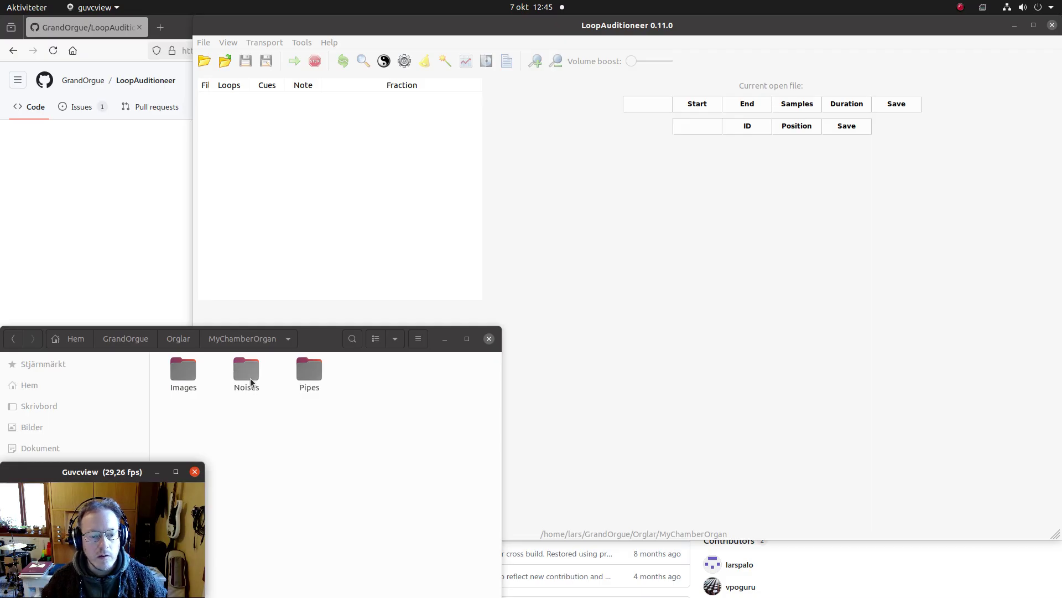
Browse the organ's Noises/AB/BlowerNoise folder in the file manager to view its sample file.
double_click(250, 378)
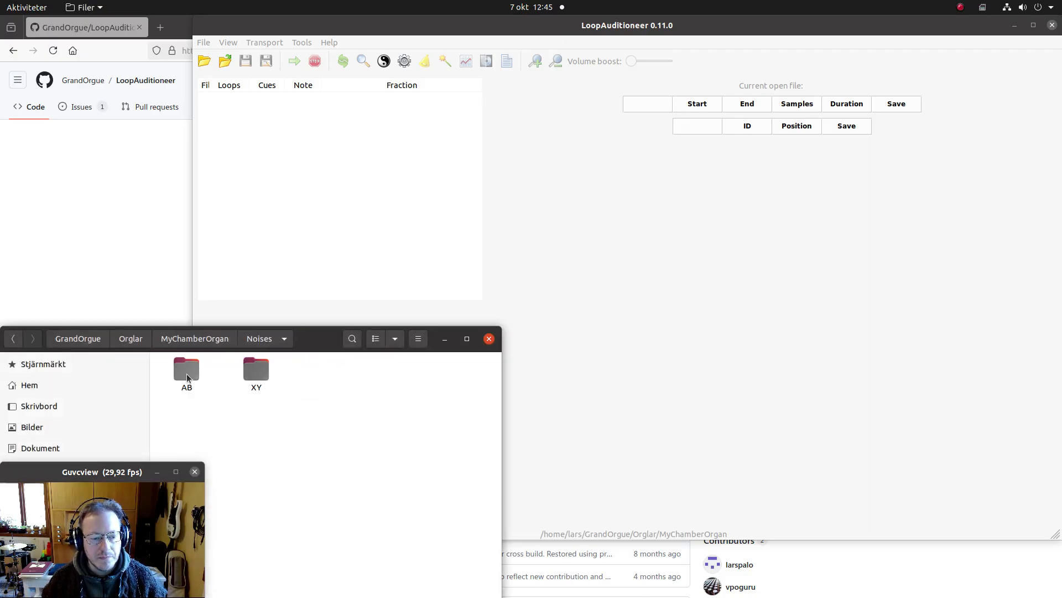
double_click(187, 377)
double_click(187, 377)
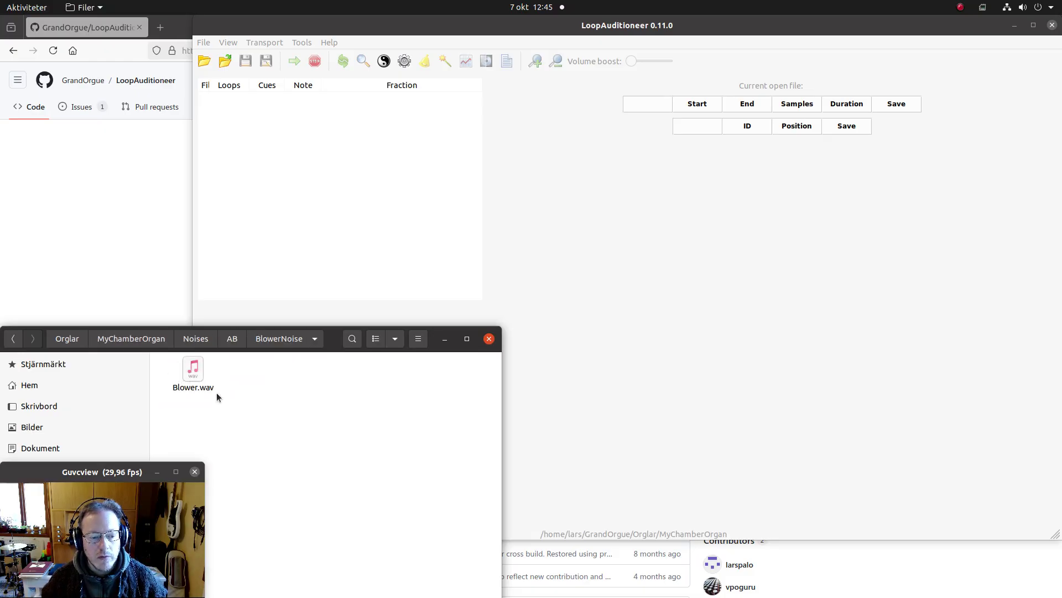
Switch to LoopAuditioneer, load the MyChamberOrgan/Noises/AB/BlowerNoise sample folder and open Blower.wav.
click(279, 19)
click(204, 62)
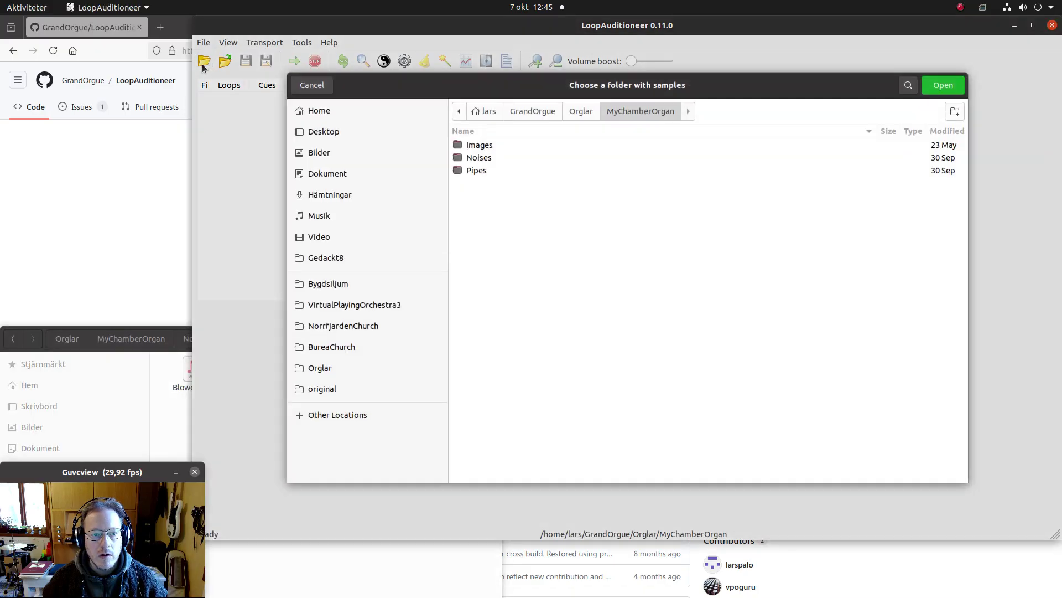
double_click(478, 160)
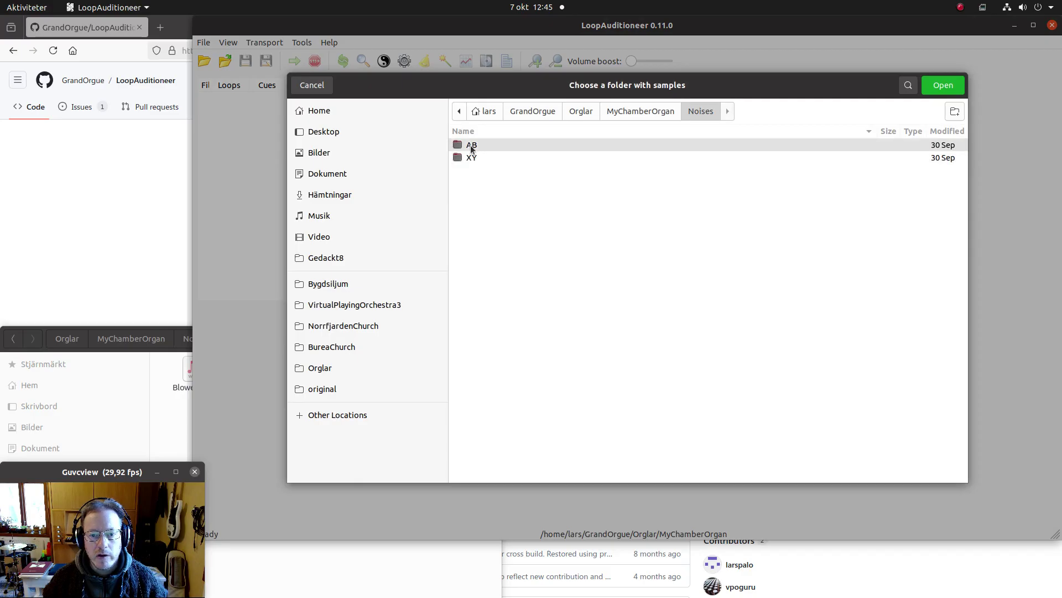
double_click(470, 145)
double_click(470, 145)
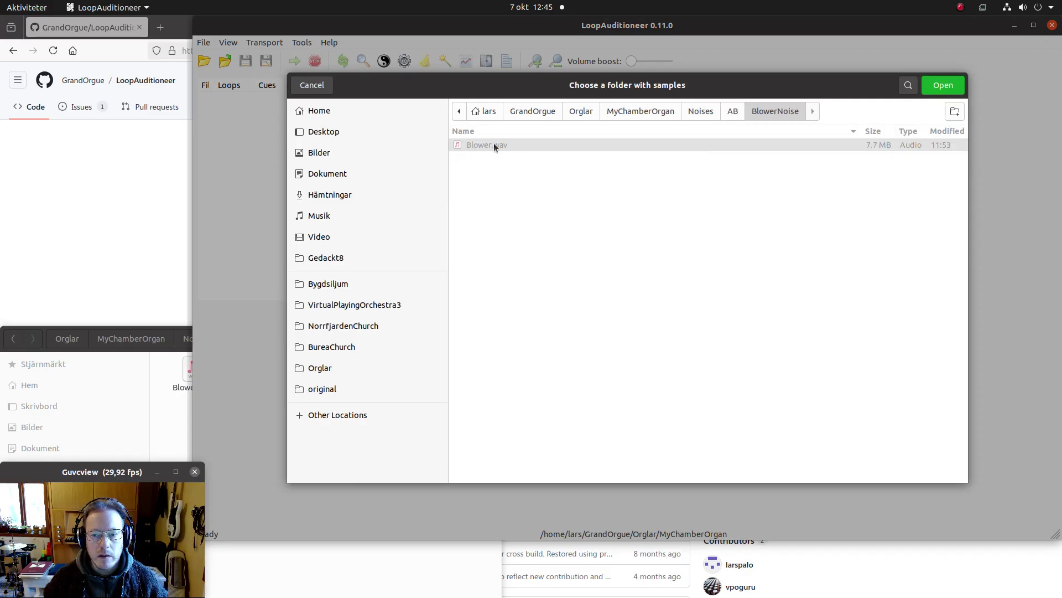
click(942, 87)
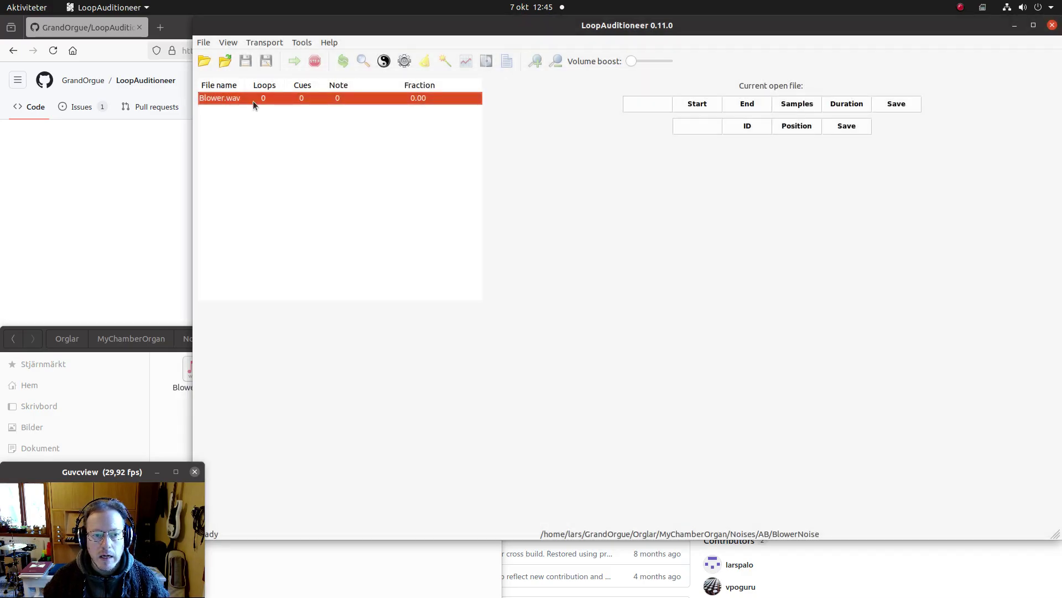
double_click(224, 98)
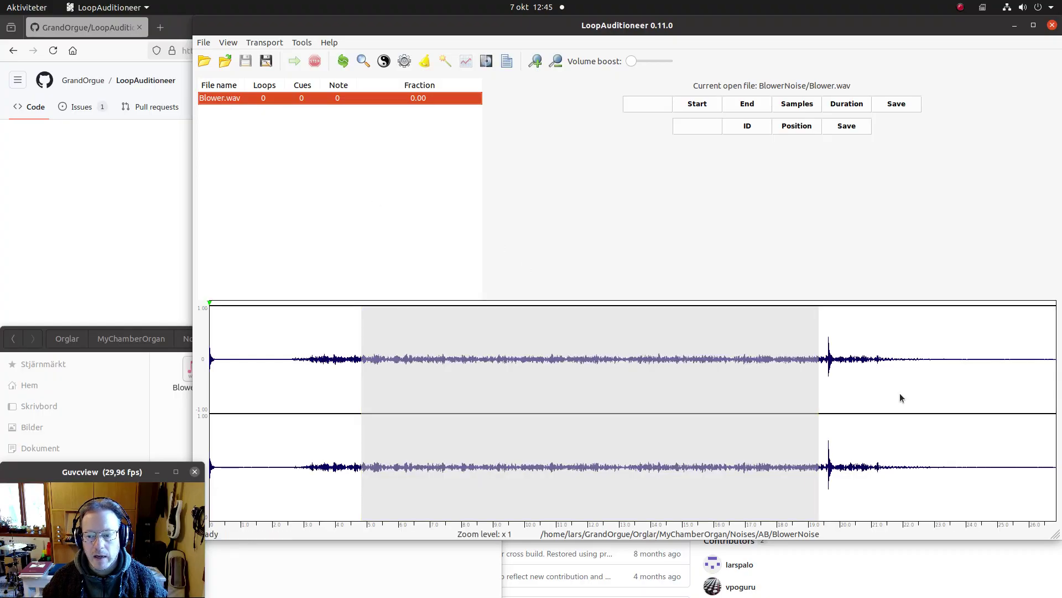
Add a cue at about sample 939746, just before the loud spike following the sustain section, and play from it.
right_click(827, 363)
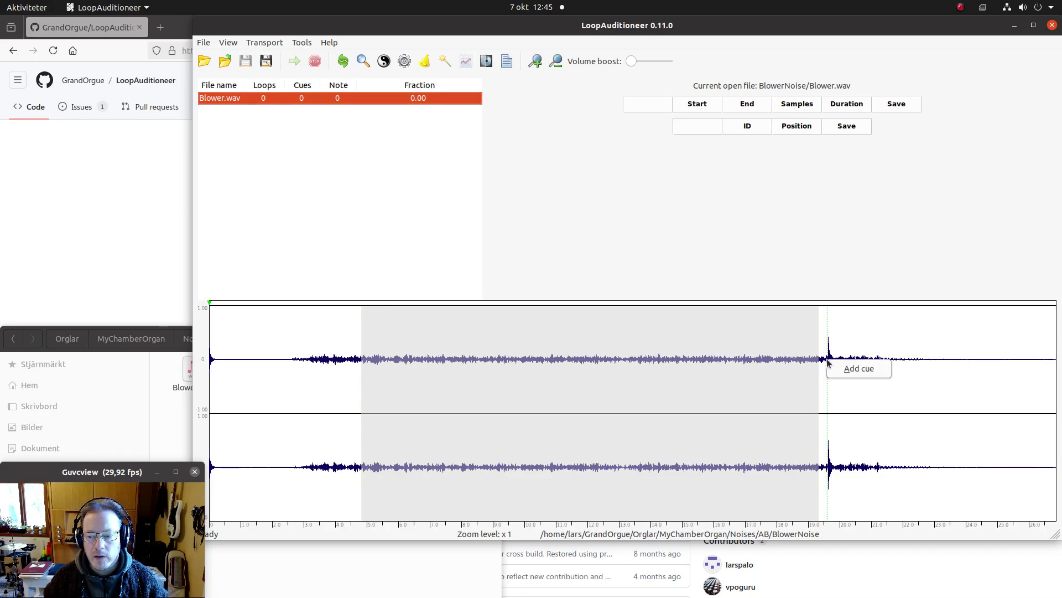
click(859, 368)
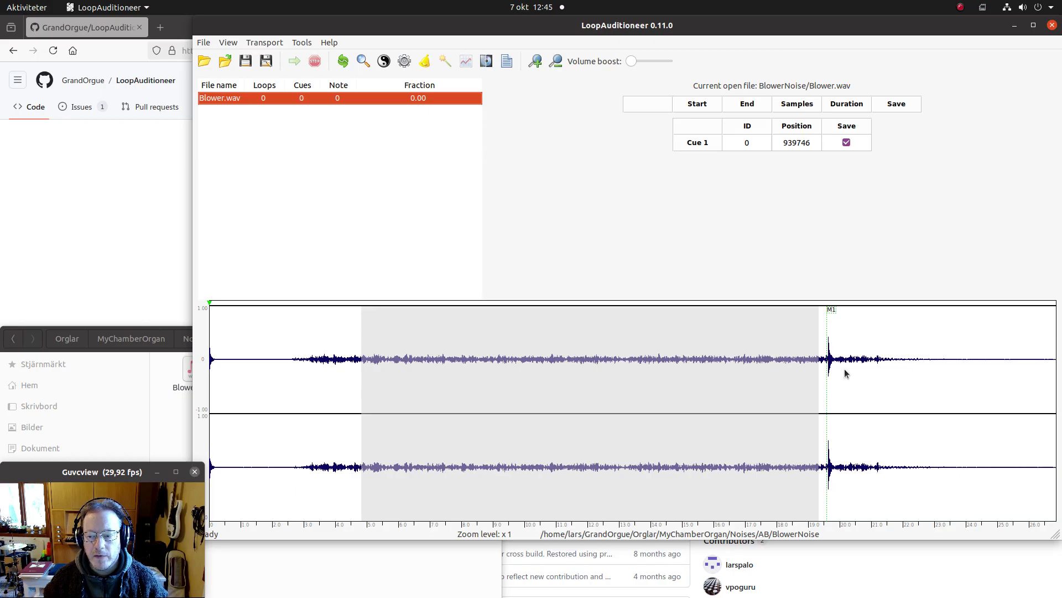
click(709, 144)
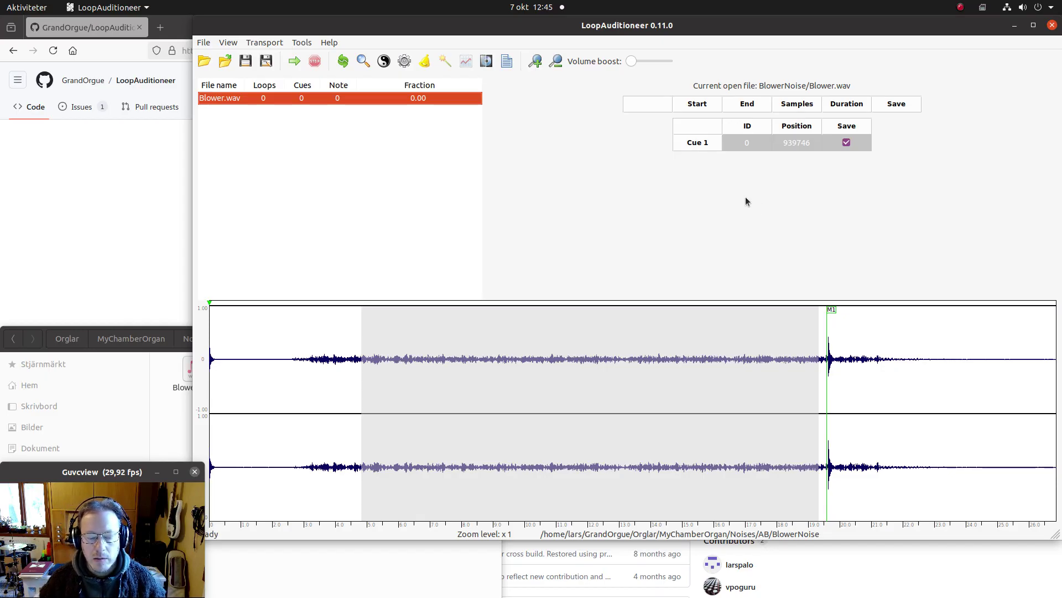
key(space)
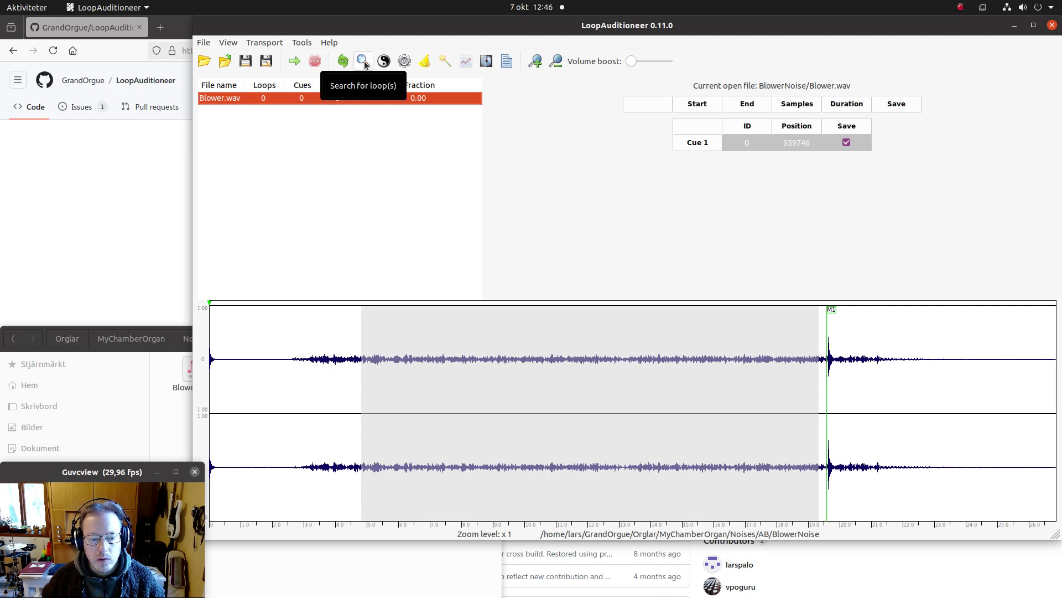
Run Autoloop on Blower.wav to generate loops and audition Loop 1.
click(302, 43)
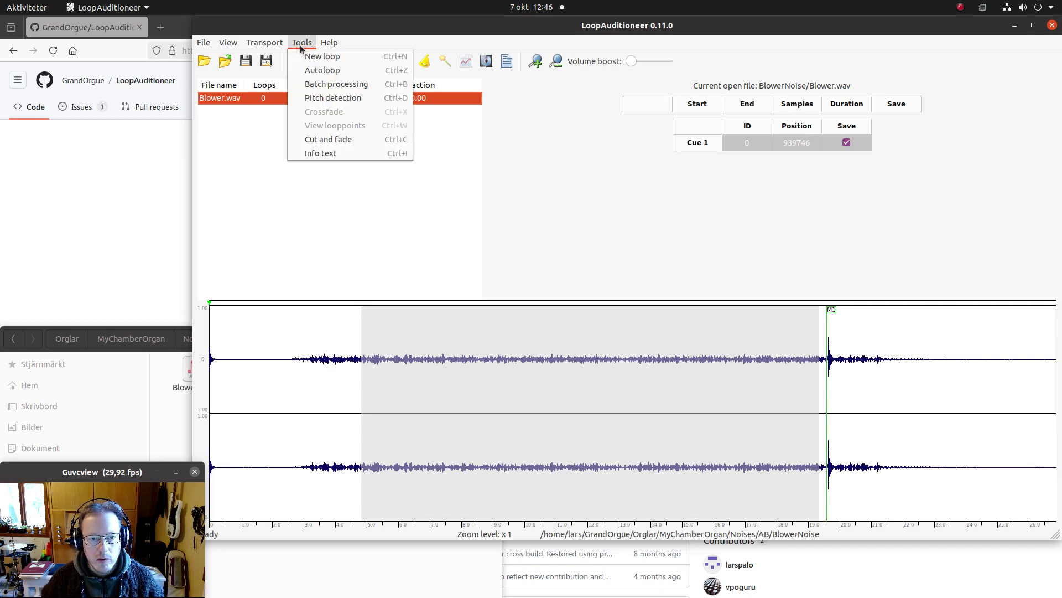
click(314, 72)
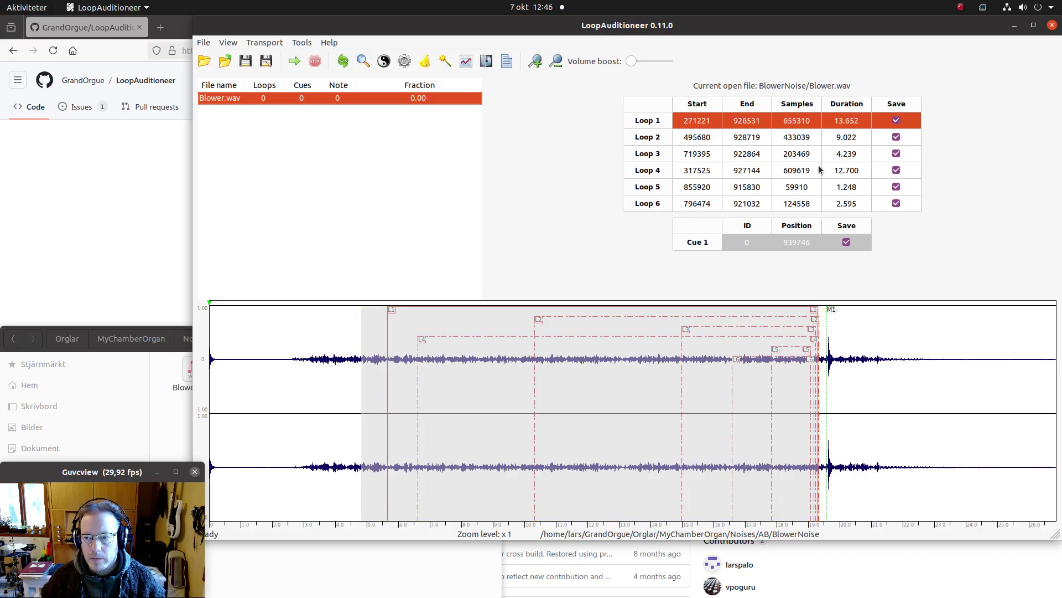
click(648, 122)
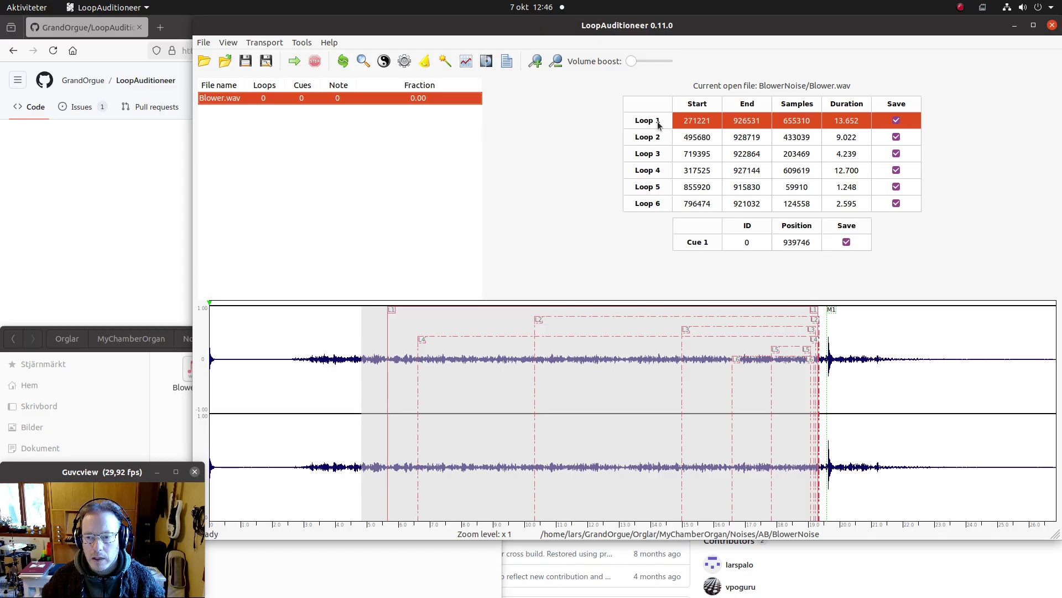
key(space)
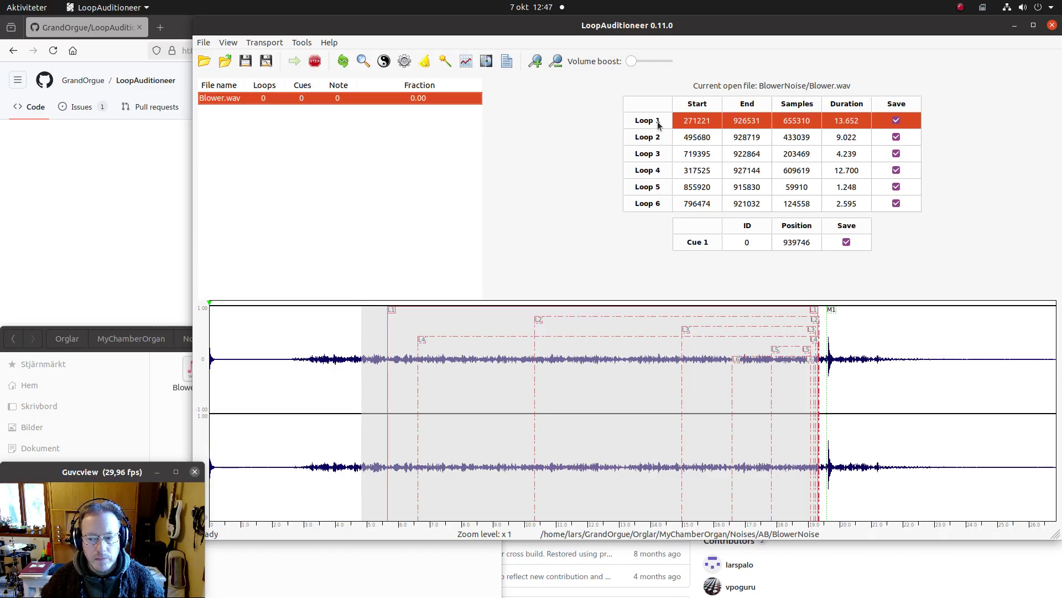
key(space)
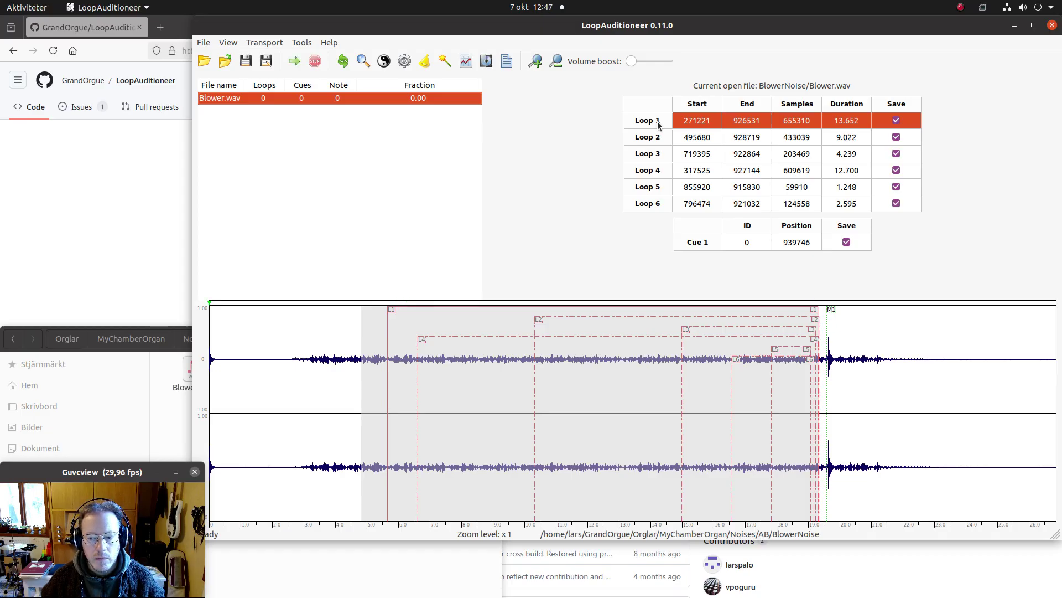
key(space)
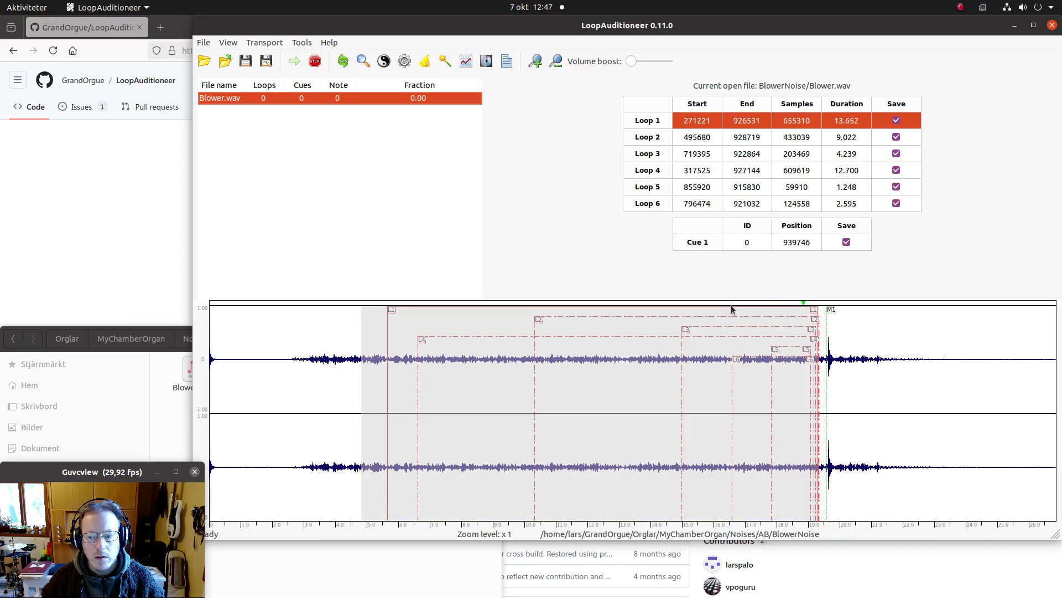
key(space)
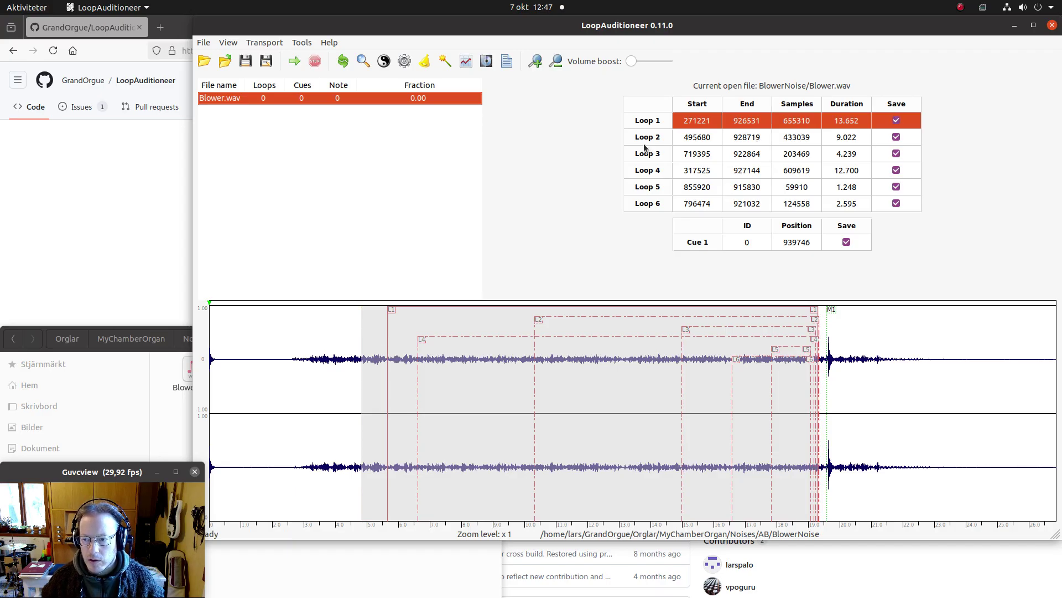
Audition Loop 4, starting and stopping playback to judge how smoothly it repeats.
click(655, 172)
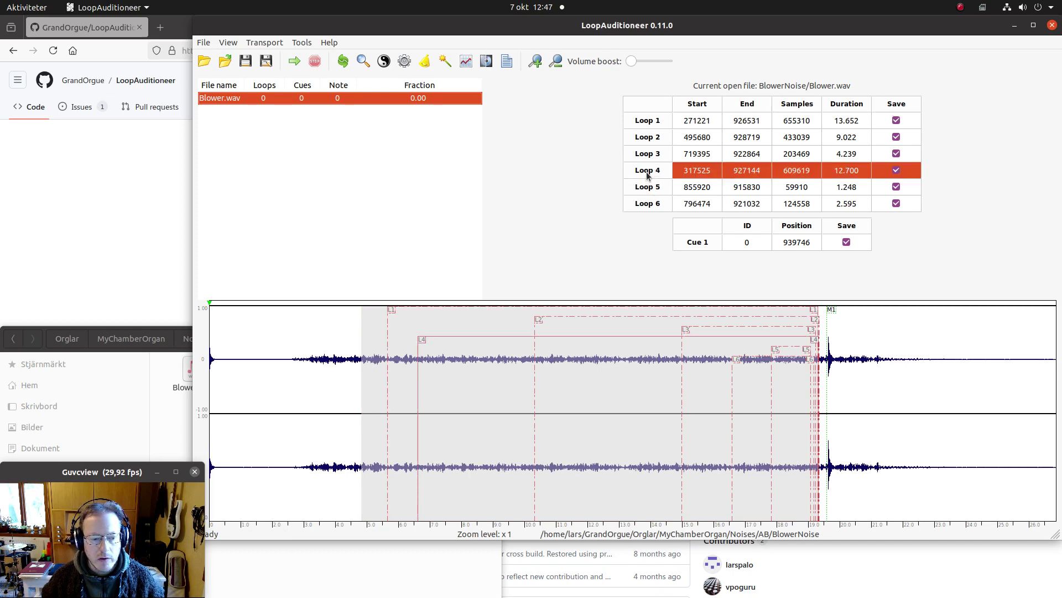
key(space)
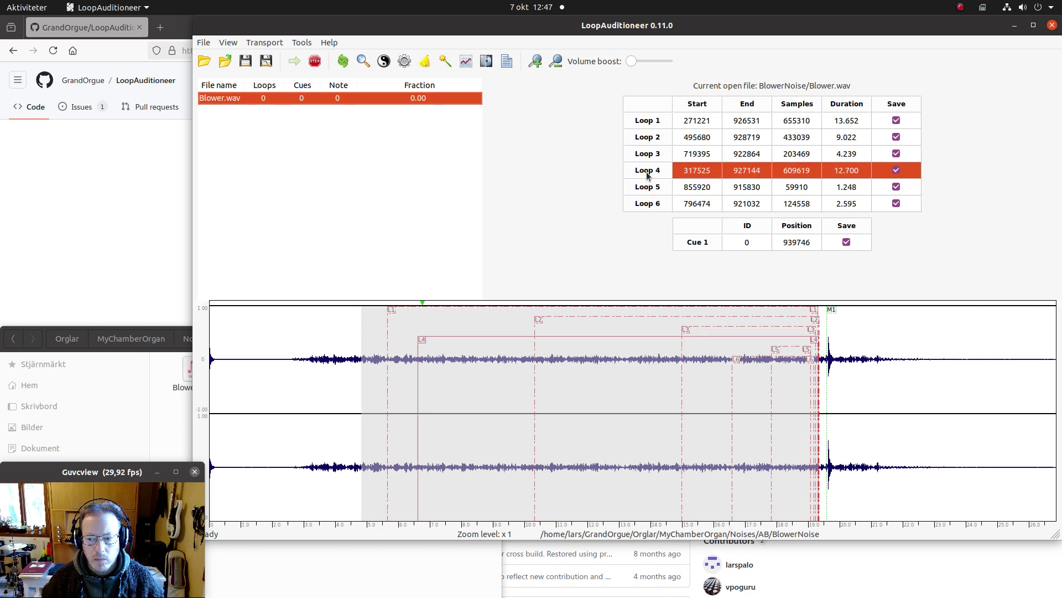
key(space)
key(space)
key(space)
key(space)
key(space)
key(space)
key(space)
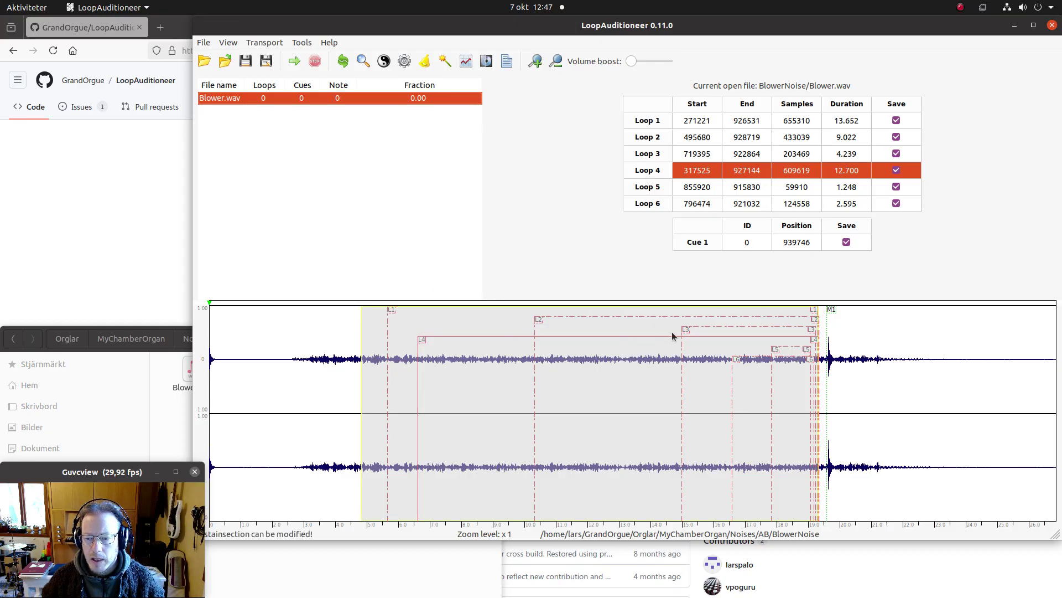
key(space)
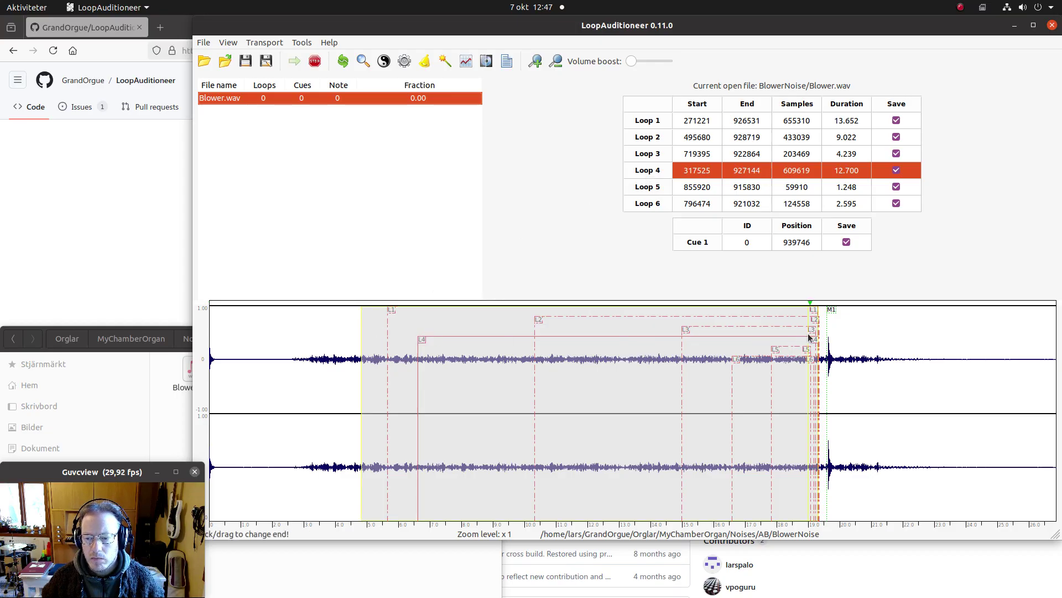
key(space)
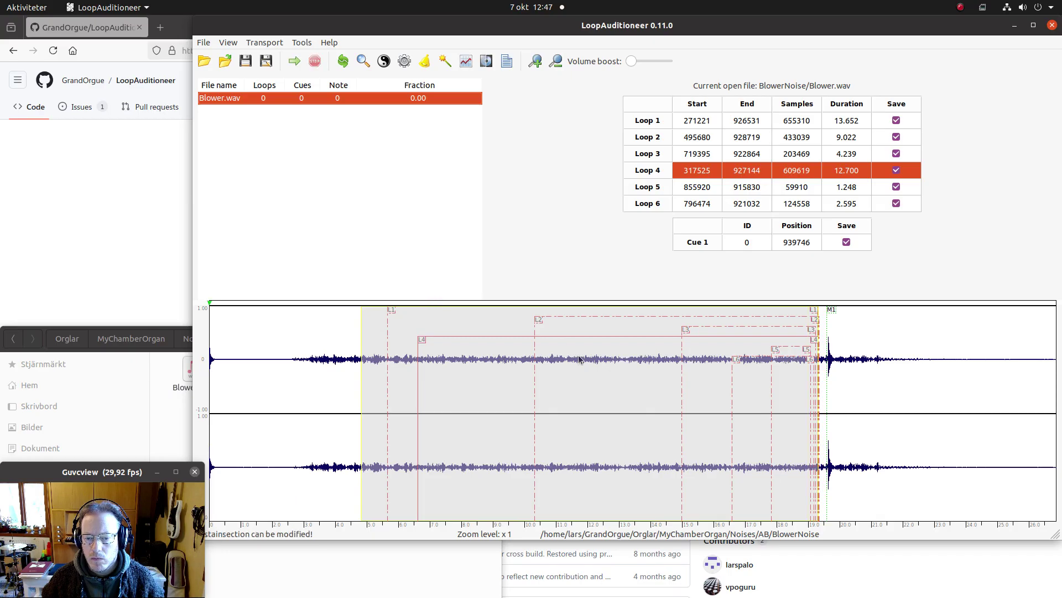
key(space)
key(space)
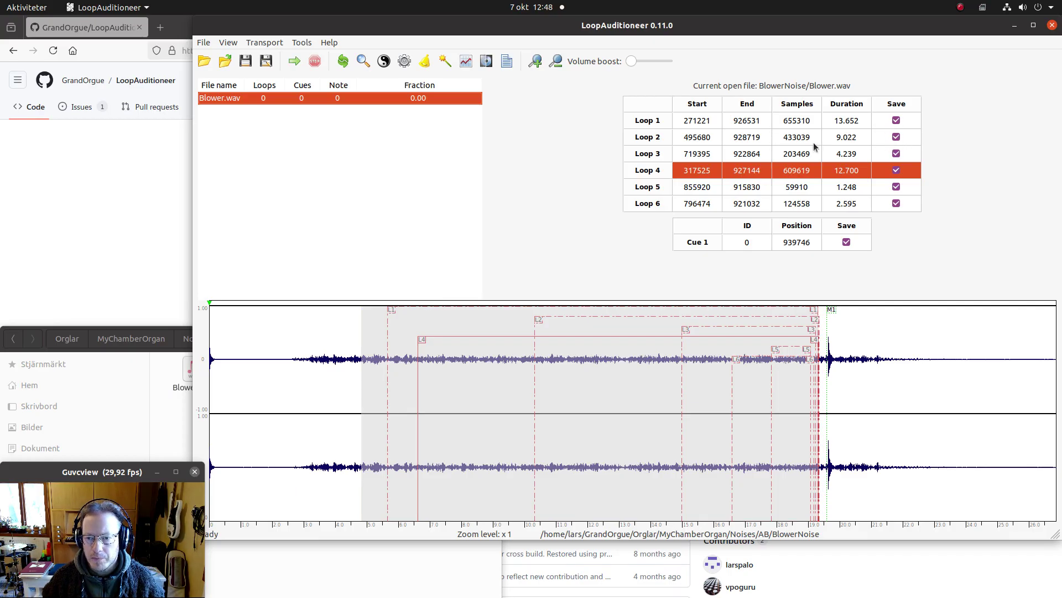
Exclude Loops 2 through 6 from saving and save Blower.wav with only Loop 1 and Cue 1.
click(897, 137)
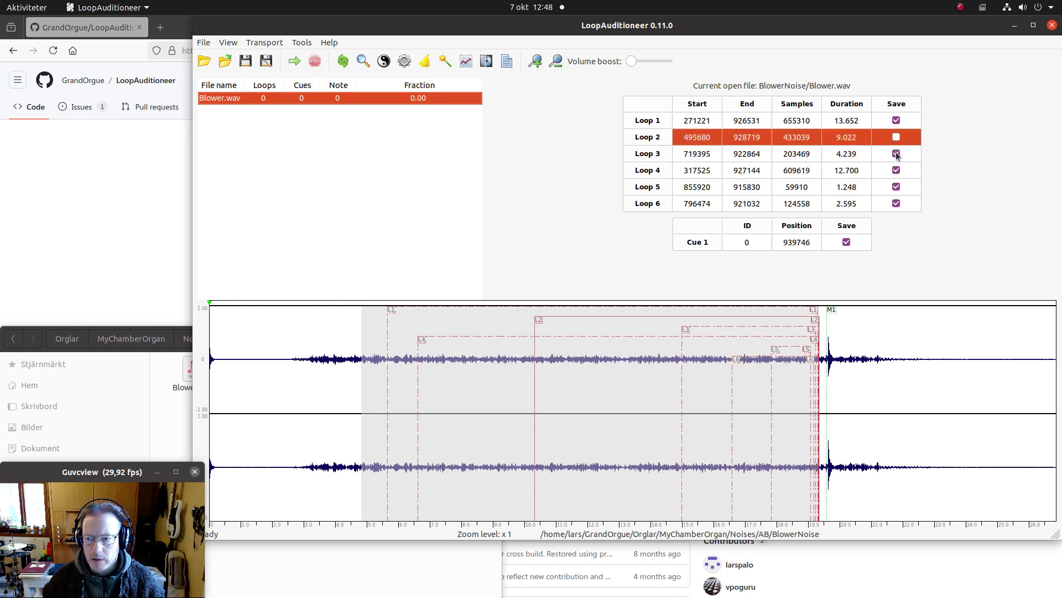
click(896, 154)
click(896, 170)
click(896, 186)
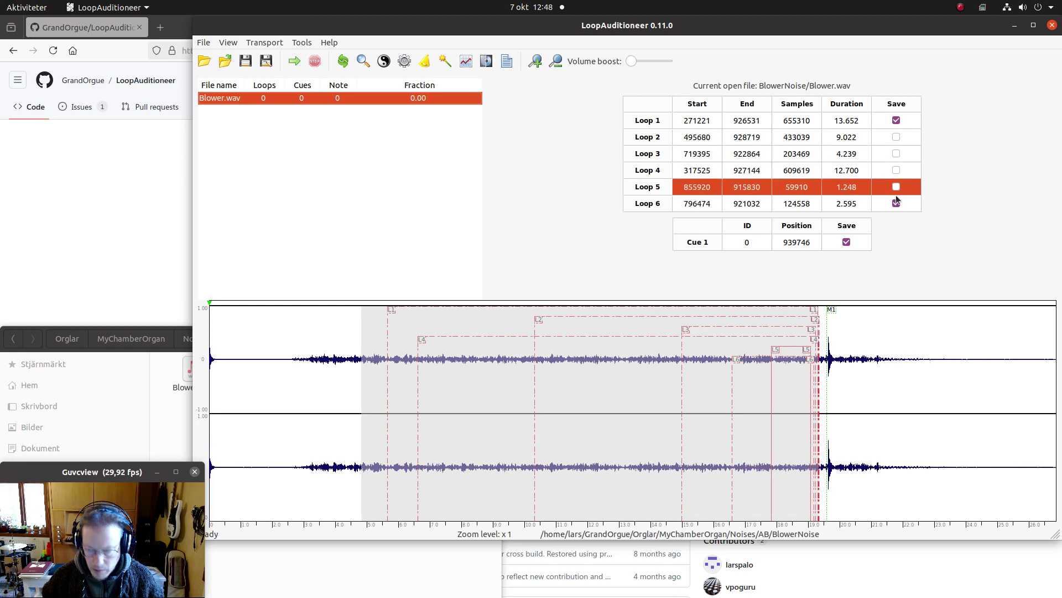
click(896, 201)
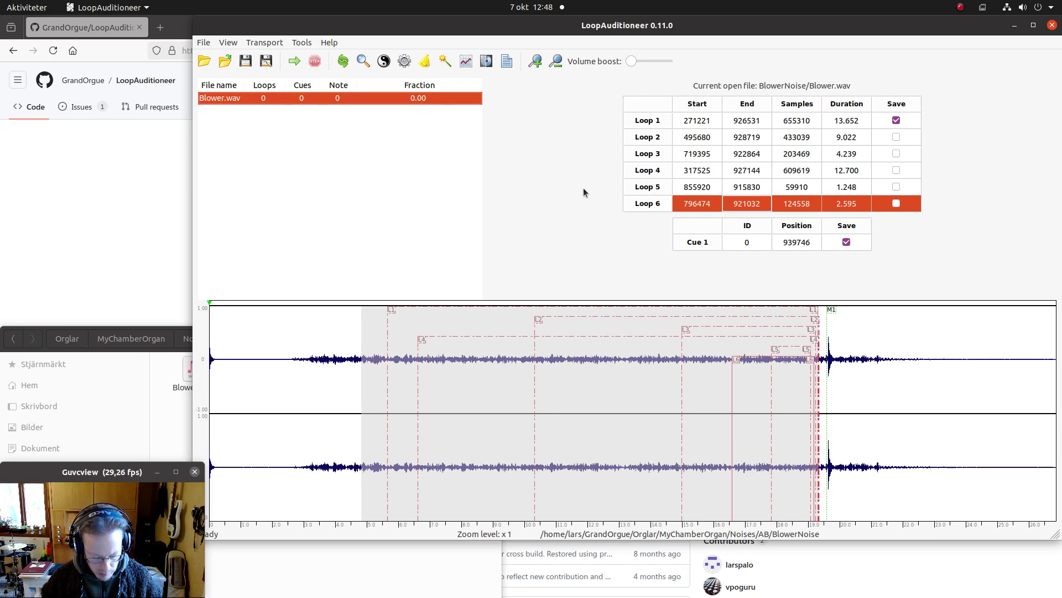
key(ctrl+s)
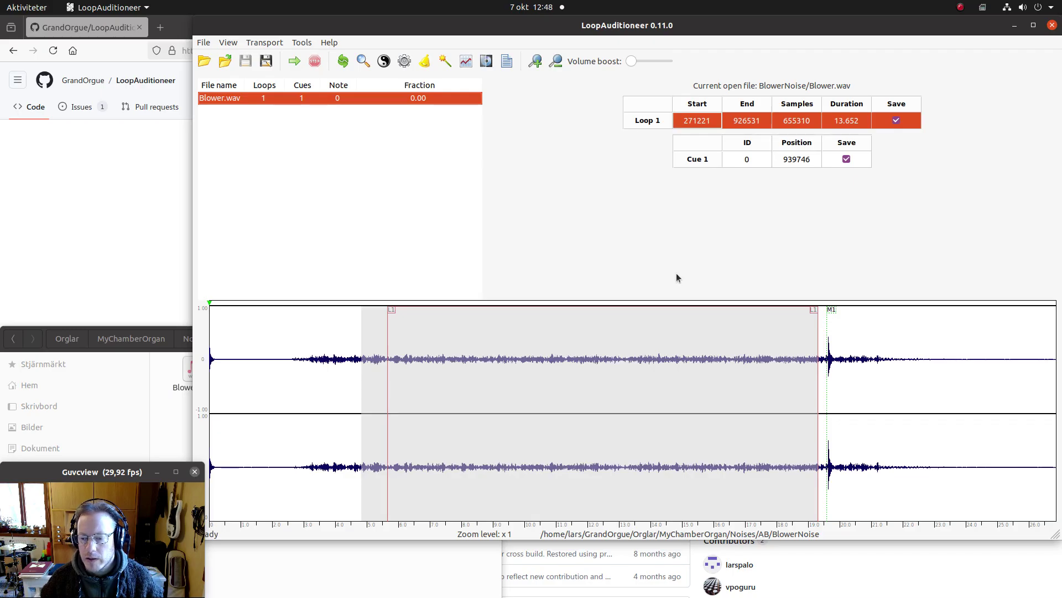
Browse the Noises/XY/KeyNoise folder in the file manager to view its key noise samples.
click(206, 63)
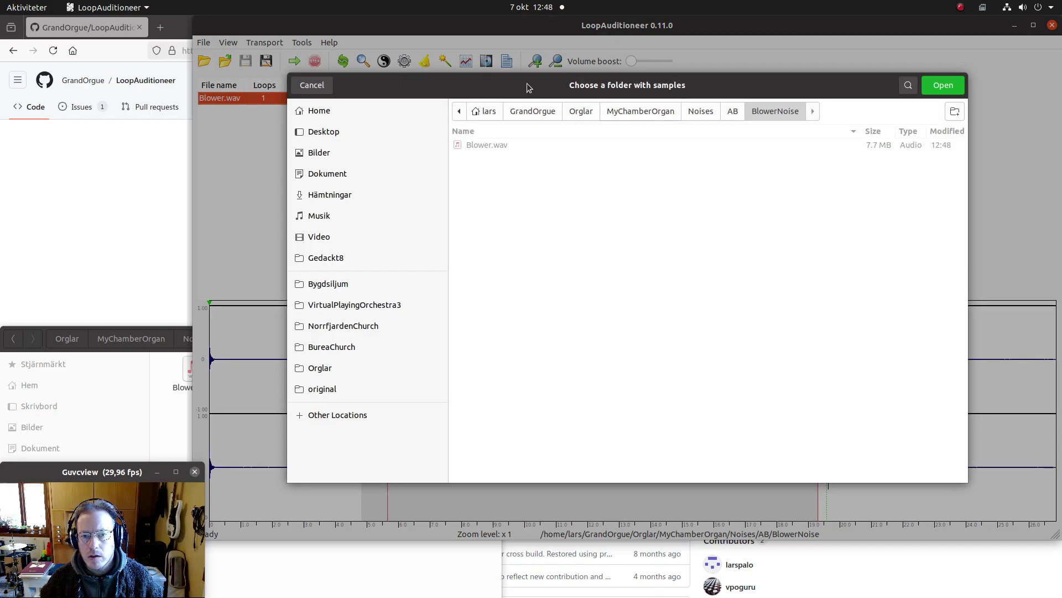
click(314, 86)
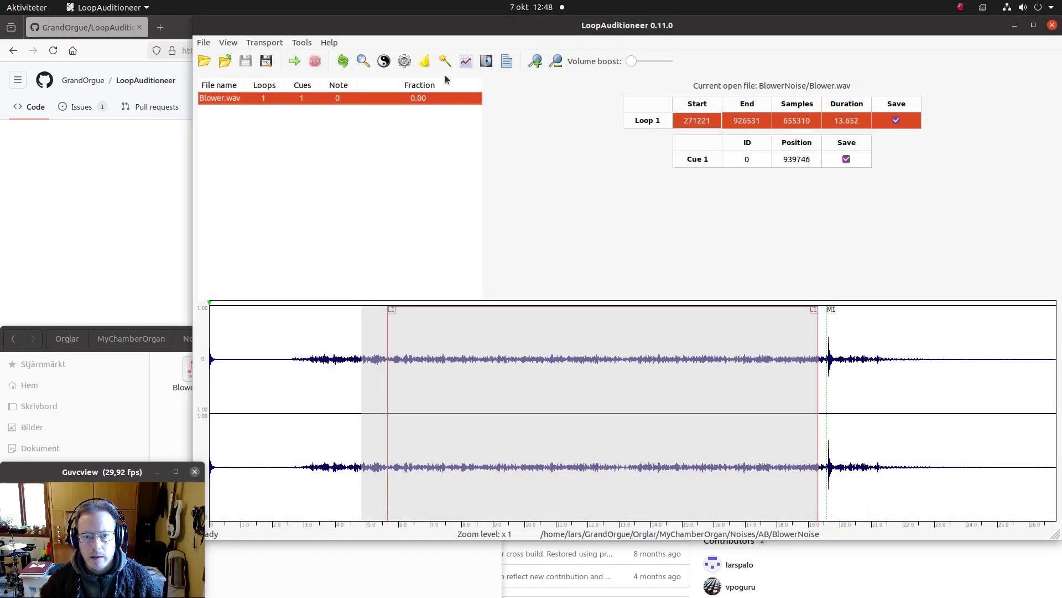
click(176, 428)
click(206, 340)
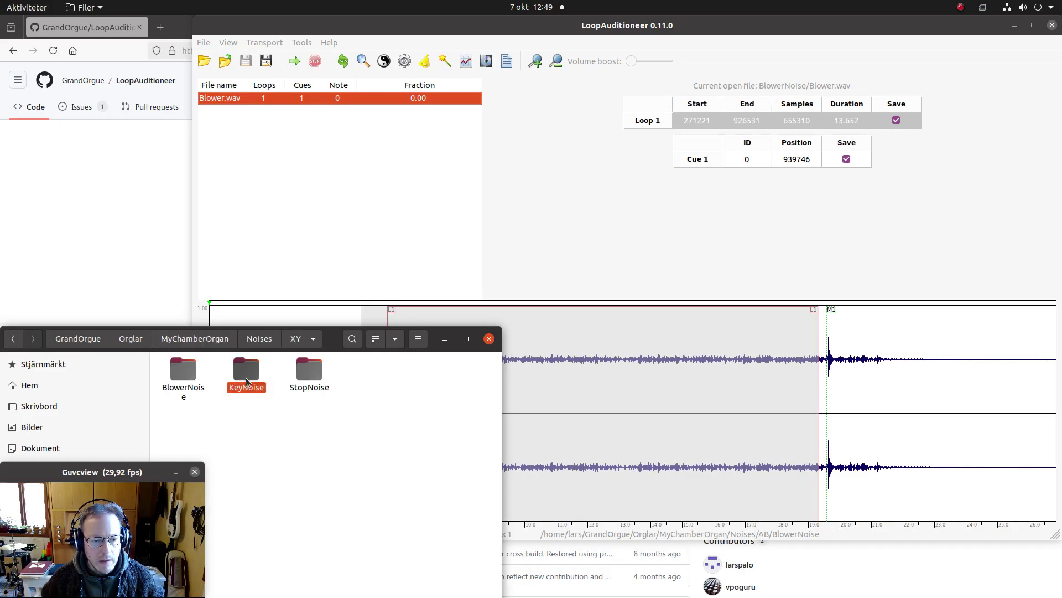
double_click(245, 377)
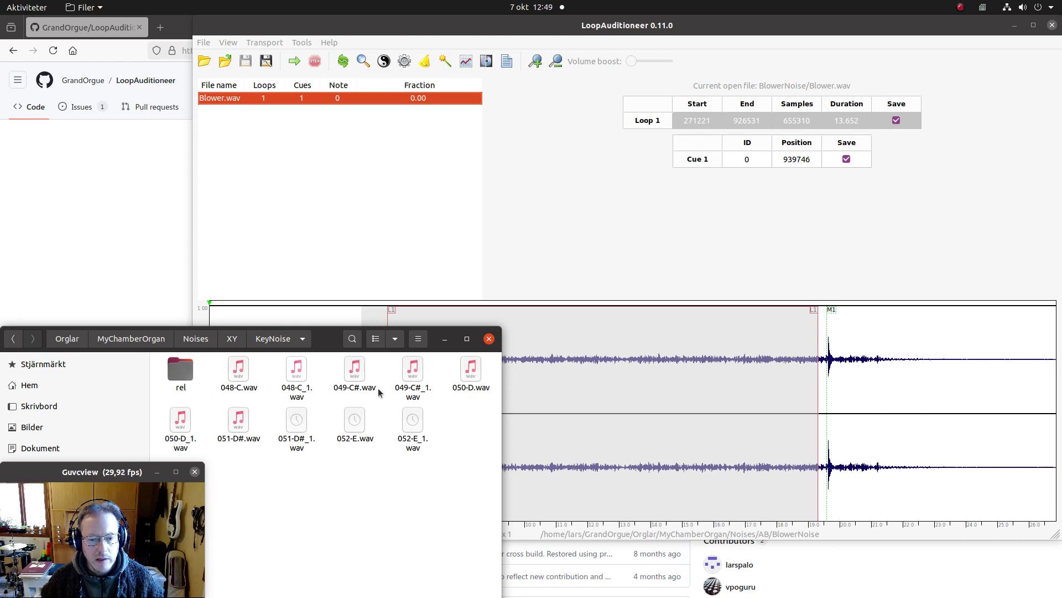
Switch to LoopAuditioneer and open batch processing with MyChamberOrgan/Noises/XY/KeyNoise as the source and target folder.
click(565, 26)
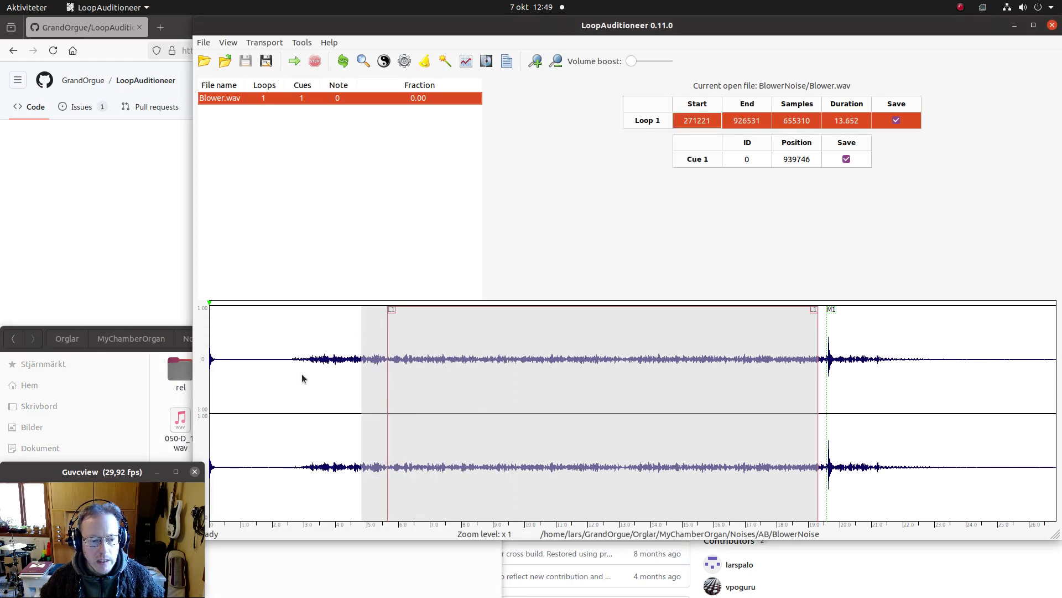
click(403, 62)
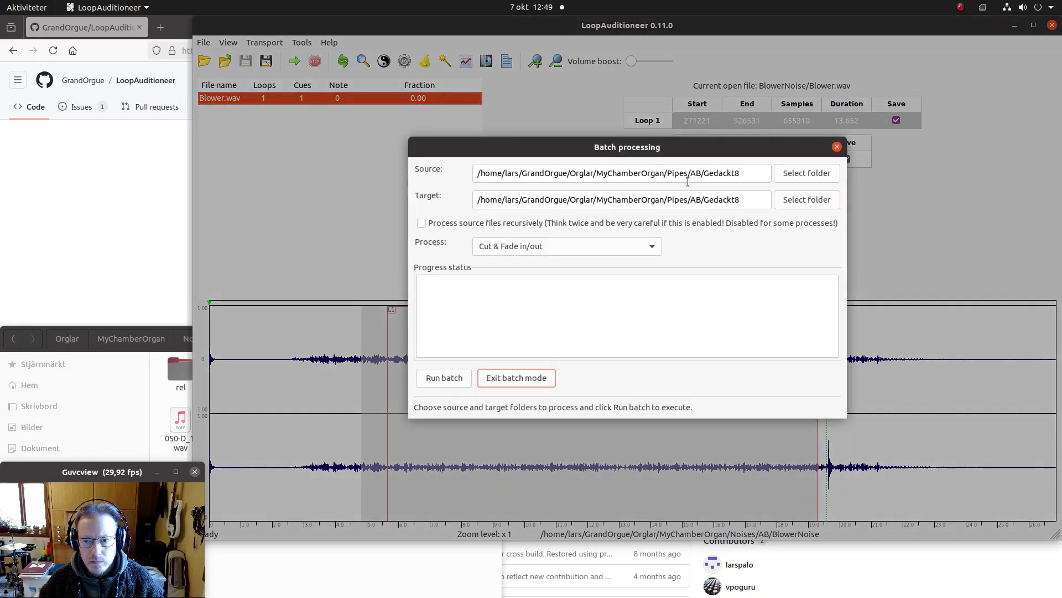
click(809, 173)
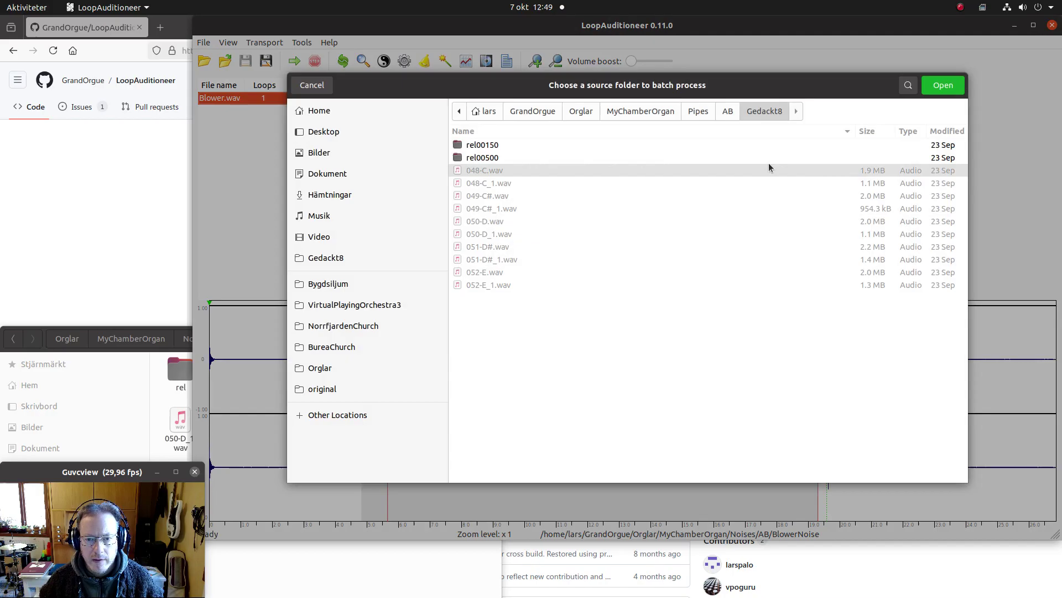
click(702, 112)
double_click(469, 159)
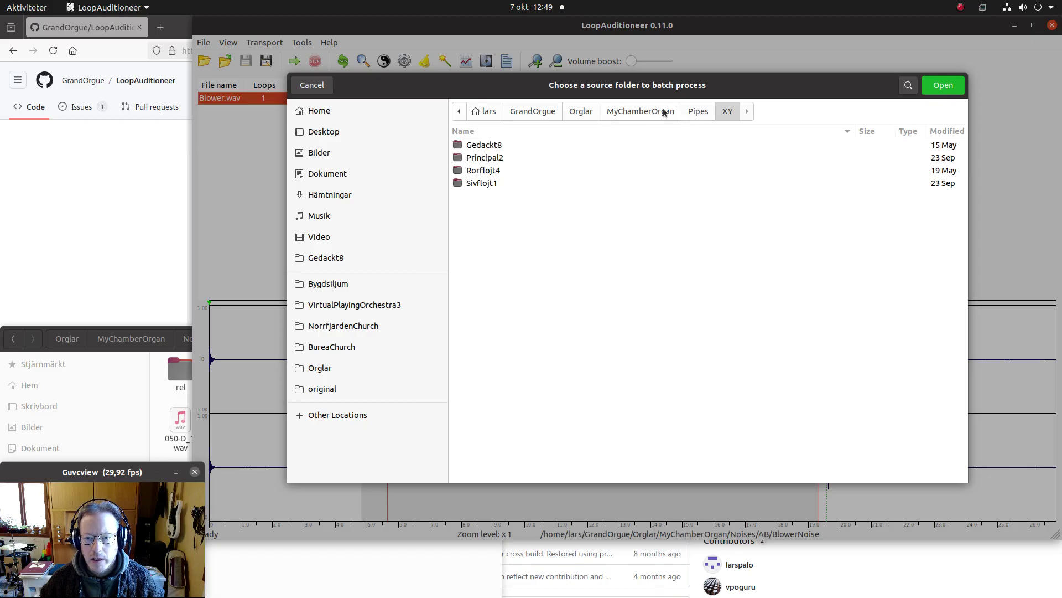
click(664, 112)
double_click(471, 158)
click(471, 159)
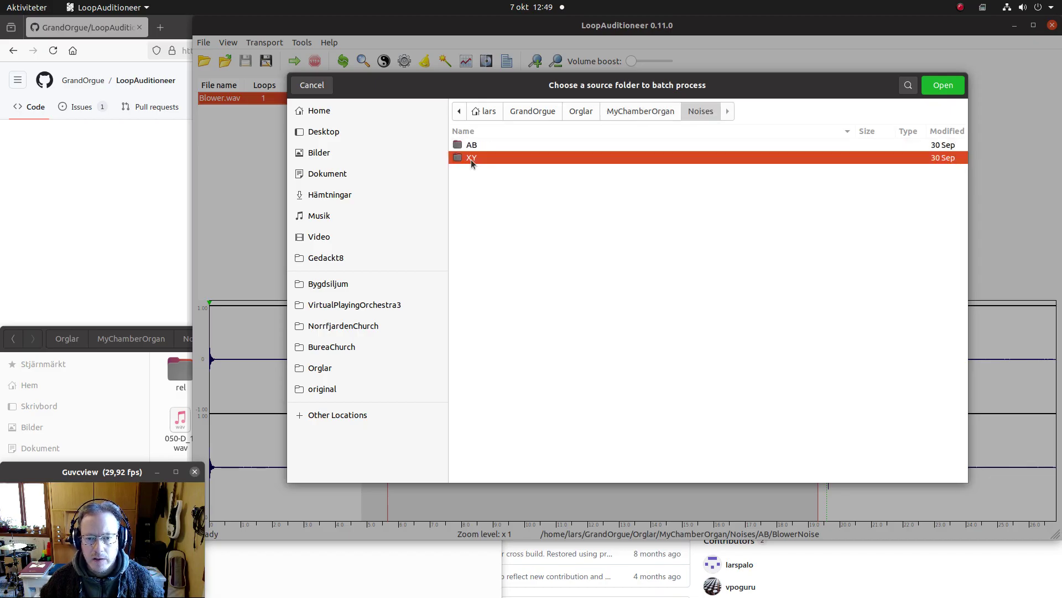
double_click(470, 159)
double_click(483, 160)
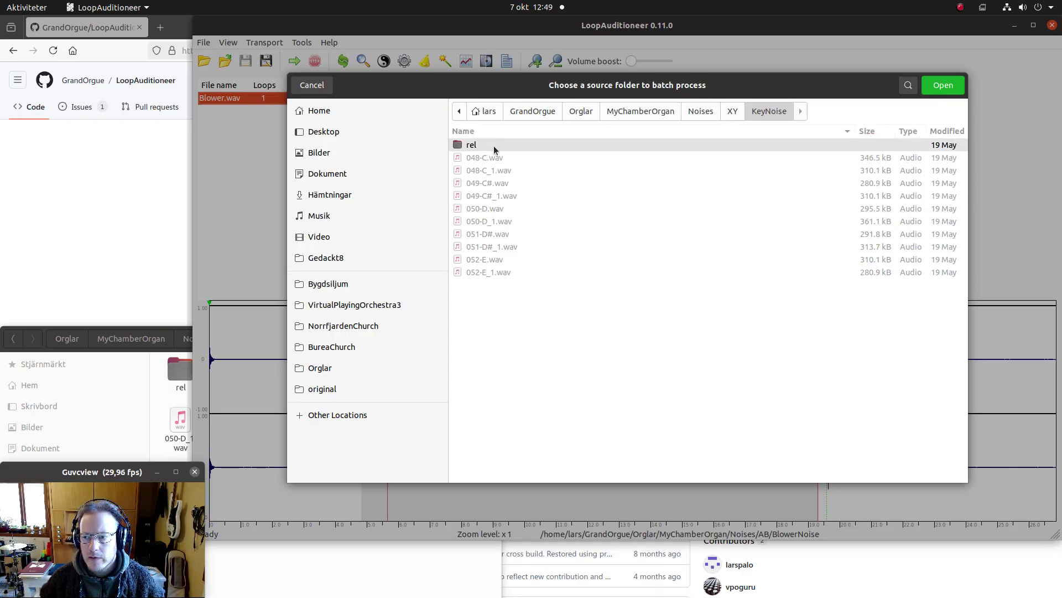
click(941, 85)
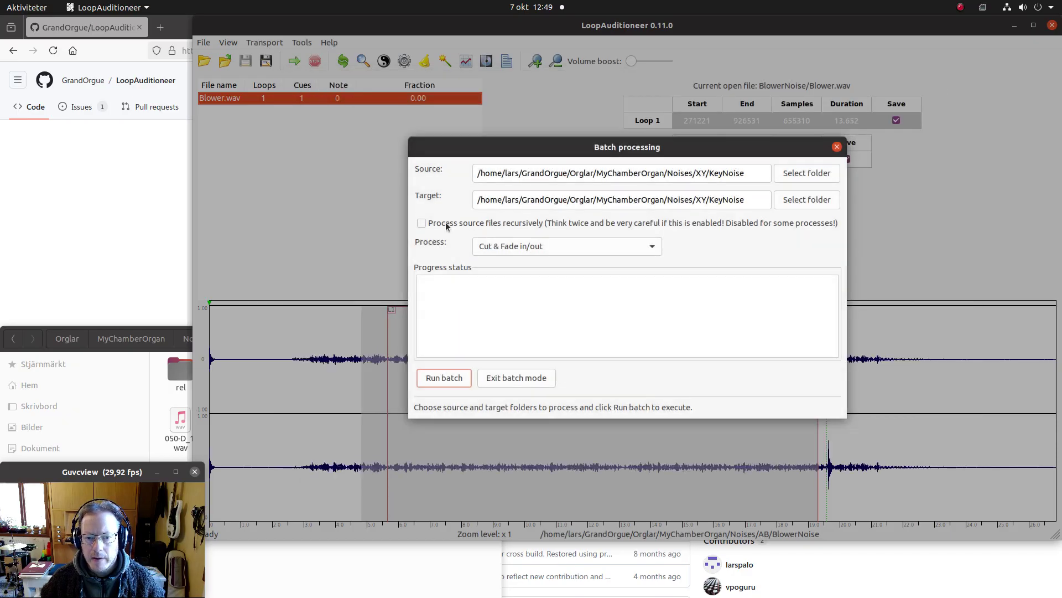
Run the Cut & Fade in/out batch recursively on the key noises with a 5 ms fade in and 500 ms fade out, and review the progress log.
click(422, 223)
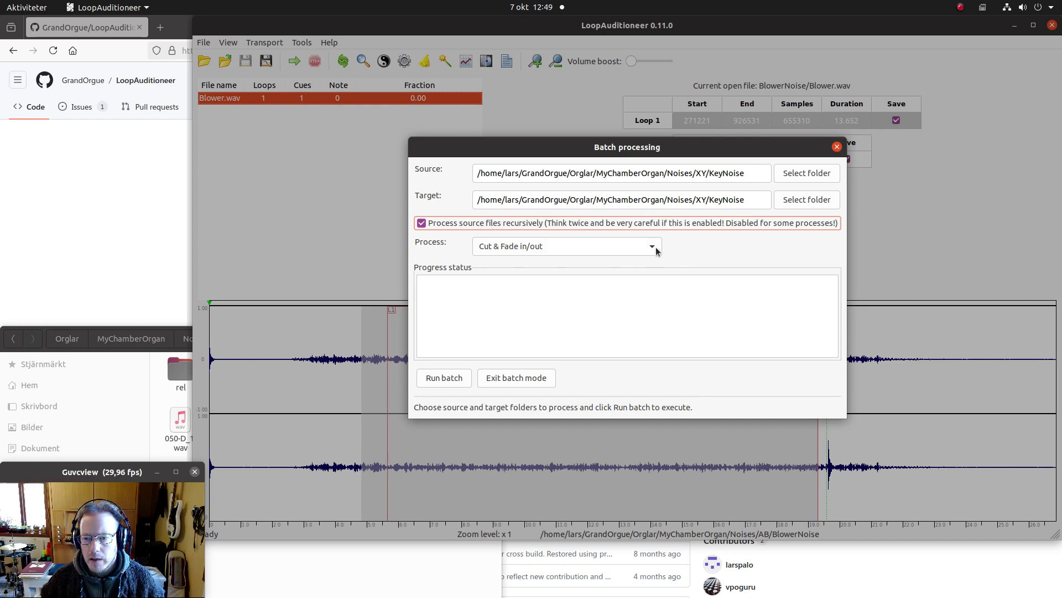
click(459, 379)
key(Tab)
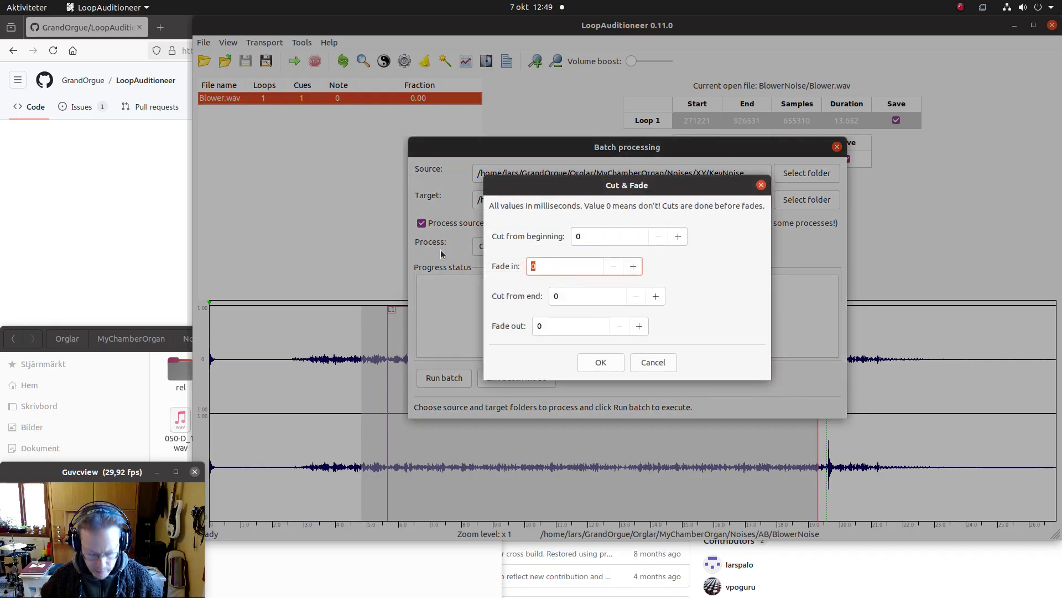
text(5)
key(Tab)
key(Tab)
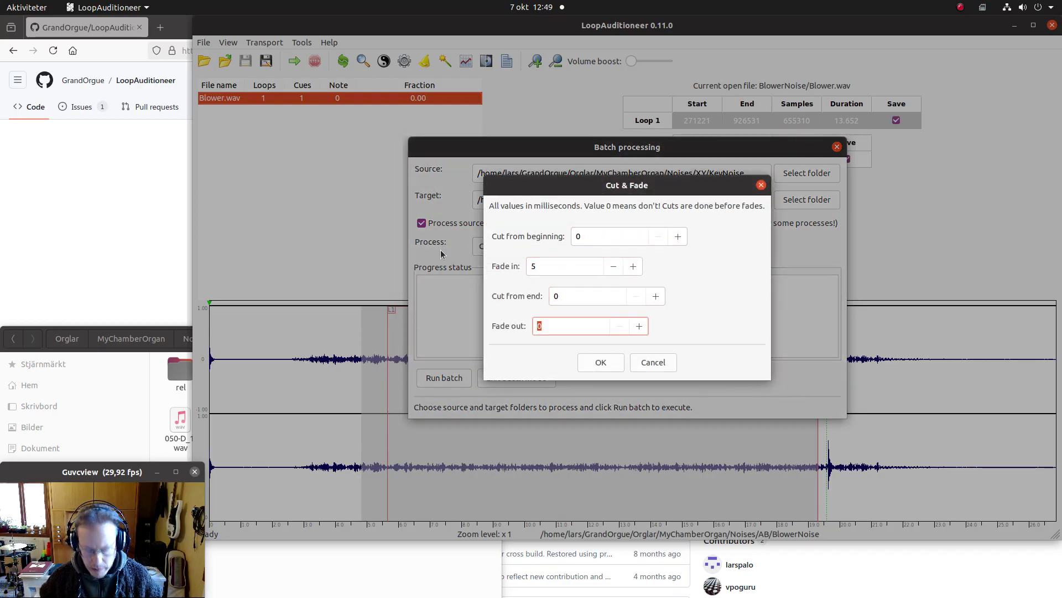
text(500)
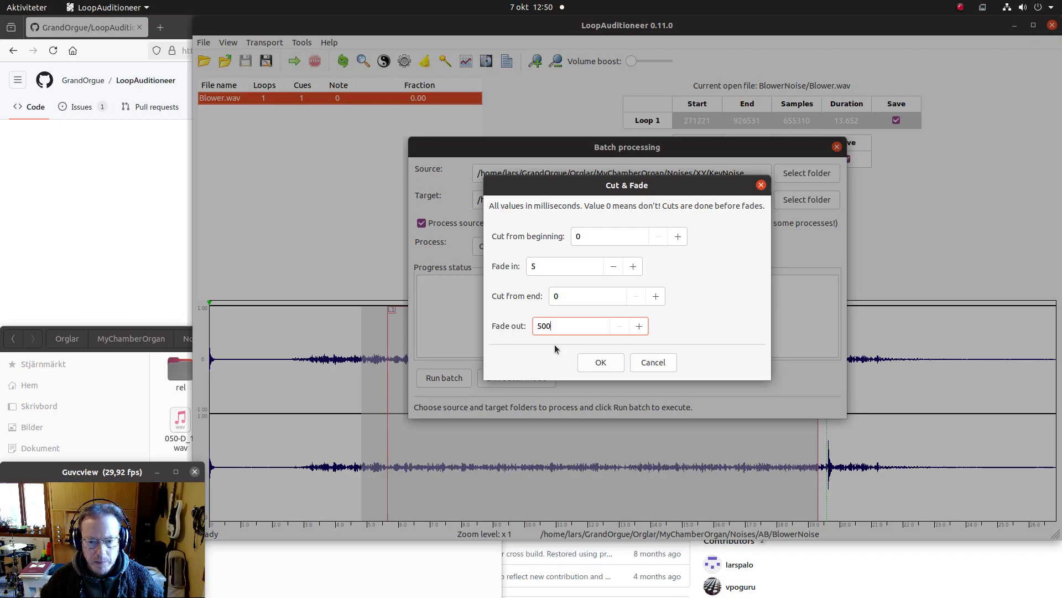
key(Tab)
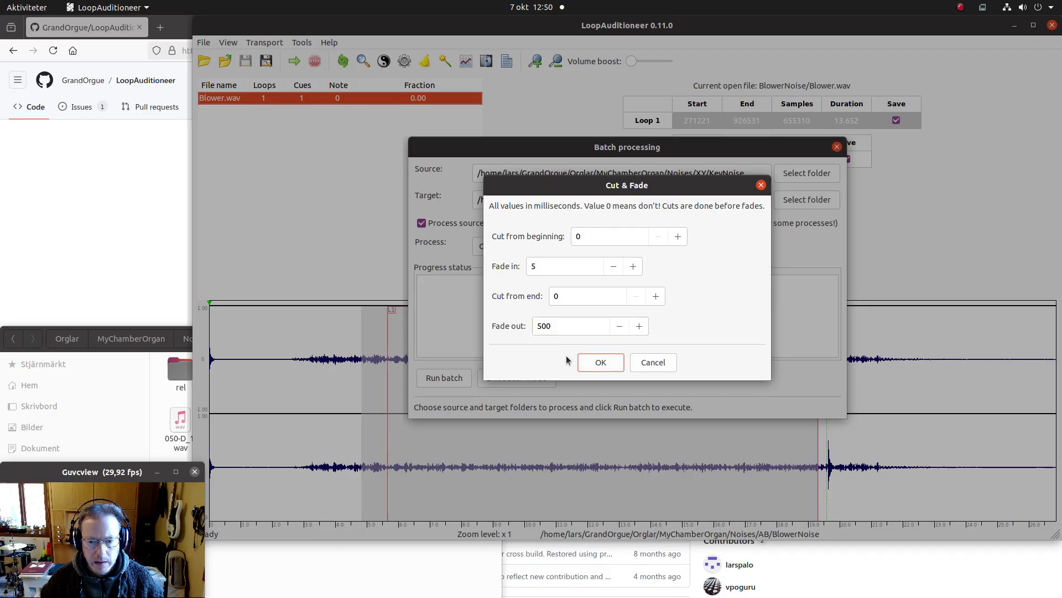
click(600, 363)
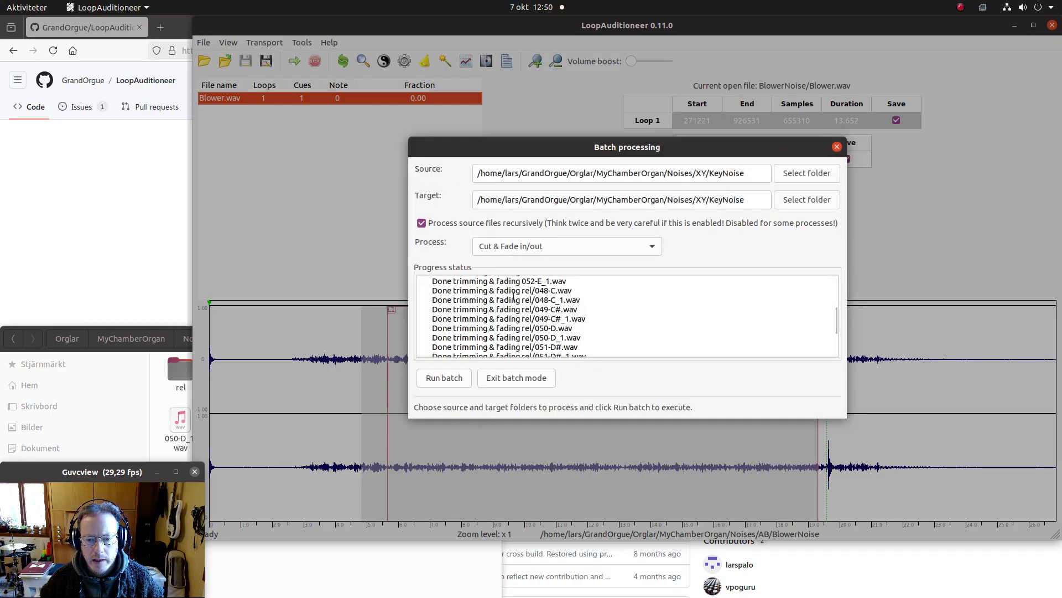
scroll(596, 329, up, 5)
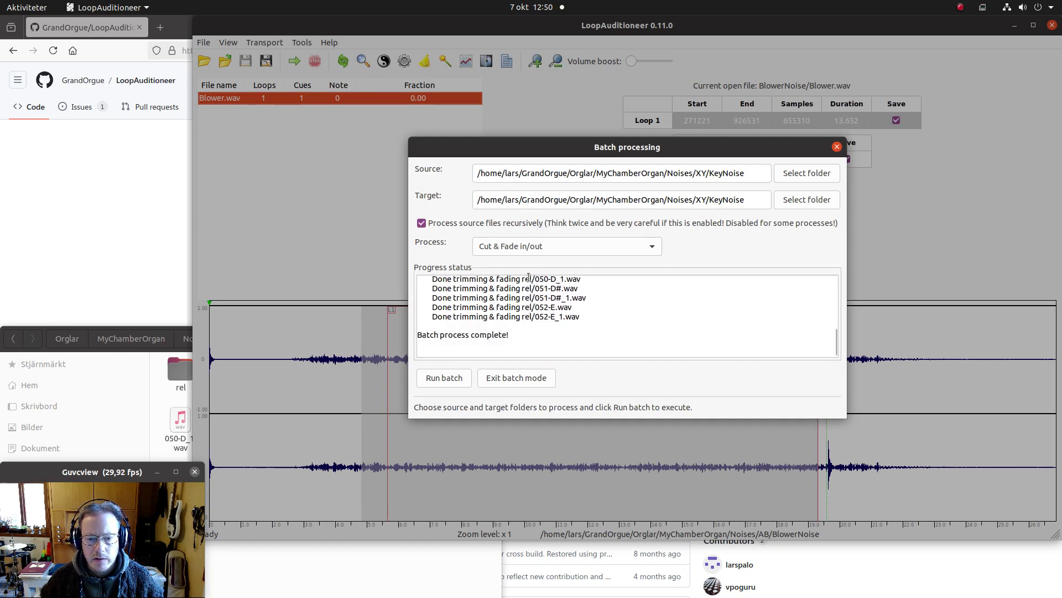
scroll(591, 345, up, 5)
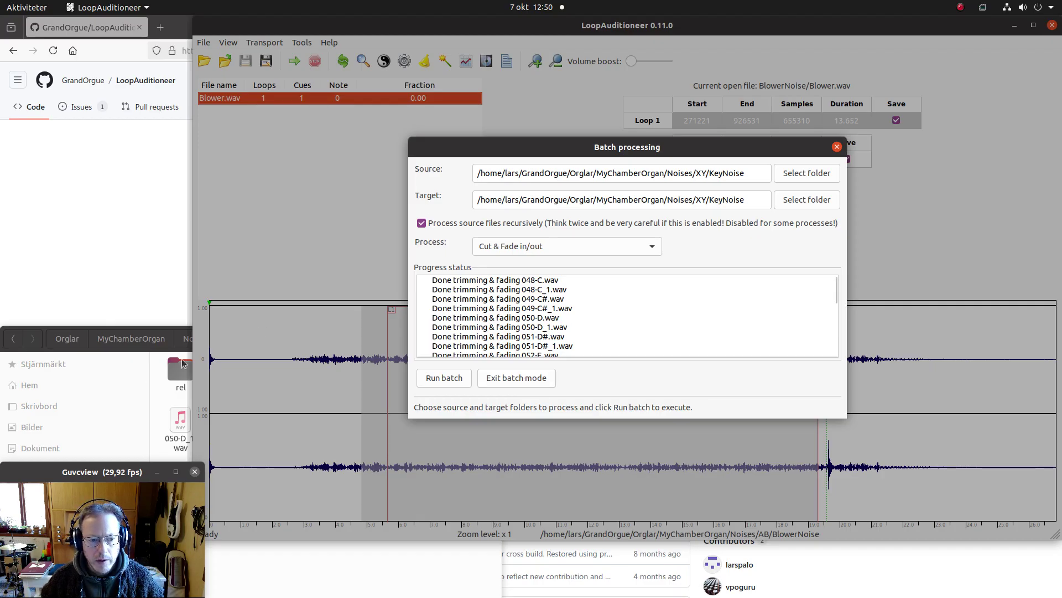
Switch to the file manager and browse the Noises/AB folder and the Pipes/AB/Gedackt8 folder to view their contents.
click(288, 576)
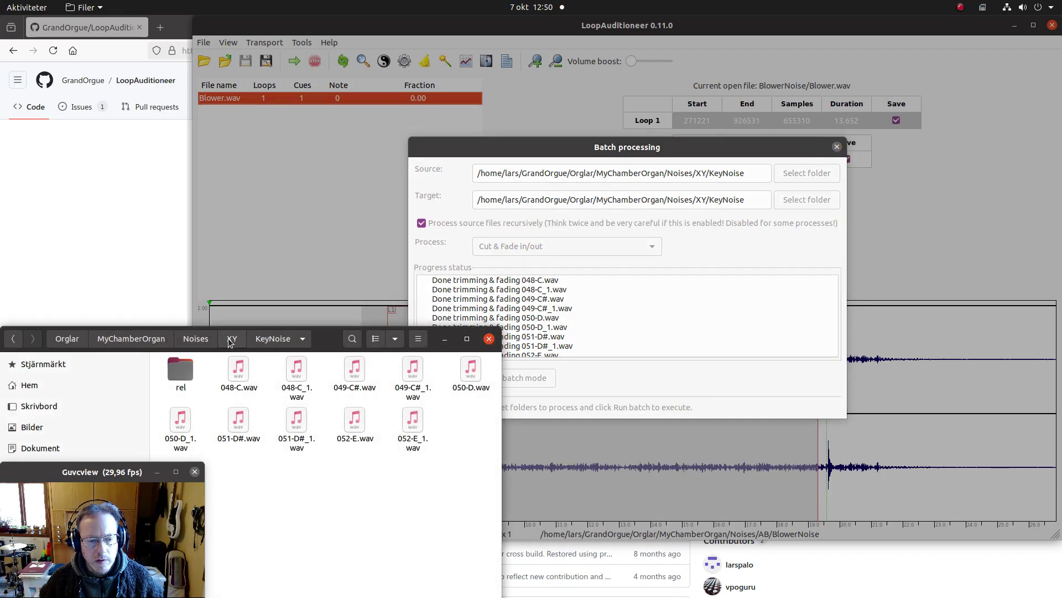
click(206, 339)
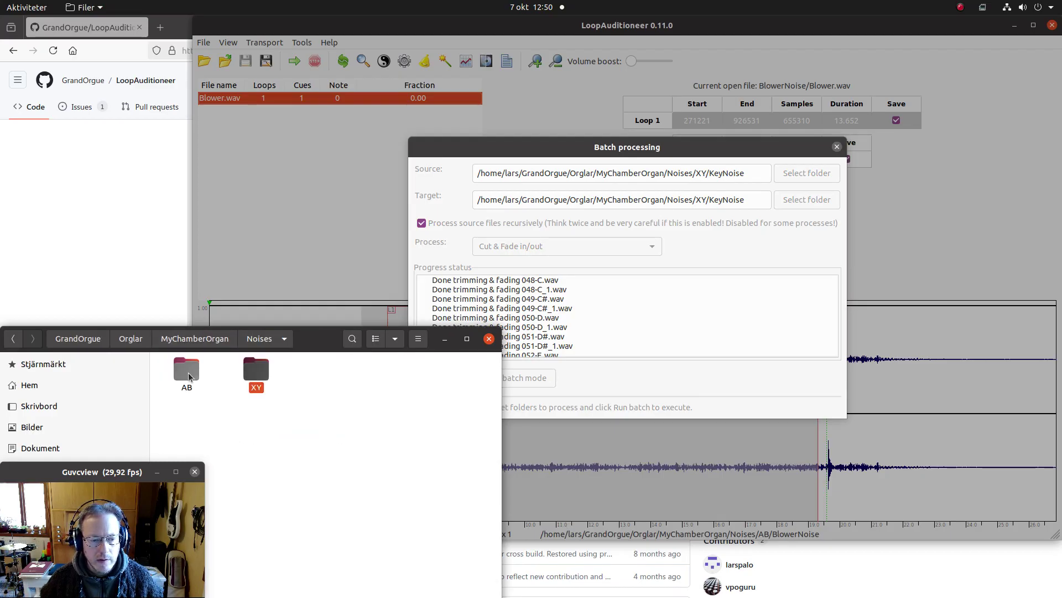
double_click(188, 377)
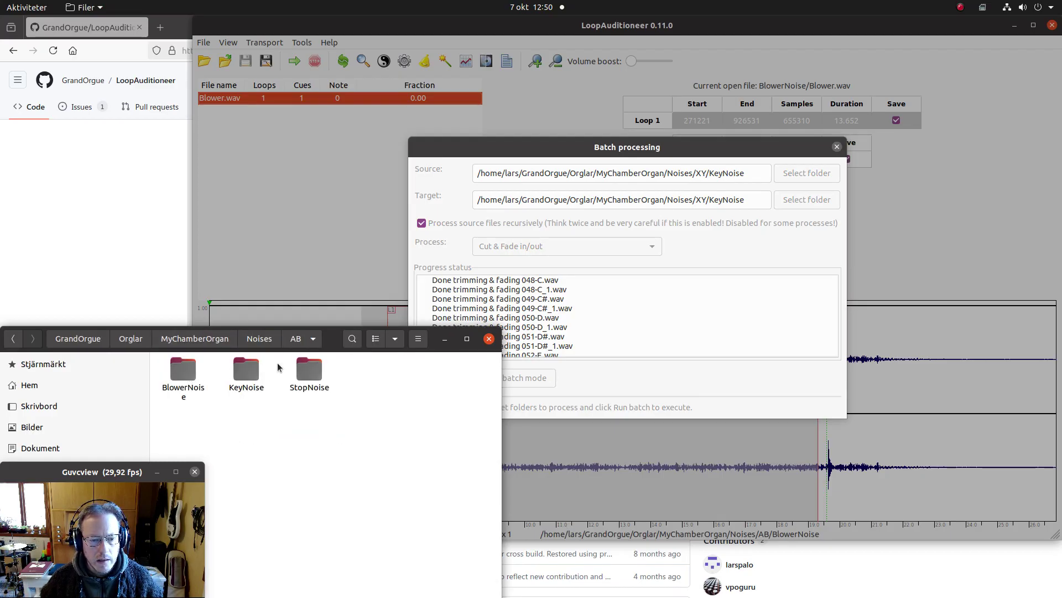
click(208, 339)
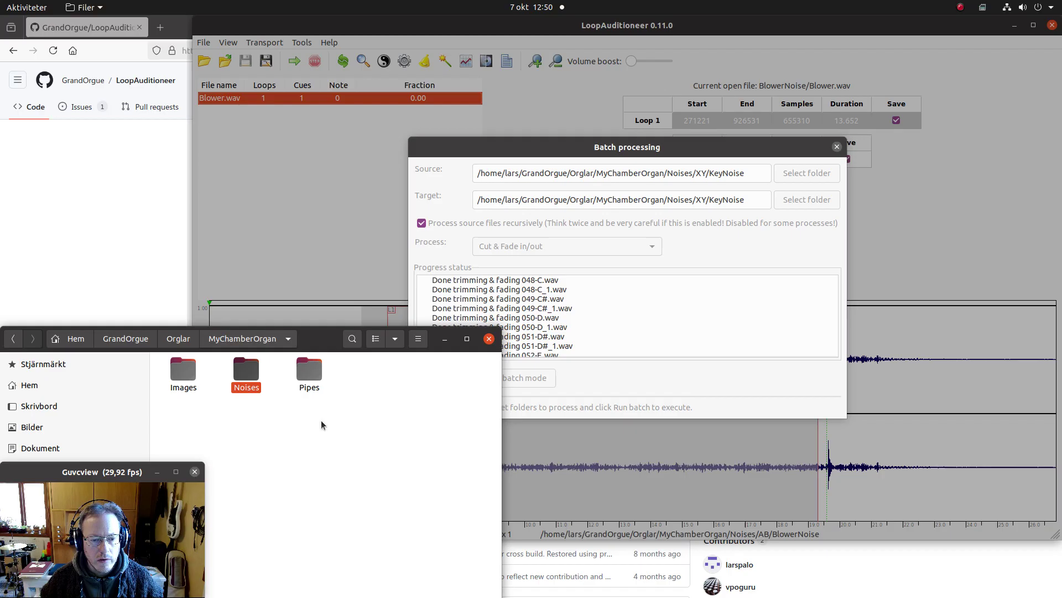
double_click(309, 372)
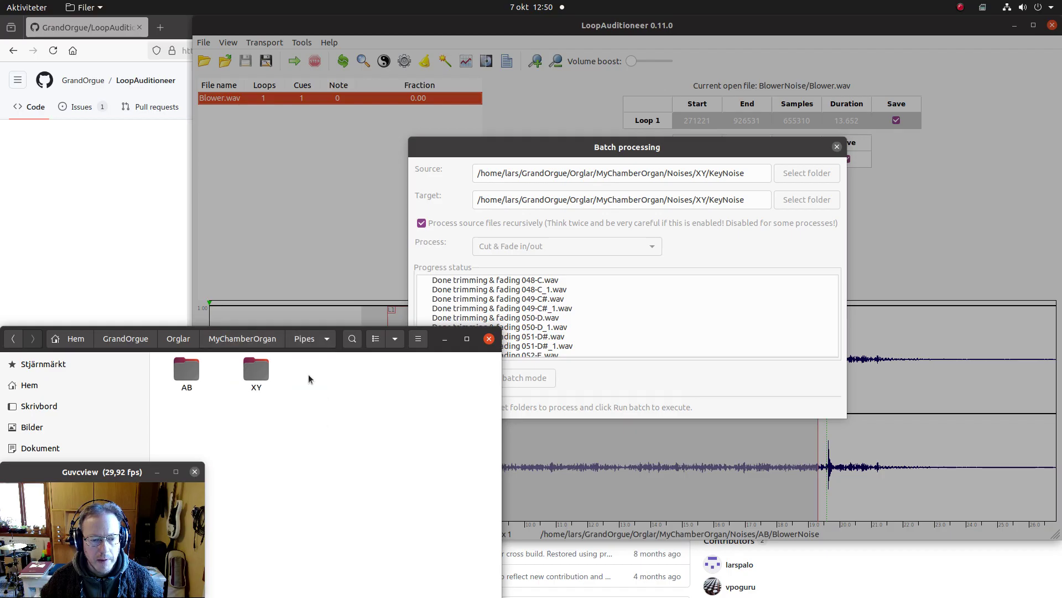
double_click(191, 363)
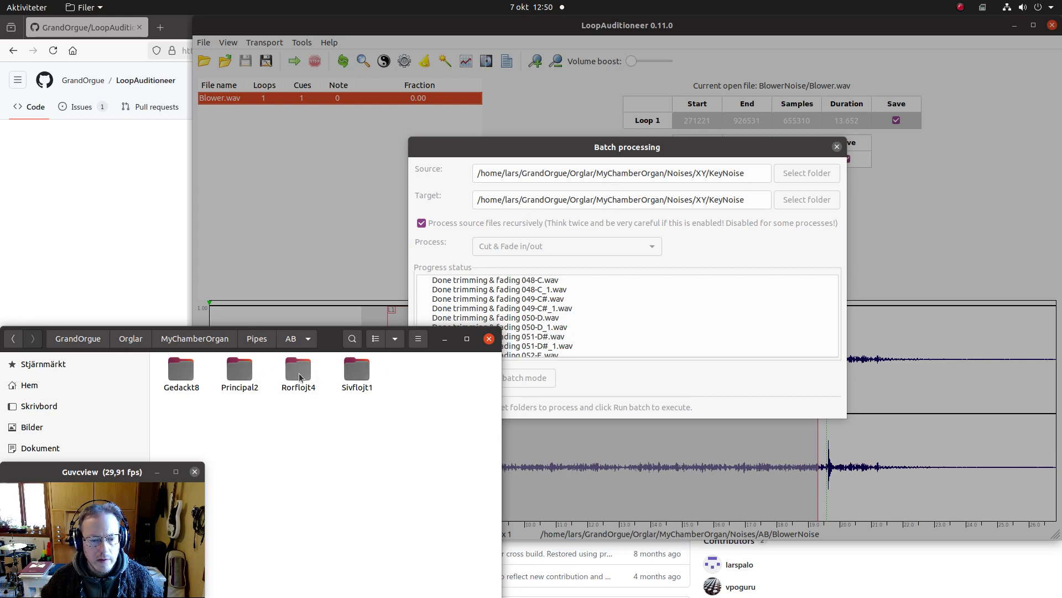
double_click(188, 376)
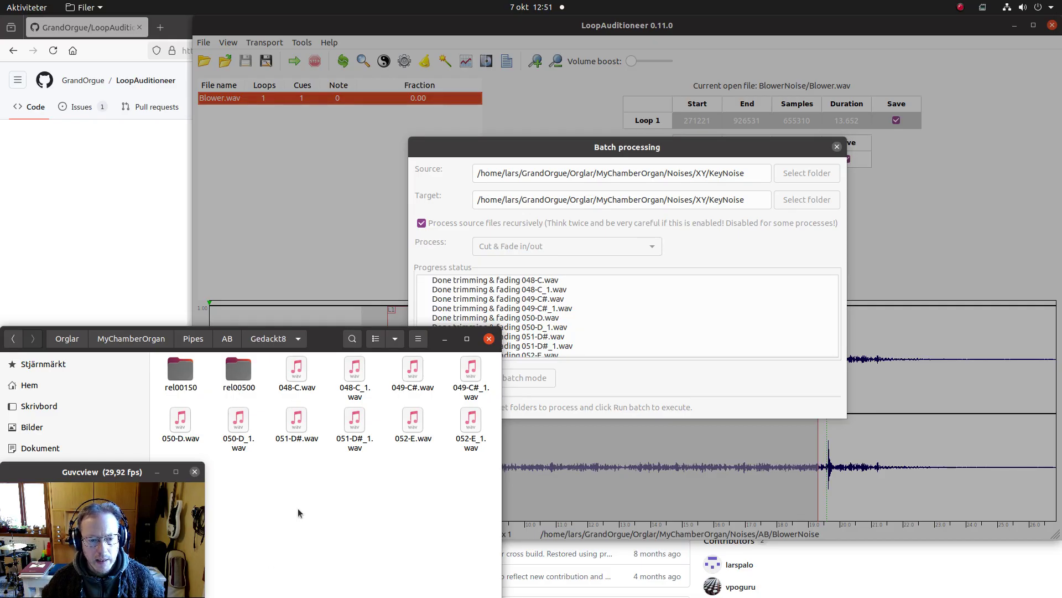
Back in LoopAuditioneer's batch processing, turn off recursive processing and choose Pipes/AB/Gedackt8/rel00150 as the source and target folder.
click(439, 156)
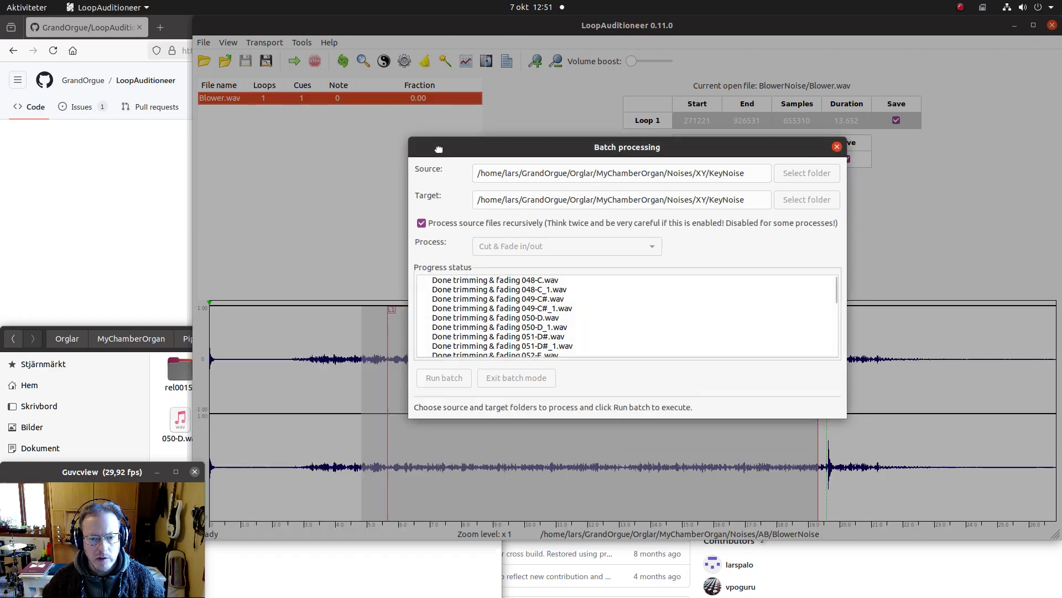
click(421, 223)
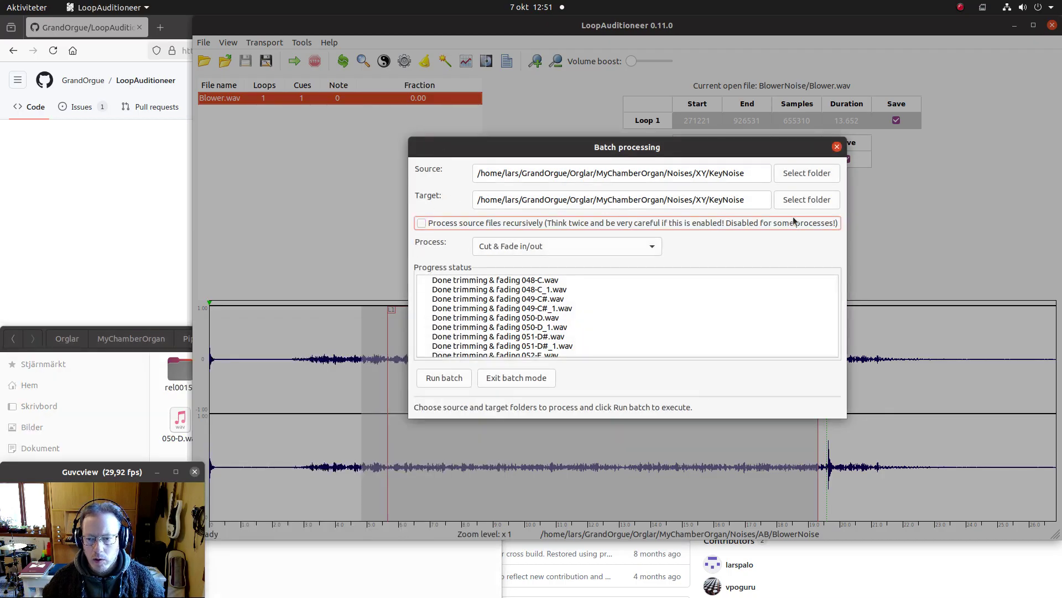
click(807, 173)
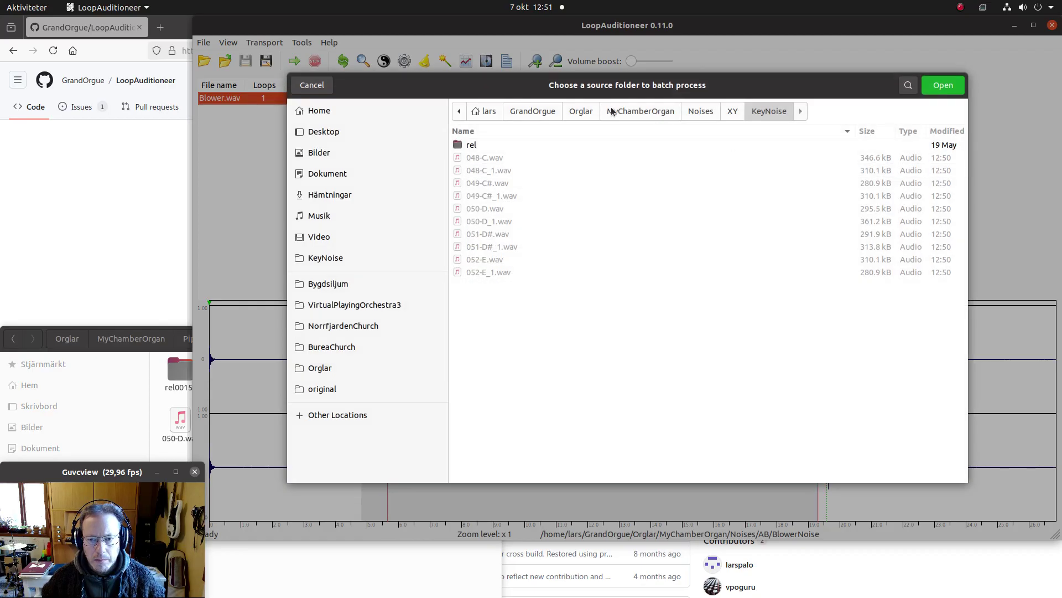
click(686, 111)
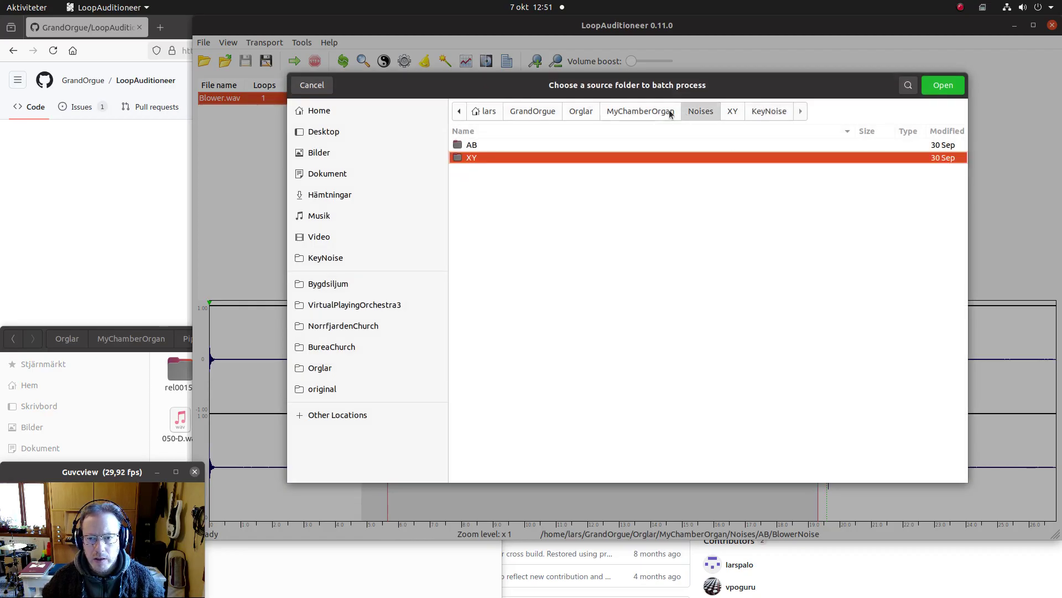
click(668, 110)
double_click(473, 169)
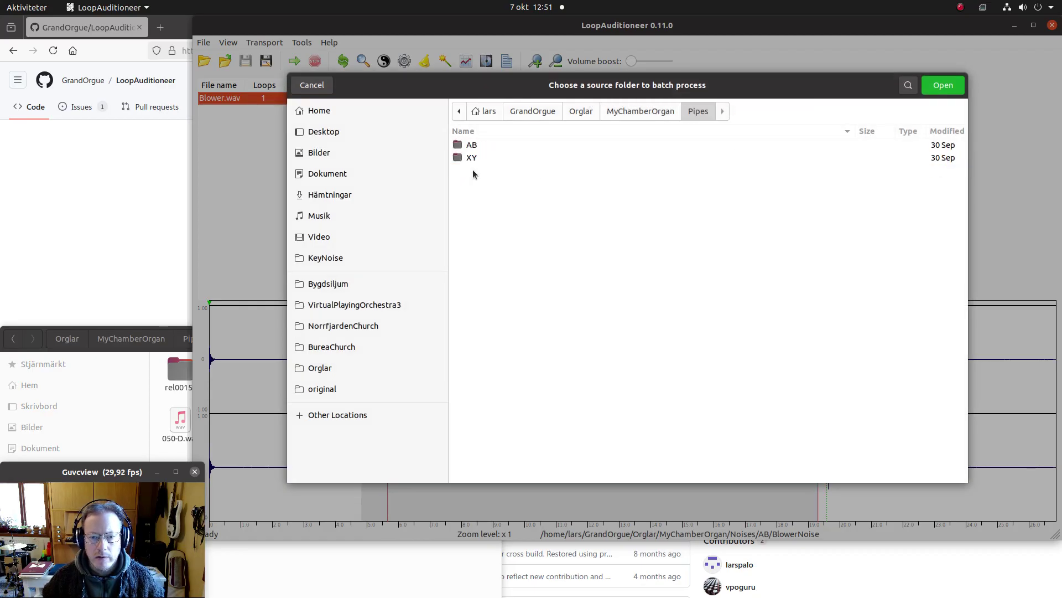
double_click(466, 147)
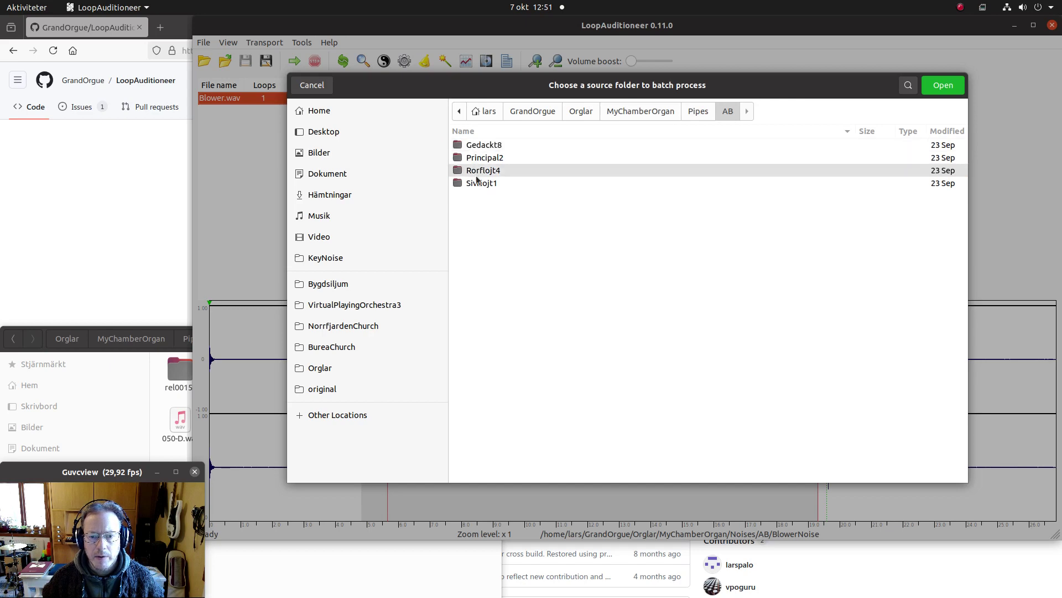
double_click(472, 146)
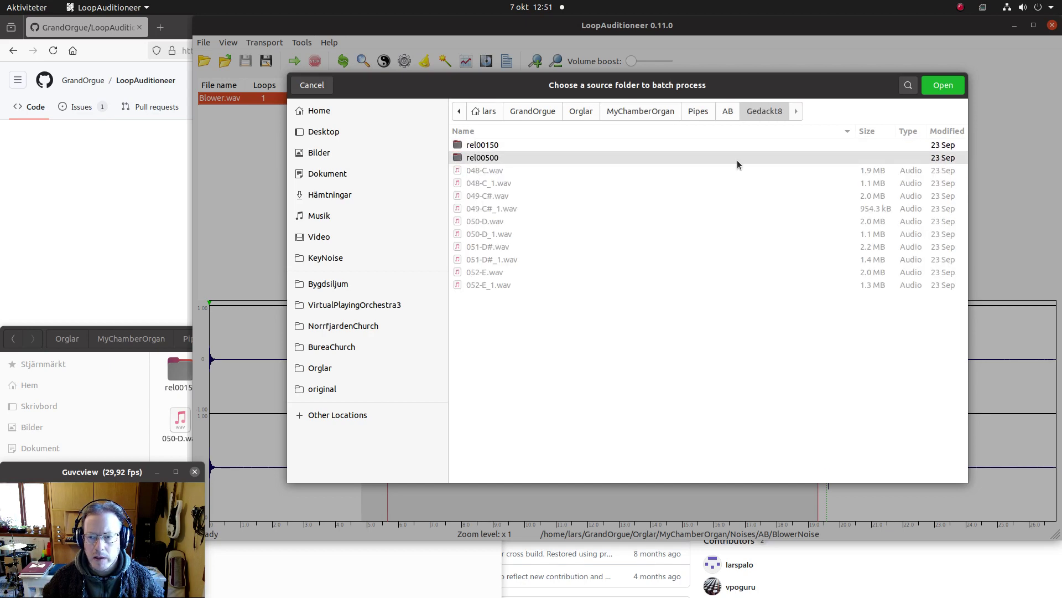
double_click(481, 146)
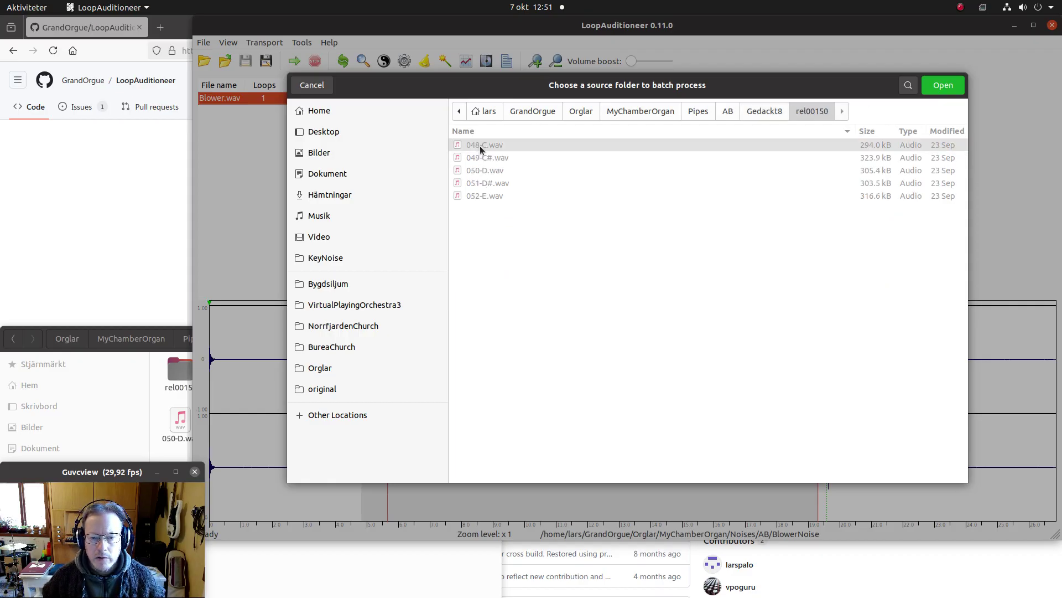
click(943, 83)
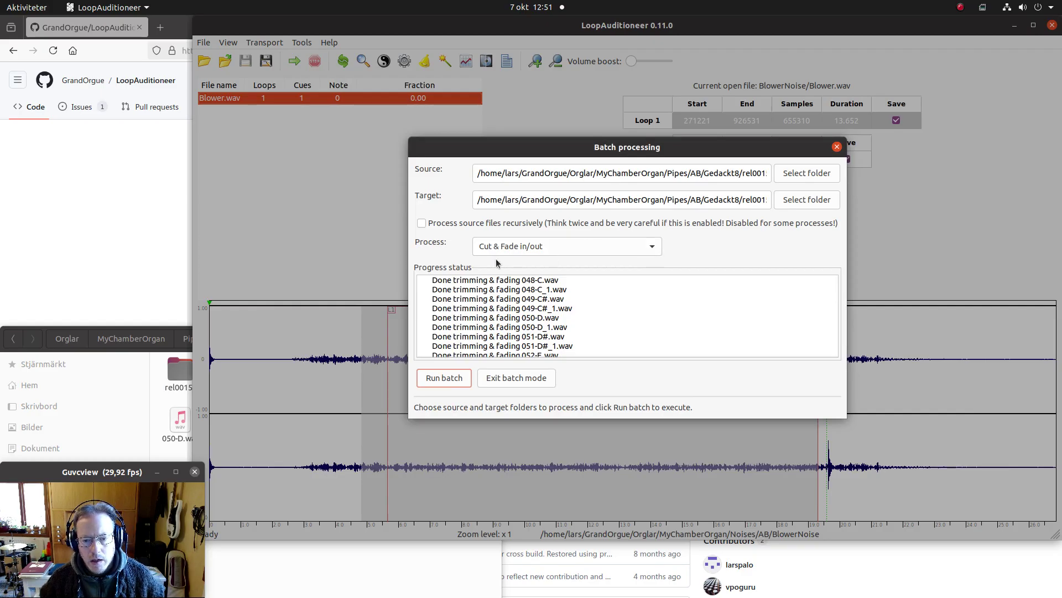
Run the Cut & Fade in/out batch on the rel00150 samples with a 600 ms fade out only.
click(450, 386)
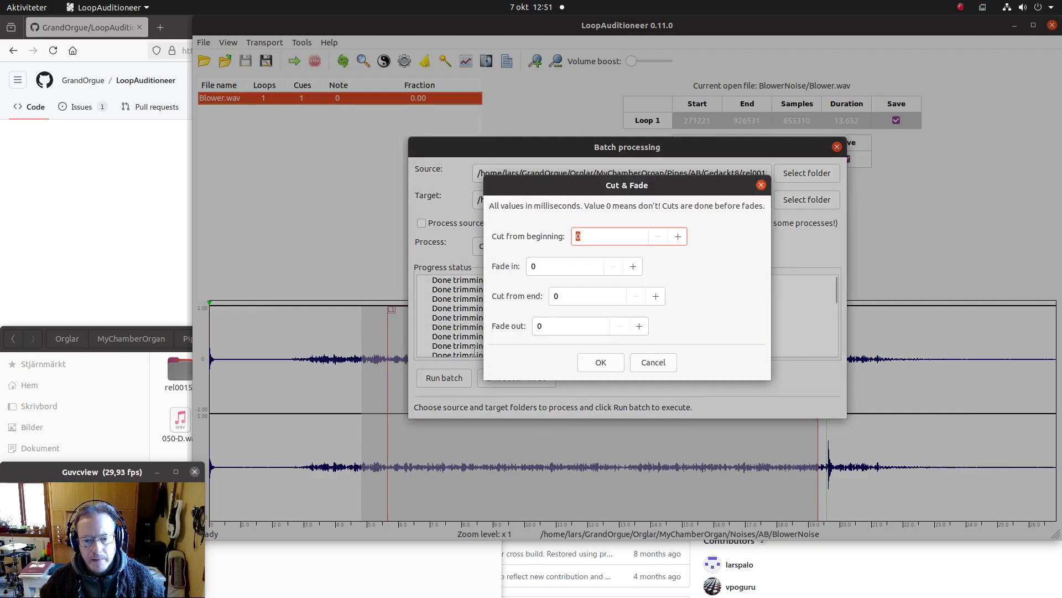
key(Tab)
key(Tab)
key(Tab)
text(600)
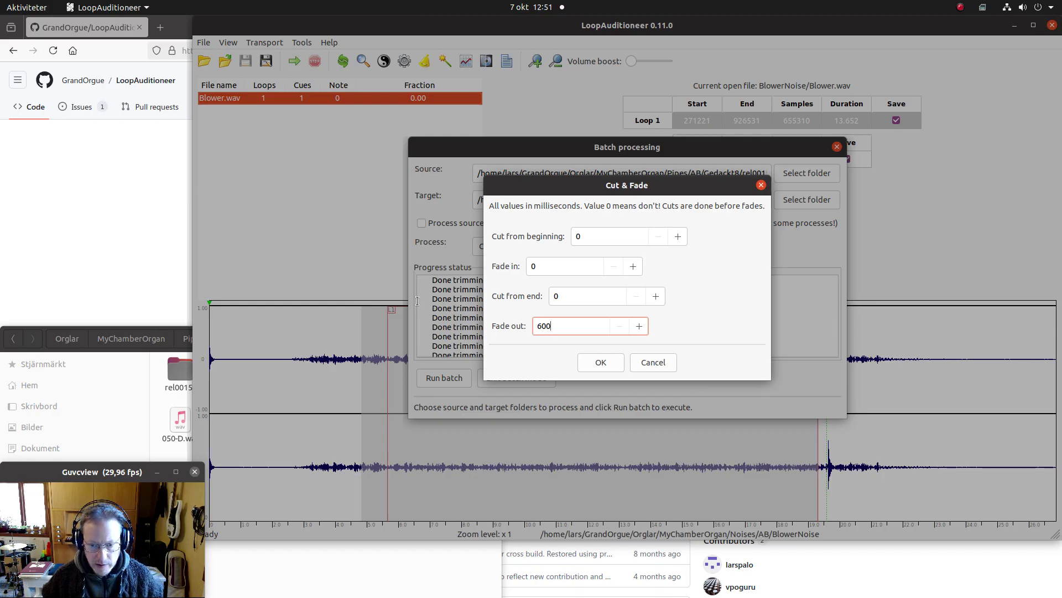
key(Tab)
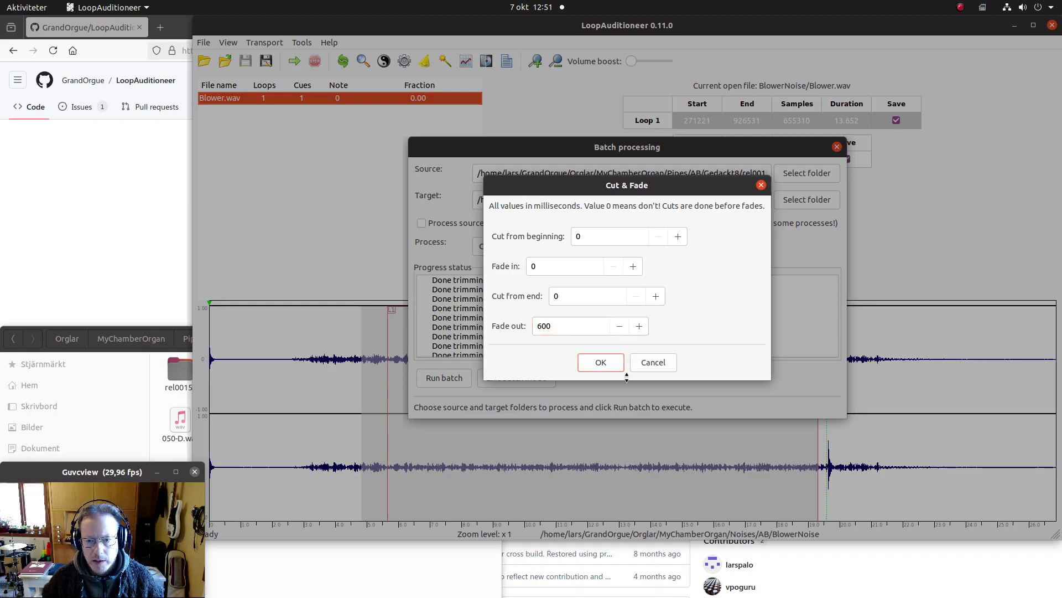
click(600, 362)
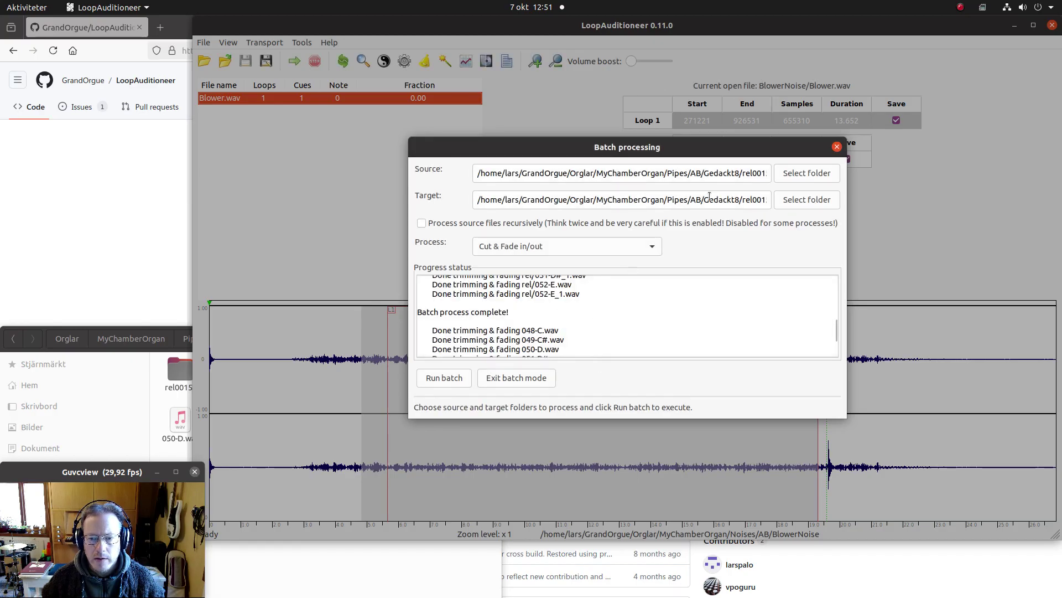
Choose Pipes/AB/Gedackt8/rel00500 as the source and target folder for batch processing.
click(806, 173)
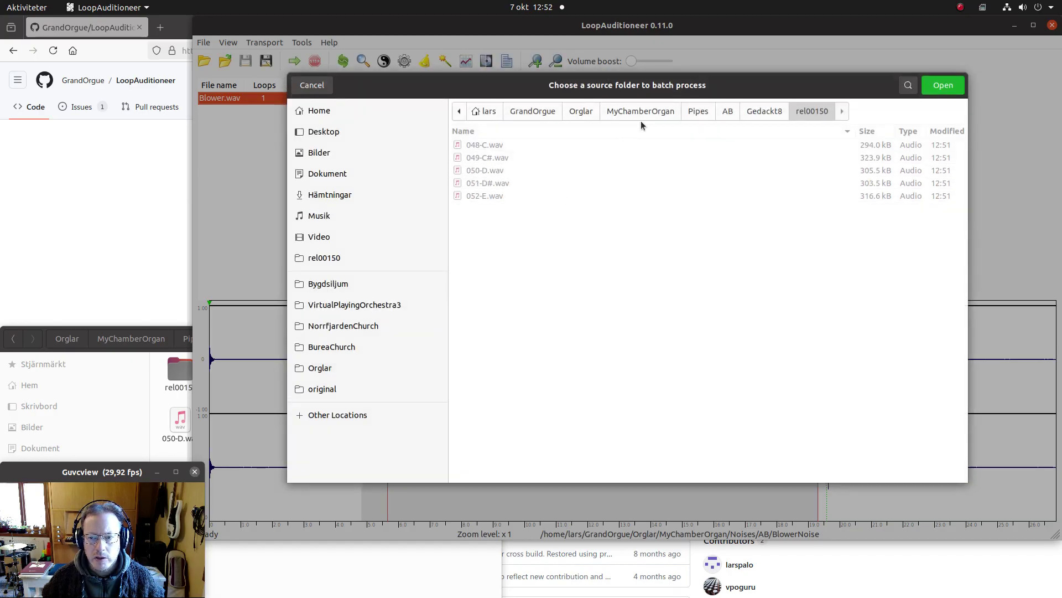
click(767, 110)
click(524, 158)
double_click(522, 157)
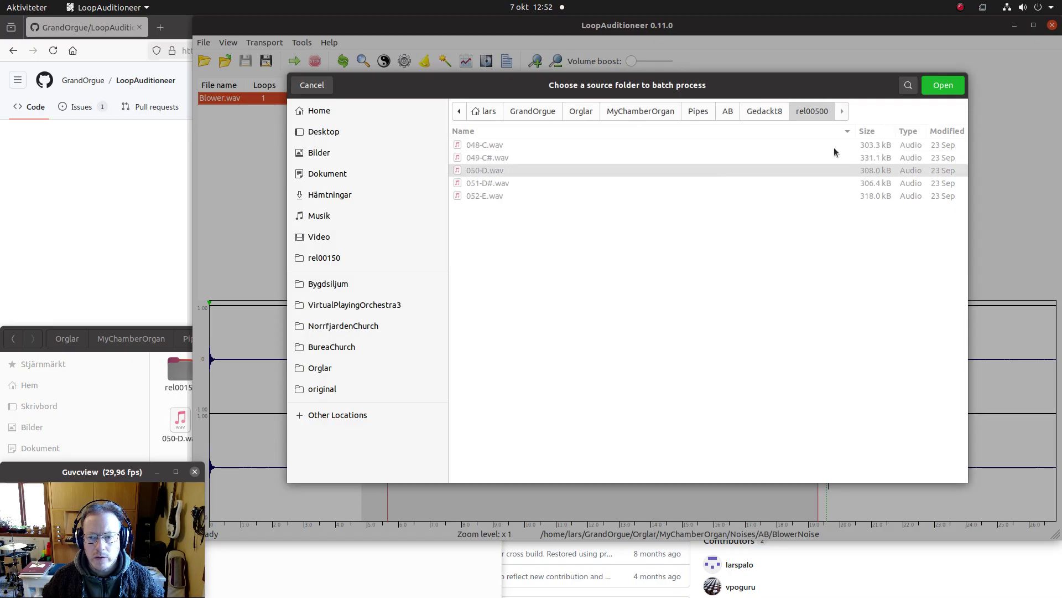
click(938, 87)
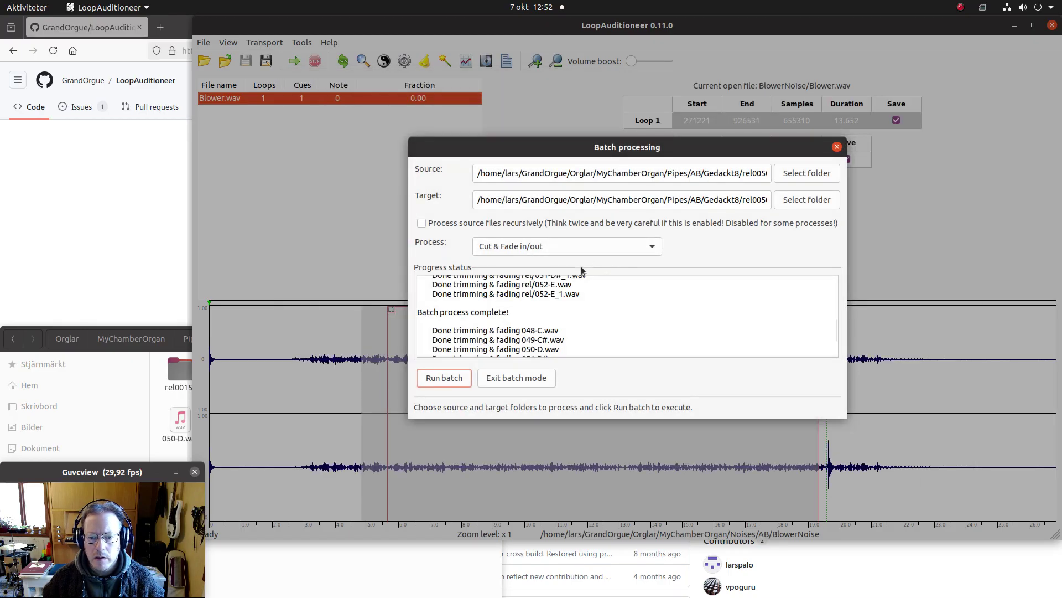
Run the Cut & Fade in/out batch on the rel00500 samples with a 300 ms fade out only.
click(442, 378)
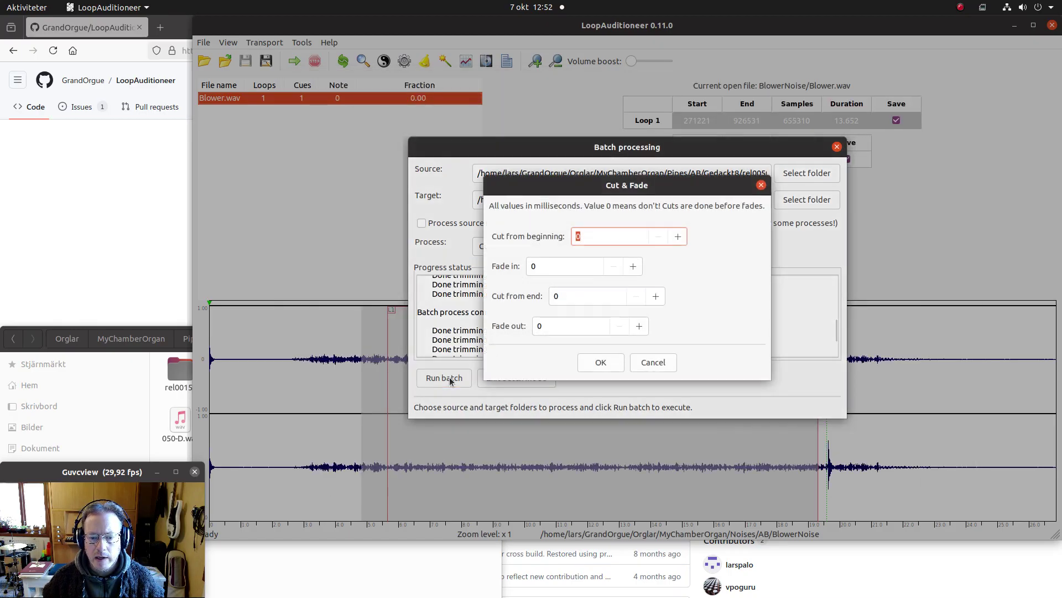
text(300)
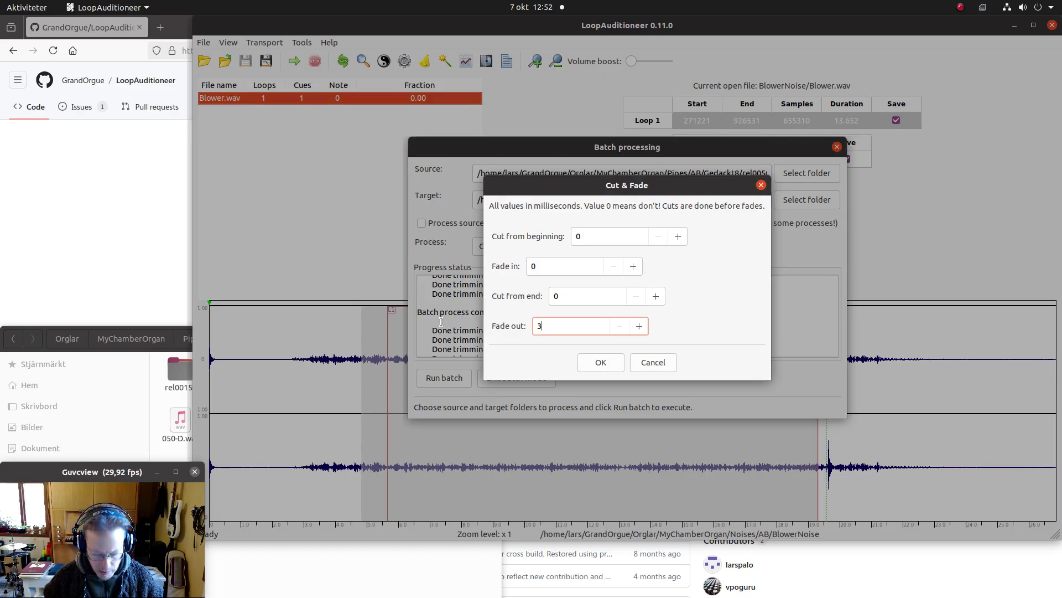
key(Tab)
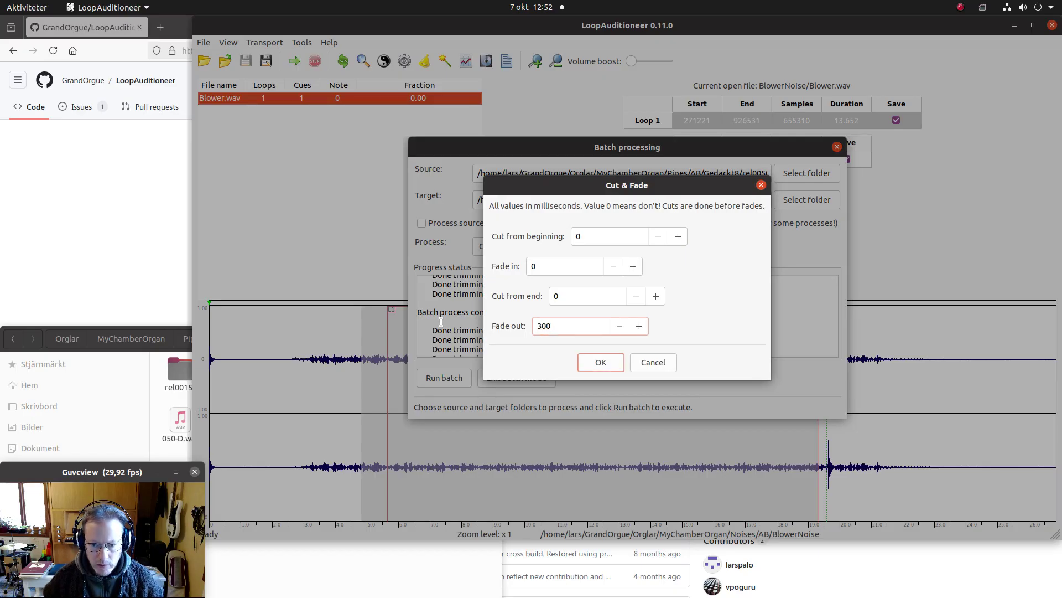
click(599, 363)
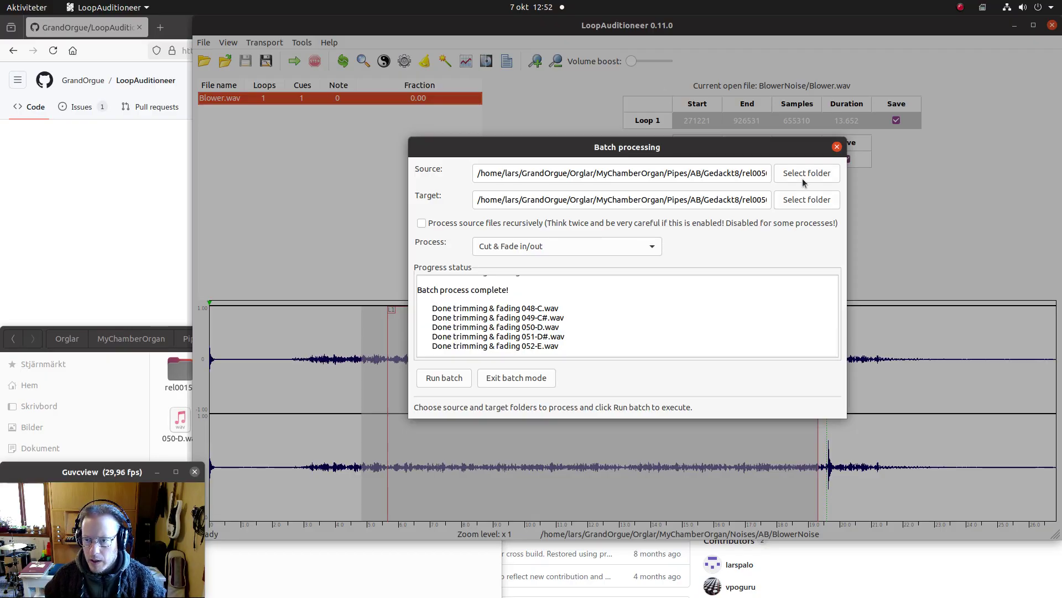
Change the batch source and target folder to Pipes/AB/Gedackt8.
click(802, 178)
click(730, 114)
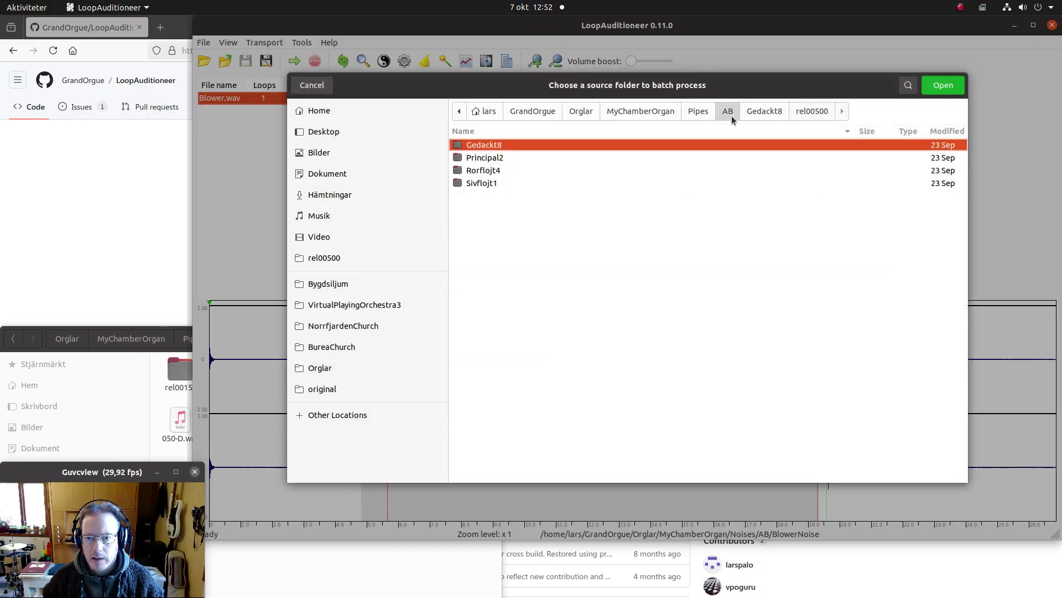
double_click(496, 144)
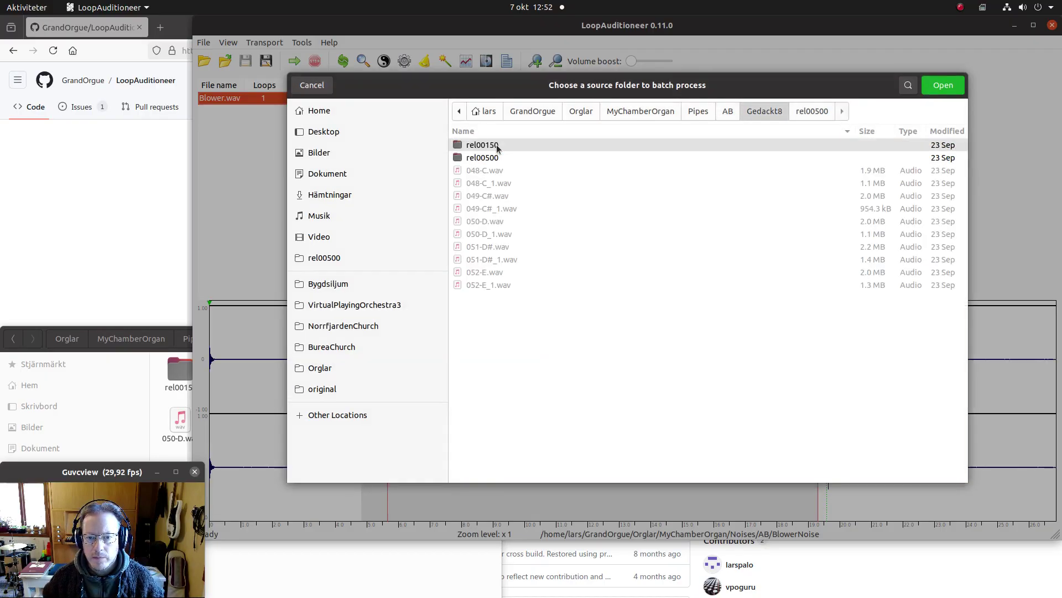
click(943, 85)
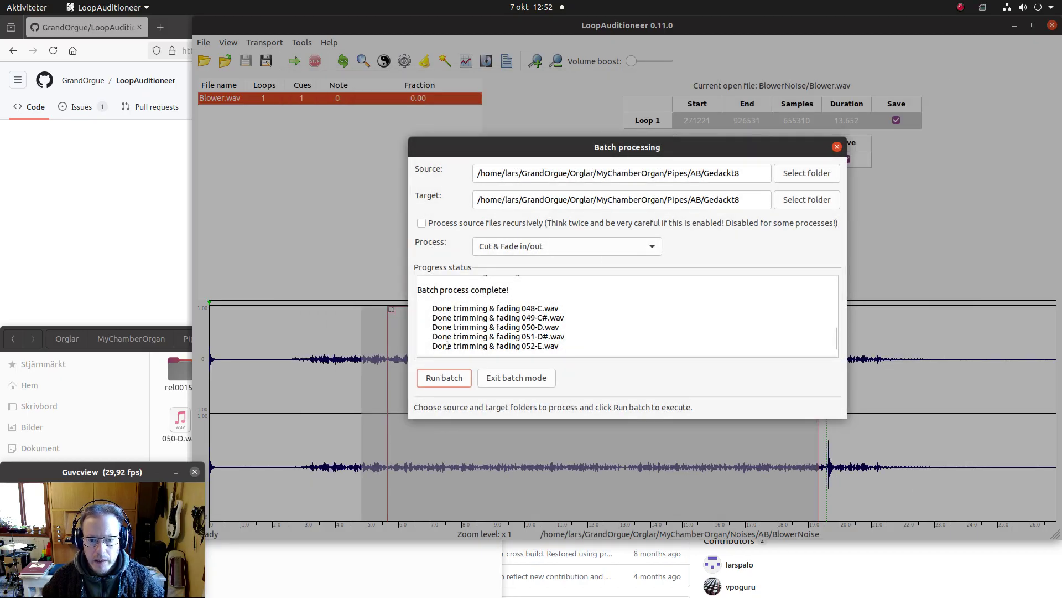
Run the Cut & Fade in/out batch on the Gedackt8 samples with a 5 ms fade in and a 150 ms fade out.
click(454, 379)
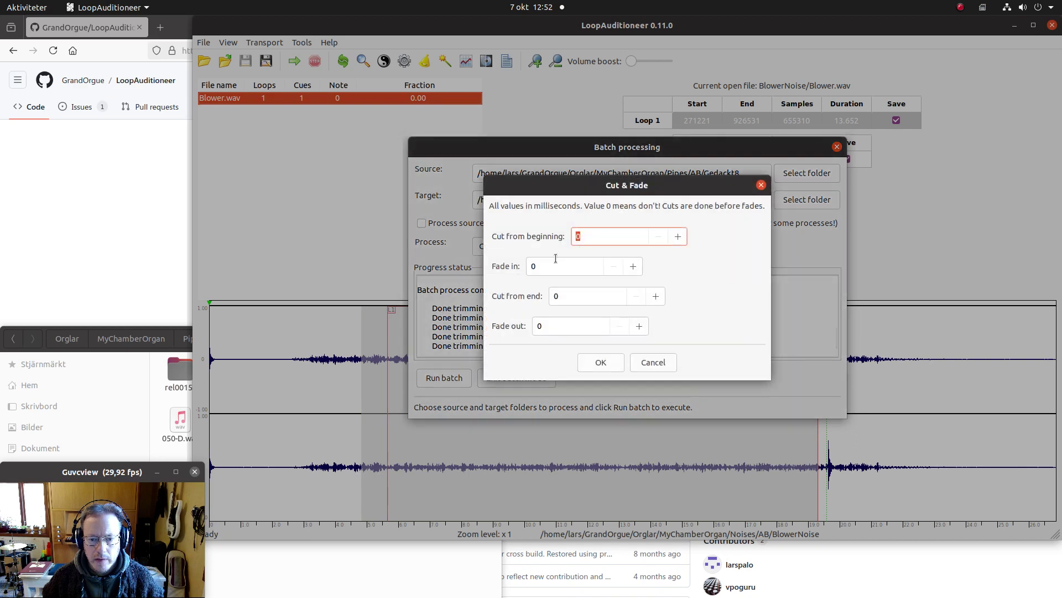
key(Tab)
text(5)
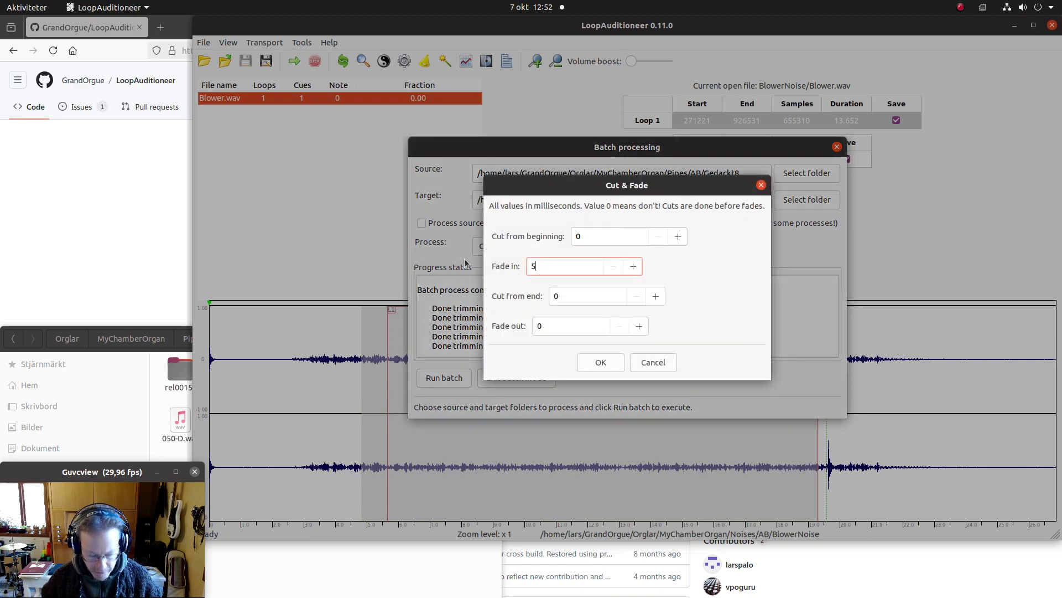
key(Tab)
key(Tab)
text(150)
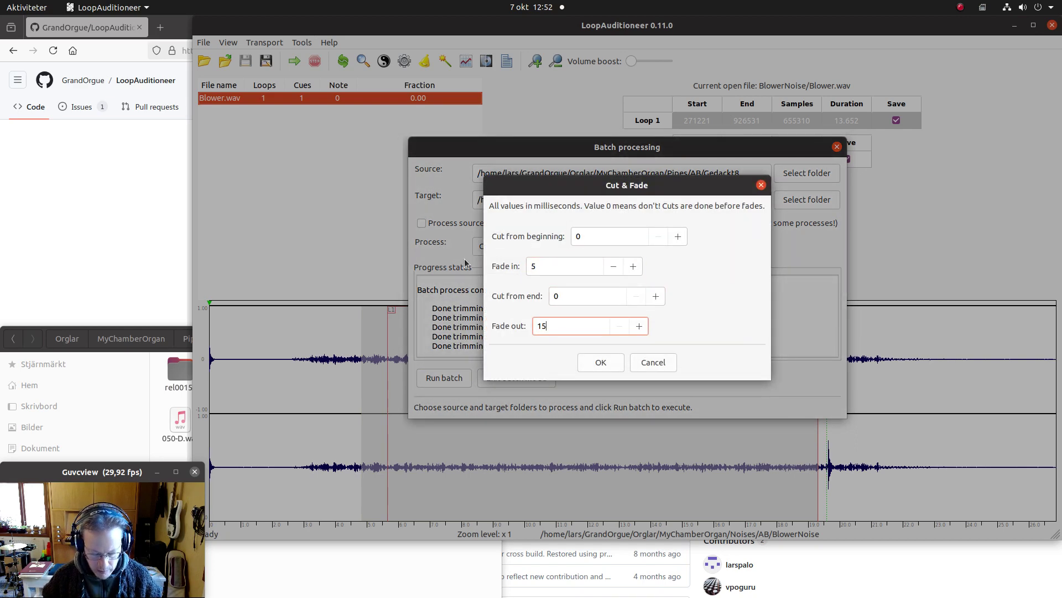
click(592, 364)
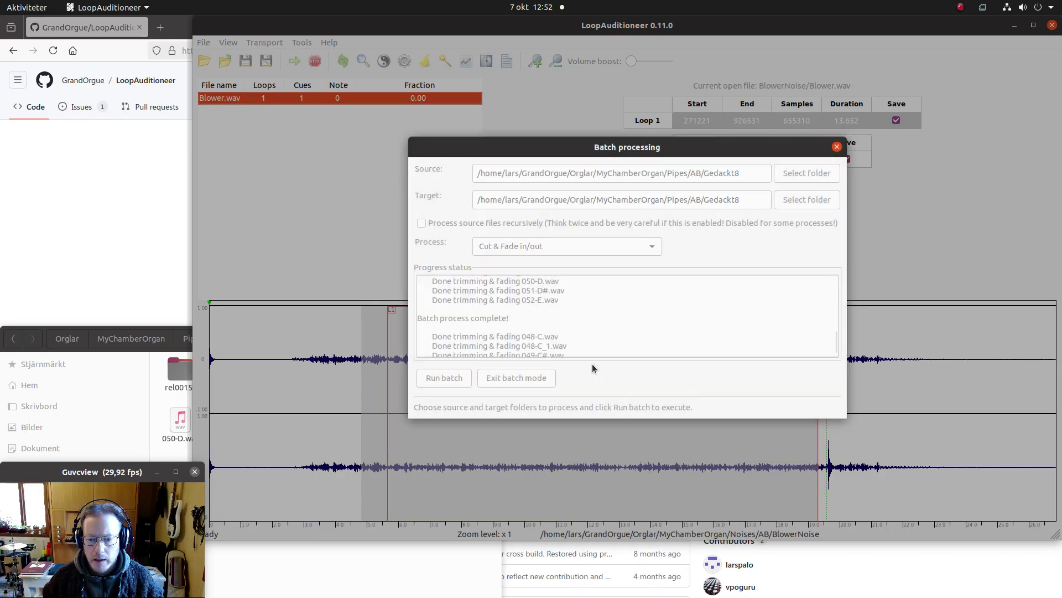
Run the Store FFT detected pitch info batch process on the Gedackt8 samples.
click(641, 245)
scroll(531, 200, up, 3)
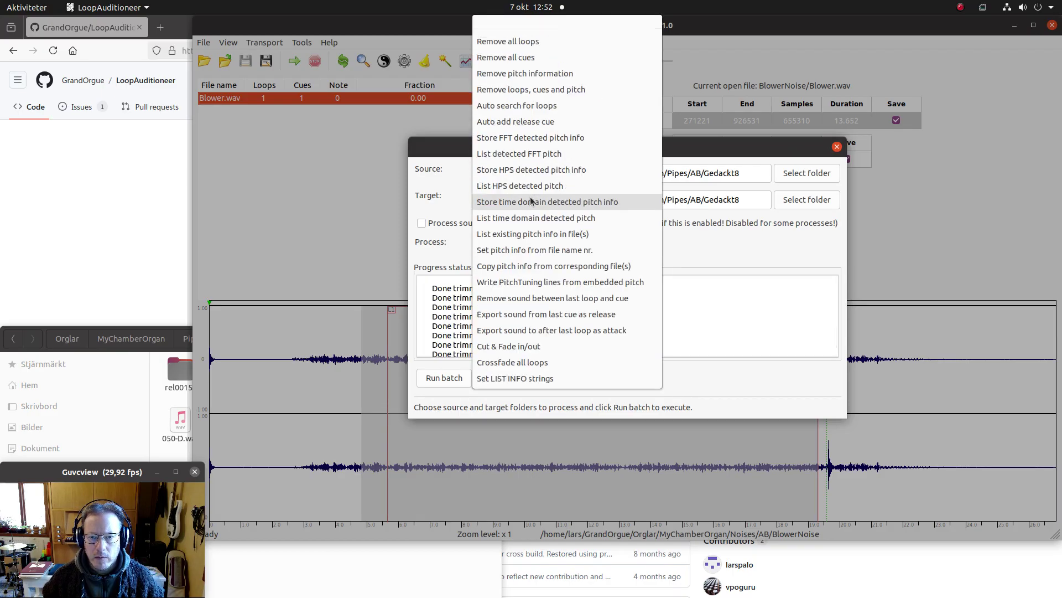
click(513, 138)
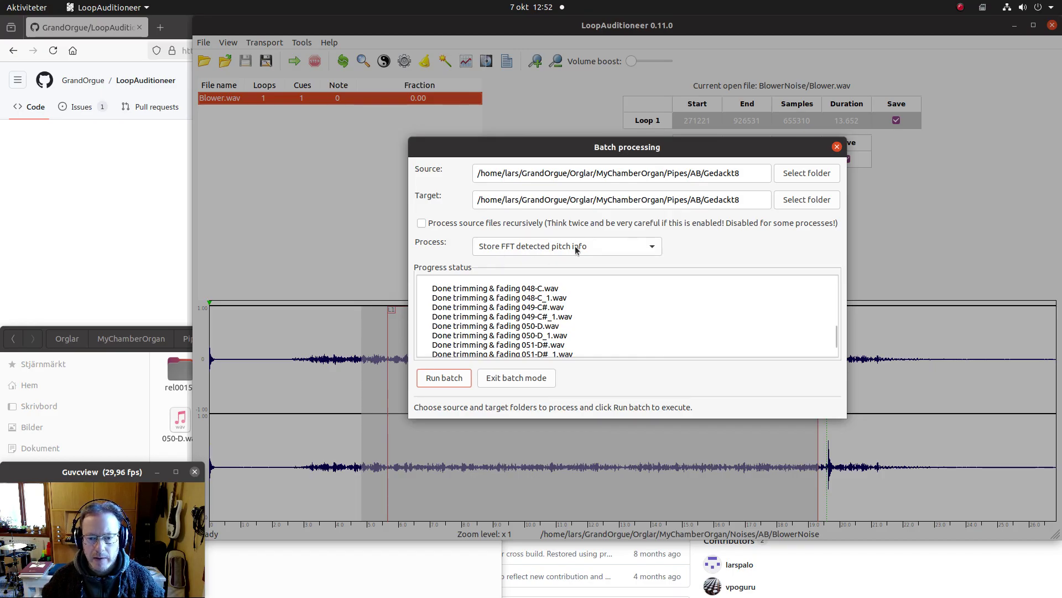
click(444, 378)
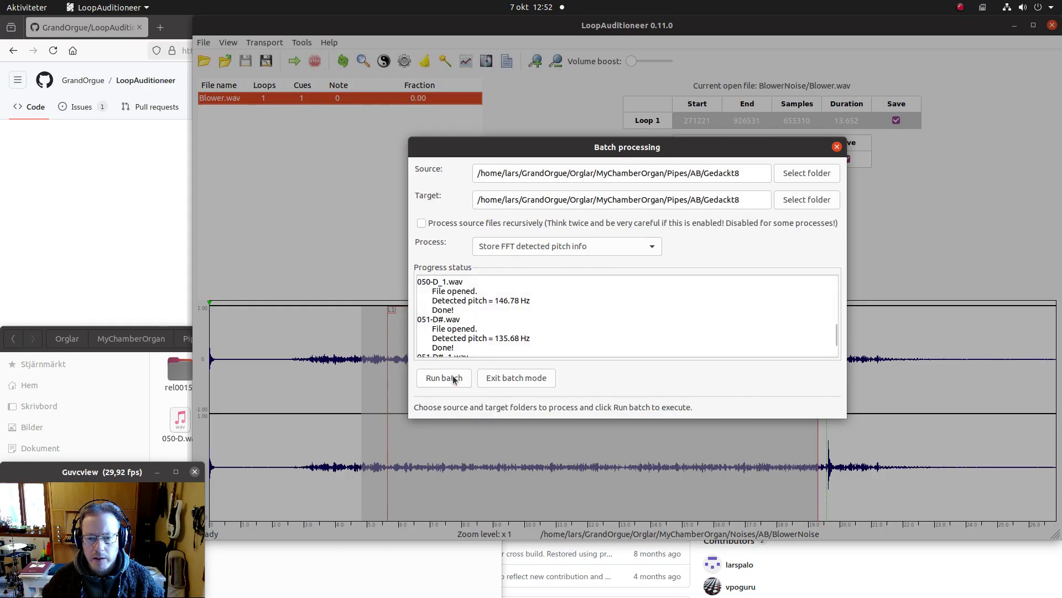
Select Auto add release cue as the batch process, and exit batch mode without running it.
click(616, 251)
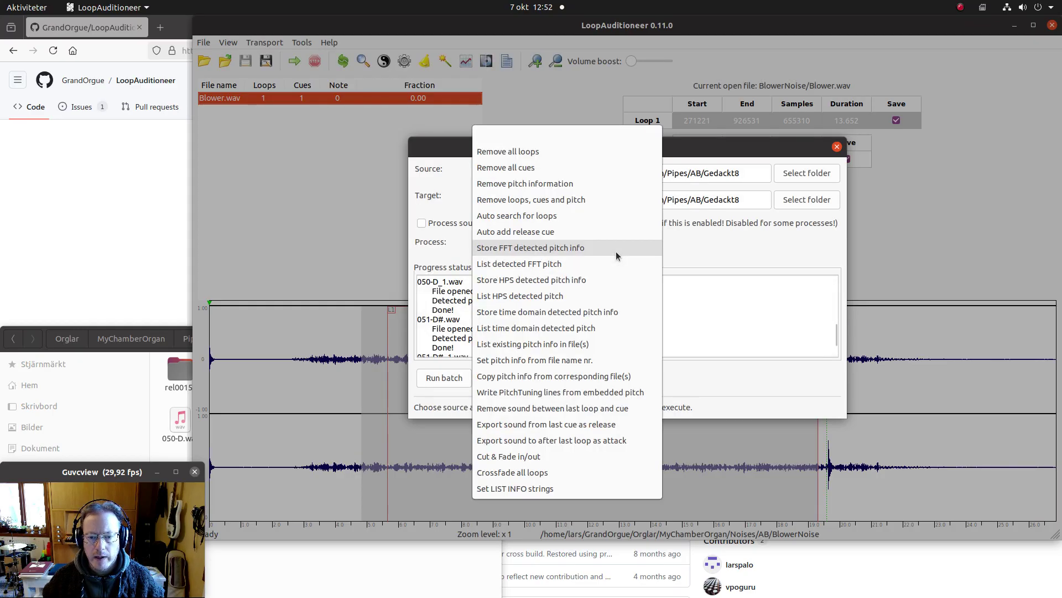
click(573, 233)
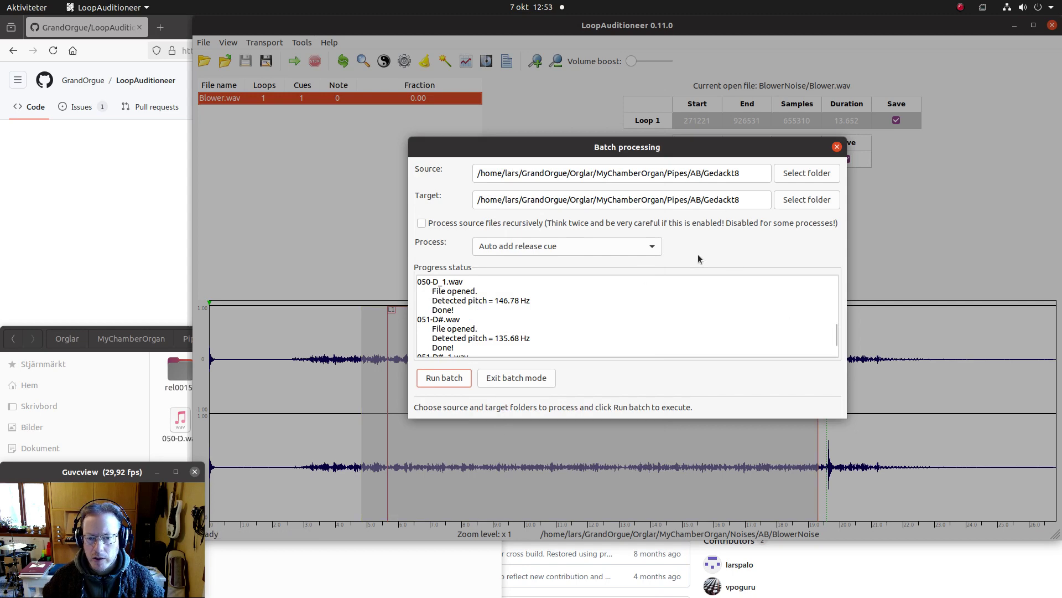
click(511, 378)
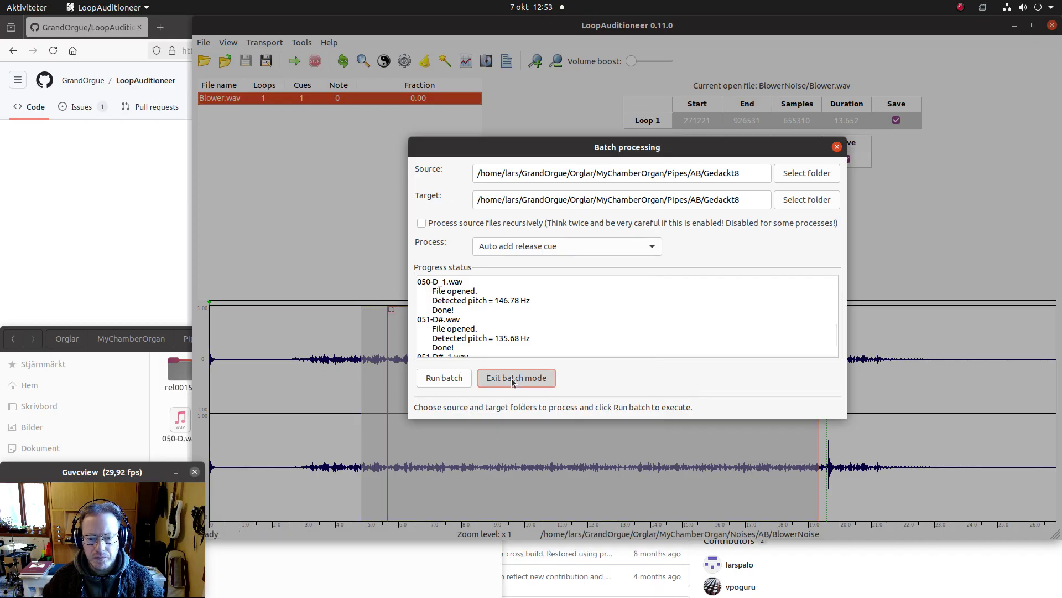
Enable Autosearch sustainsection in the parameters for auto searching loops and accept the settings.
click(383, 61)
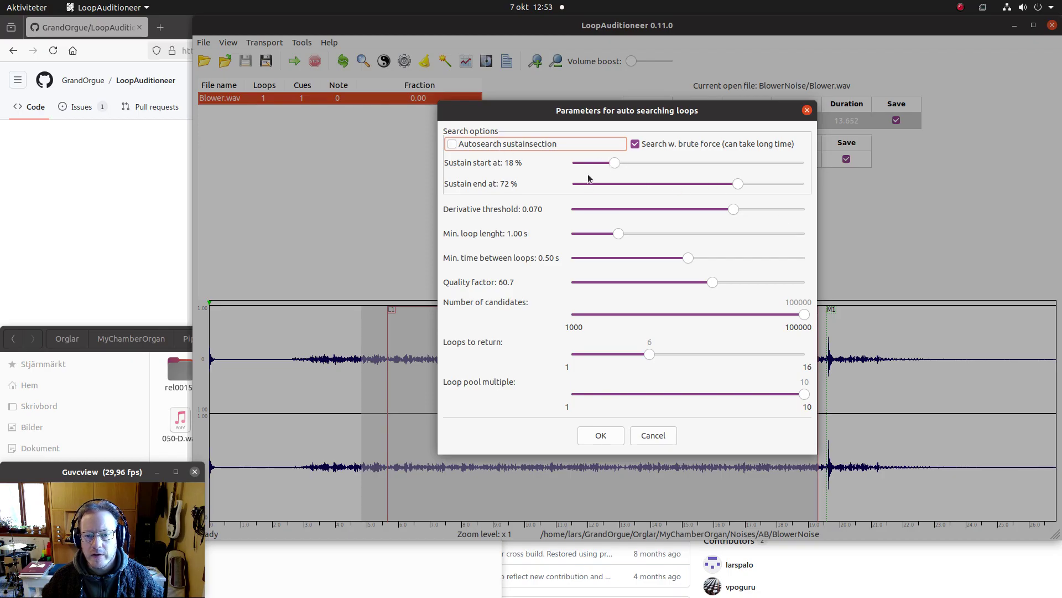
click(452, 144)
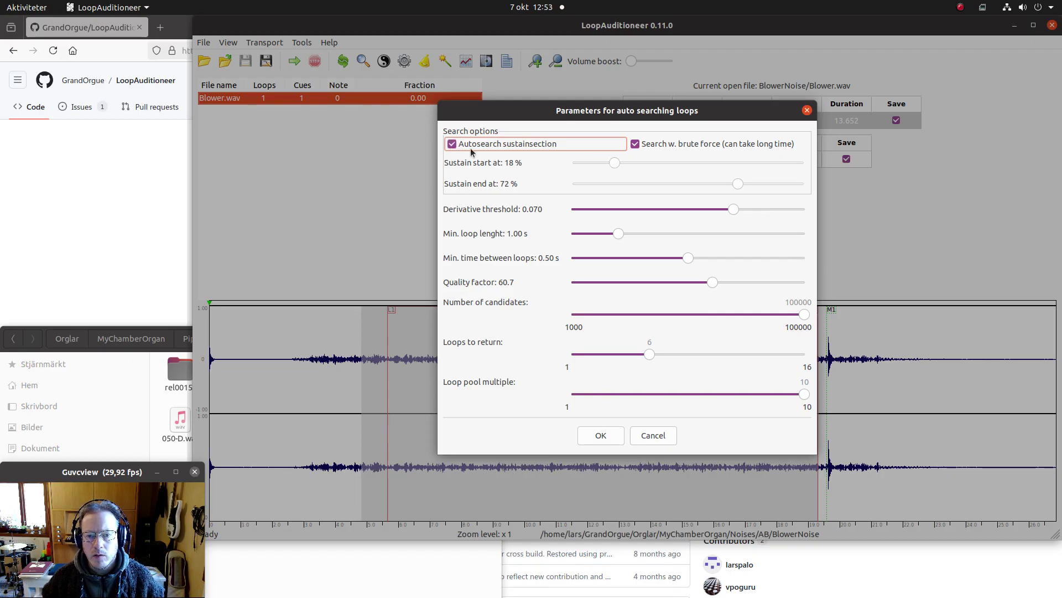
click(609, 435)
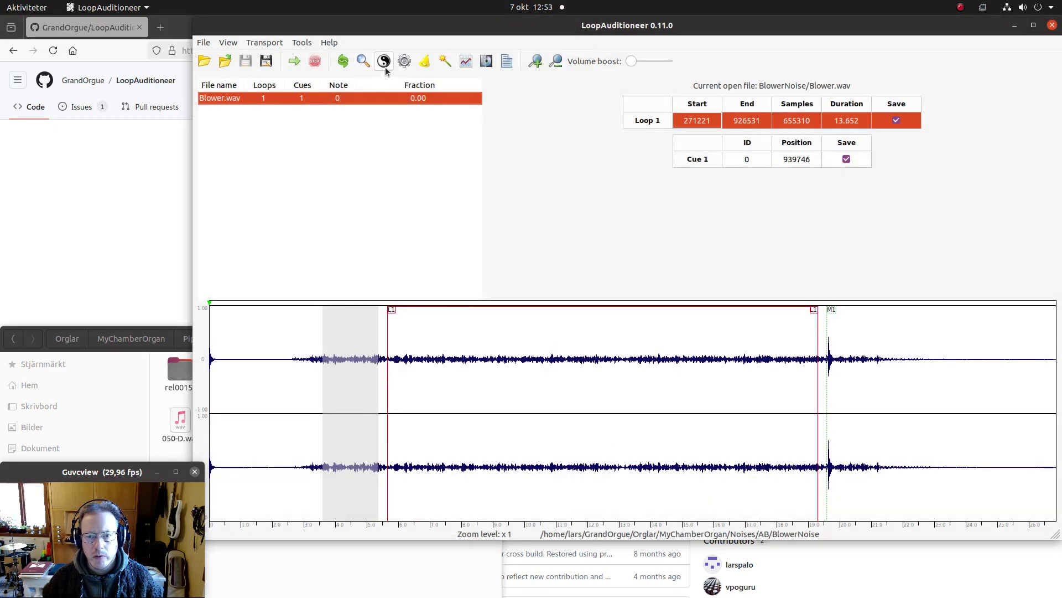
Run the Auto search for loops batch process on the Gedackt8 samples and exit batch mode.
click(404, 62)
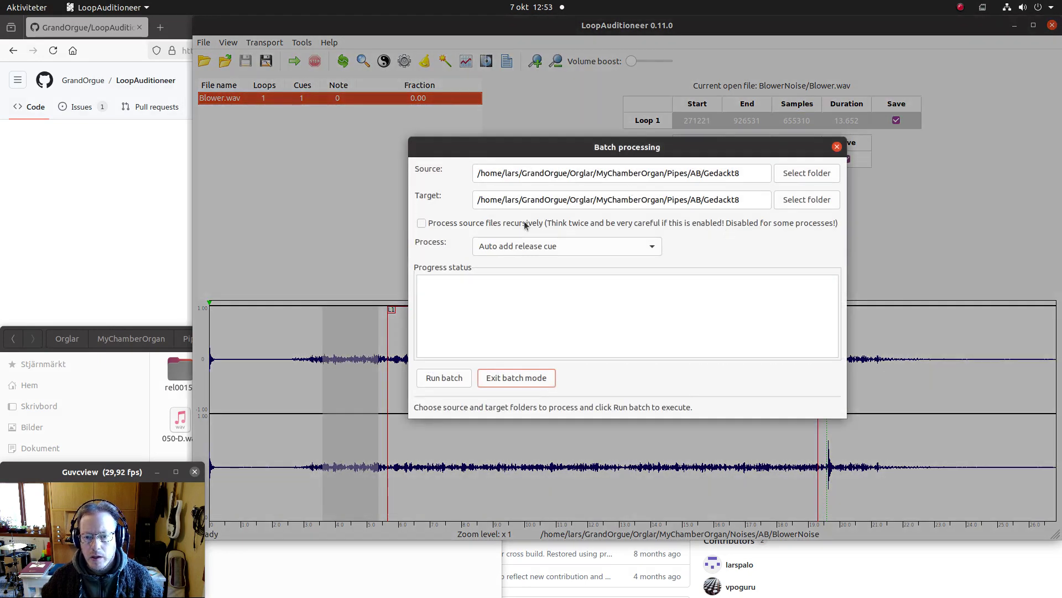
click(561, 244)
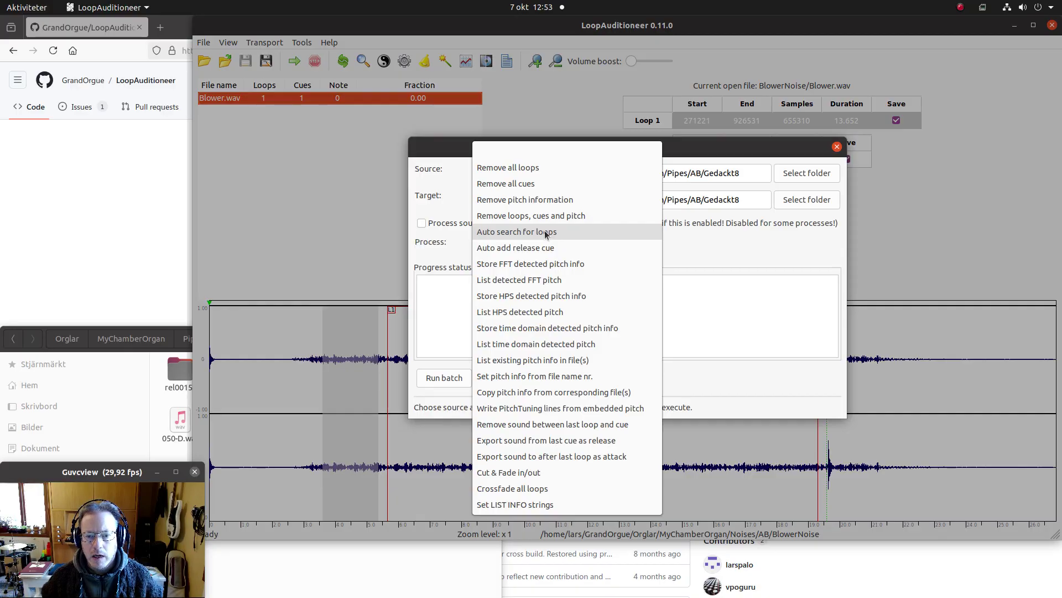
click(546, 232)
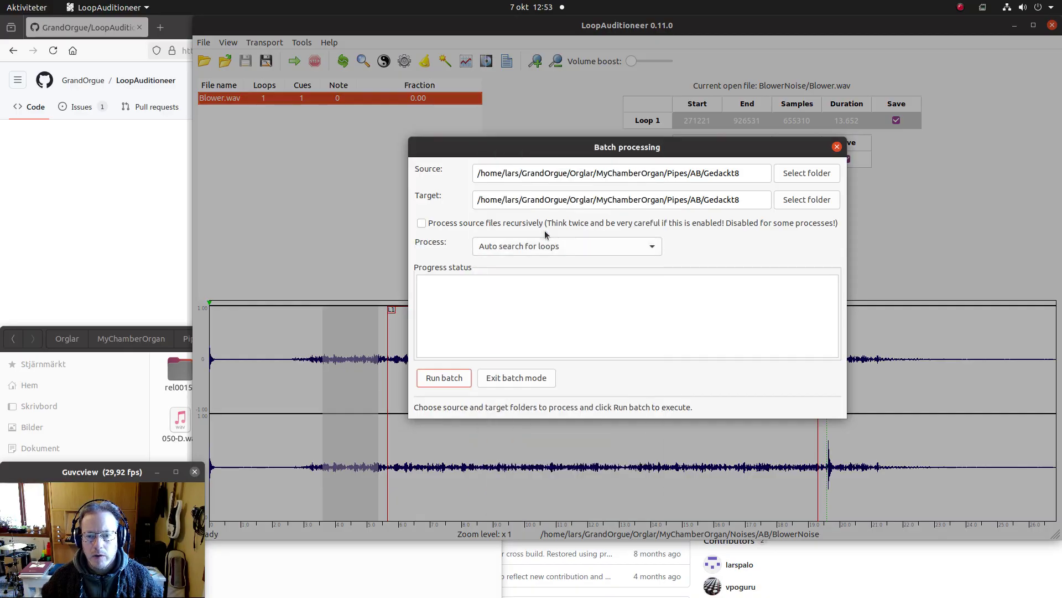
click(453, 383)
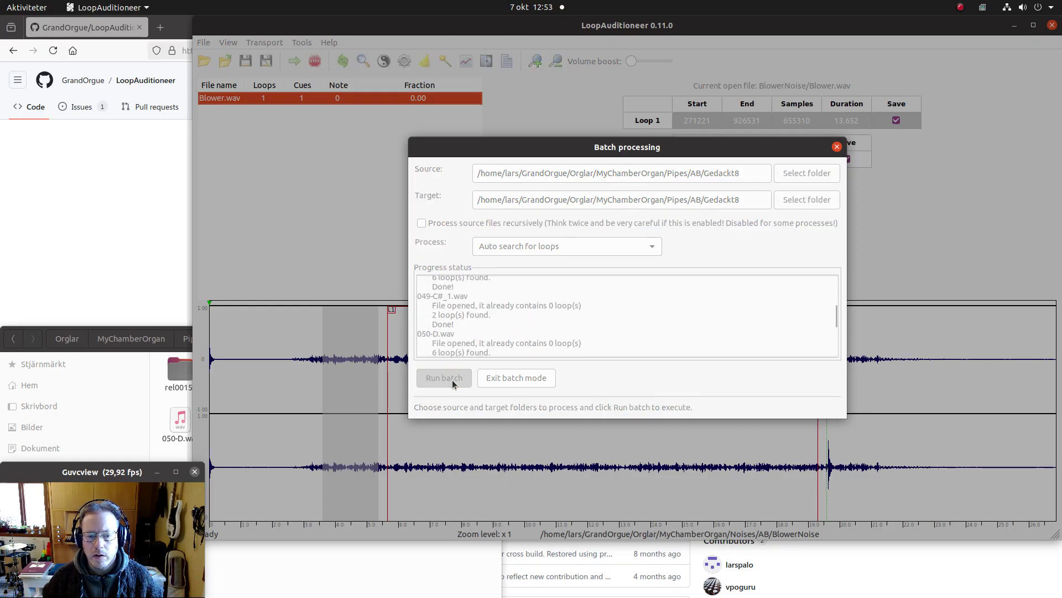
click(517, 382)
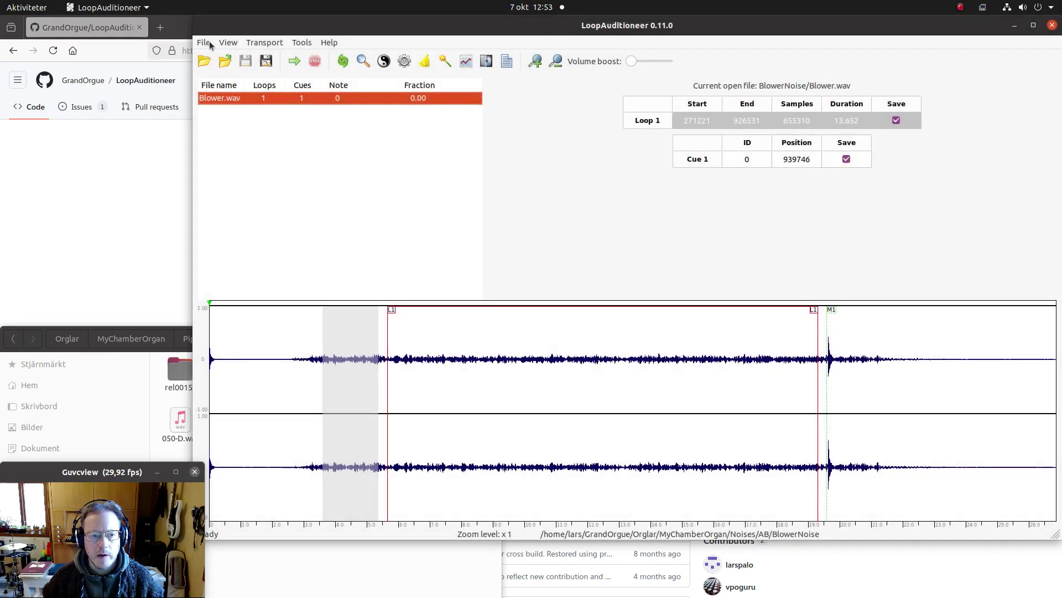
Load the MyChamberOrgan/Pipes/AB/Gedackt8 sample folder and open 048-C.wav.
click(204, 60)
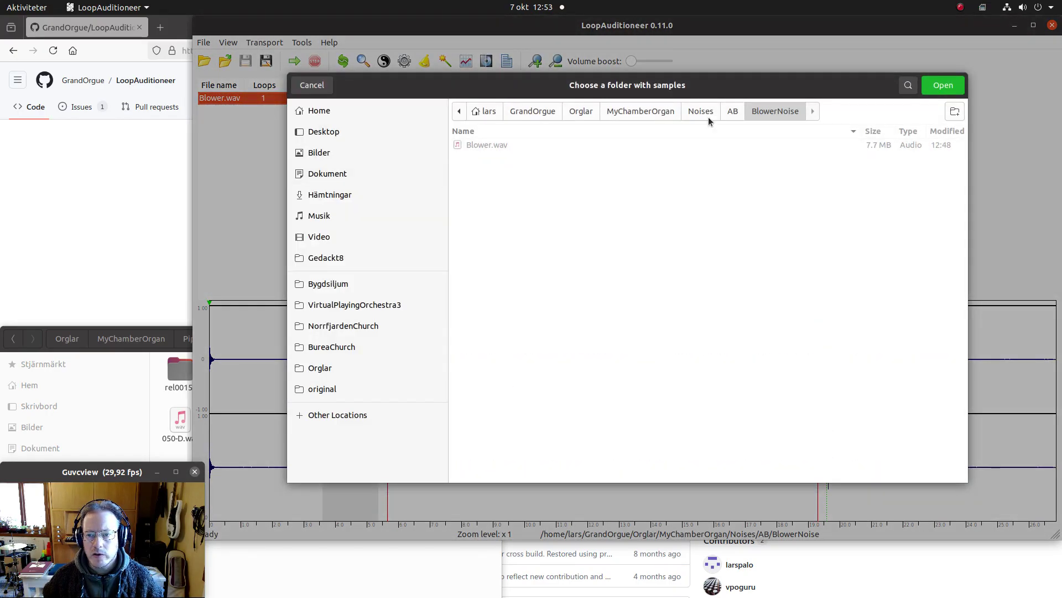
click(730, 112)
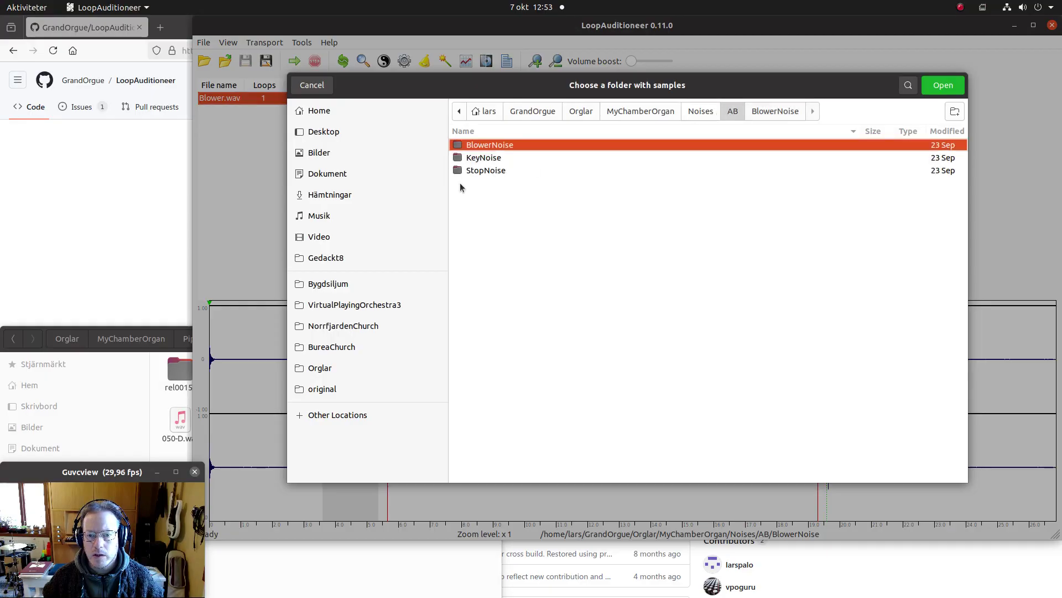
click(660, 112)
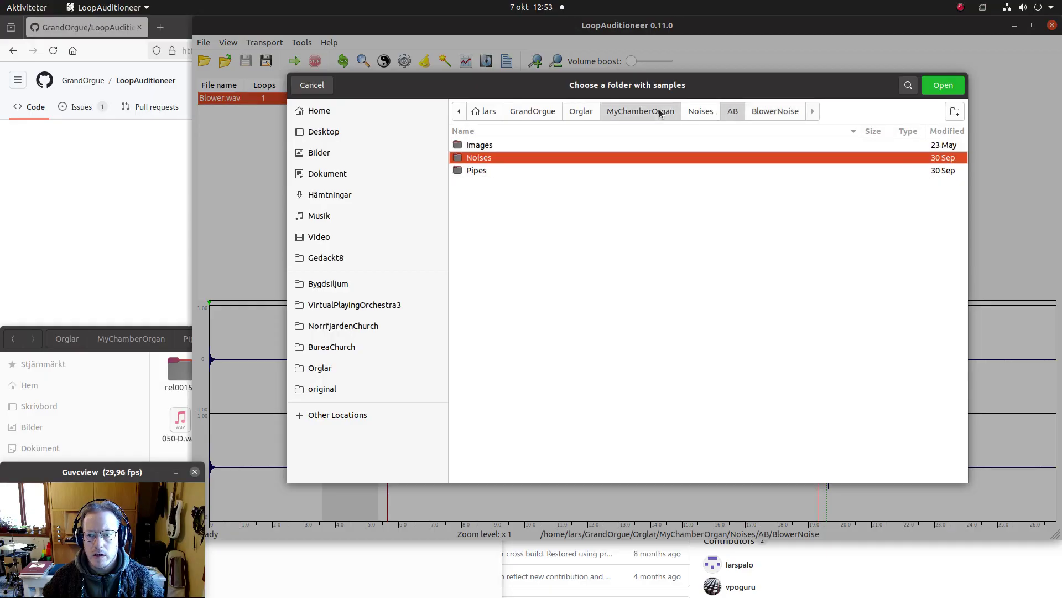
double_click(493, 171)
click(476, 145)
double_click(475, 145)
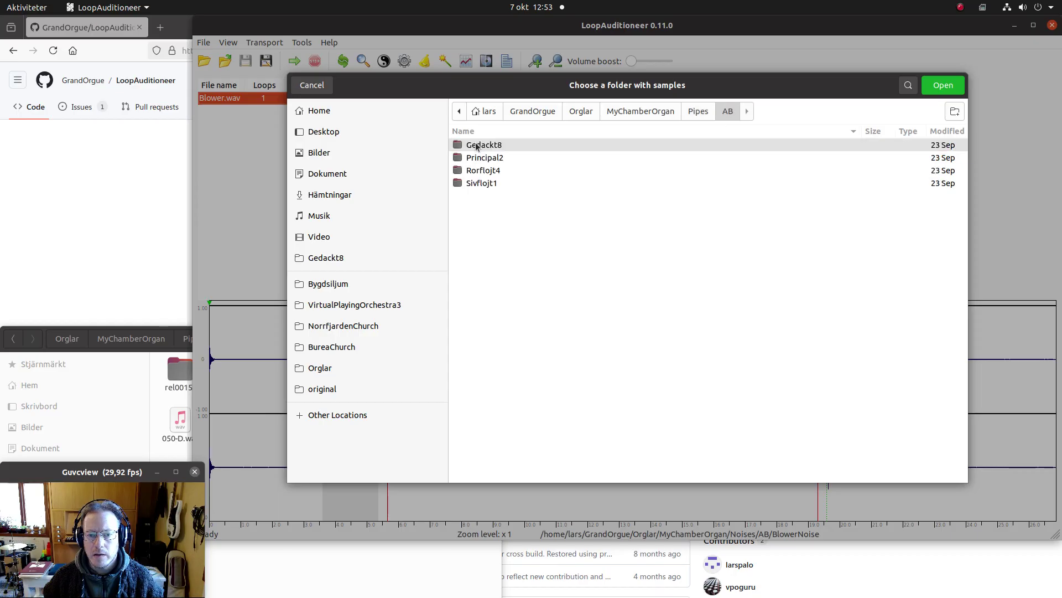
double_click(477, 145)
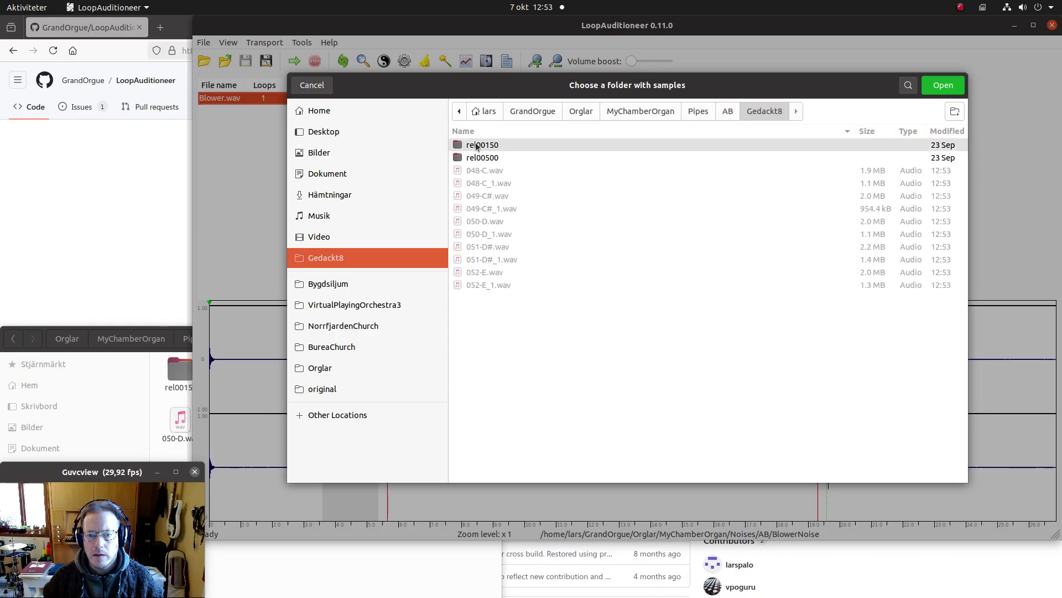
click(935, 88)
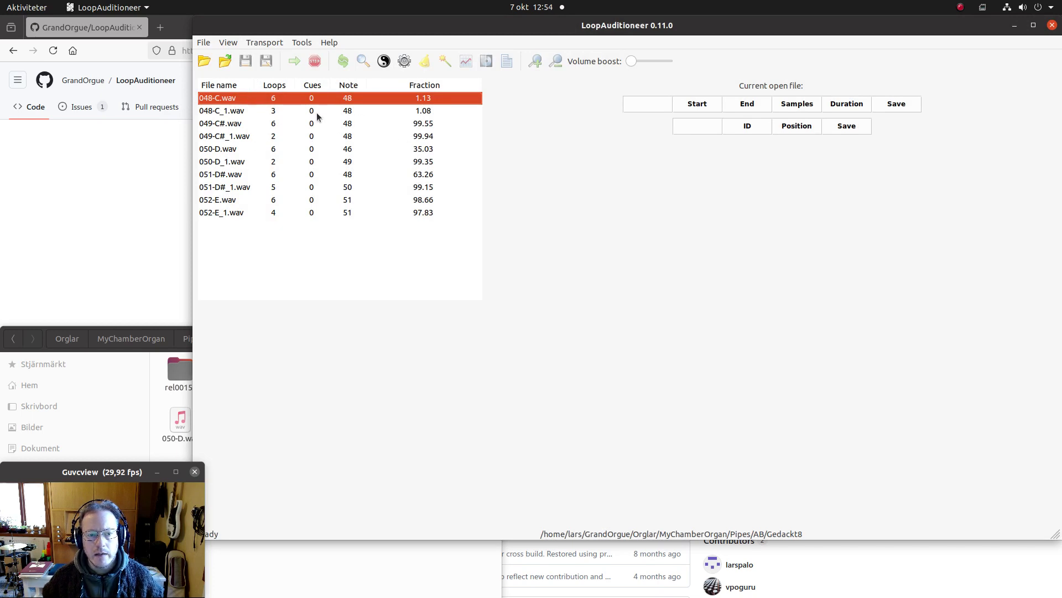
double_click(250, 101)
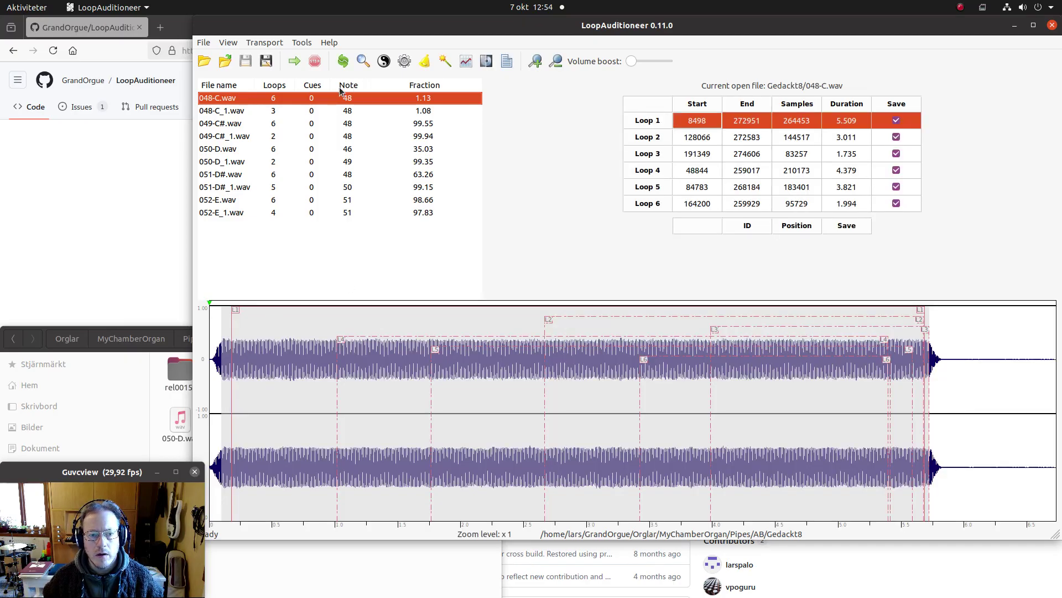
Run the Auto add release cue batch process on the Gedackt8 folder and exit batch mode.
click(405, 61)
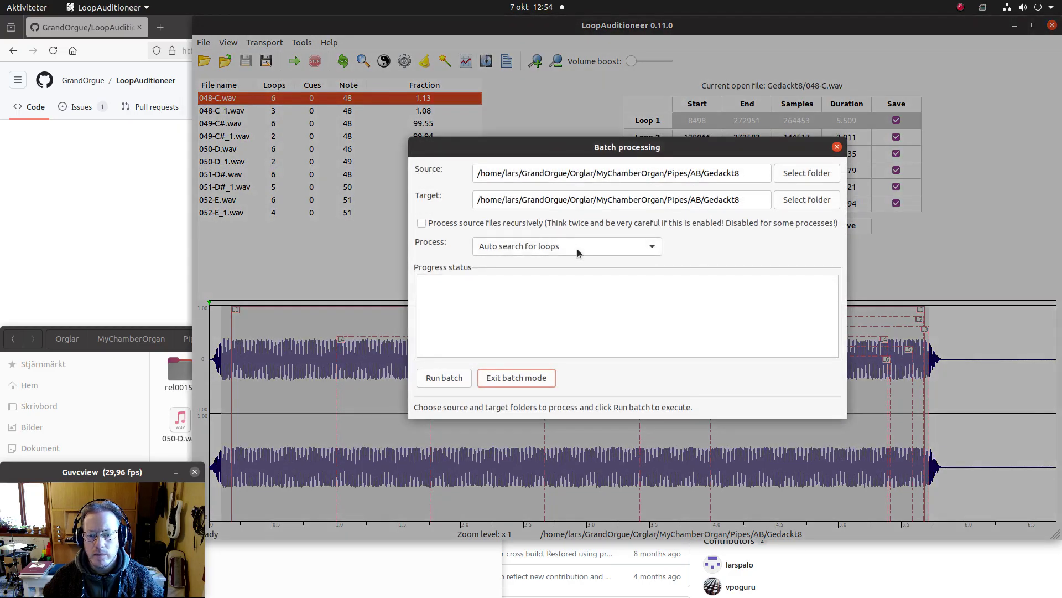
click(576, 248)
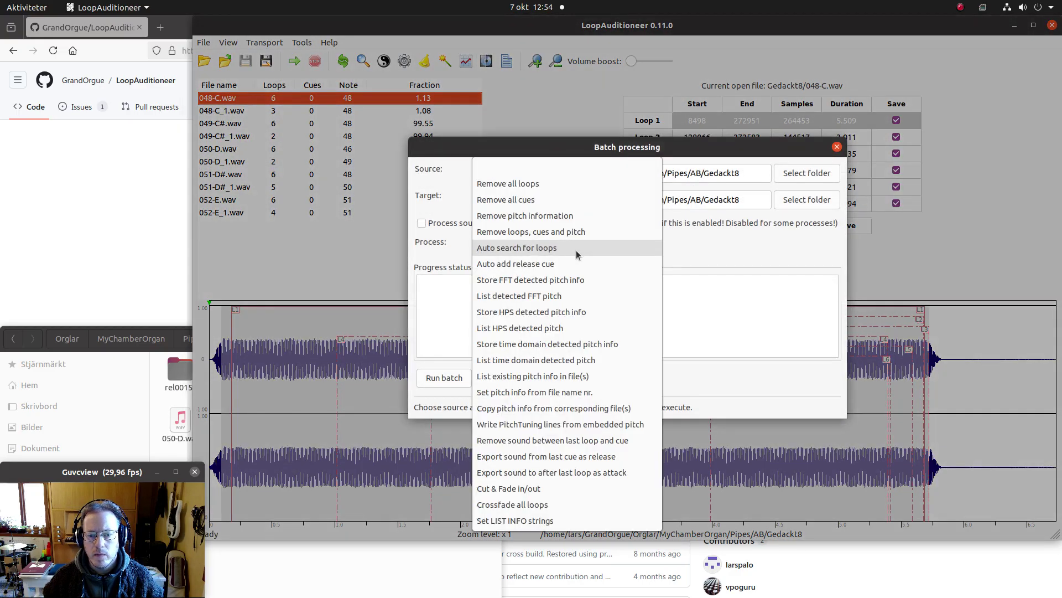
click(550, 265)
click(446, 378)
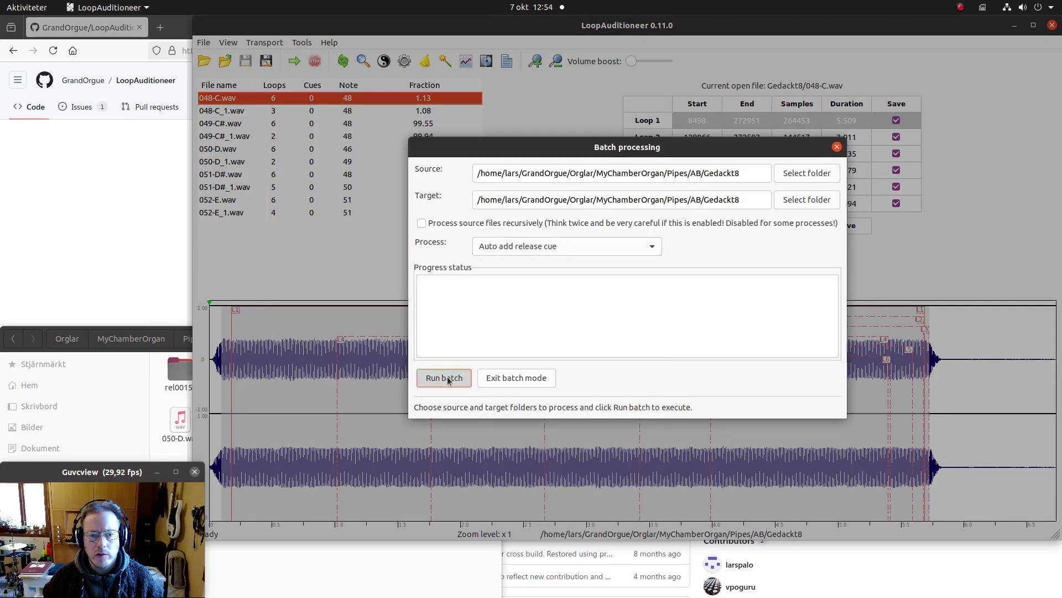
click(531, 377)
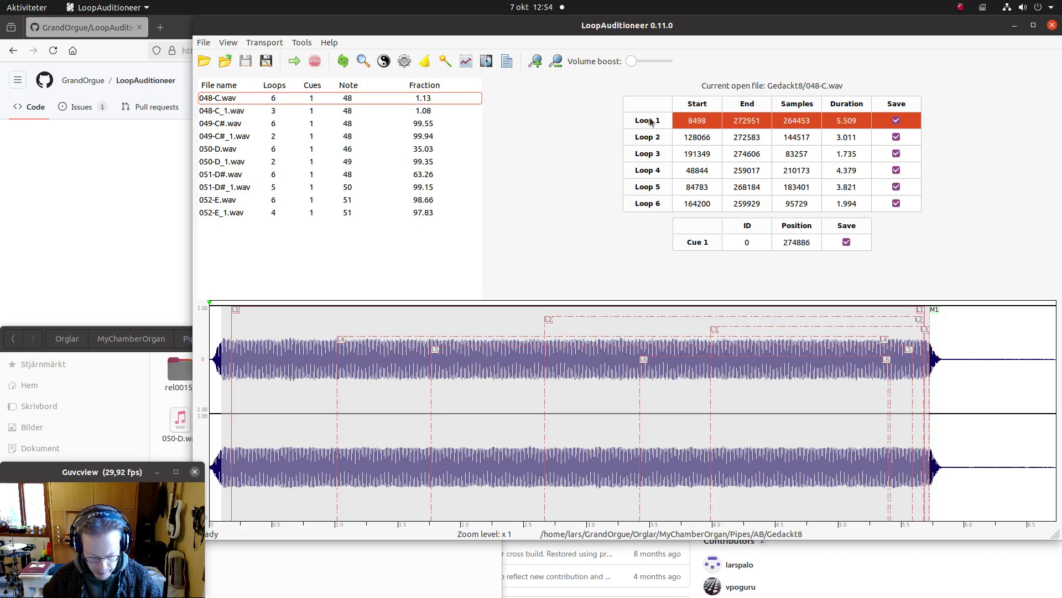
Audition Loop 1 of 048-C.wav, stop playback, and exclude that loop from saving.
key(space)
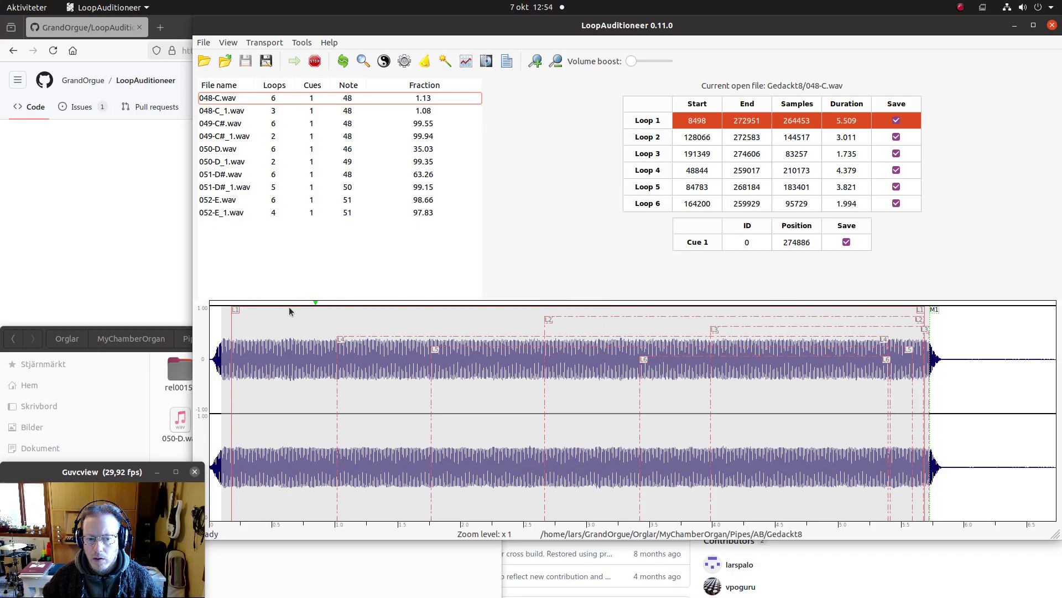
key(space)
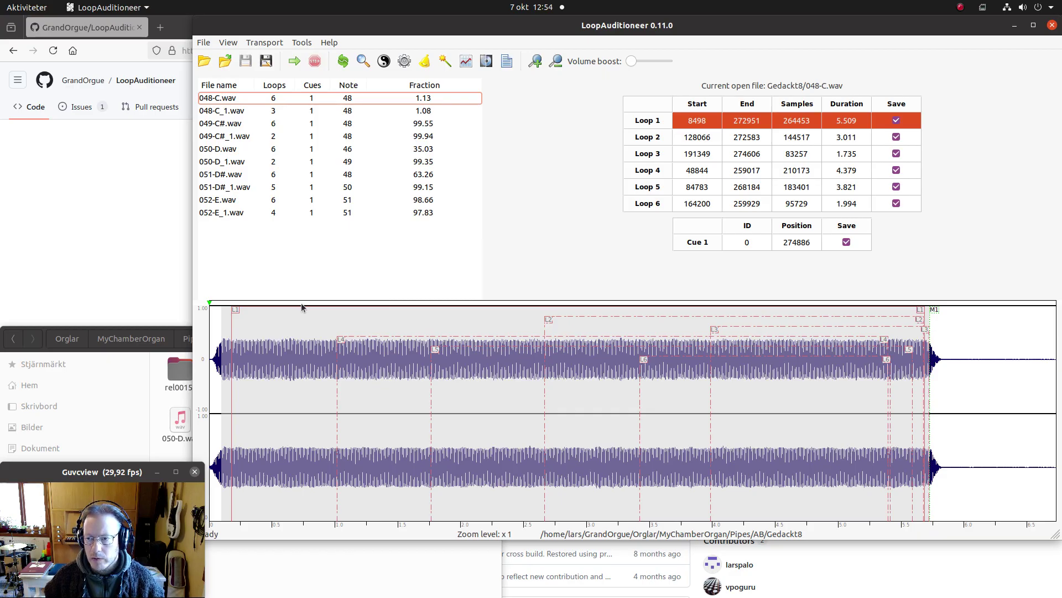
key(x)
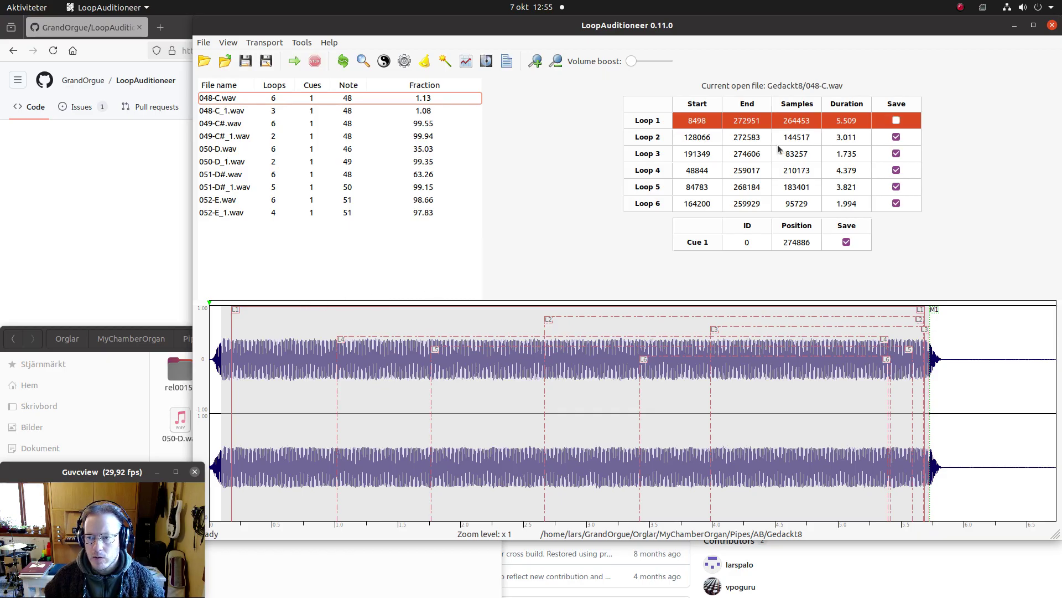
Audition Loops 2, 3 and 4 of 048-C.wav one after another.
key(Down)
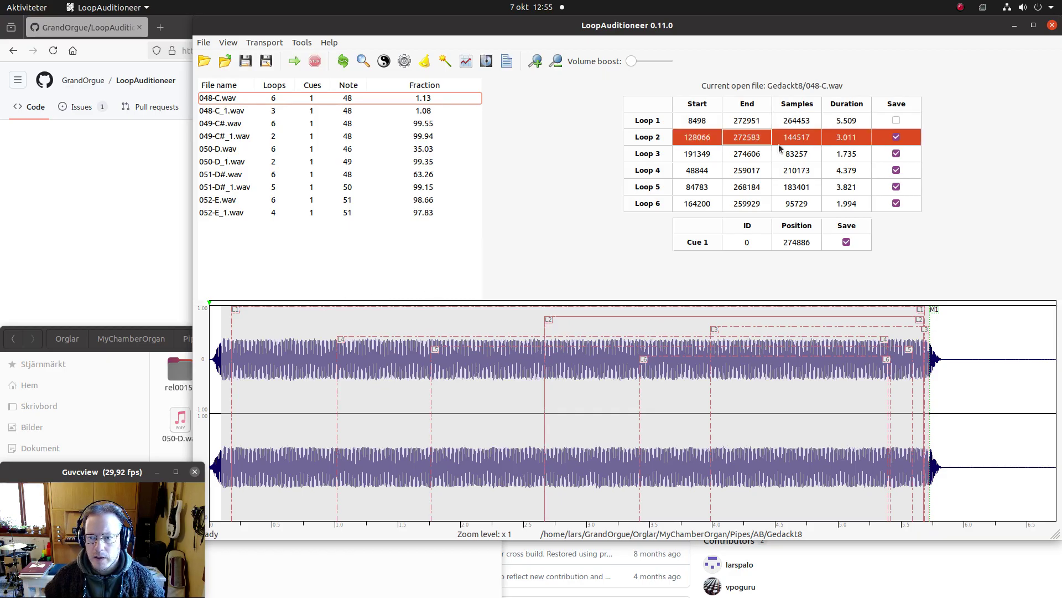
key(space)
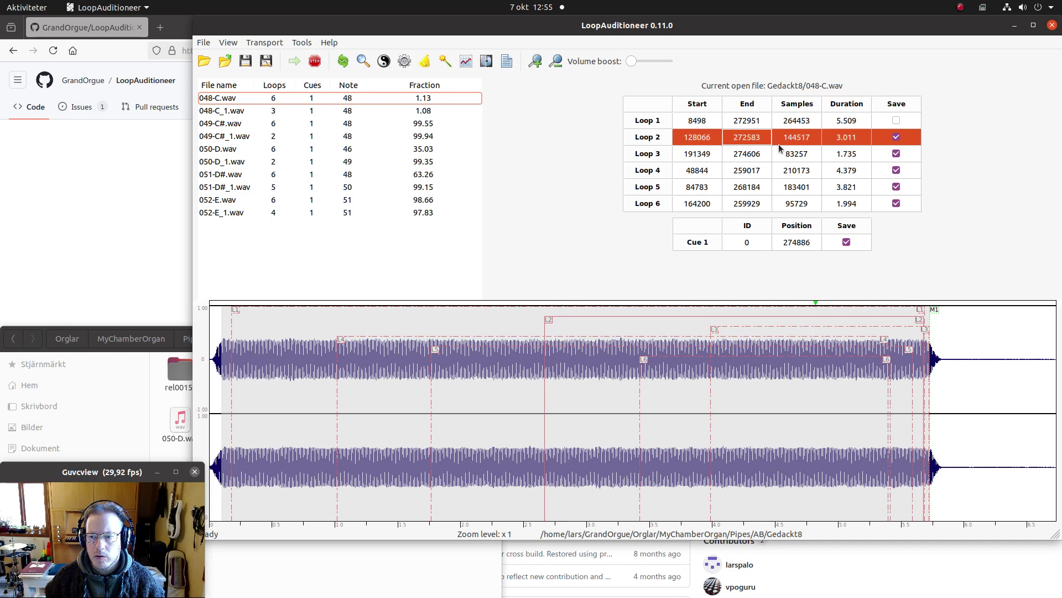
key(Down)
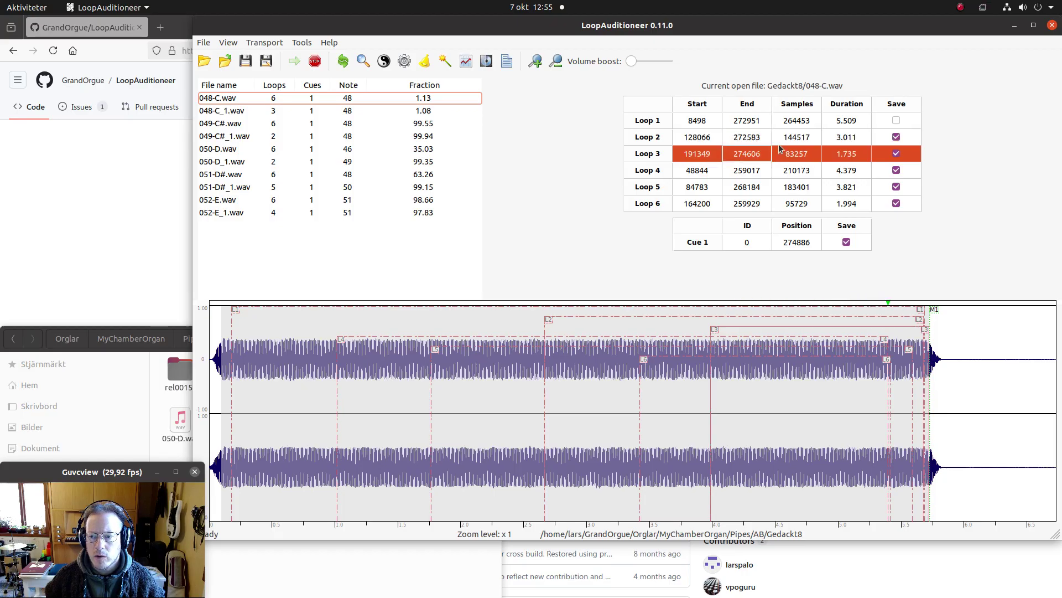
key(Down)
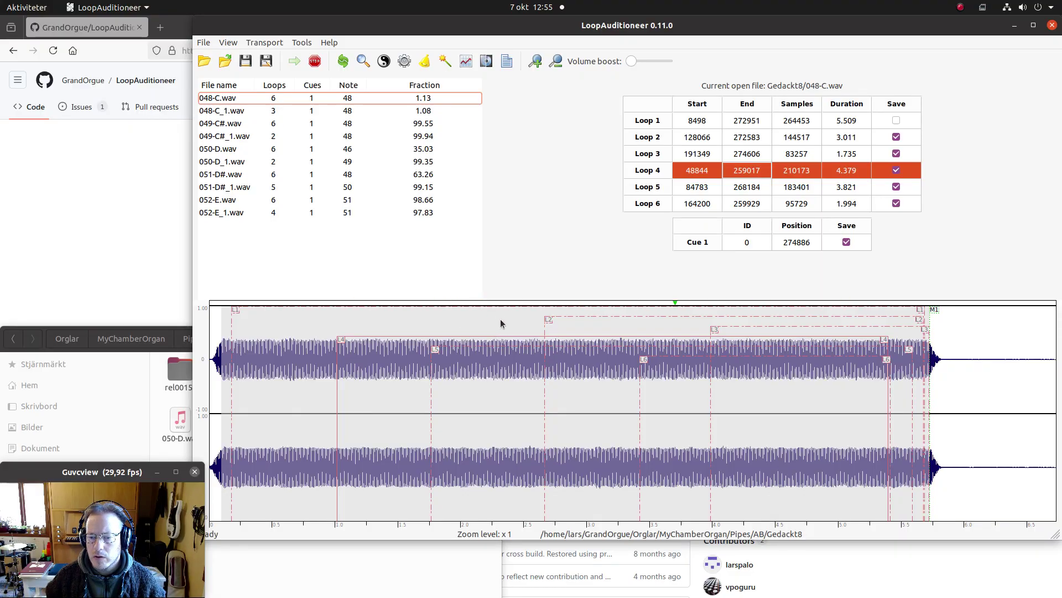
Audition Loops 5 and 6 of 048-C.wav, excluding Loop 5 from saving, and stop playback.
key(Down)
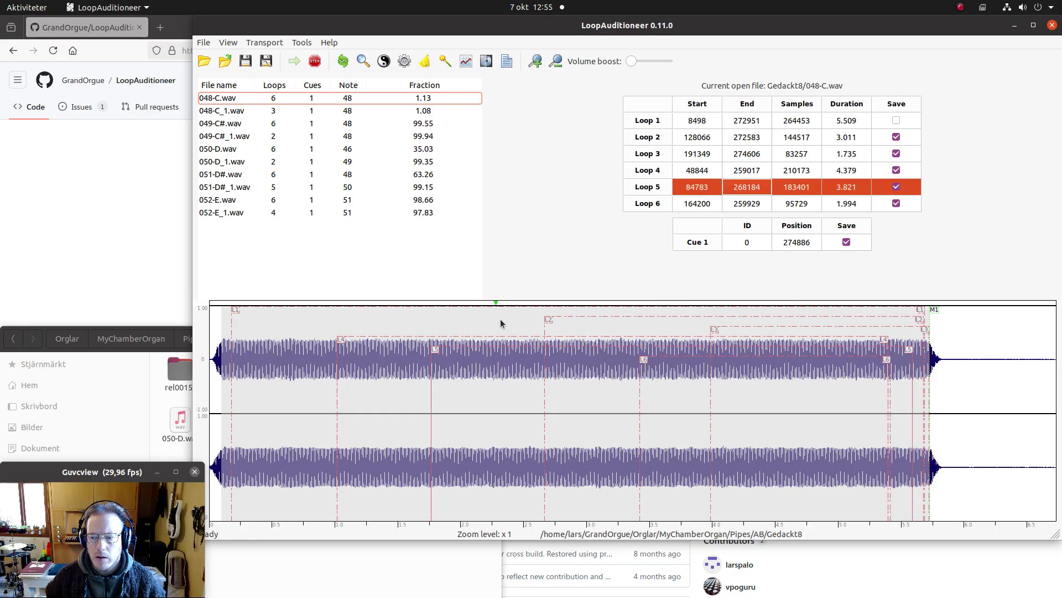
key(space)
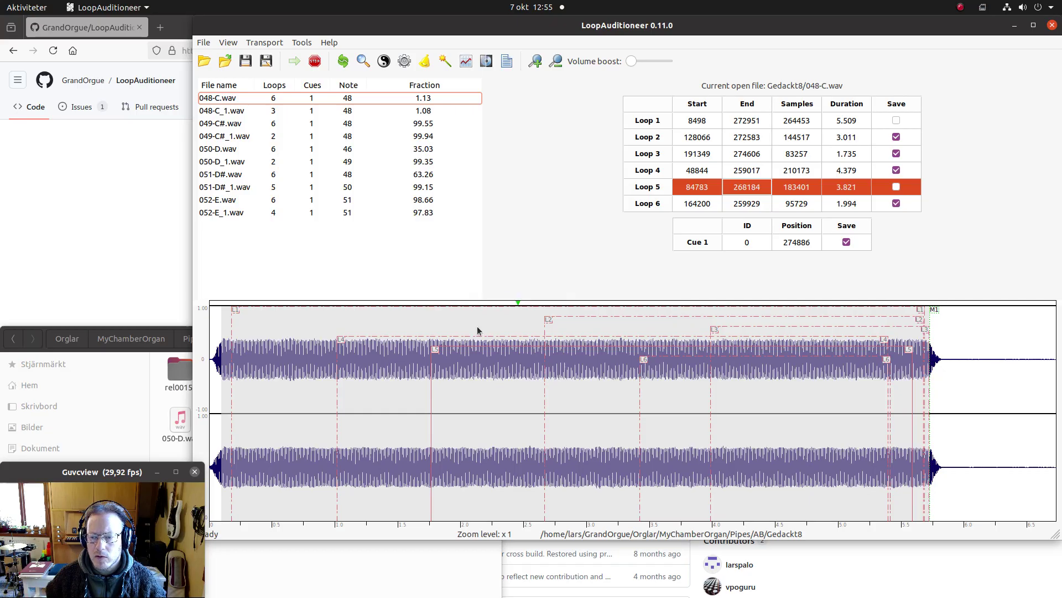
key(Down)
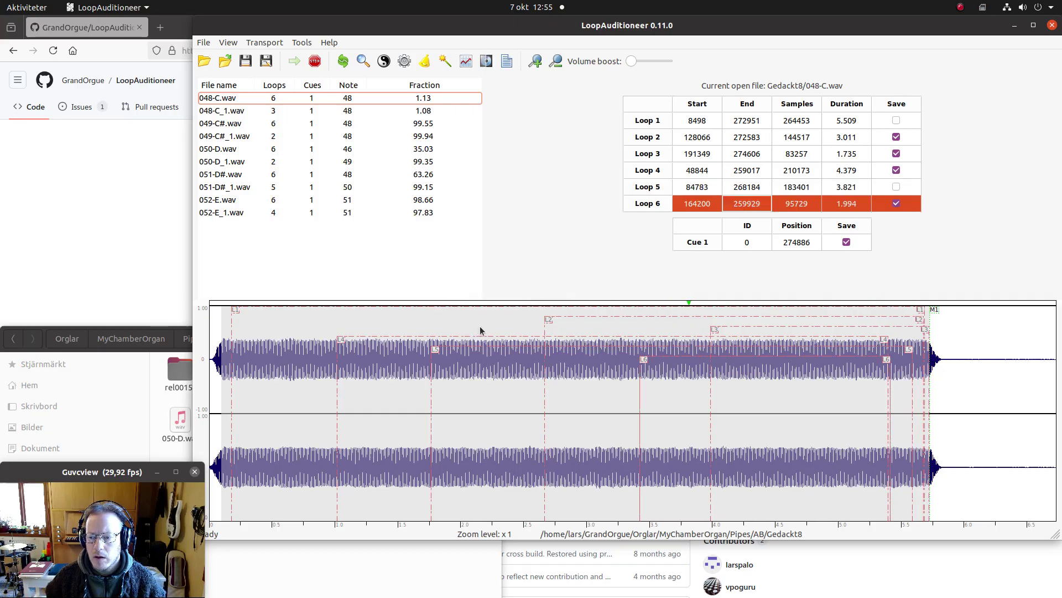
key(space)
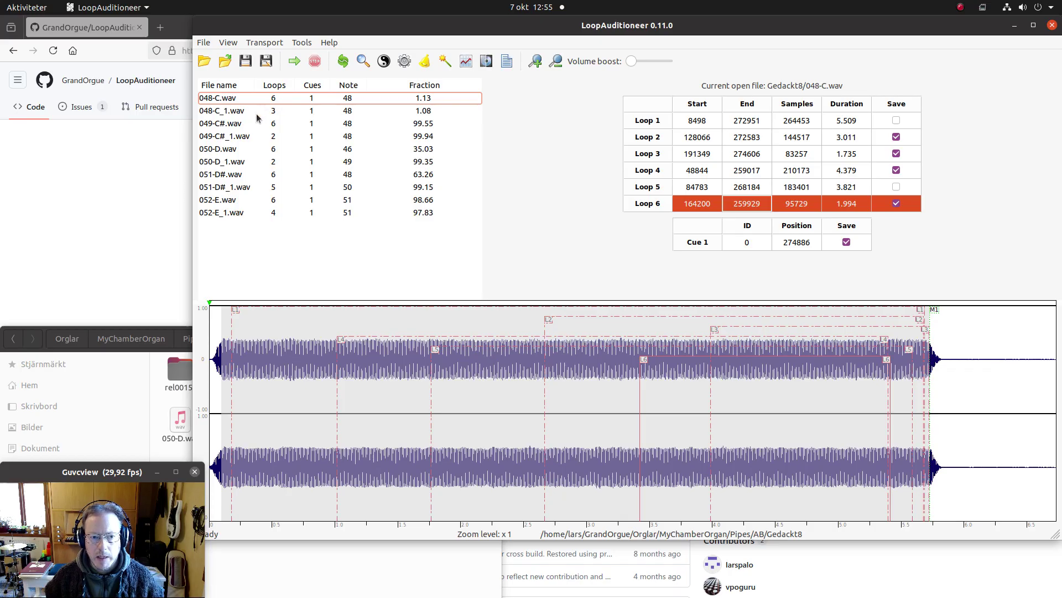
Open 048-C_1.wav, saving the loop changes in 048-C.wav, and audition its Loops 1 to 3.
click(296, 110)
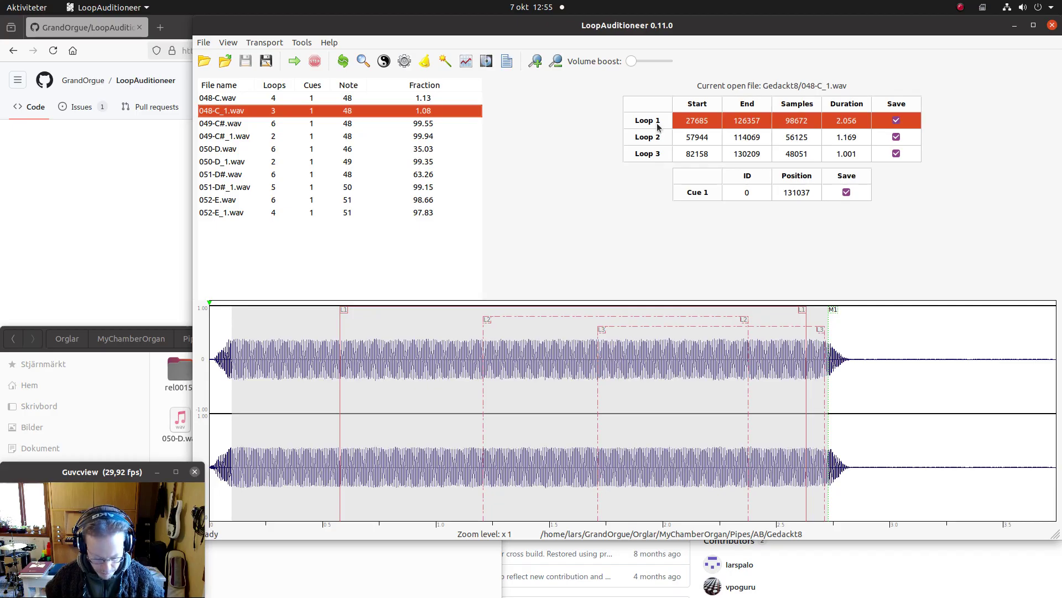
key(space)
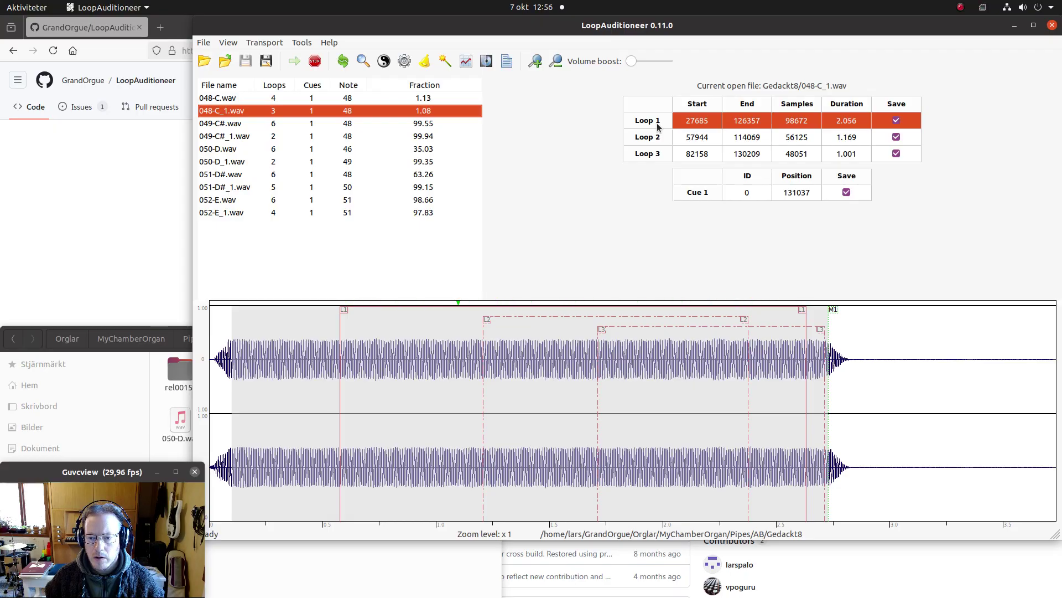
key(Down)
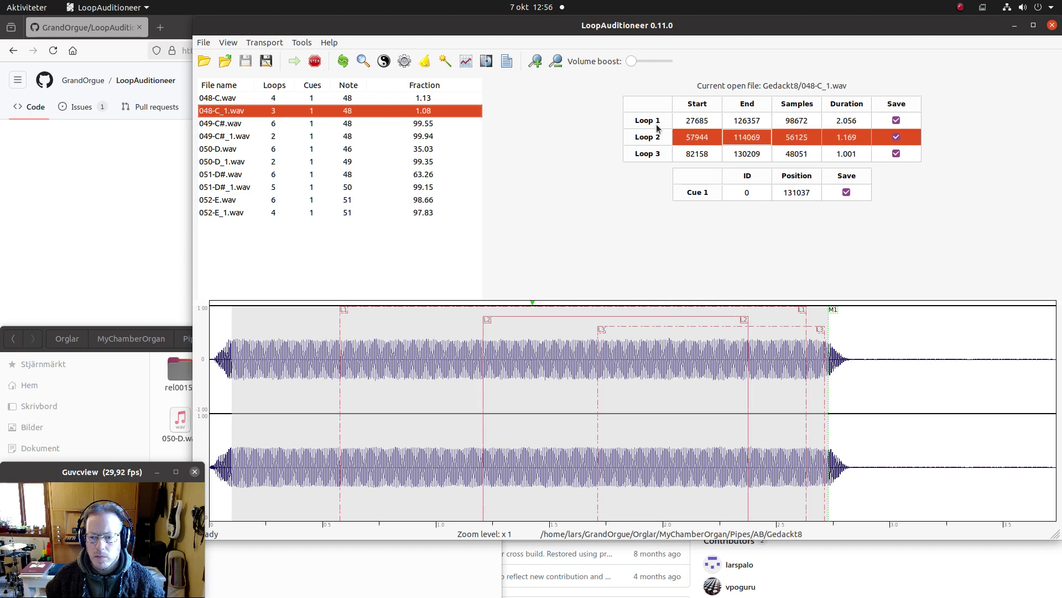
key(Down)
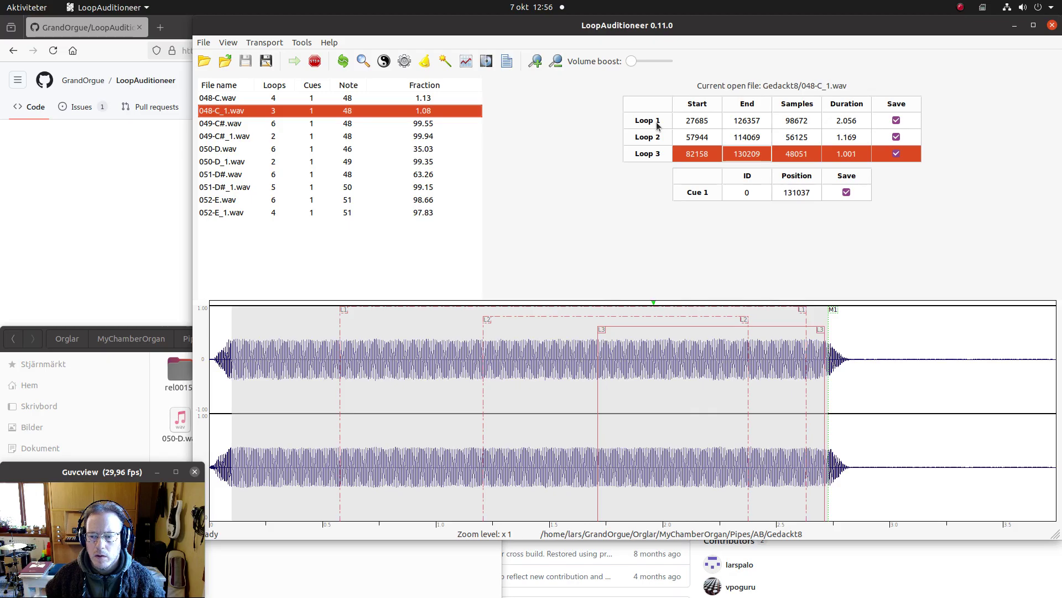
key(space)
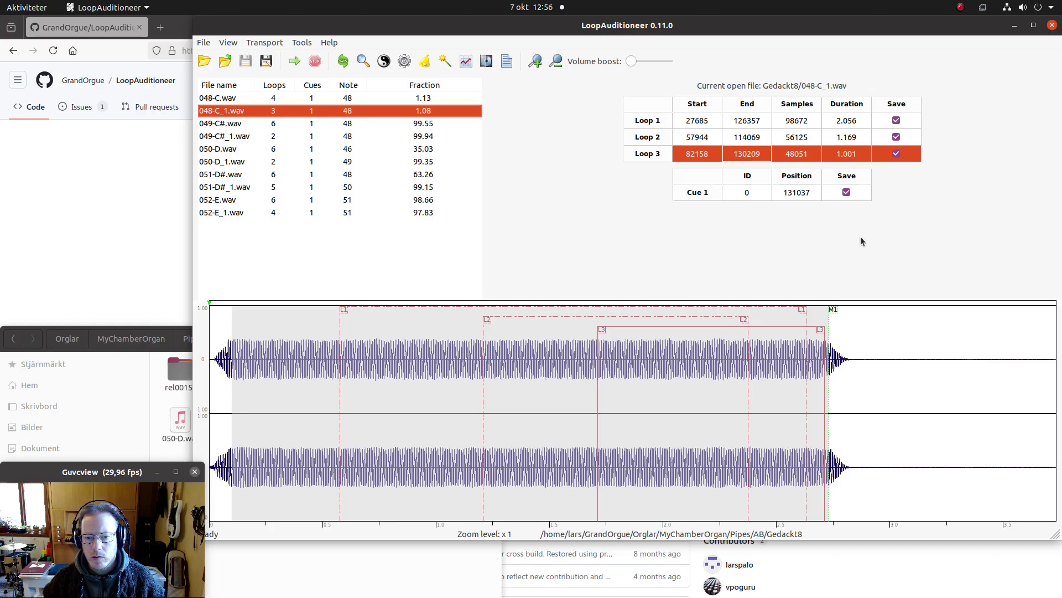
View the looppoints of Loop 3 in 048-C_1.wav with the number of displayed samples set to 186.
right_click(660, 159)
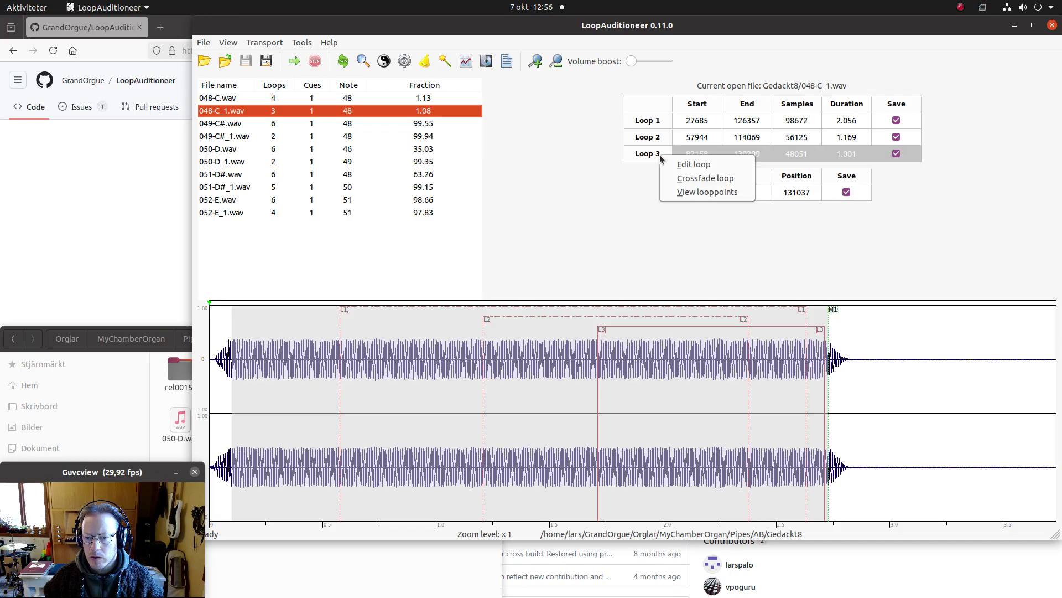
click(688, 191)
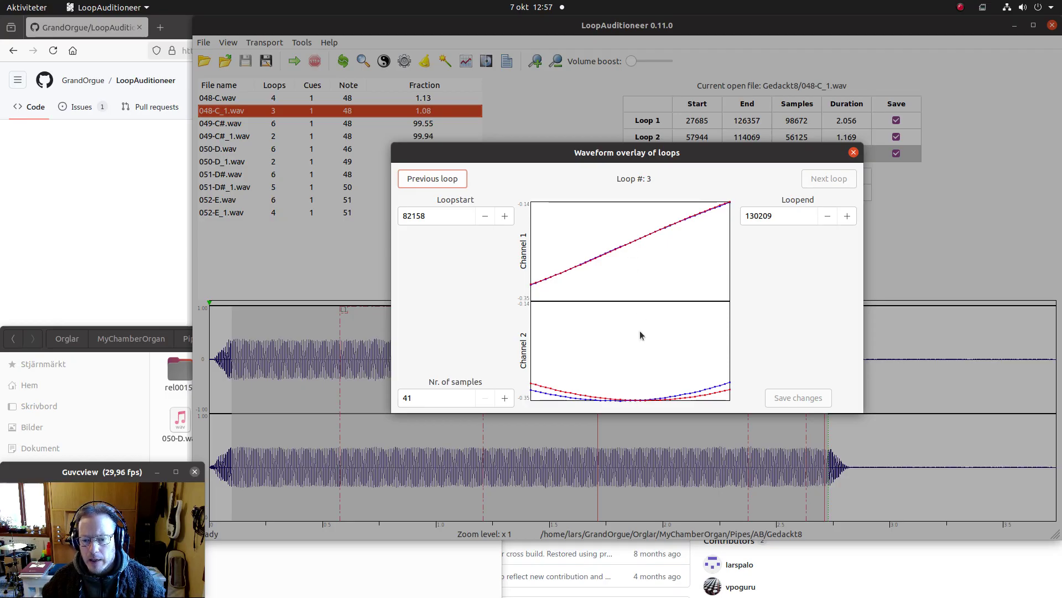
click(448, 401)
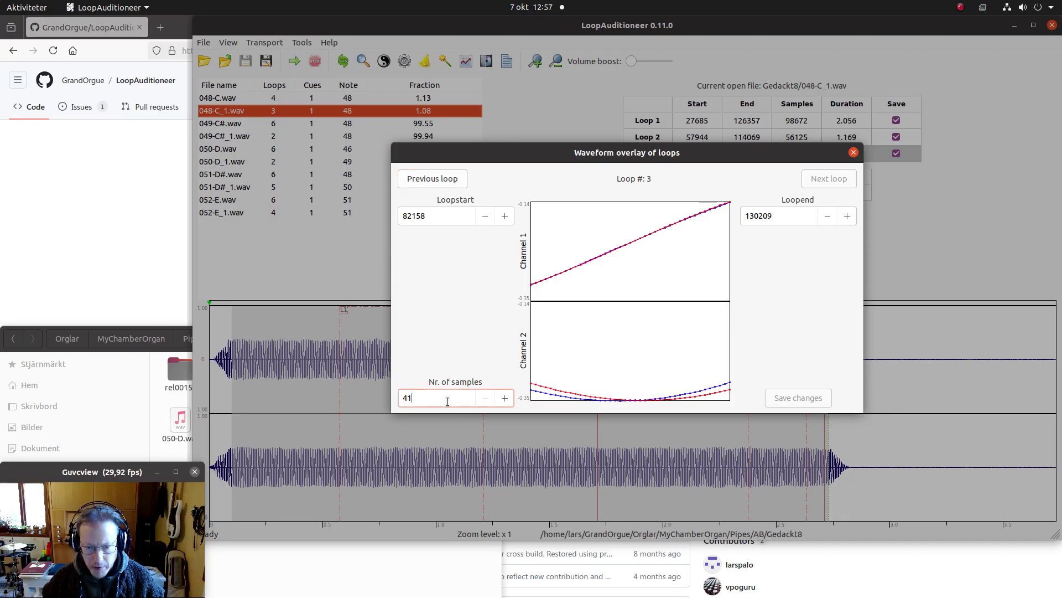
text(4)
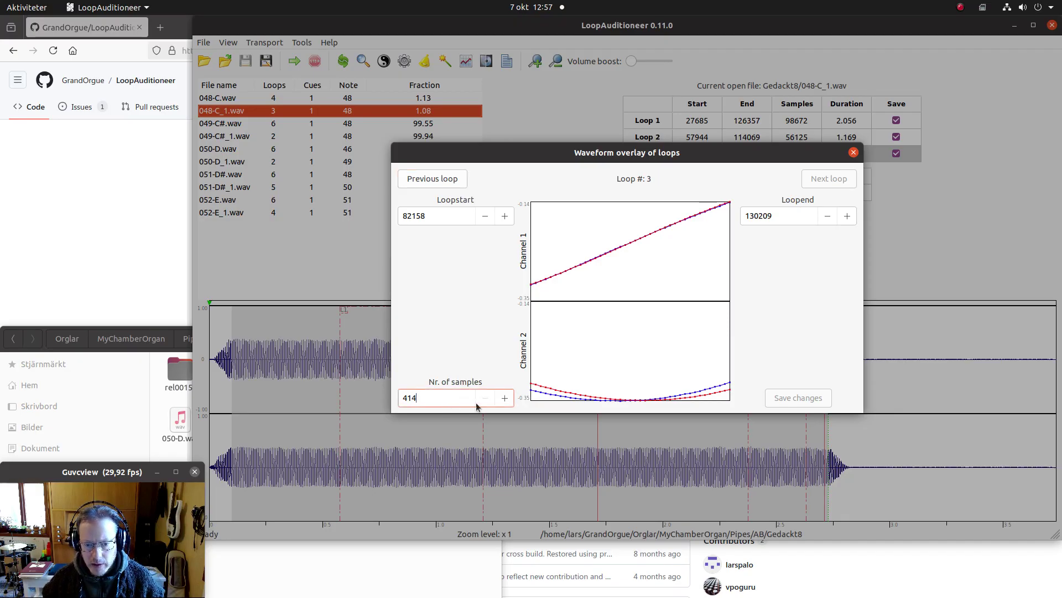
click(505, 399)
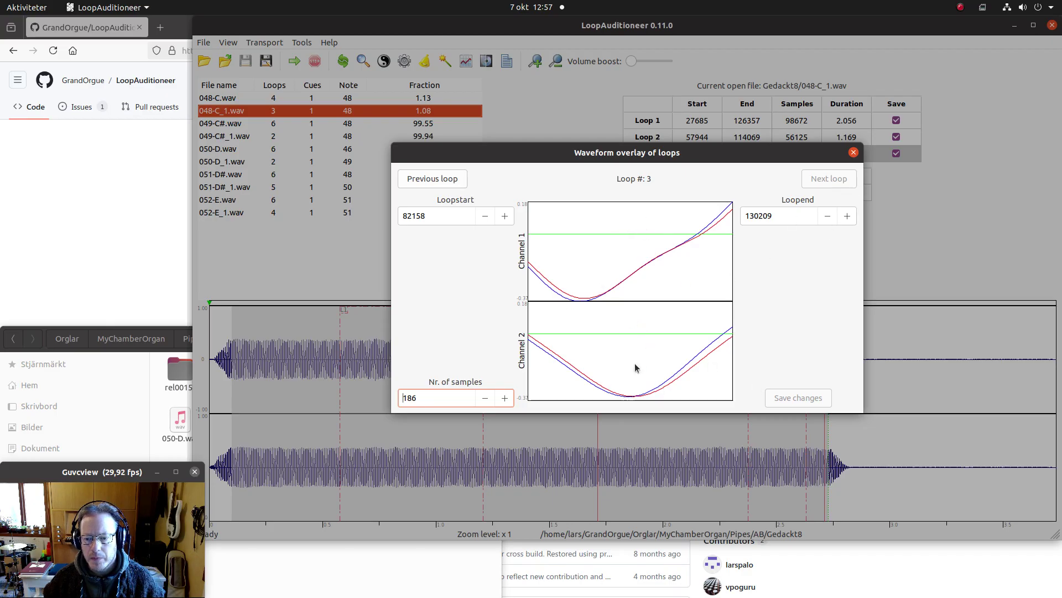
Fine-tune Loop 3's end point to sample 130214 so the overlaid waveforms match more closely, and save the change.
click(833, 219)
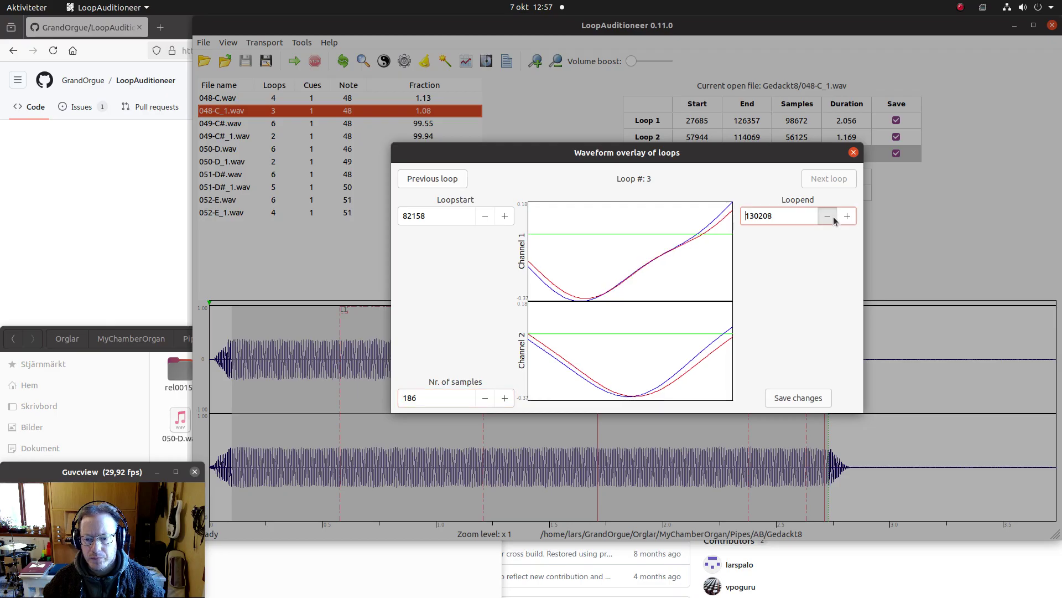
click(847, 217)
click(847, 217)
click(847, 218)
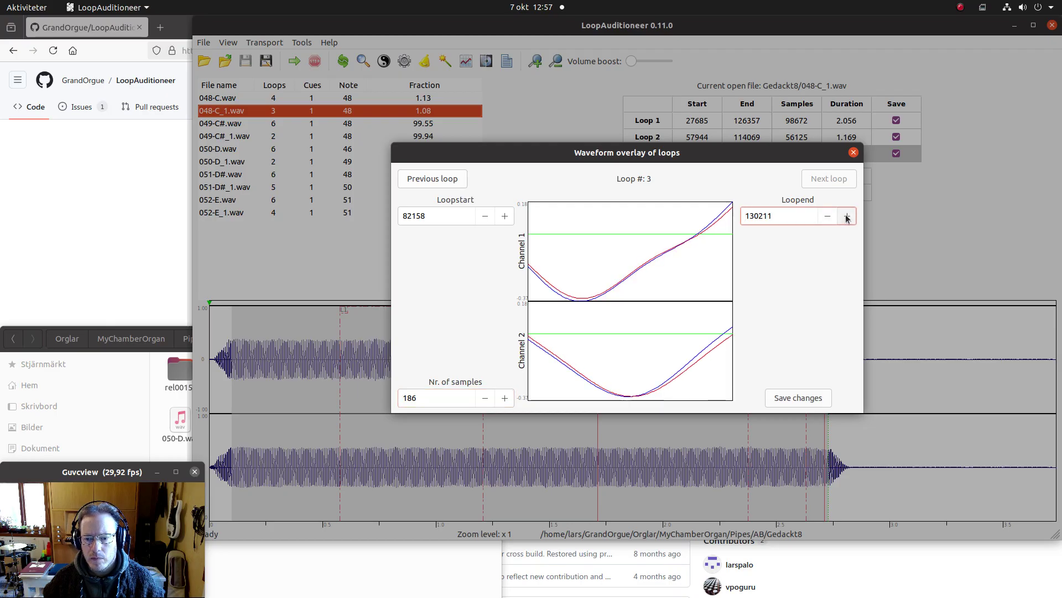
click(847, 217)
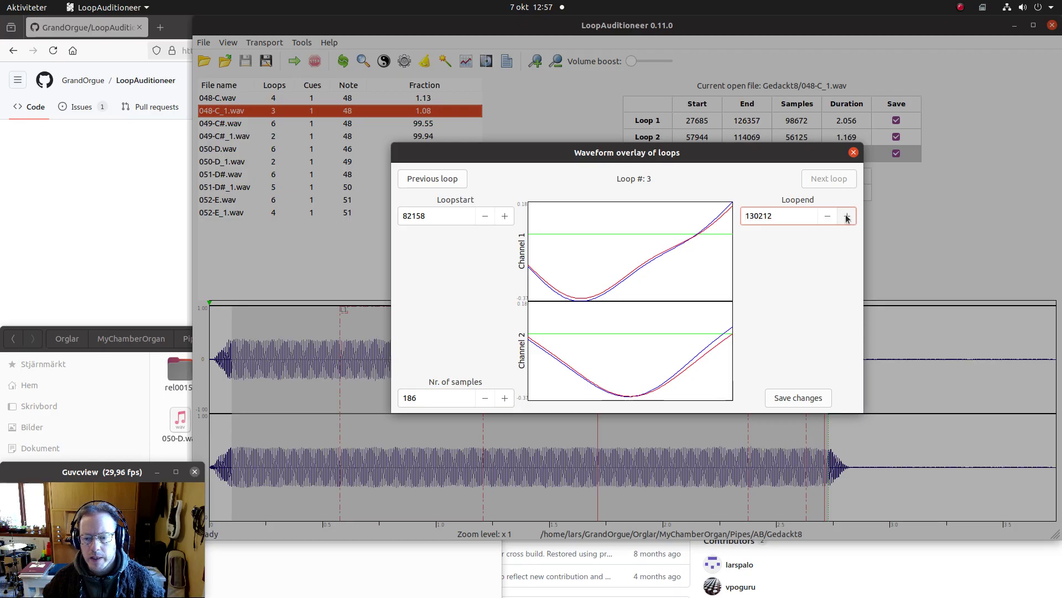
click(847, 217)
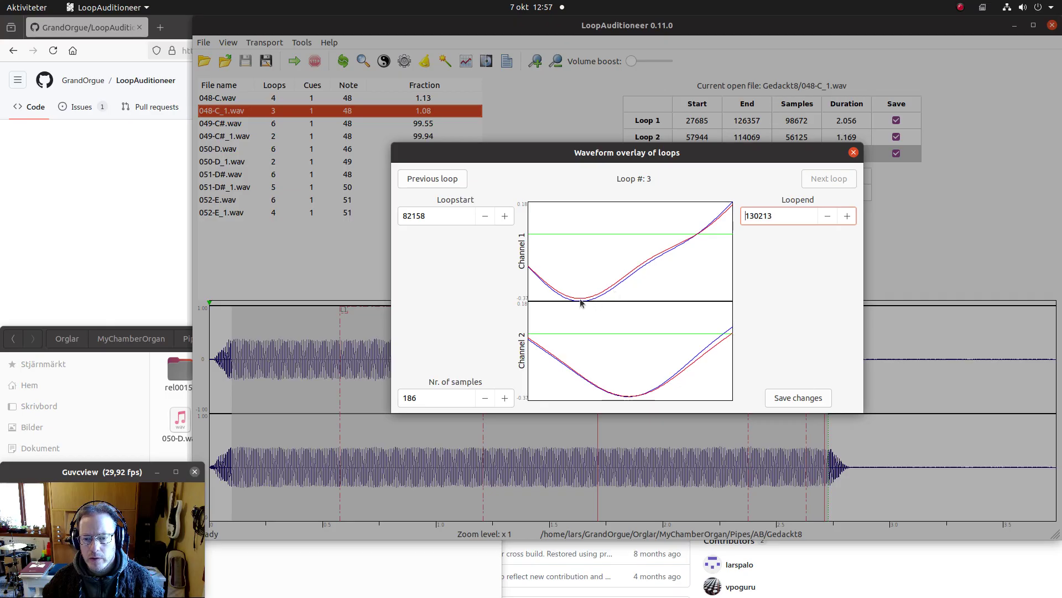
click(829, 217)
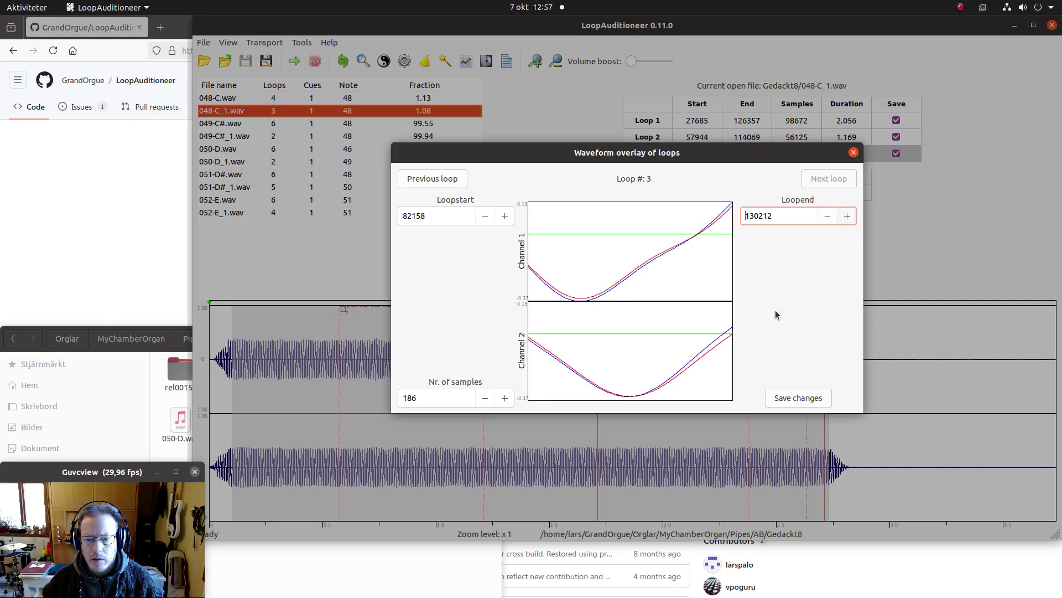
click(847, 217)
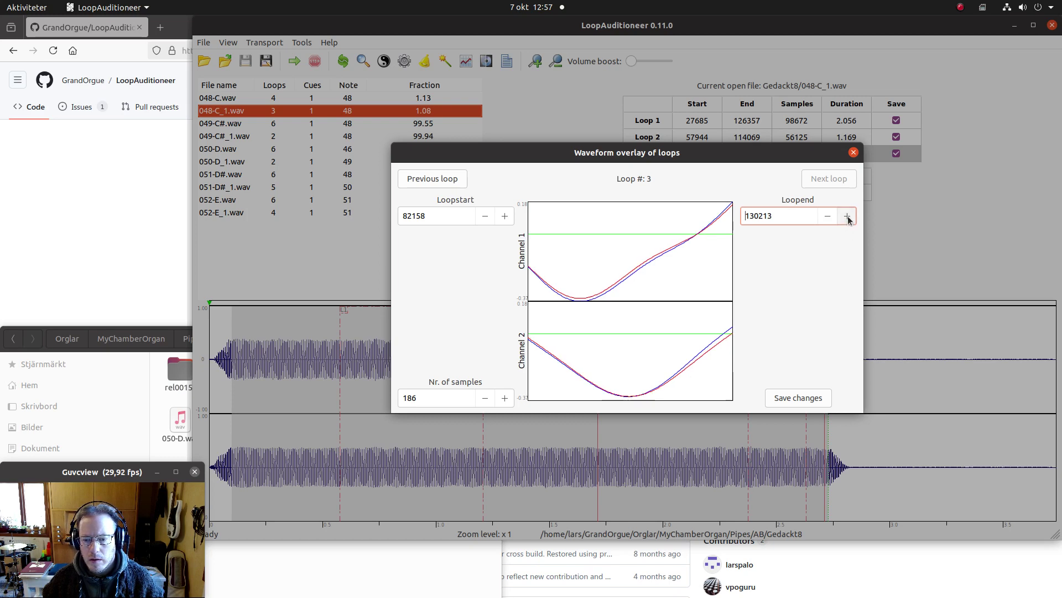
click(847, 217)
click(847, 217)
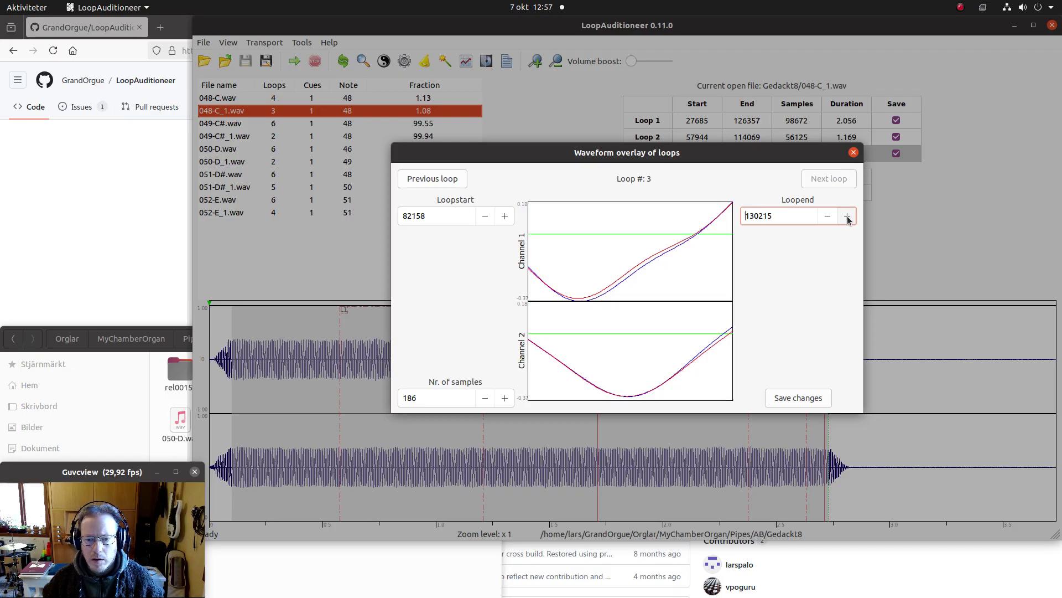
click(829, 217)
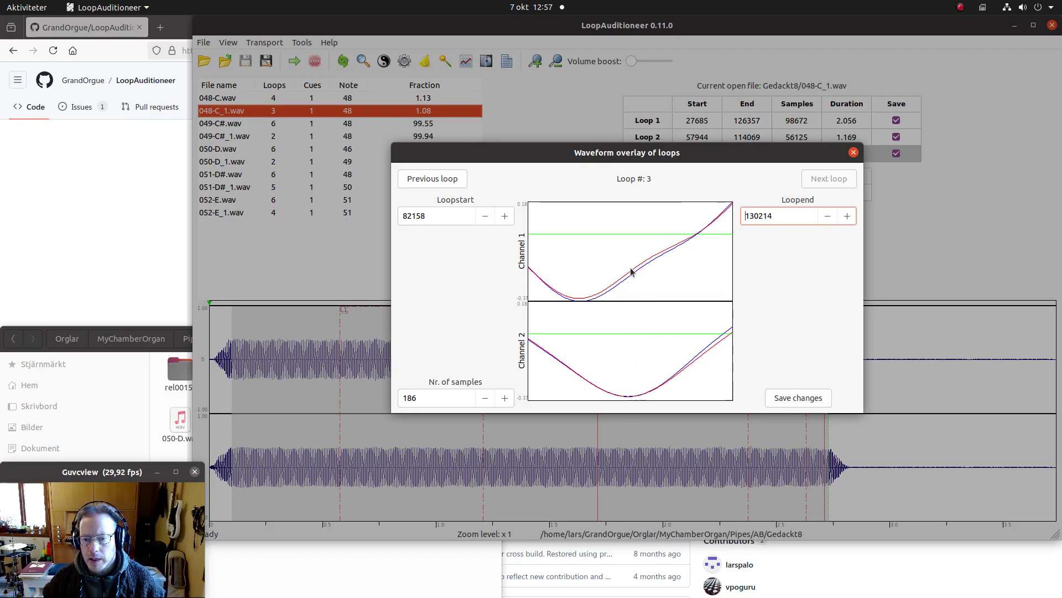
click(807, 400)
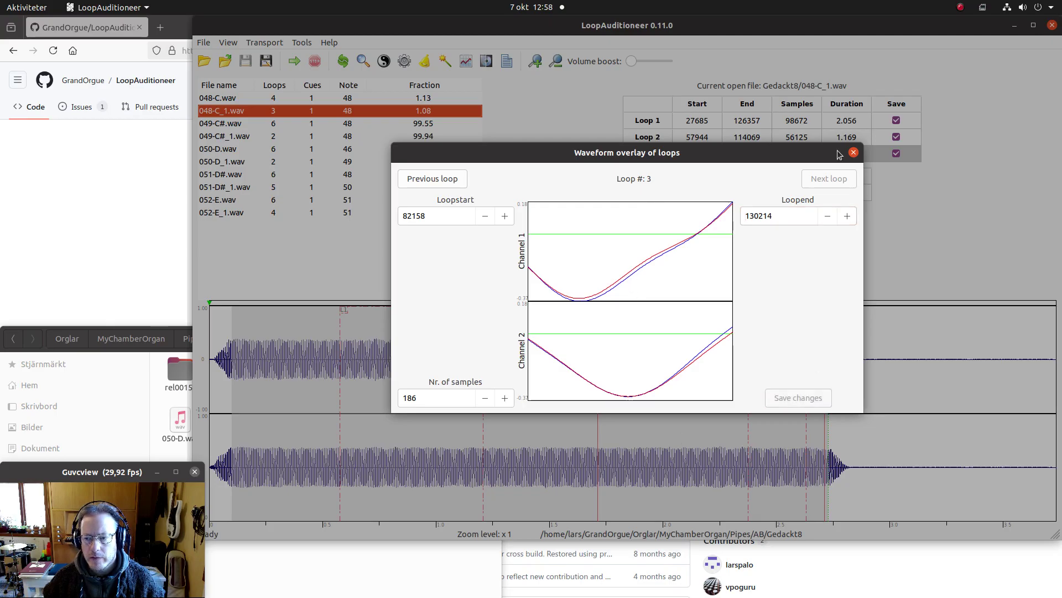
Close the waveform overlay and play the adjusted Loop 3 of 048-C_1.wav.
click(853, 153)
click(666, 158)
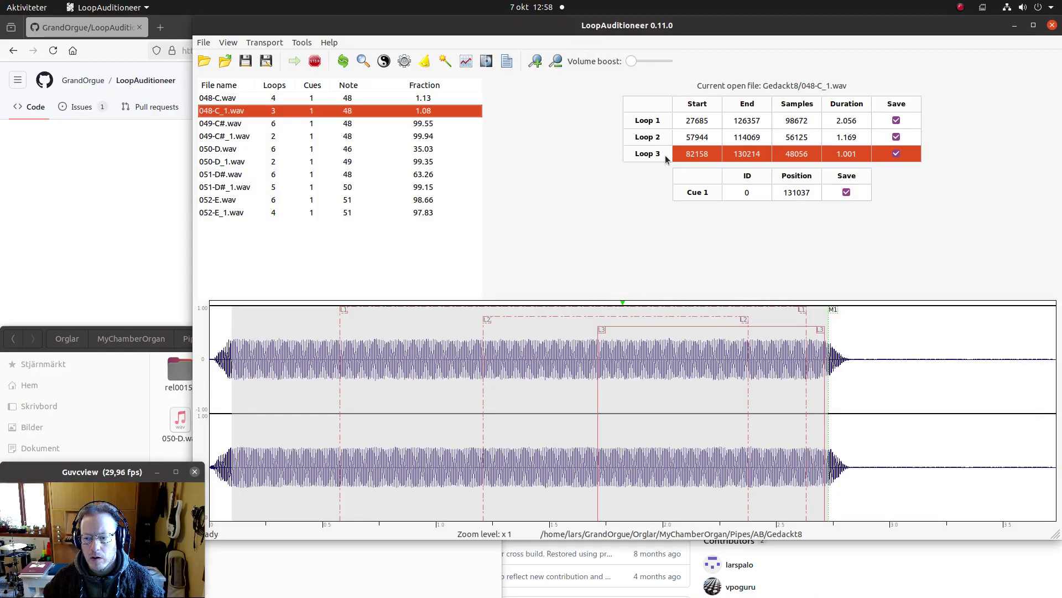
Apply a linear 50 ms crossfade to Loop 3 of 048-C_1.wav and play the crossfaded loop.
click(665, 155)
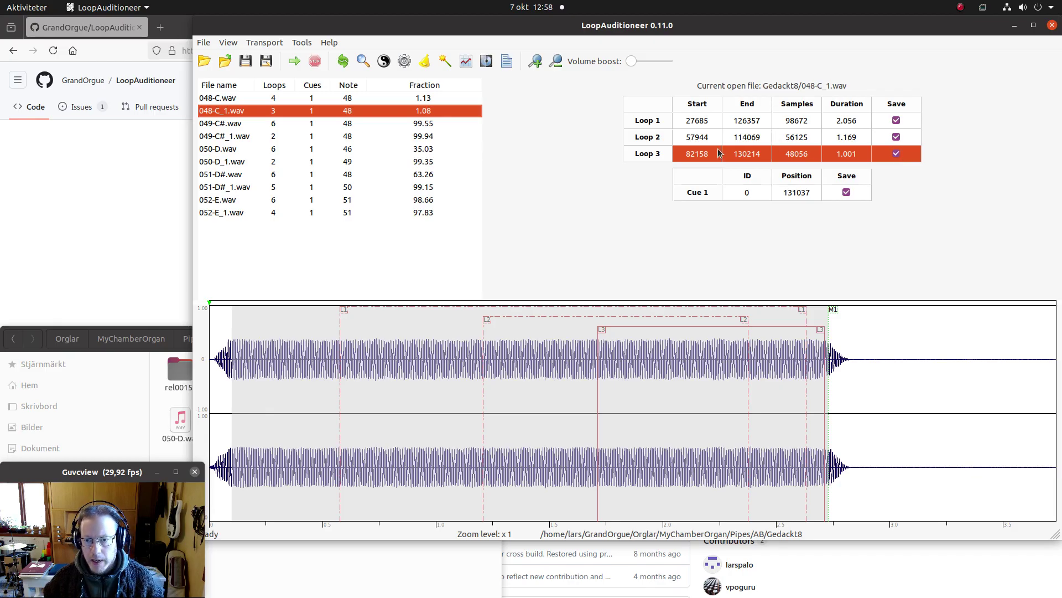
right_click(663, 157)
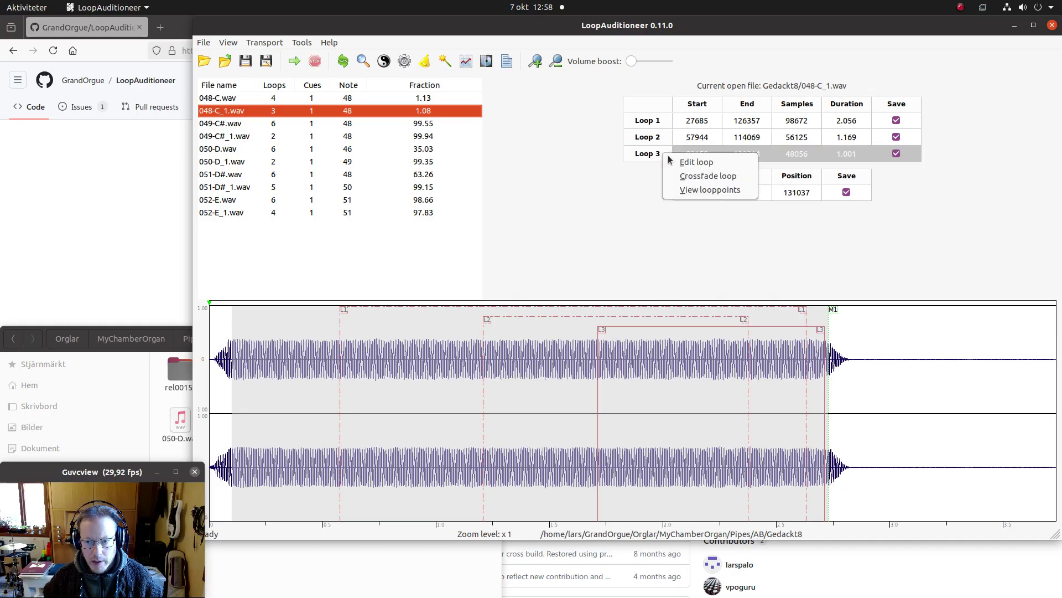
click(691, 176)
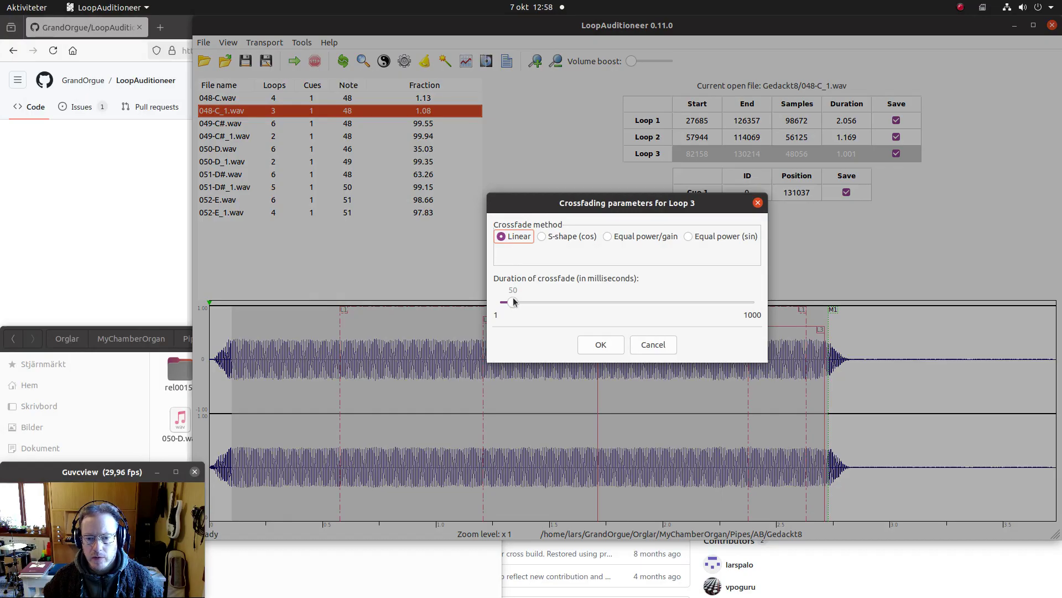
click(606, 348)
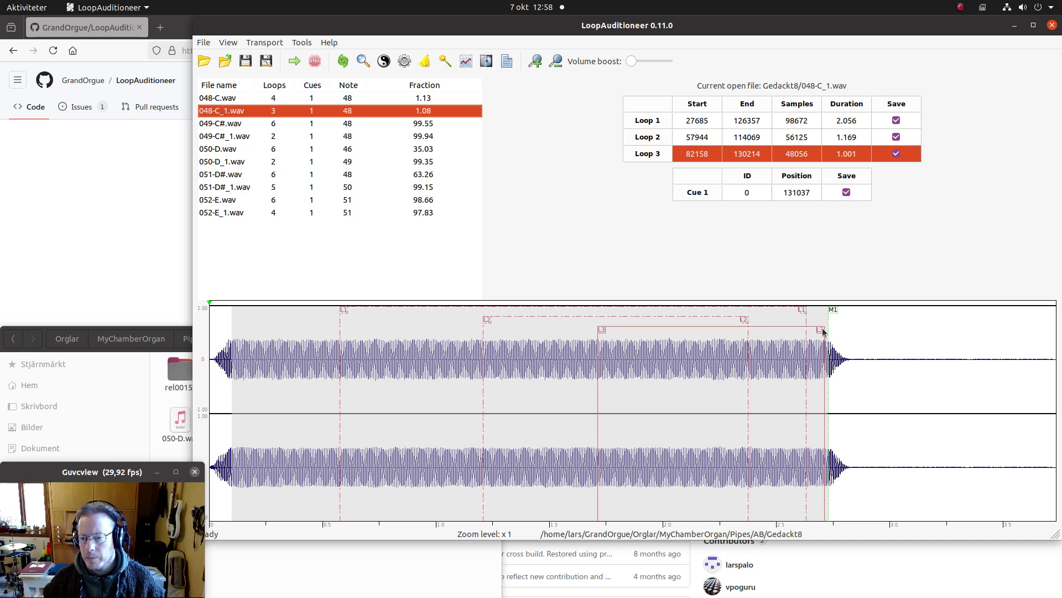
key(space)
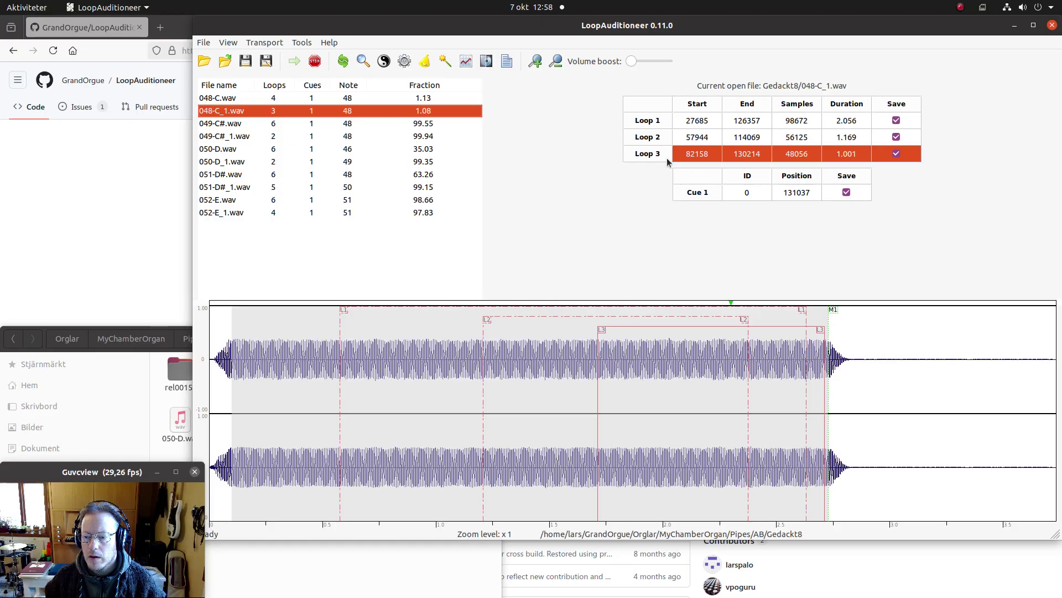
key(space)
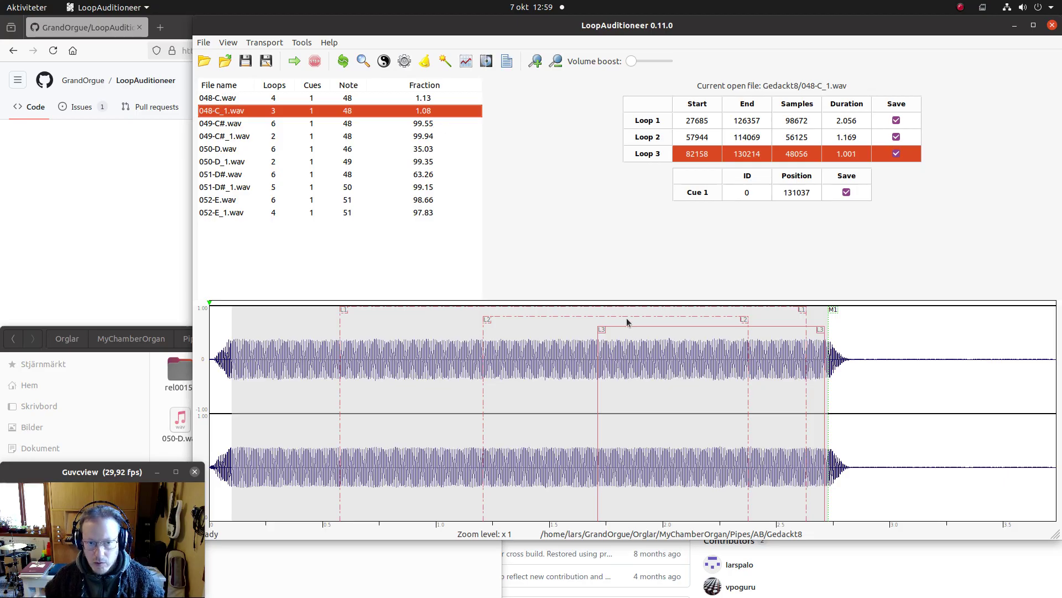
Reopen 048-C_1.wav without saving to discard the unsaved edits, and audition its Loops 1 to 3.
click(204, 43)
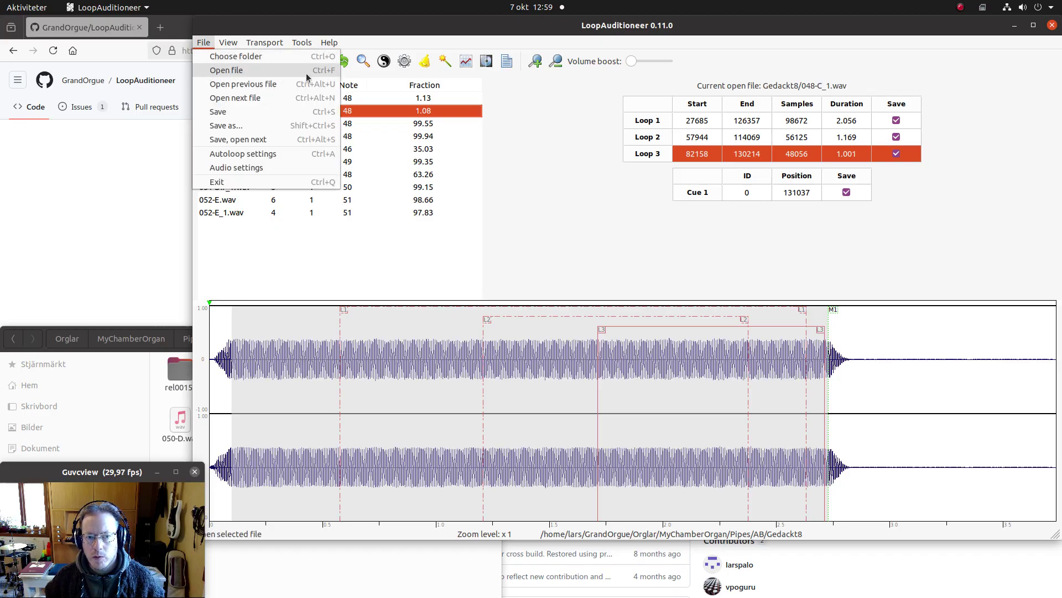
click(327, 71)
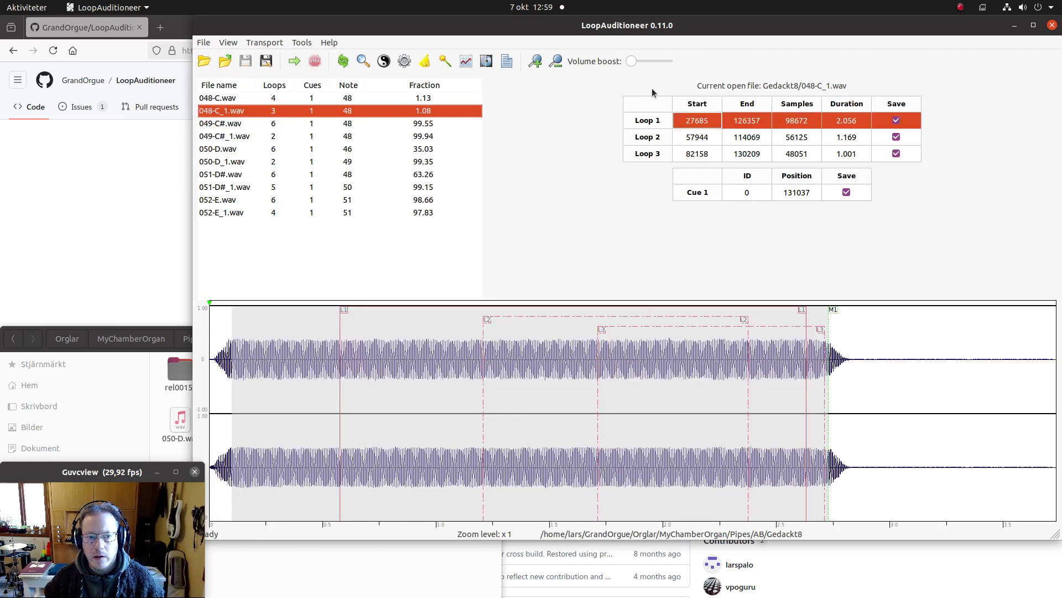
key(space)
key(Down)
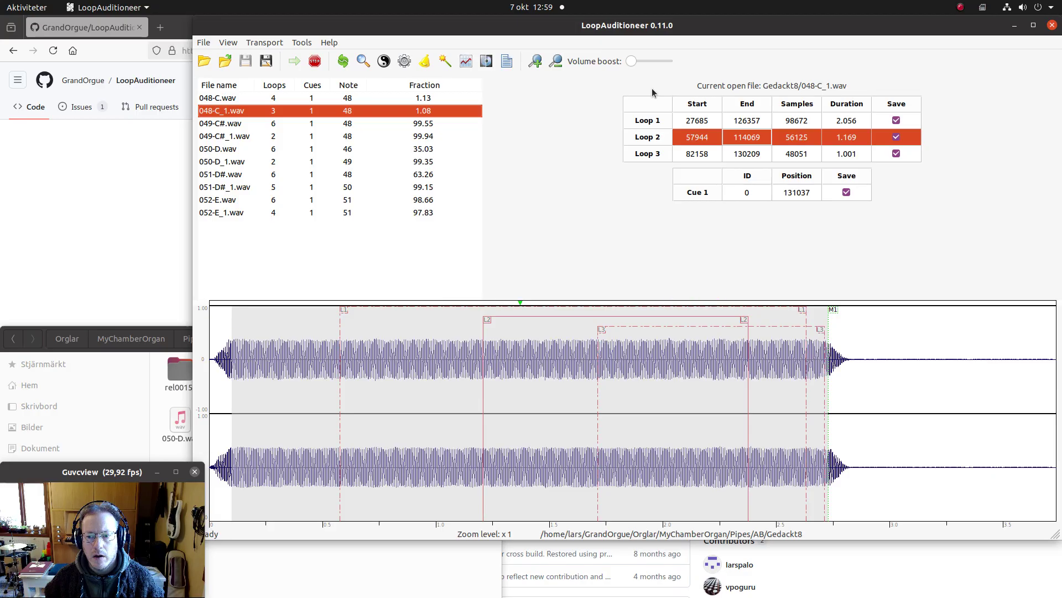
key(Down)
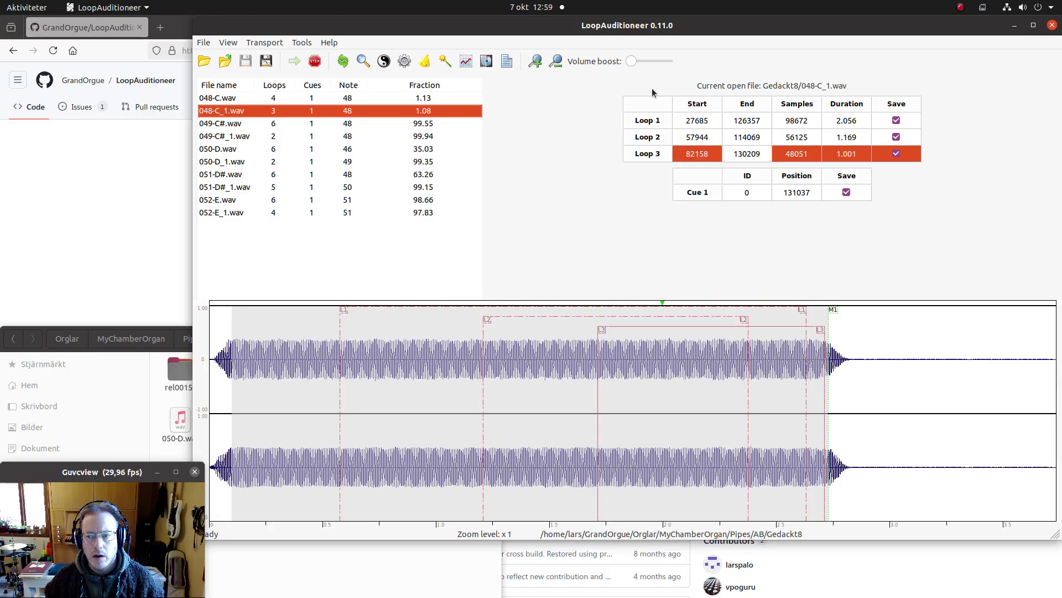
Exclude Loops 2 and 3 of 048-C_1.wav from saving, then save the file and open 049-C#.wav.
key(Up)
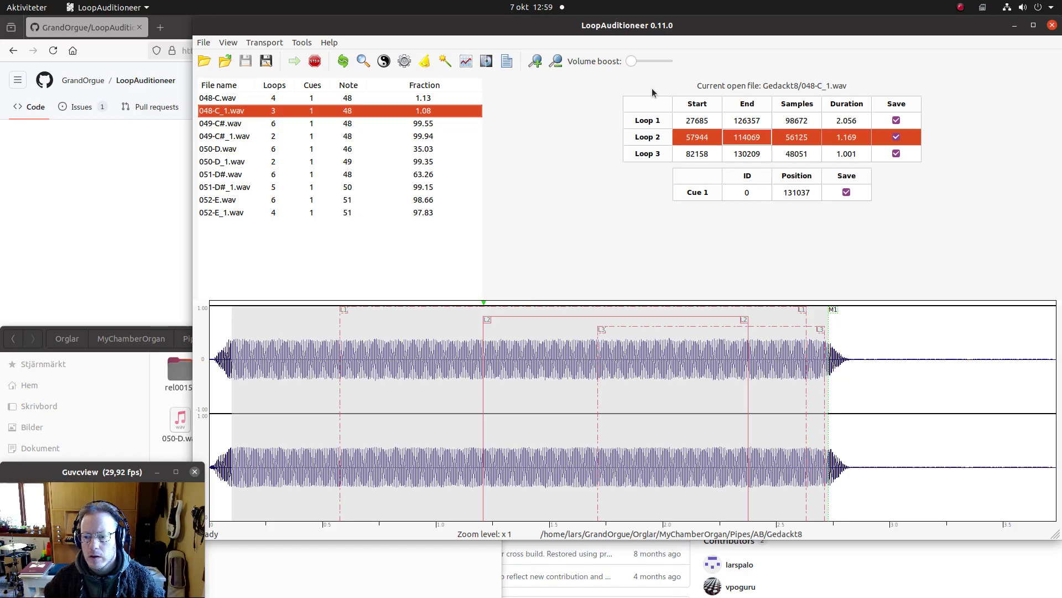
key(space)
key(Up)
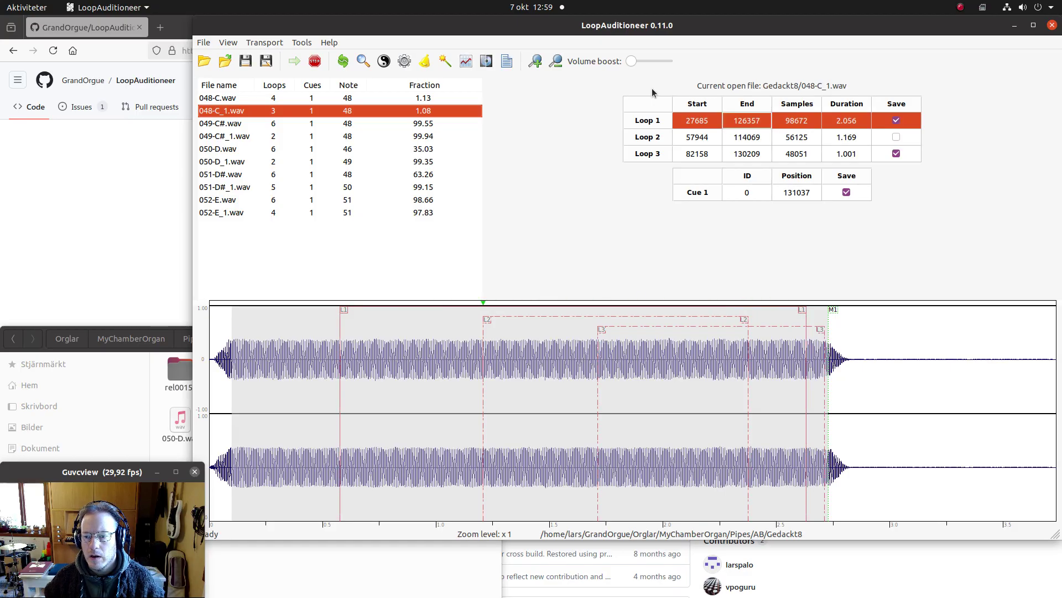
key(Down)
key(Down)
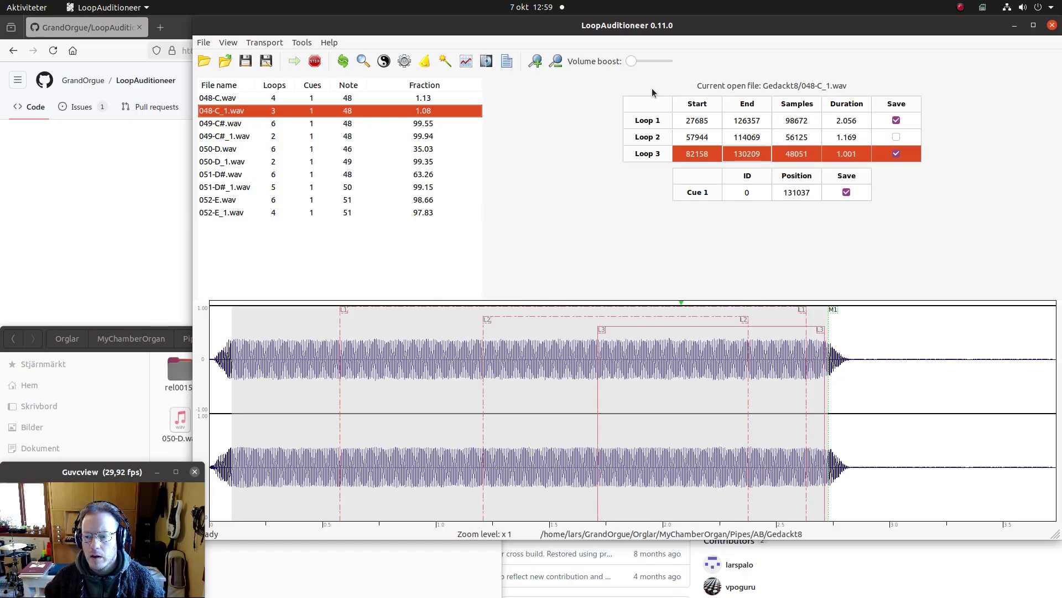
key(space)
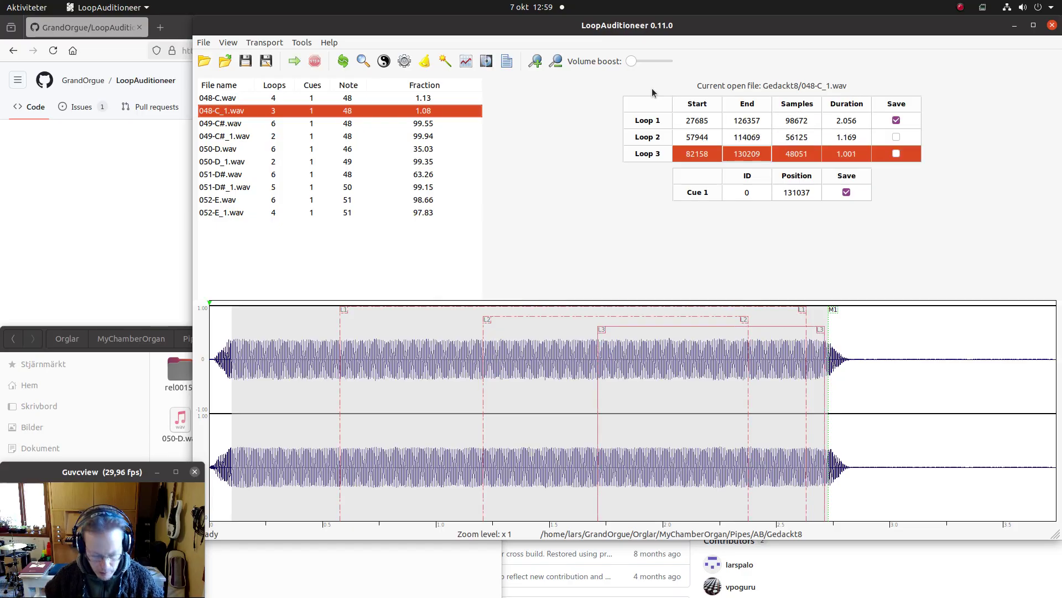
key(Down)
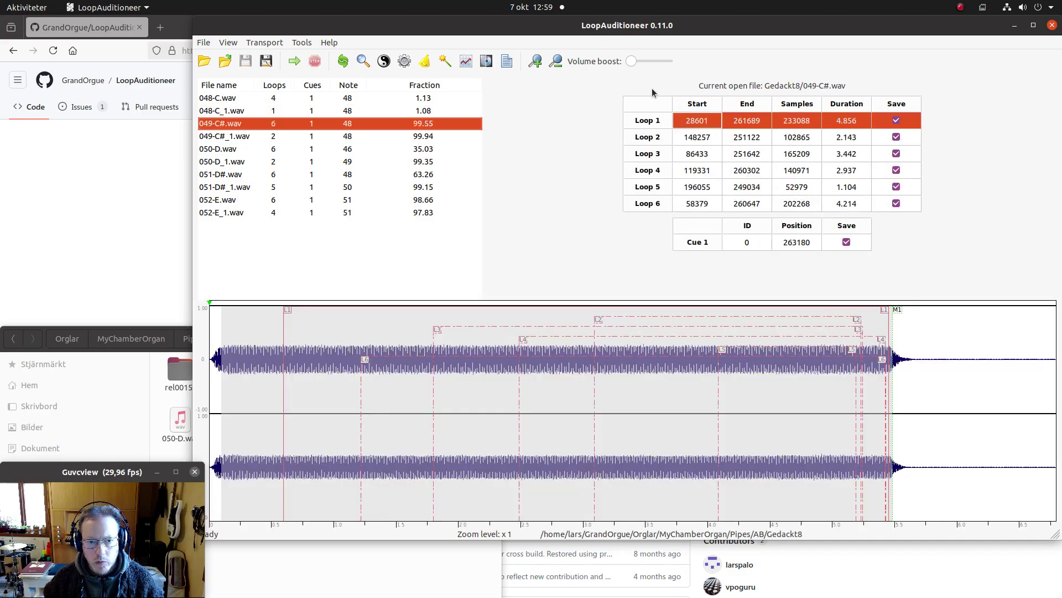
Audition Loops 1 to 6 of 049-C#.wav one after another.
key(space)
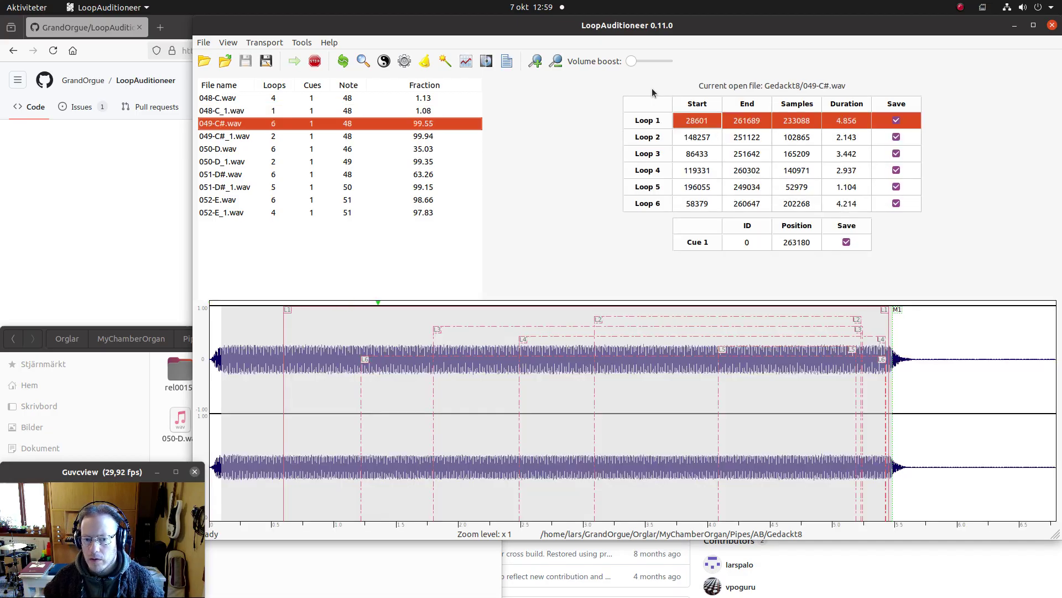
key(Down)
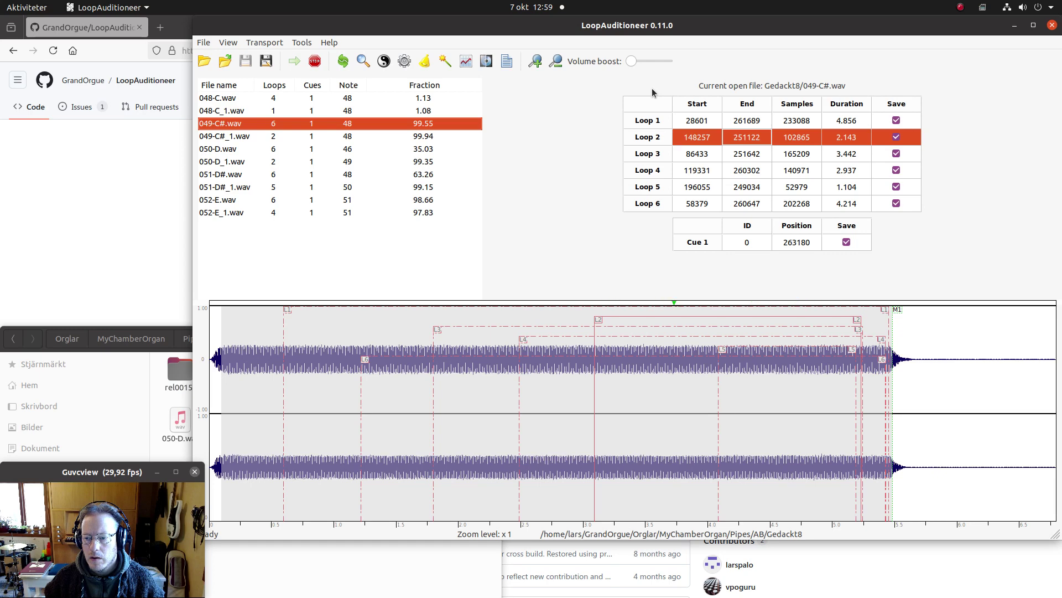
key(Down)
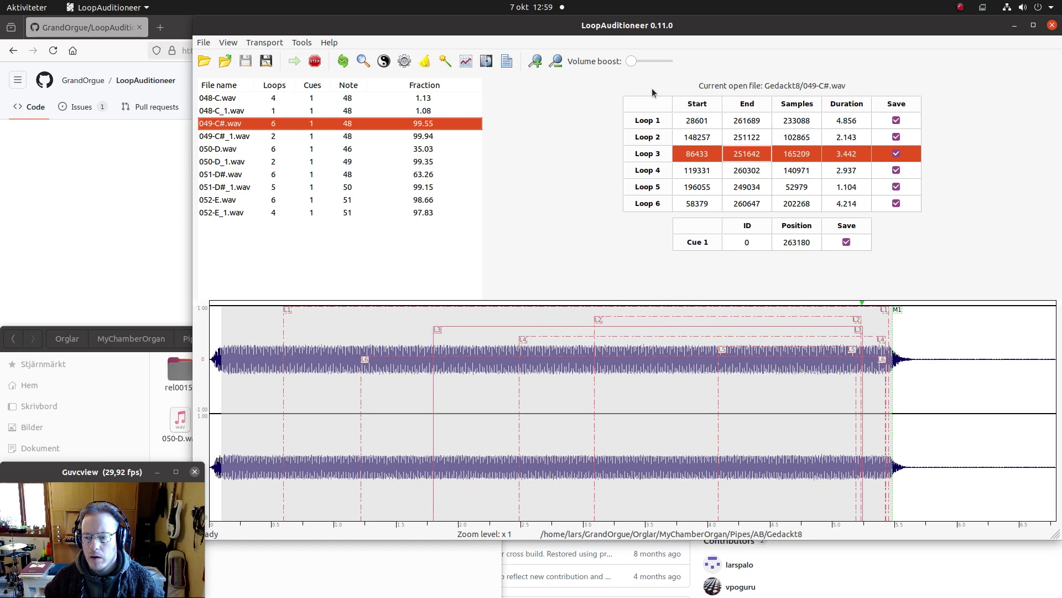
key(Down)
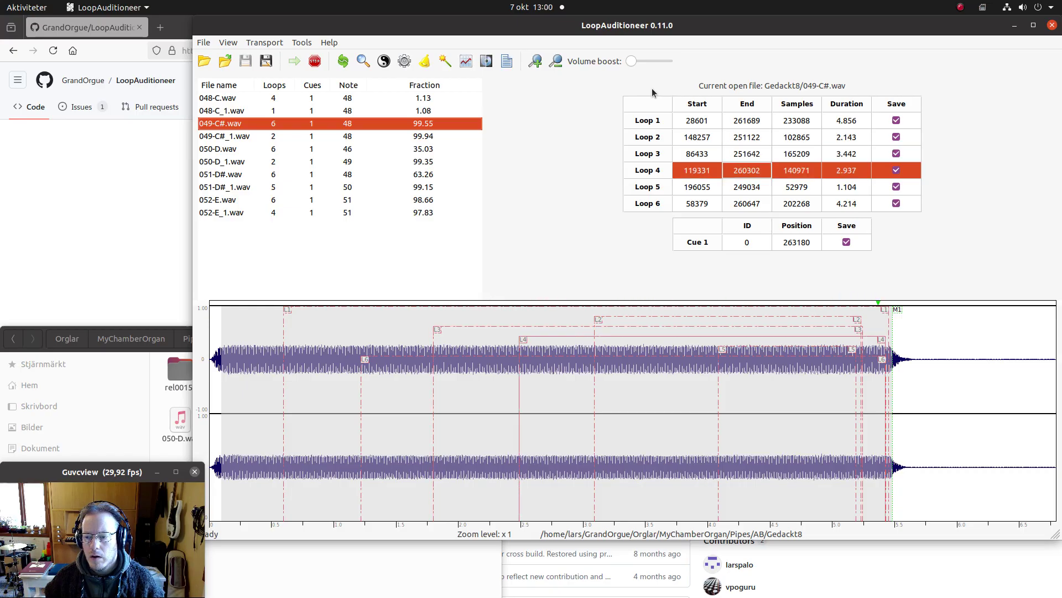
key(Down)
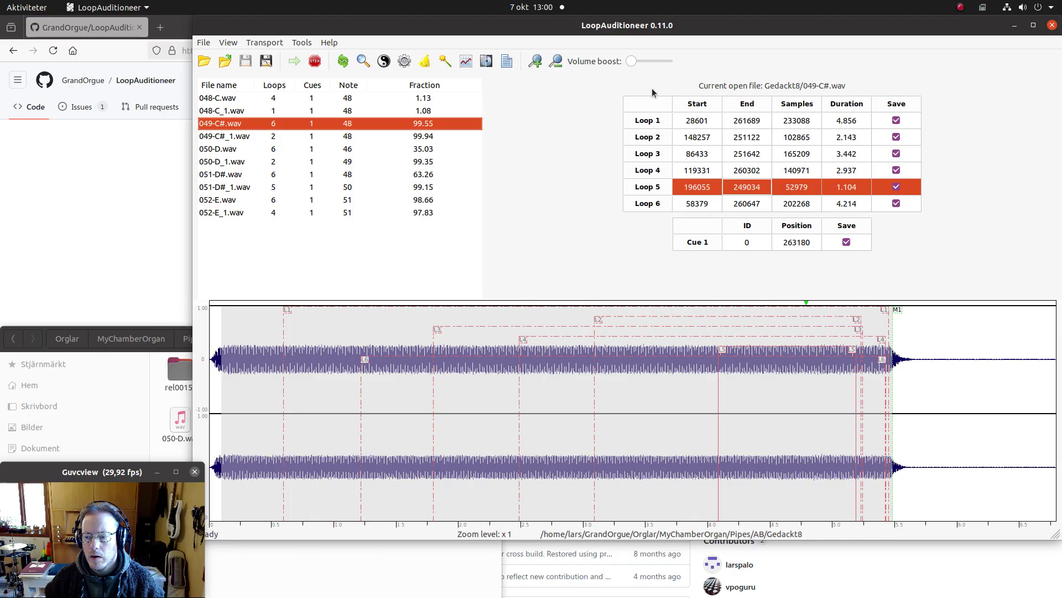
key(Down)
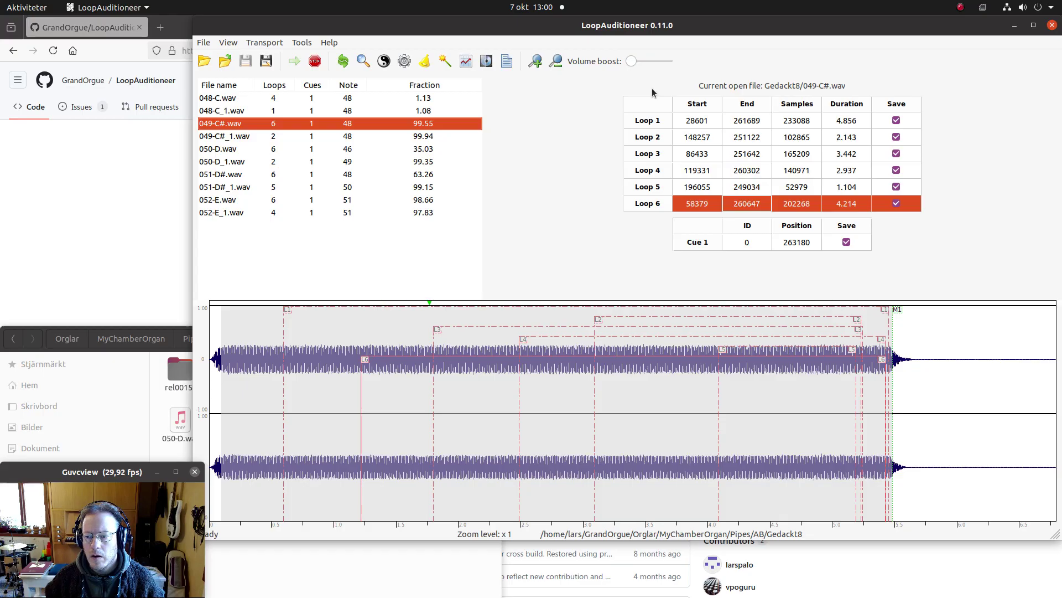
key(space)
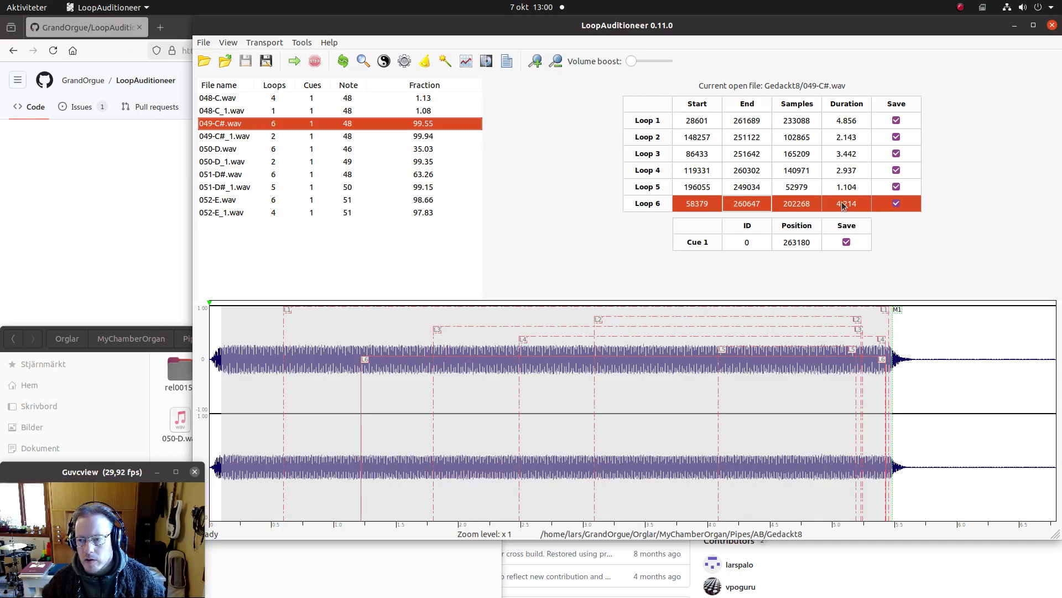
Exclude Loops 2 to 6 of 049-C#.wav from saving.
key(space)
key(Up)
key(space)
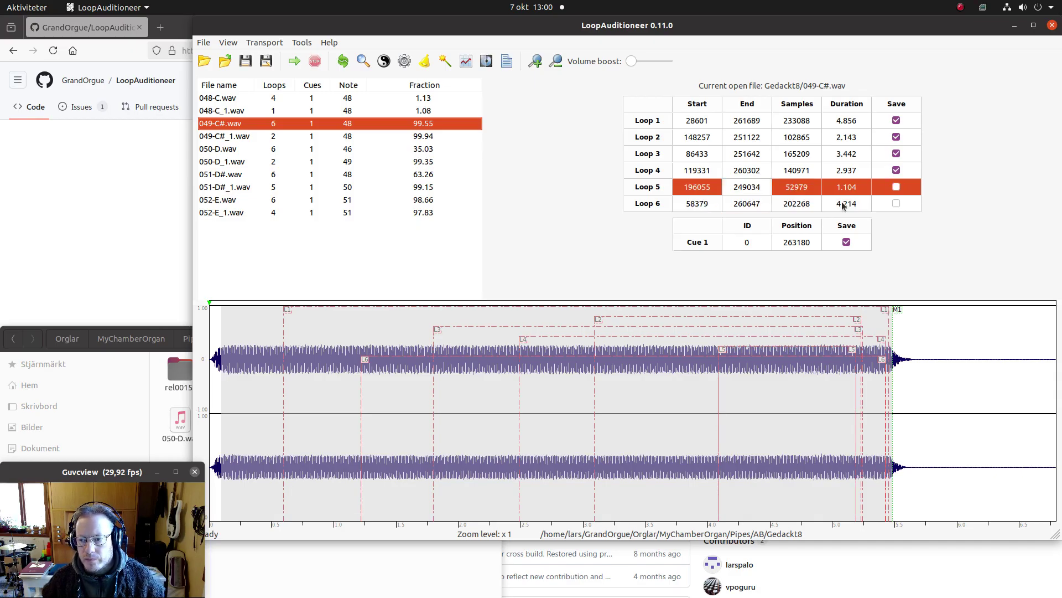
key(Up)
key(space)
key(Up)
key(space)
key(Up)
key(space)
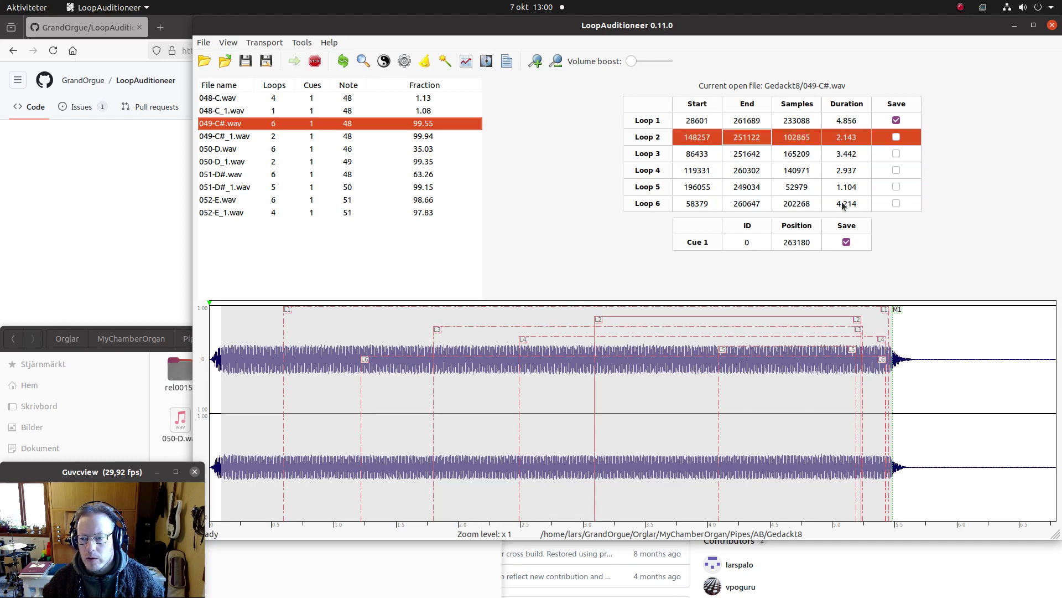
Play Loop 1 again and save 049-C#.wav with only that loop kept.
key(space)
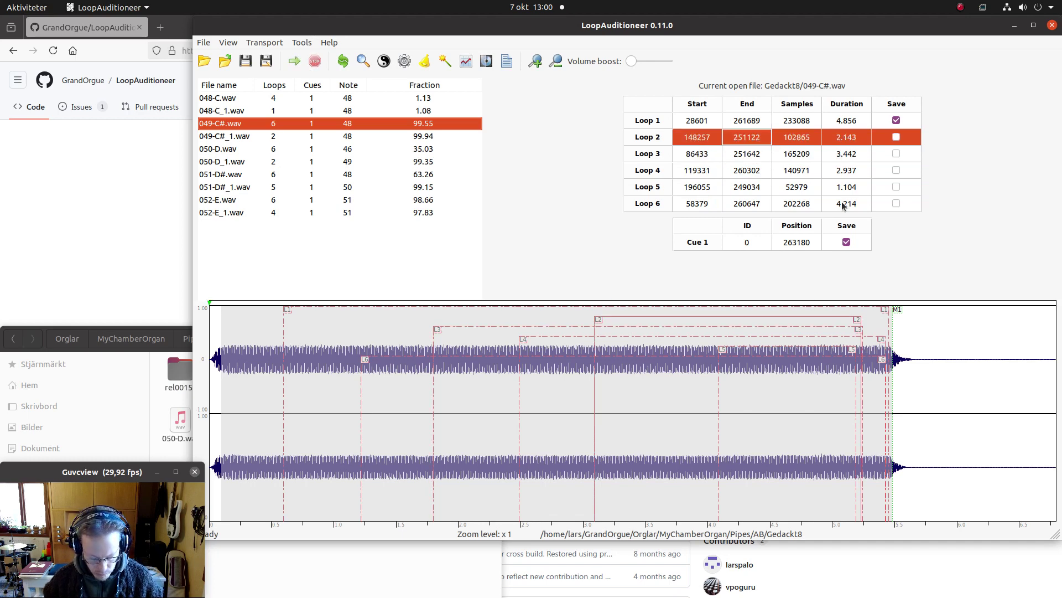
key(Up)
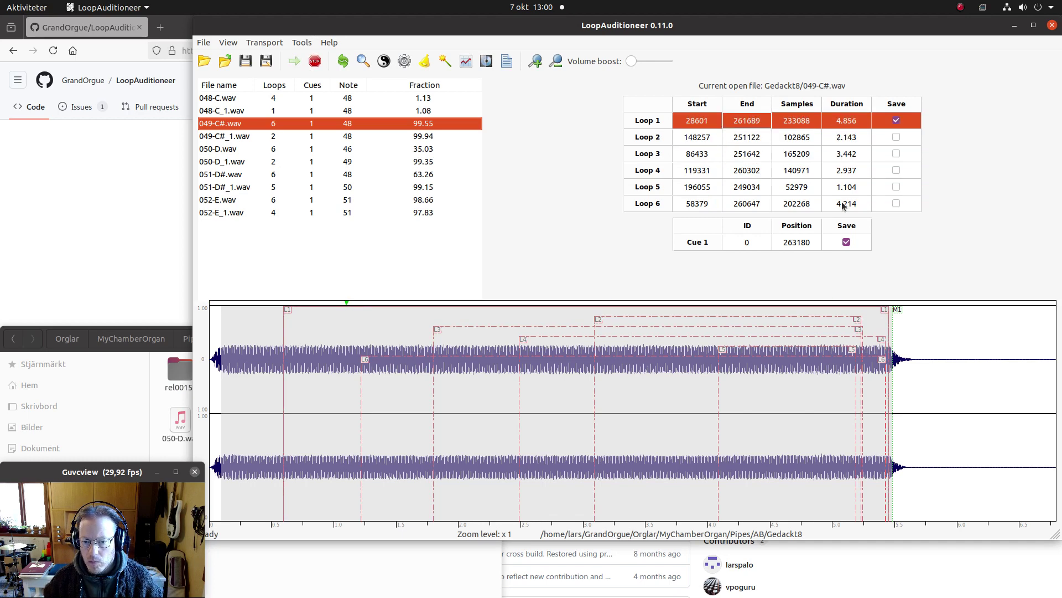
key(space)
key(ctrl+s)
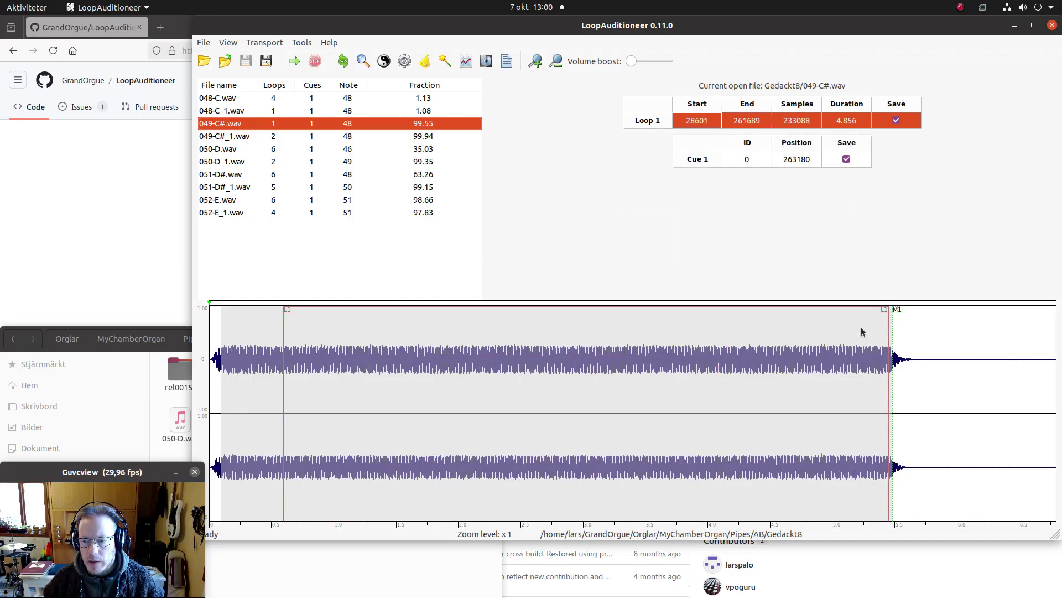
Turn off automatic sustain section detection in the loop auto-search parameters.
click(384, 60)
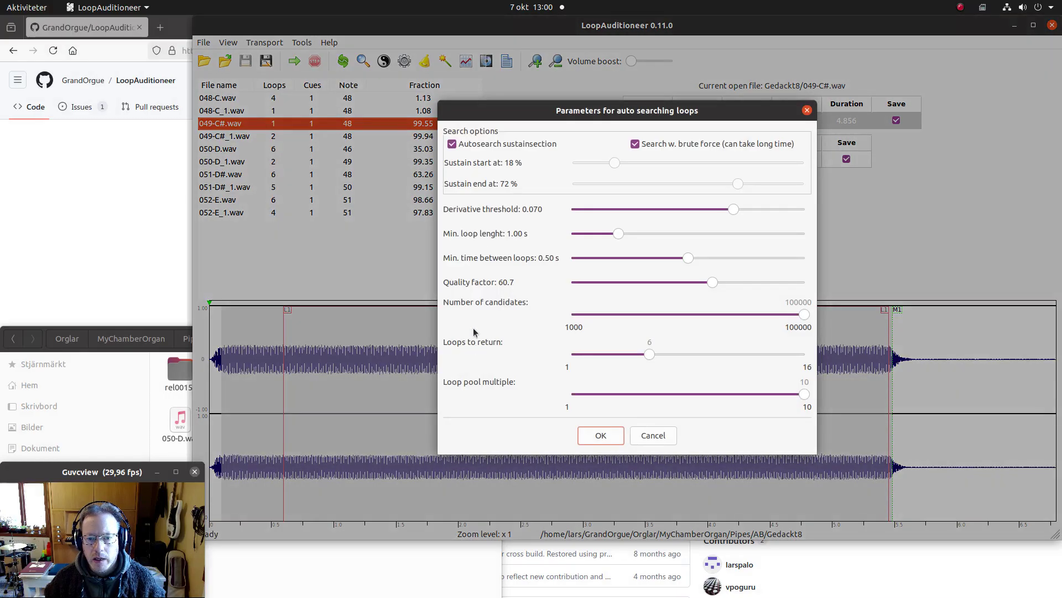
click(451, 145)
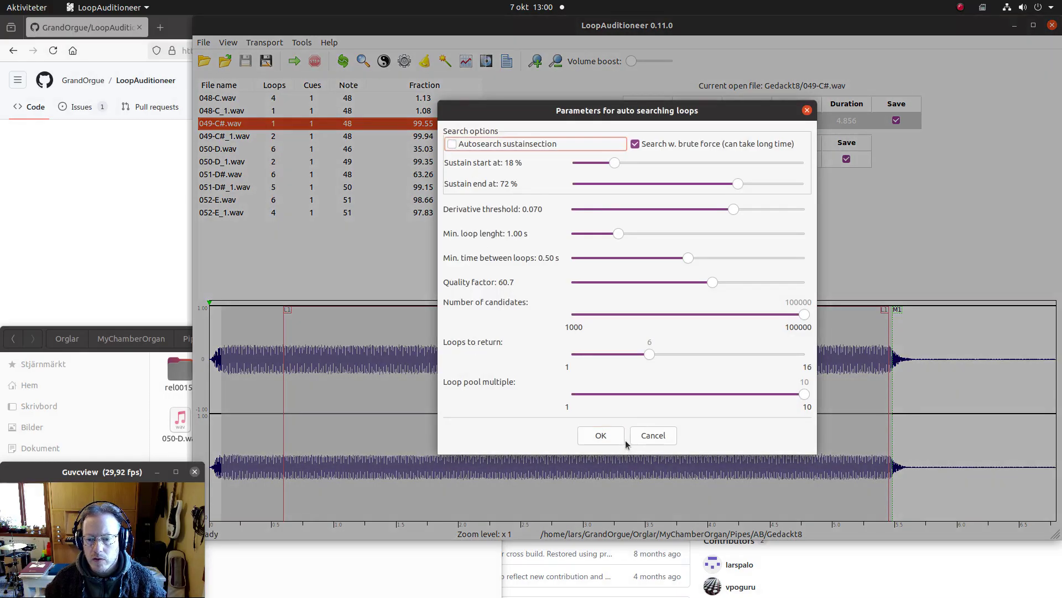
click(600, 435)
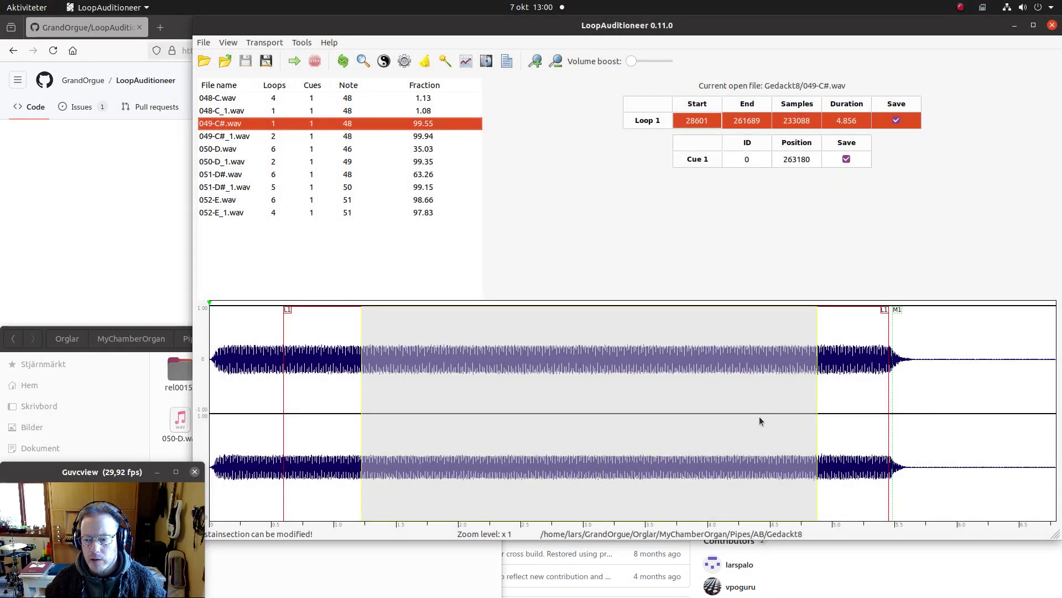
Set the sustain section of 049-C#.wav to about 0.4 to 4.4 s and search it for new loops, selecting Loop 2.
click(263, 438)
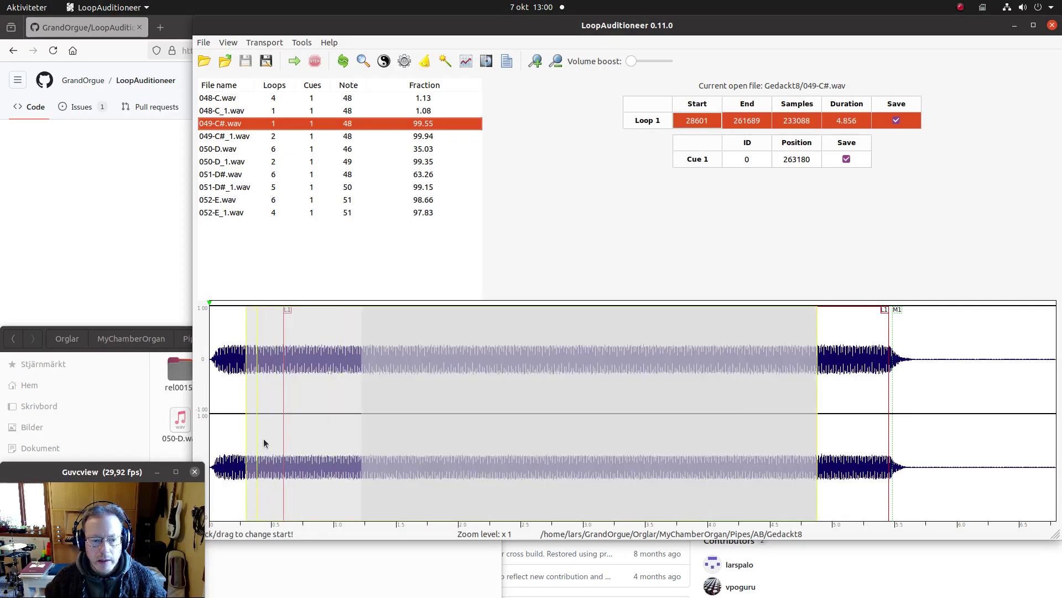
drag(262, 443, 263, 442)
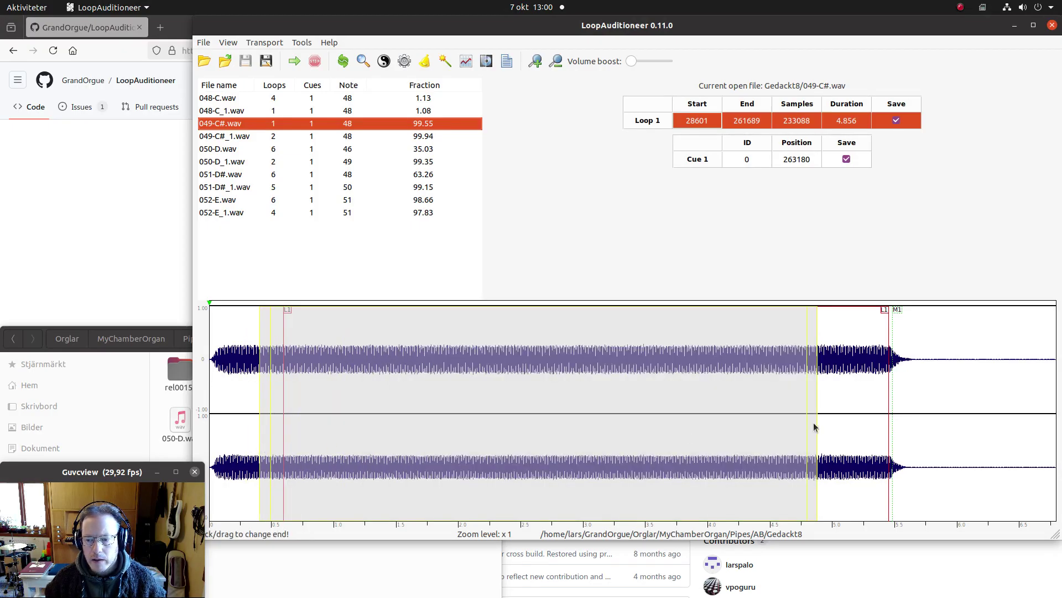
mouse_move(813, 423)
mouse_down()
mouse_move(583, 478)
mouse_move(753, 470)
mouse_up()
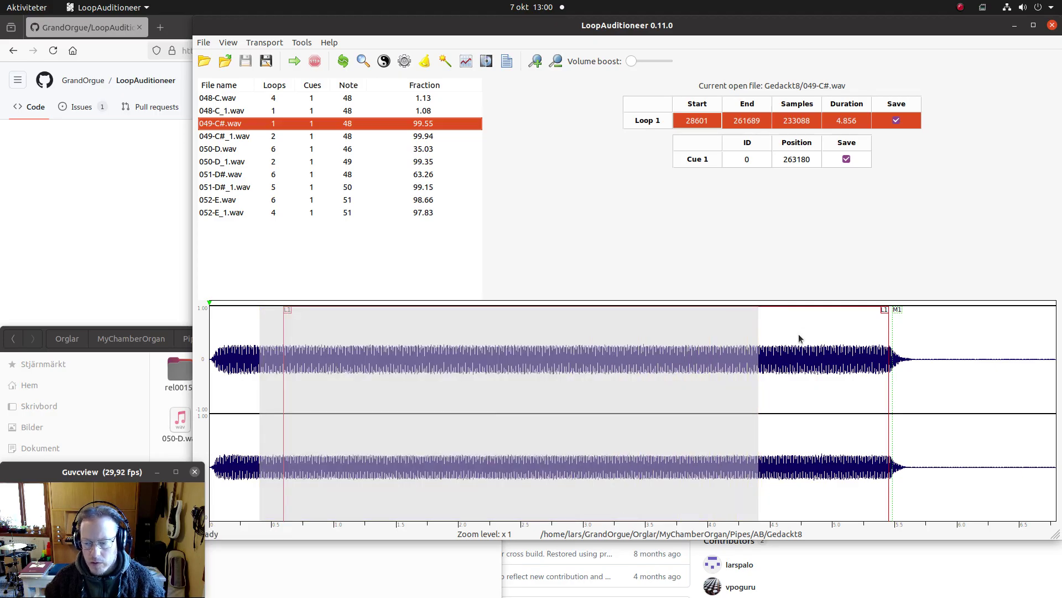
key(ctrl+l)
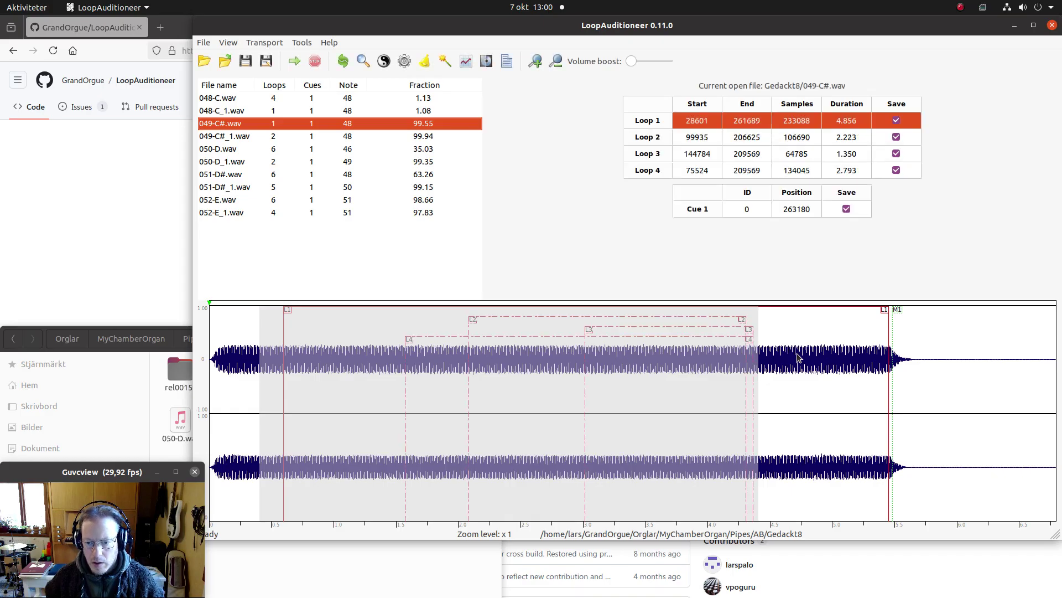
click(645, 139)
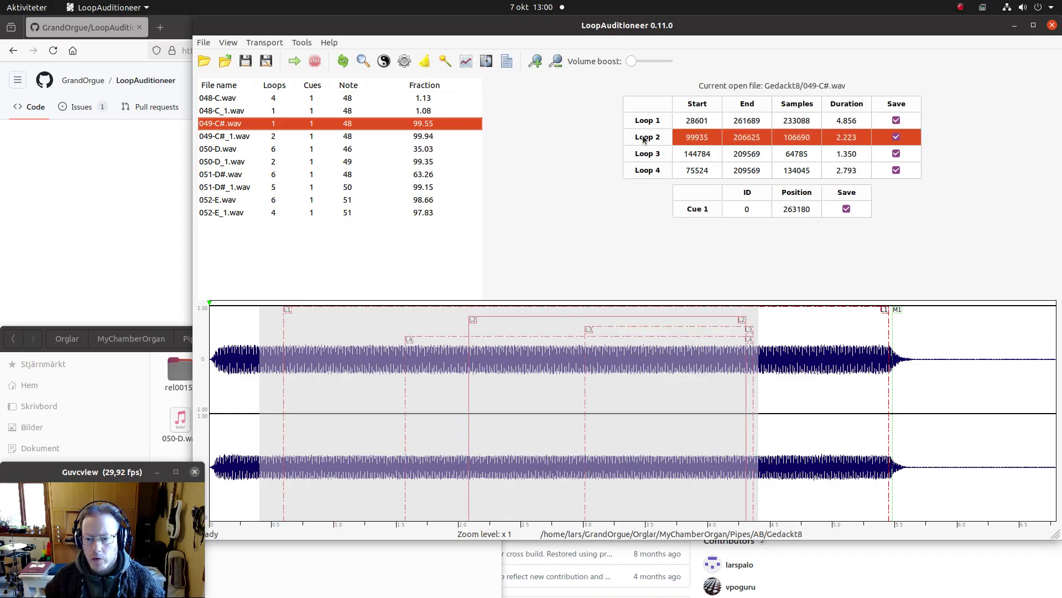
Audition Loops 2 to 4 of 049-C#.wav and save the file with Loops 2 and 3 excluded.
key(space)
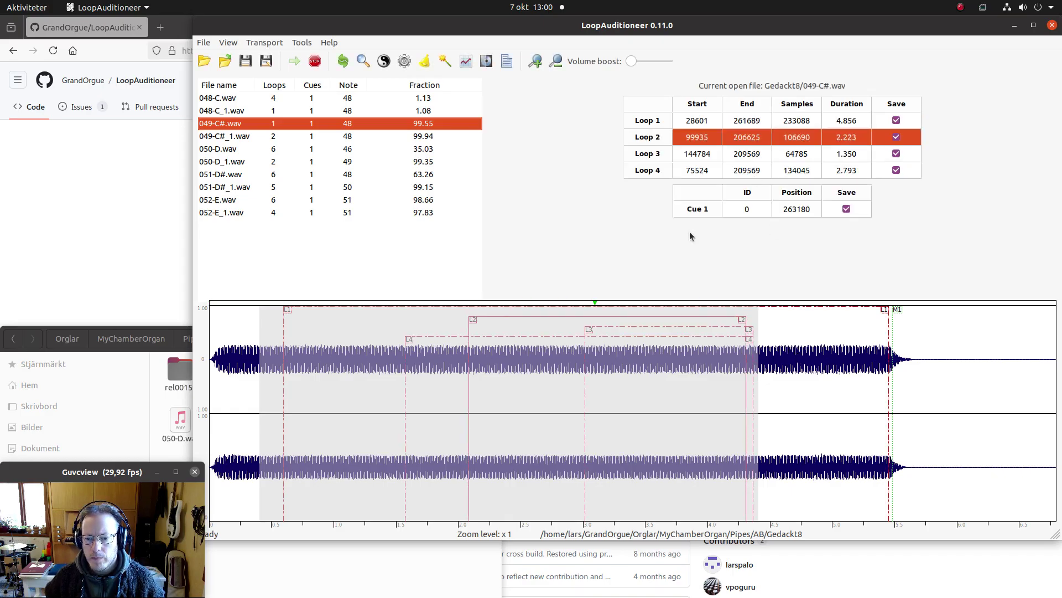
key(Down)
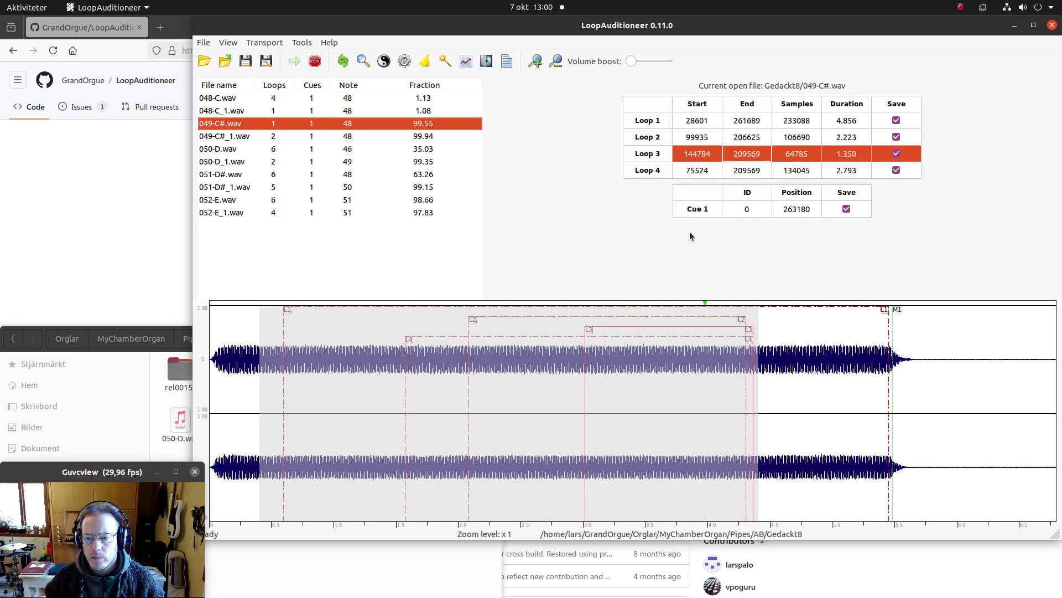
key(space)
key(Down)
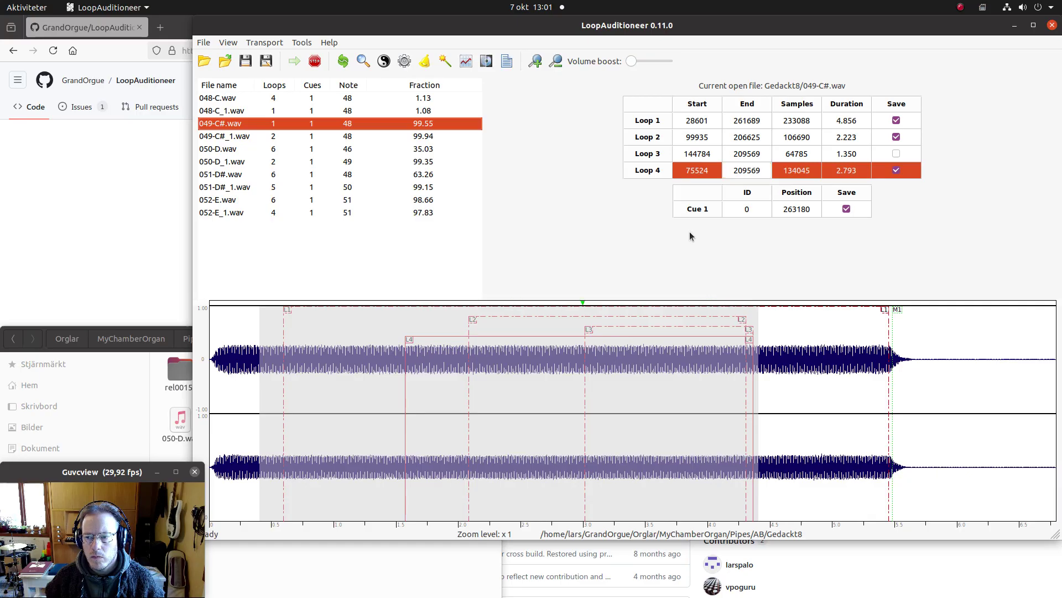
key(Up)
key(Up)
key(space)
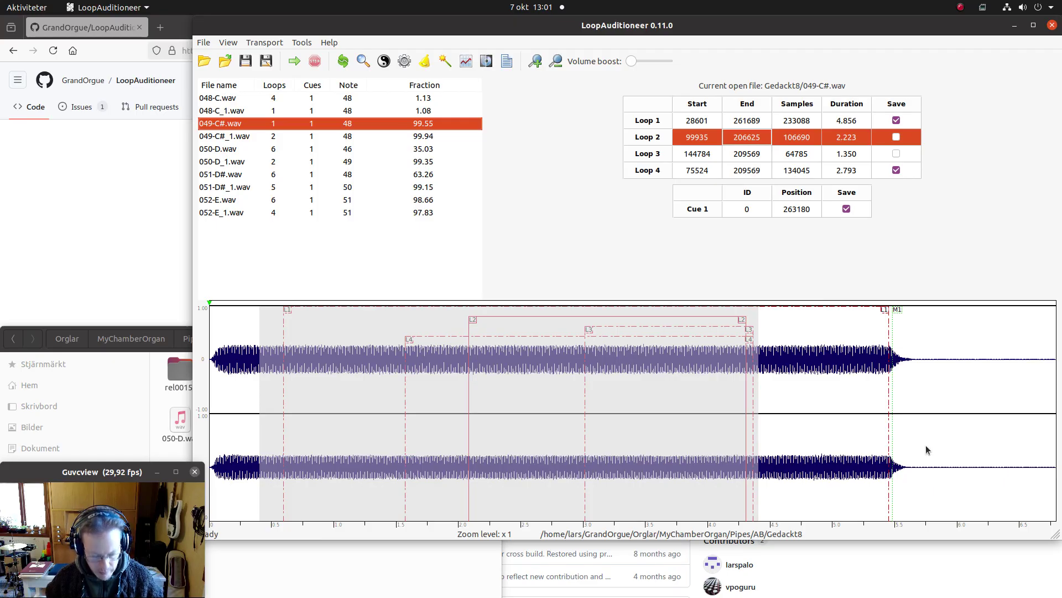
Audition both loops of 049-C#_1.wav and save the file with only Loop 1 kept.
key(Down)
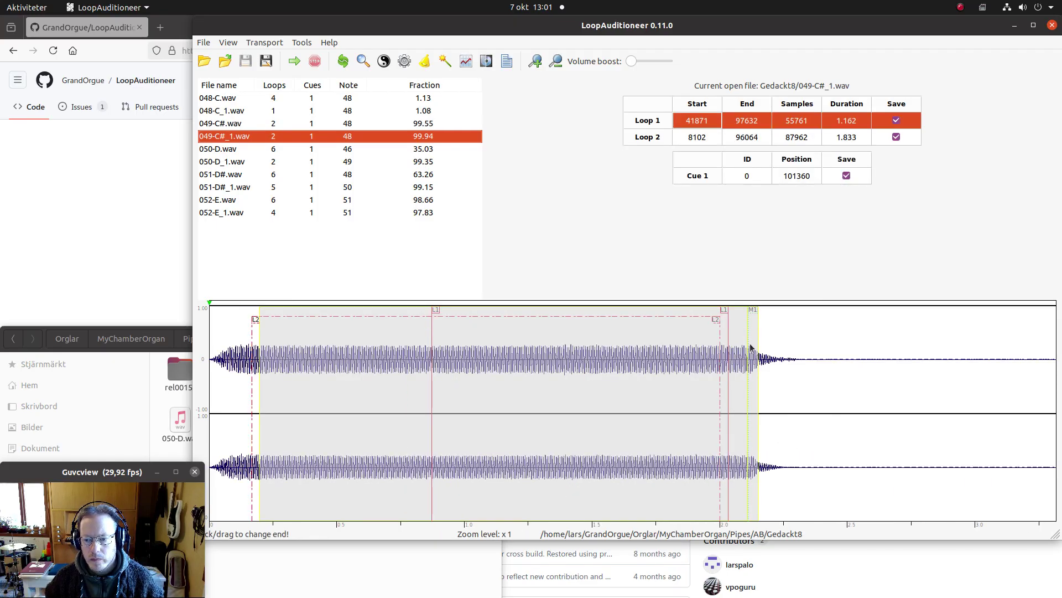
key(space)
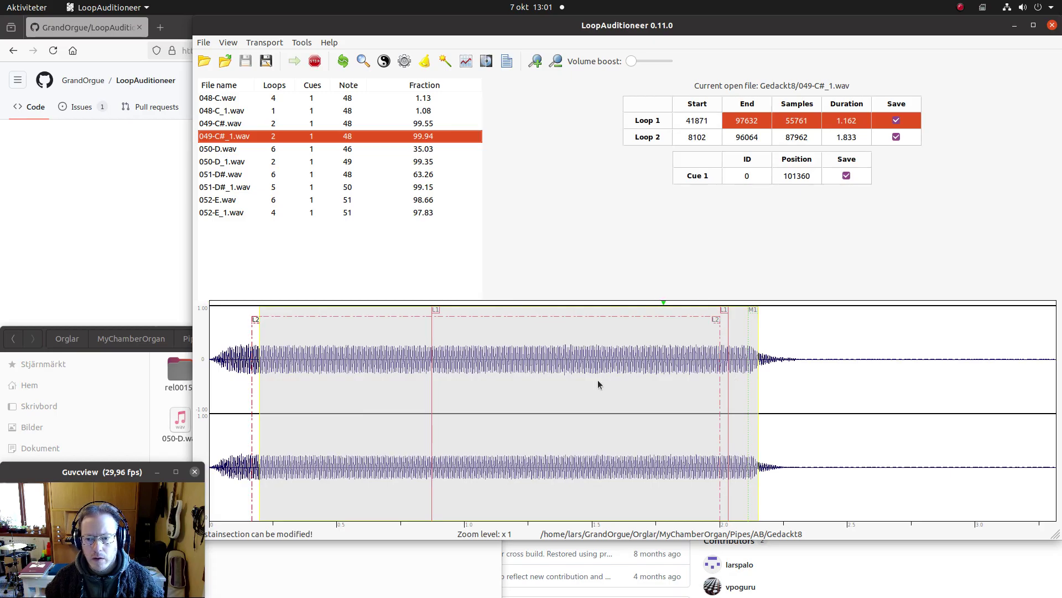
key(Down)
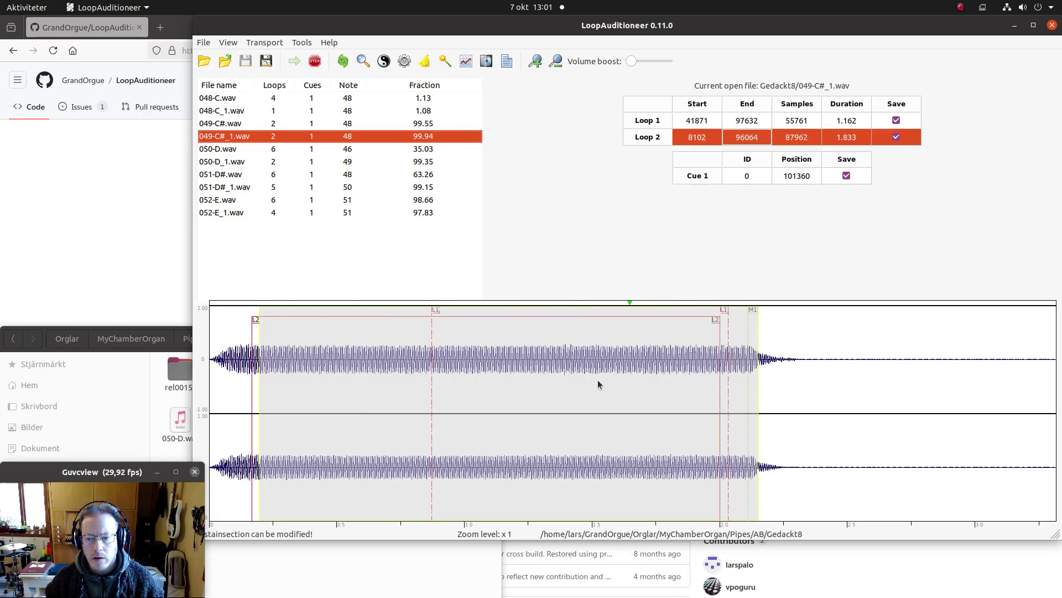
key(space)
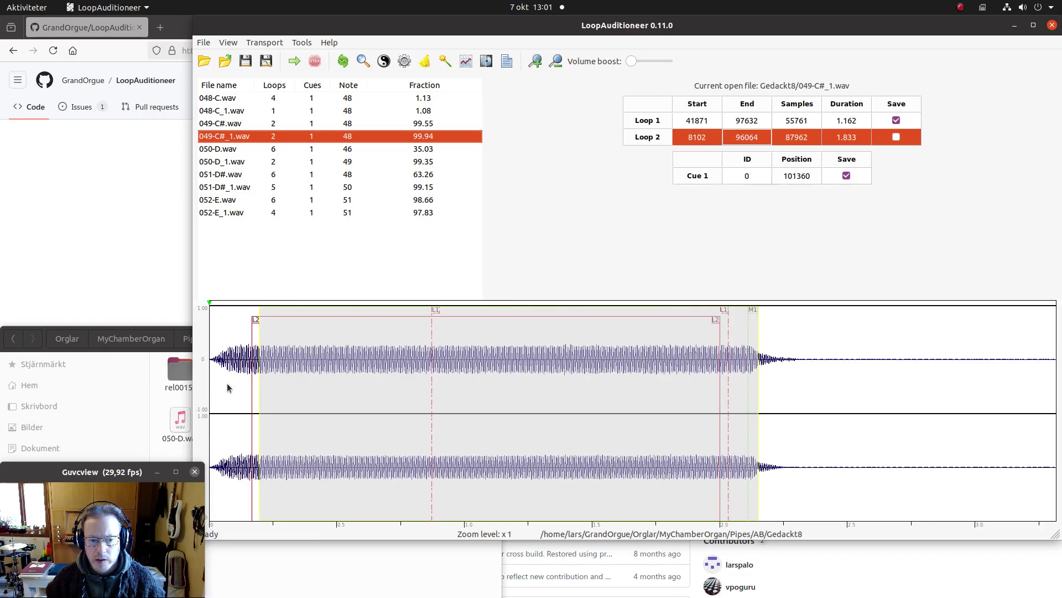
key(space)
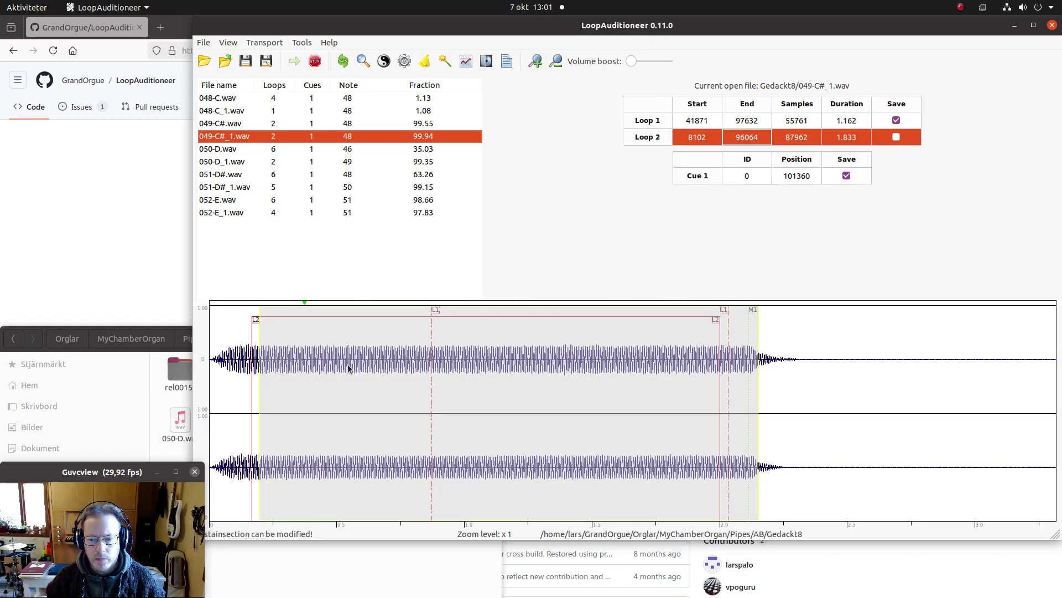
key(Up)
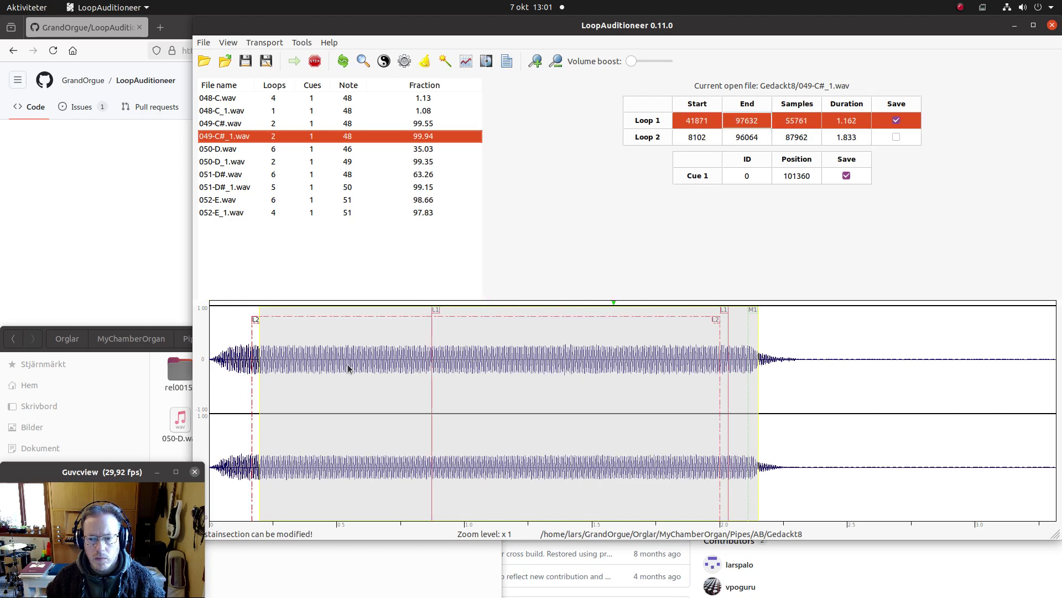
key(space)
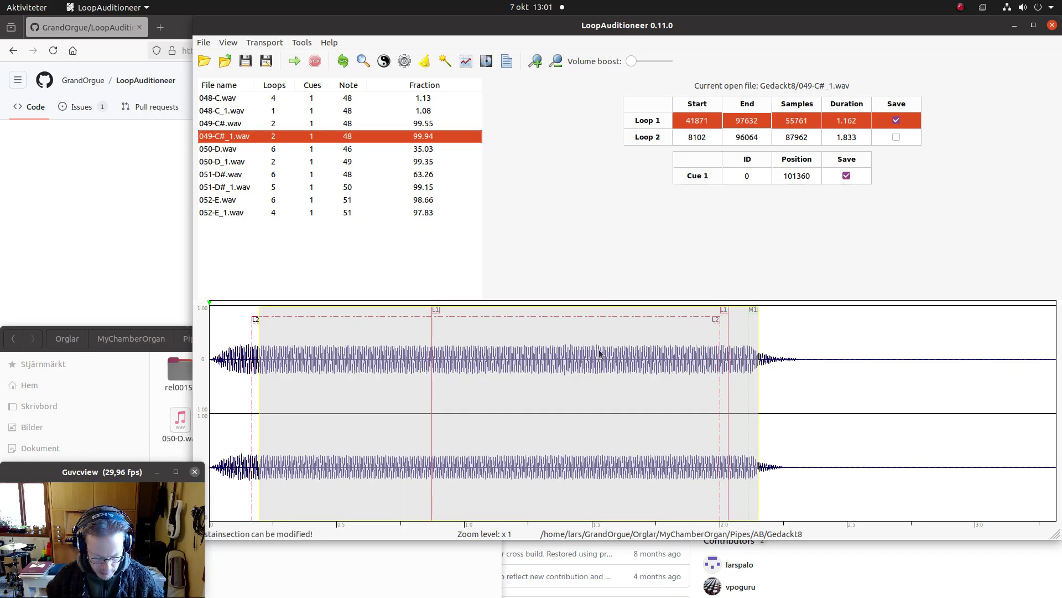
Audition Loops 1 to 3 of 050-D.wav and exclude Loops 2 and 3 from saving.
key(Down)
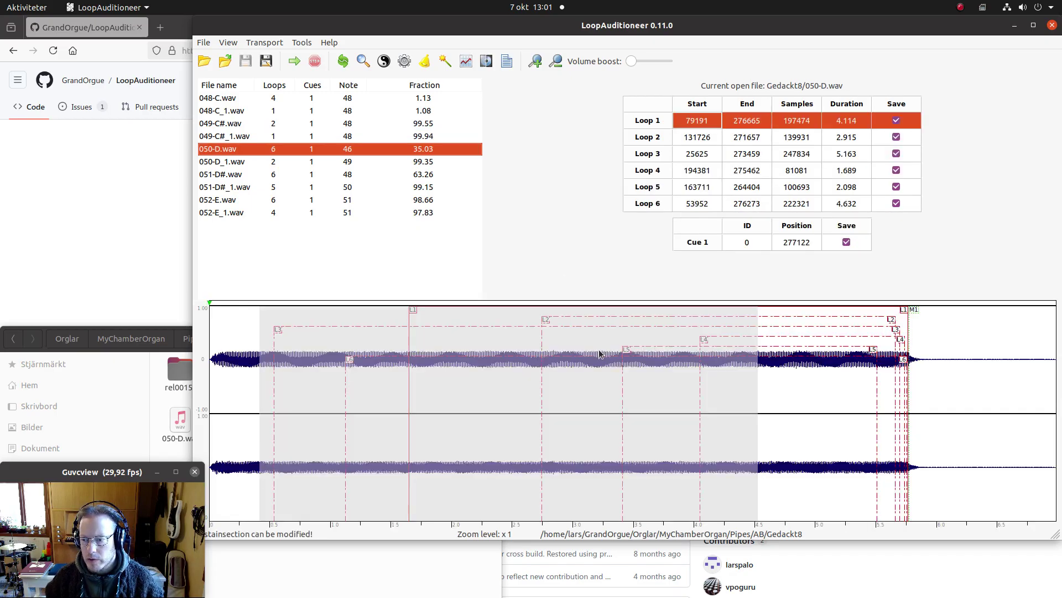
key(space)
key(Tab)
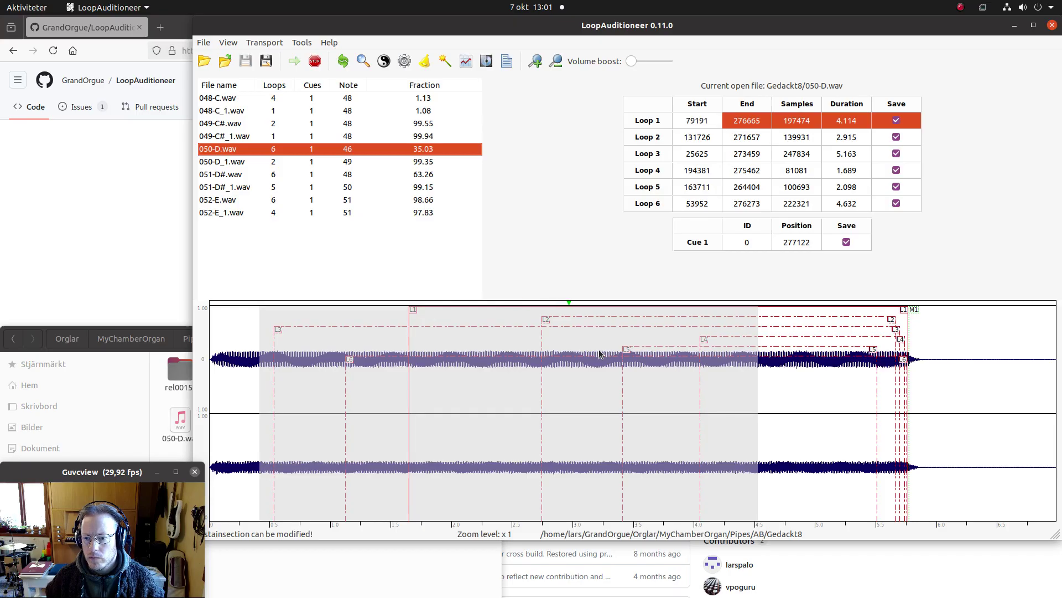
key(Down)
key(space)
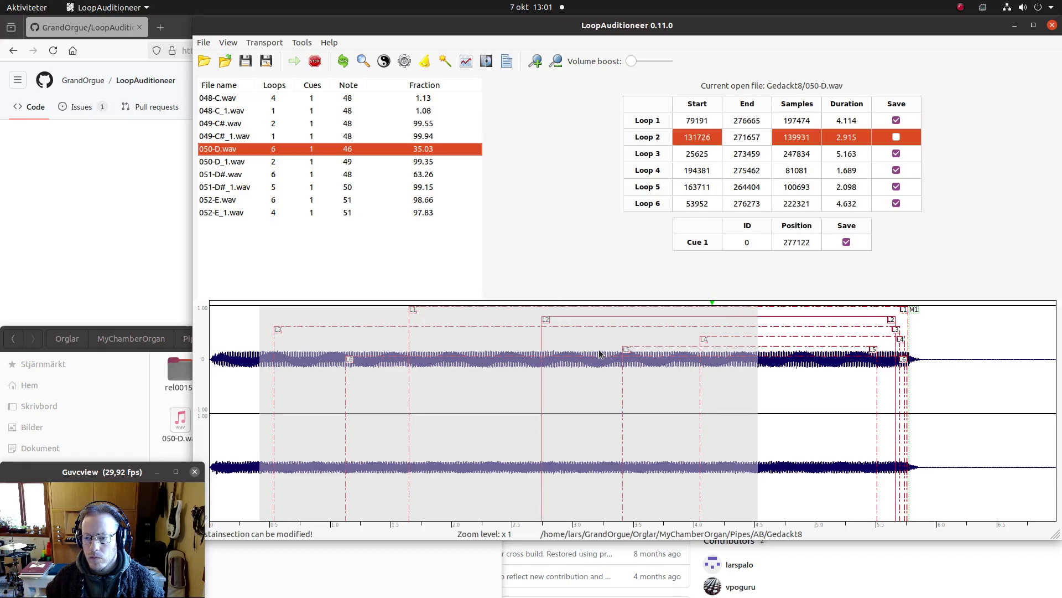
key(Down)
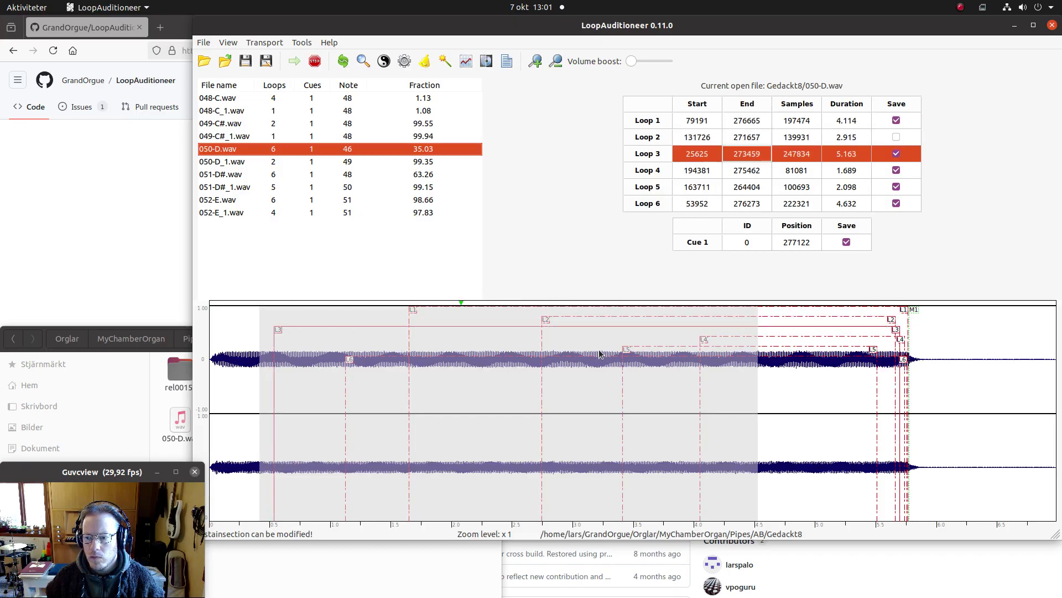
key(Up)
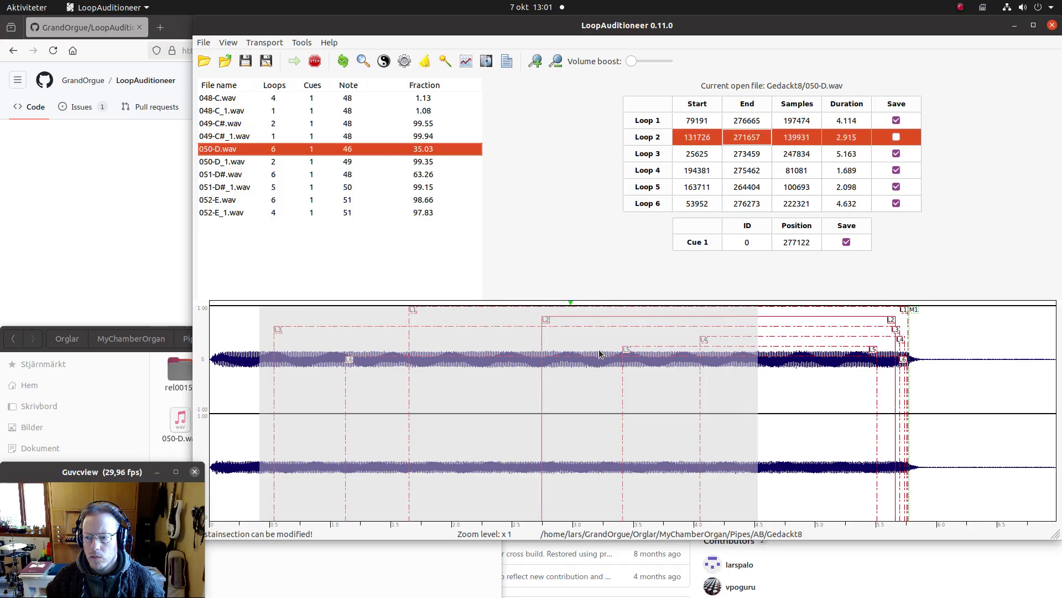
key(Down)
key(space)
Audition Loops 4 to 6 of 050-D.wav and save the file with Loops 4 and 6 also excluded.
key(Down)
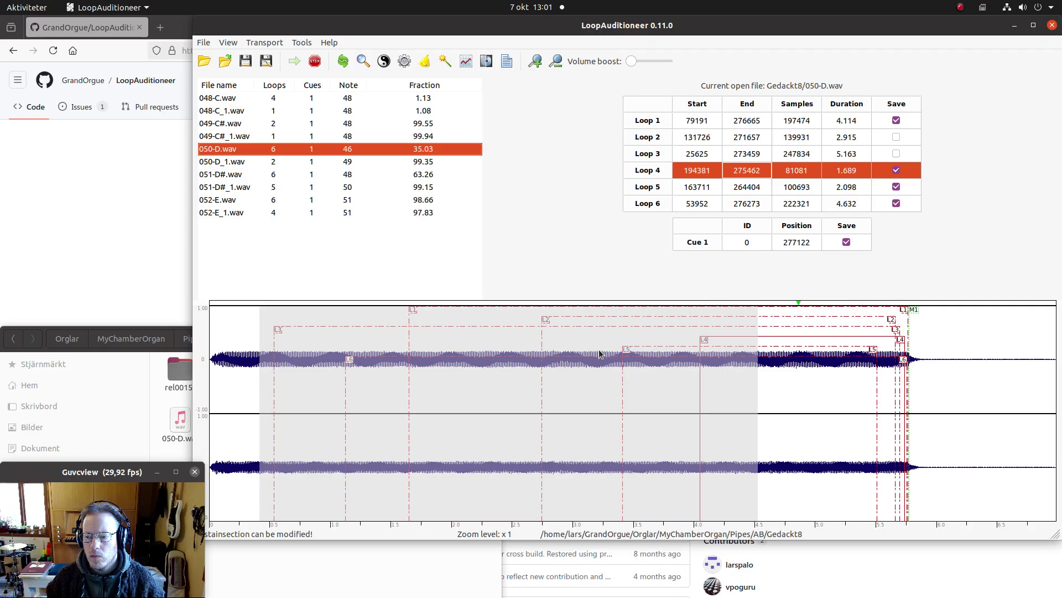
key(Down)
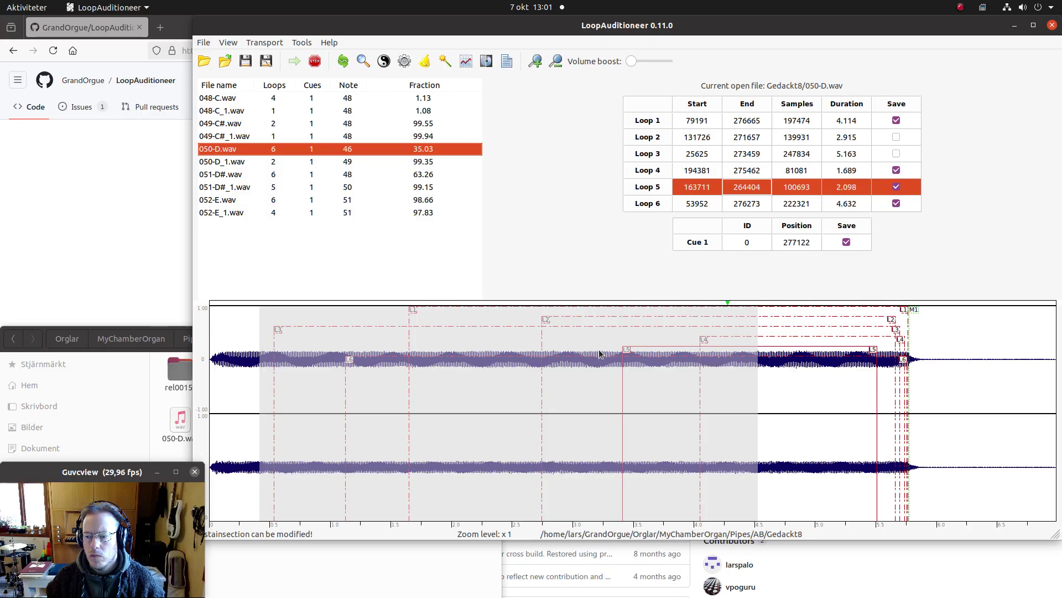
key(Up)
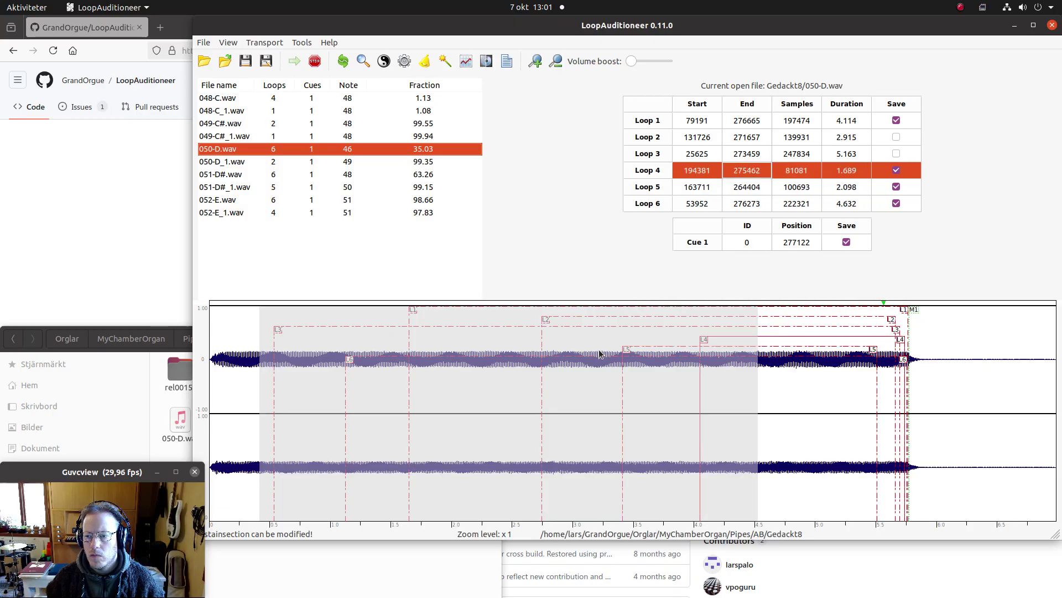
key(space)
key(Down)
key(Down)
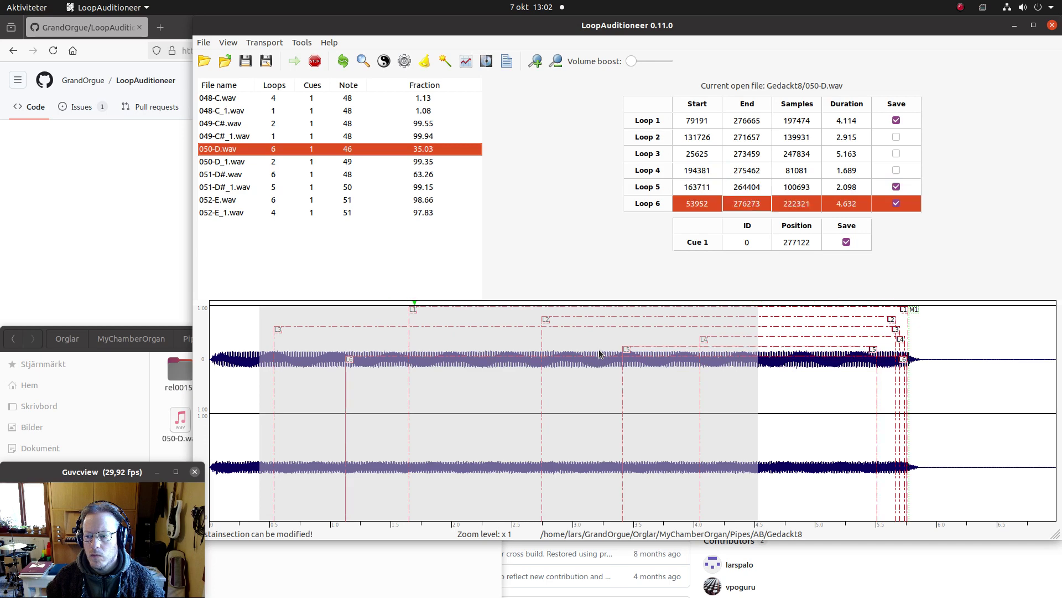
key(space)
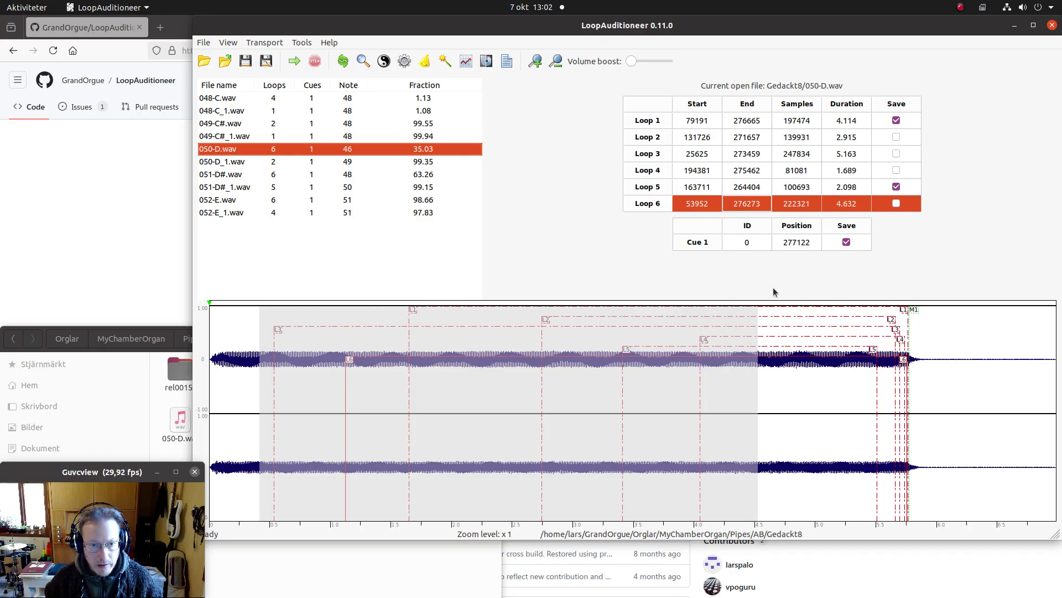
Audition both loops of 050-D_1.wav and exclude Loop 1 from saving.
key(Down)
key(space)
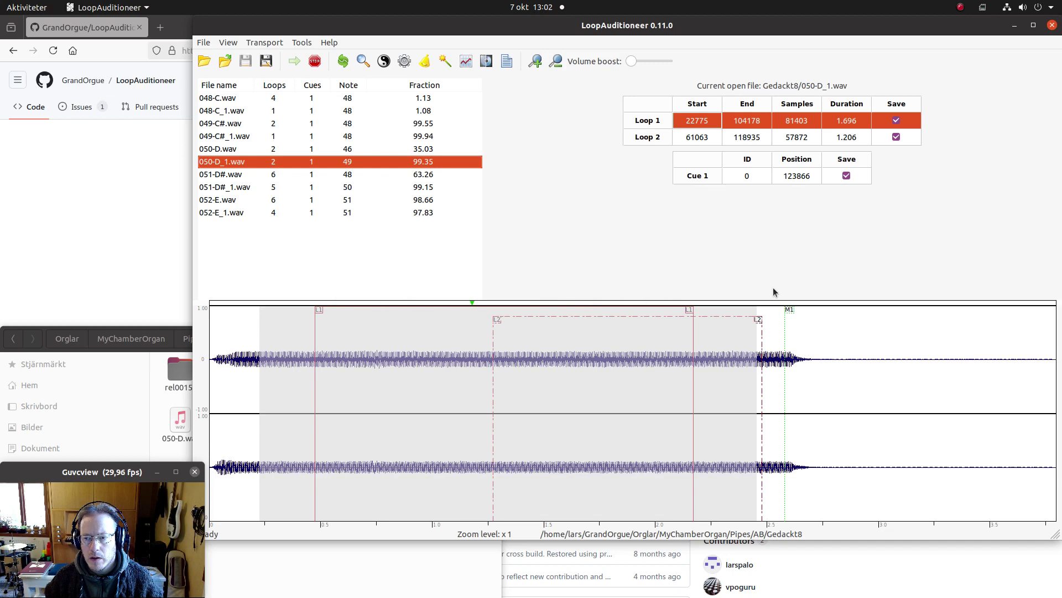
key(Down)
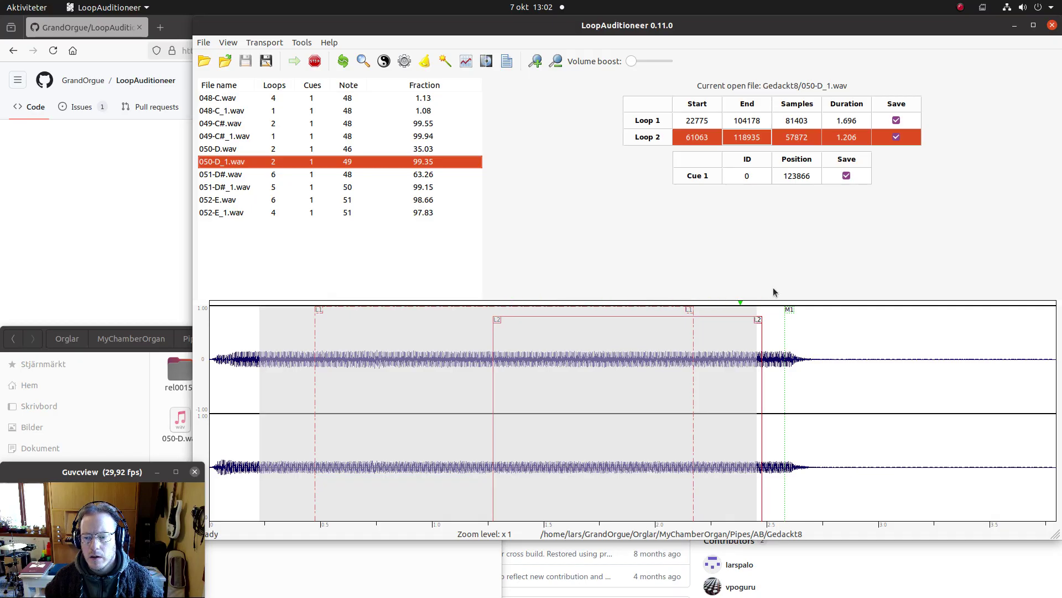
key(Up)
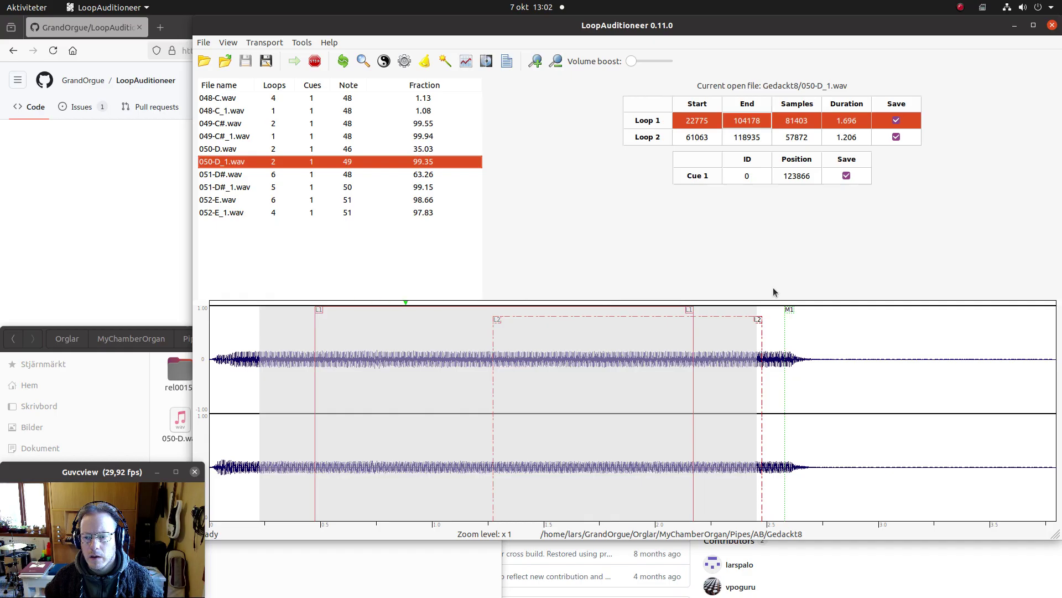
key(space)
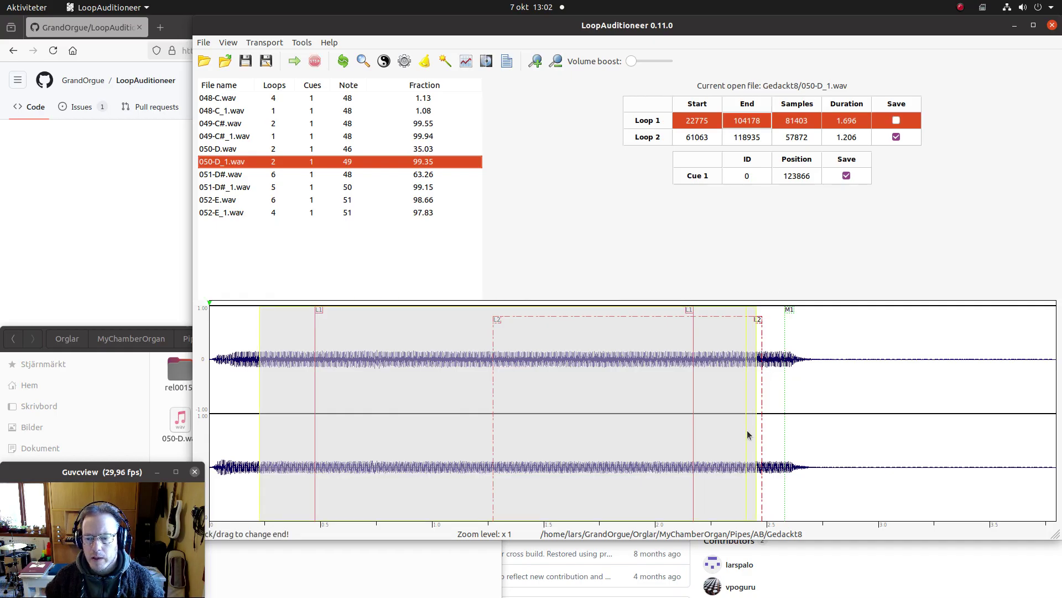
Extend the end of the sustain section of 050-D_1.wav to about 2.57 s and move Cue 1 to 124436.
click(784, 434)
drag(784, 433, 773, 437)
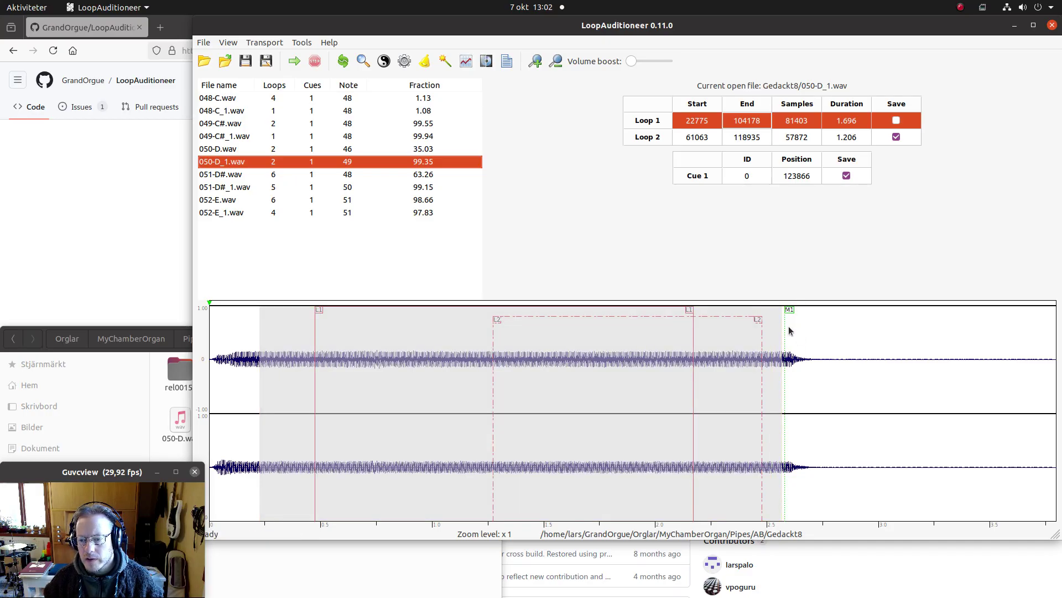
drag(789, 328, 788, 327)
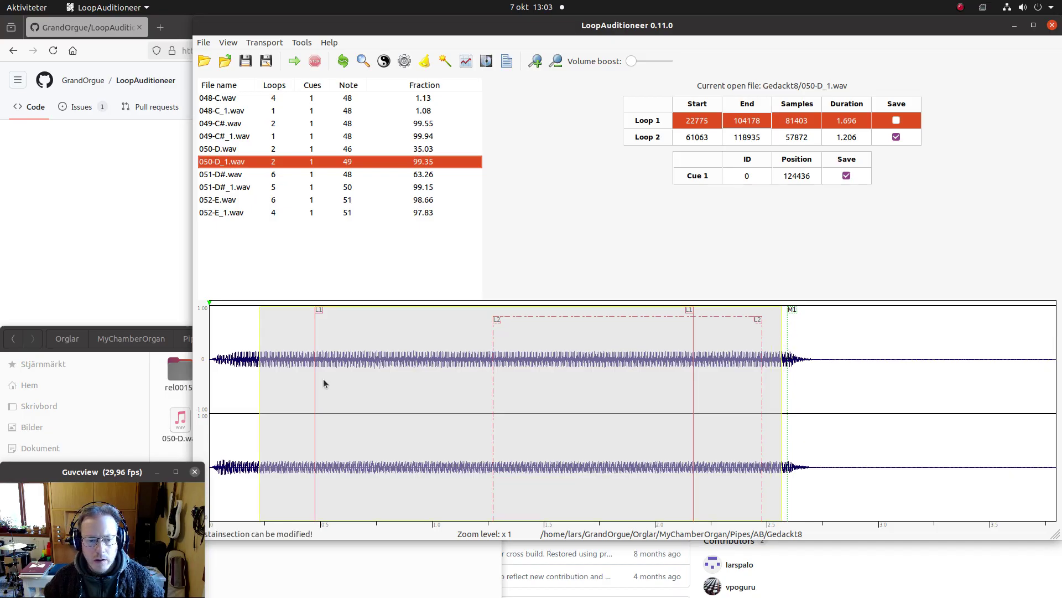
Search 050-D_1.wav for loops with the sustain section starting at about 0.87 s, and play the new Loop 3.
drag(268, 389, 412, 408)
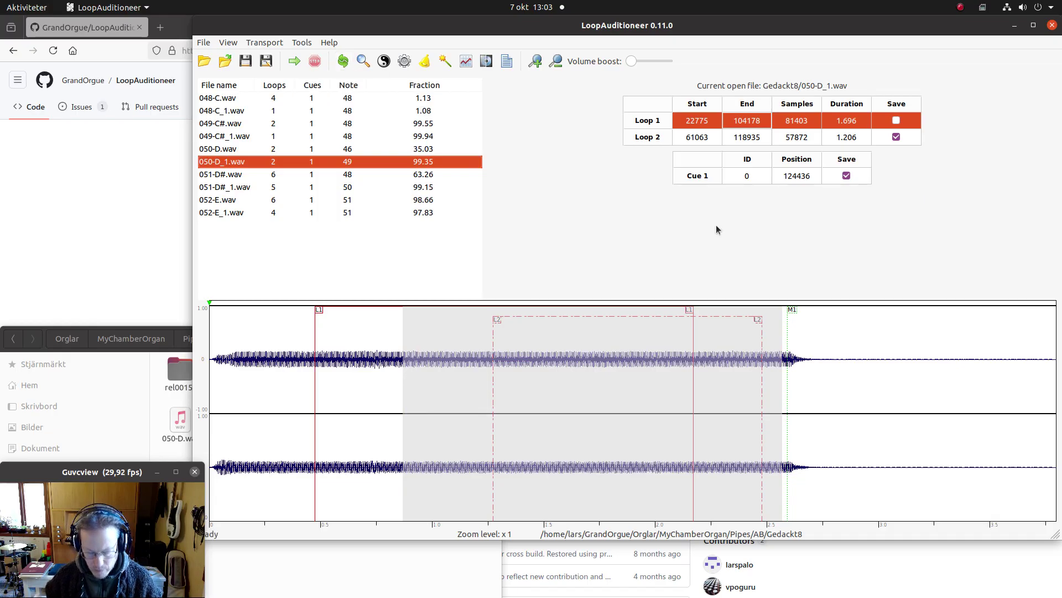
key(ctrl+l)
key(Return)
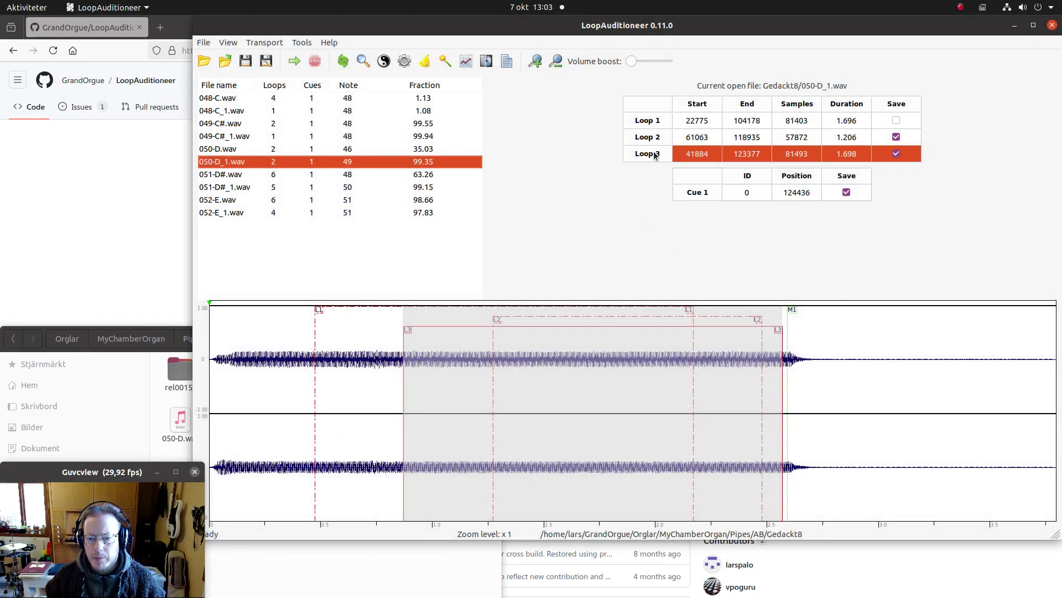
key(space)
key(space)
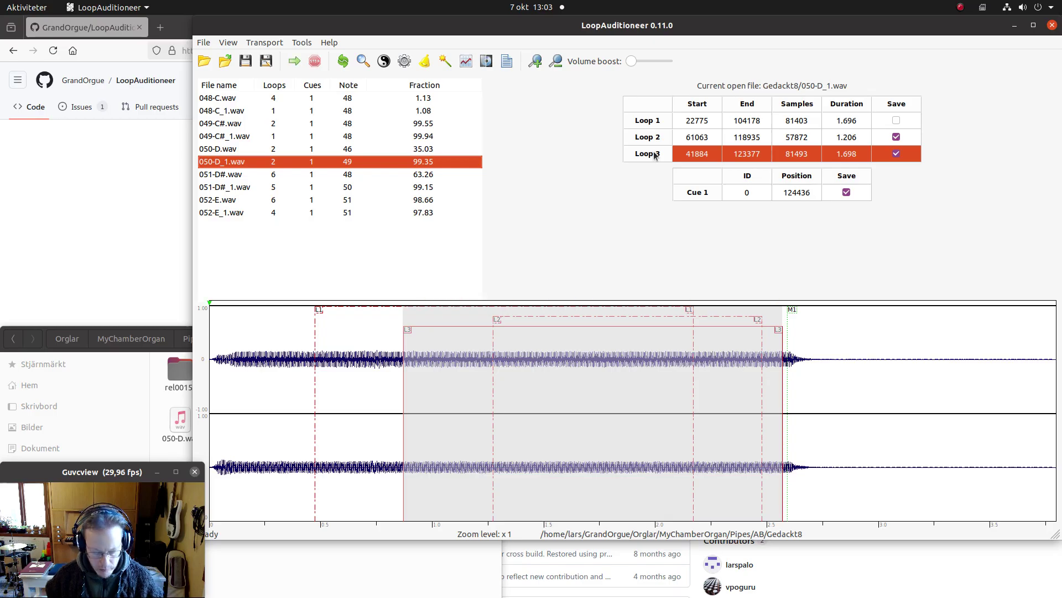
Open the waveform overlay of Loop 3 and set the number of displayed samples to 186.
double_click(655, 155)
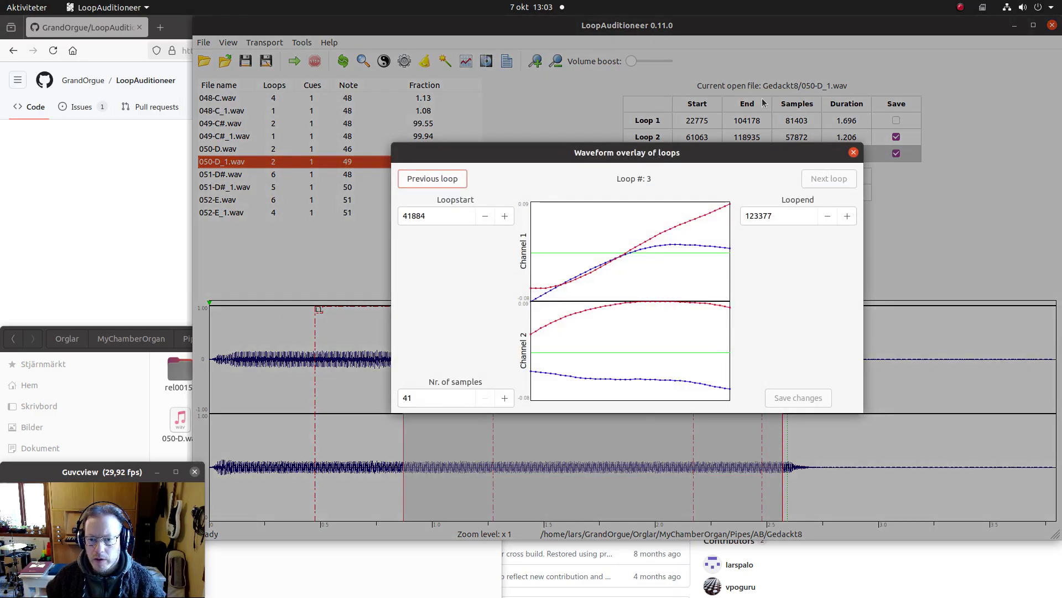
double_click(427, 398)
text(185)
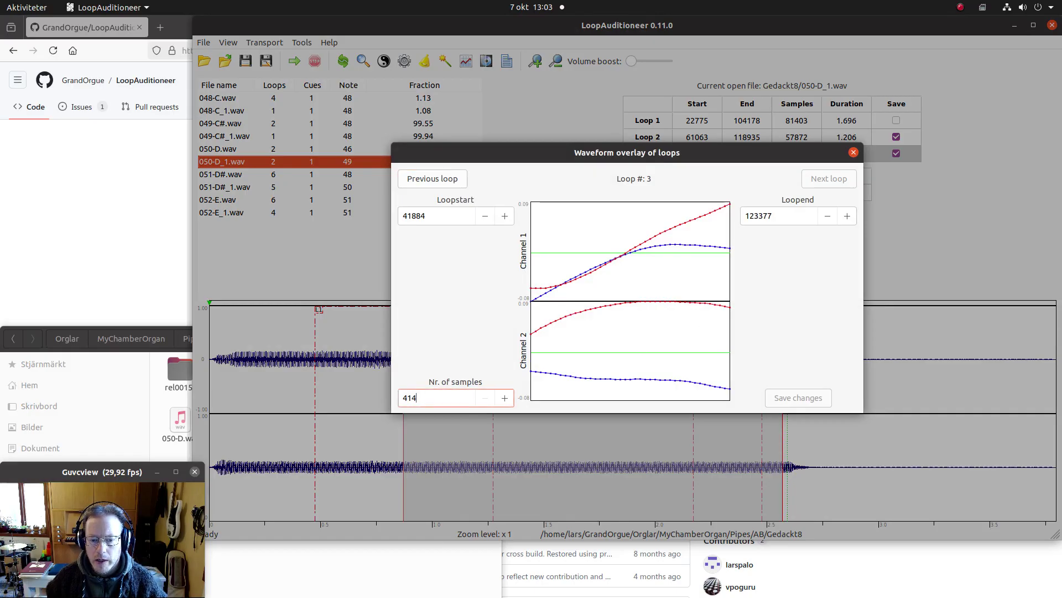
click(504, 399)
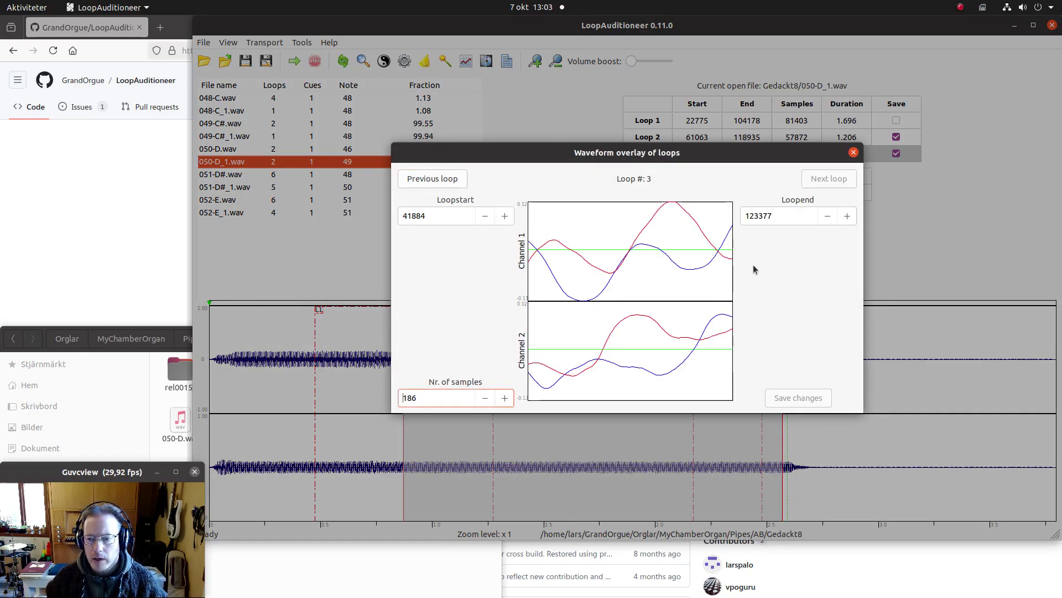
Try moving the end of Loop 3 to about 123624 in the waveform overlay.
click(847, 216)
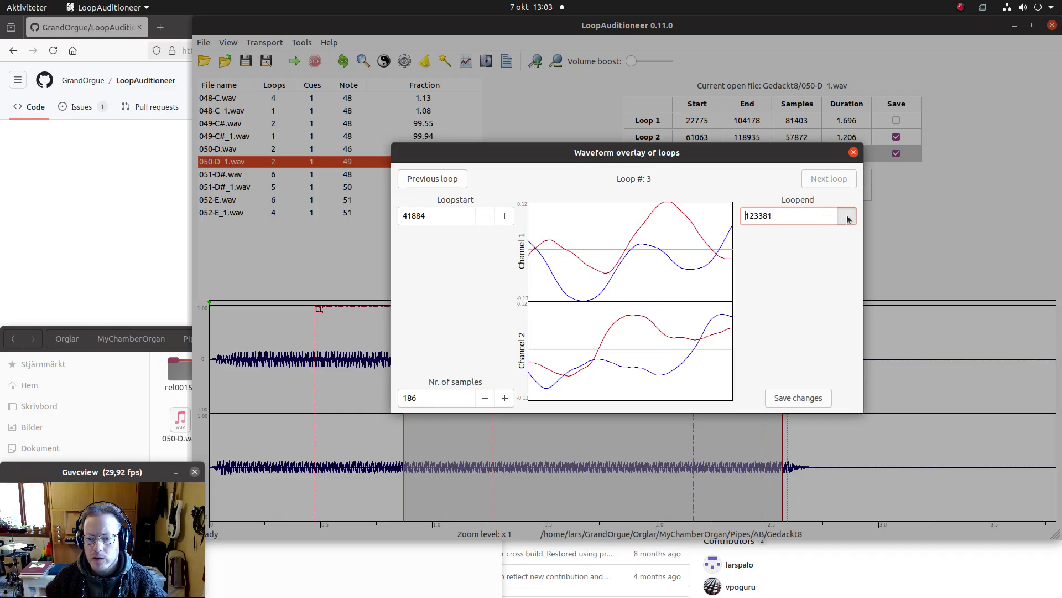
click(847, 217)
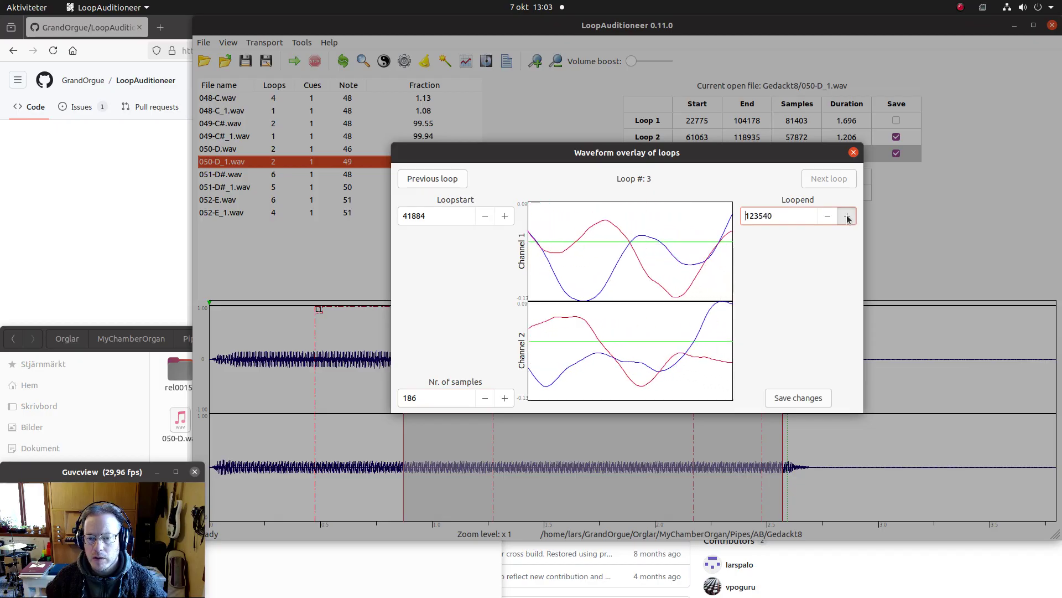
click(828, 216)
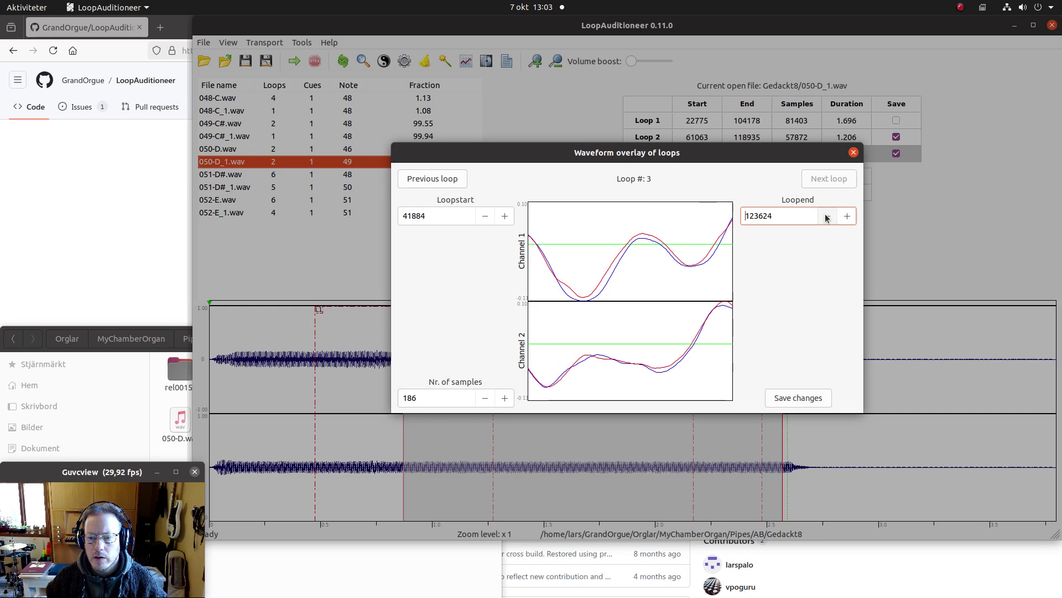
click(827, 216)
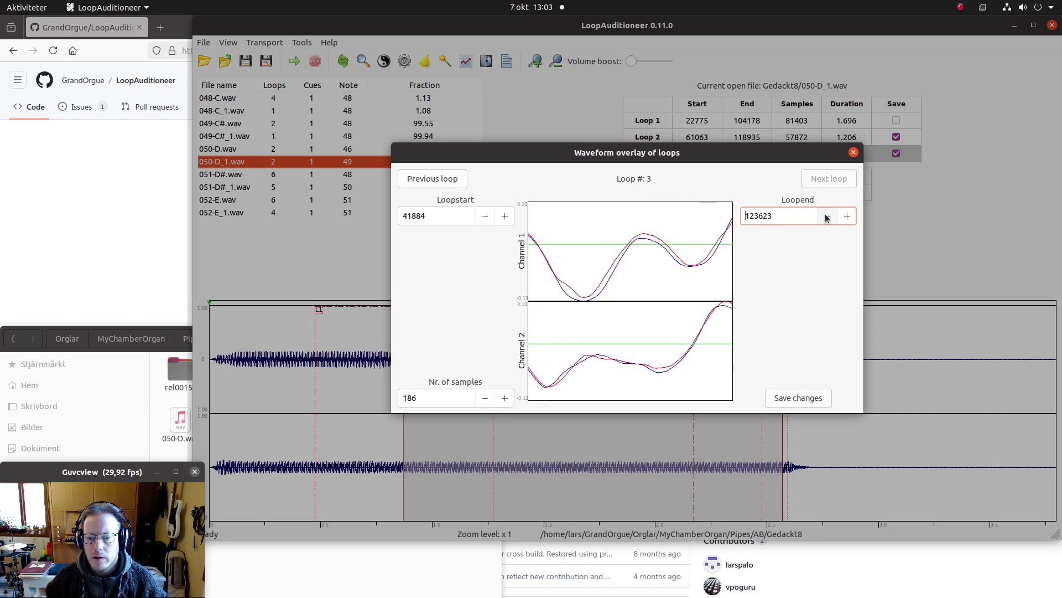
click(847, 219)
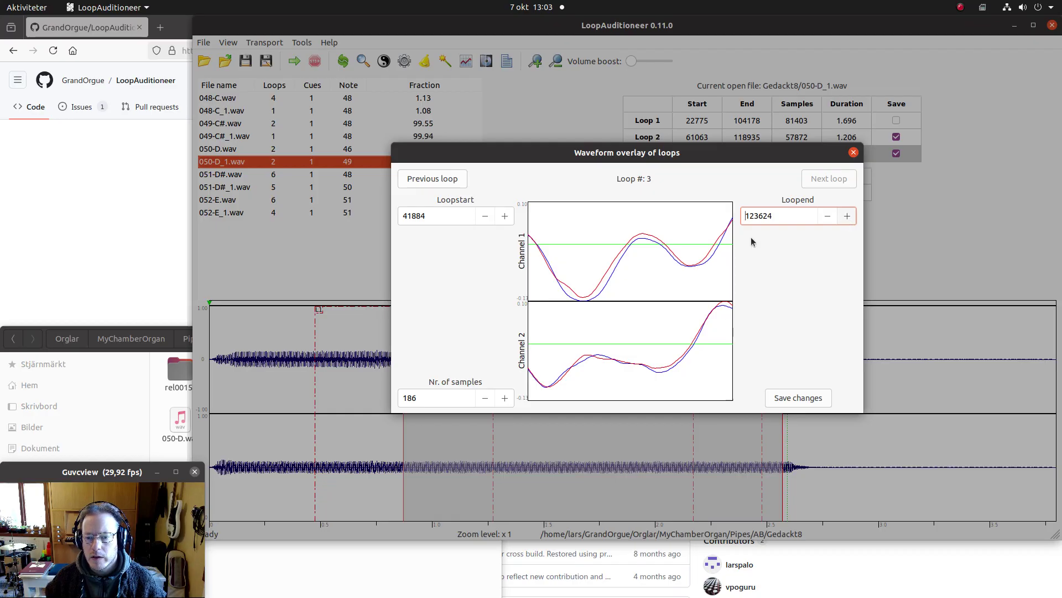
click(828, 217)
Set the end of Loop 3 to 123949, save the change and close the overlay.
click(846, 216)
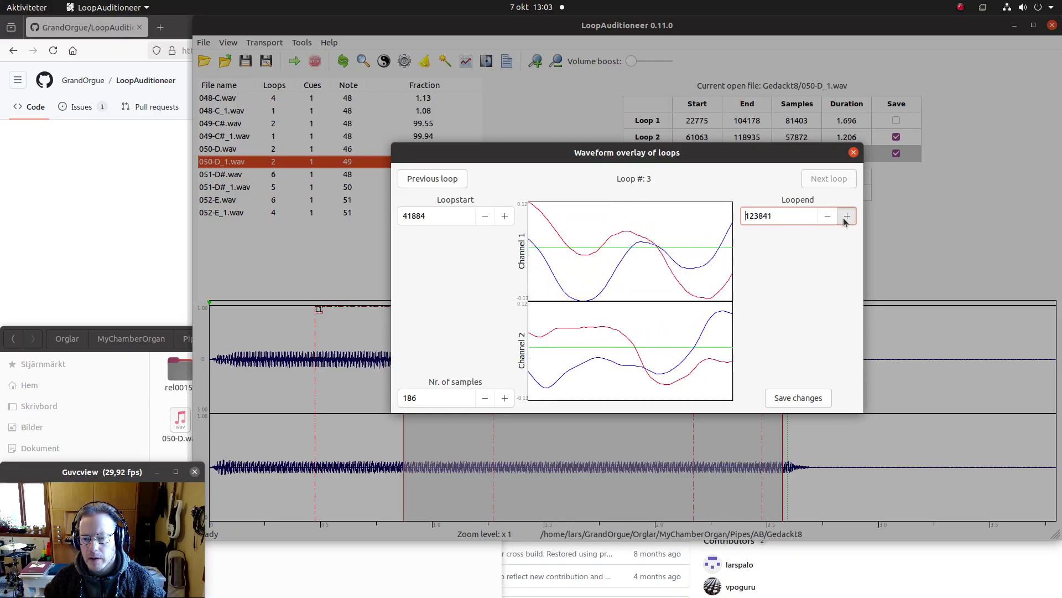
click(847, 217)
click(846, 216)
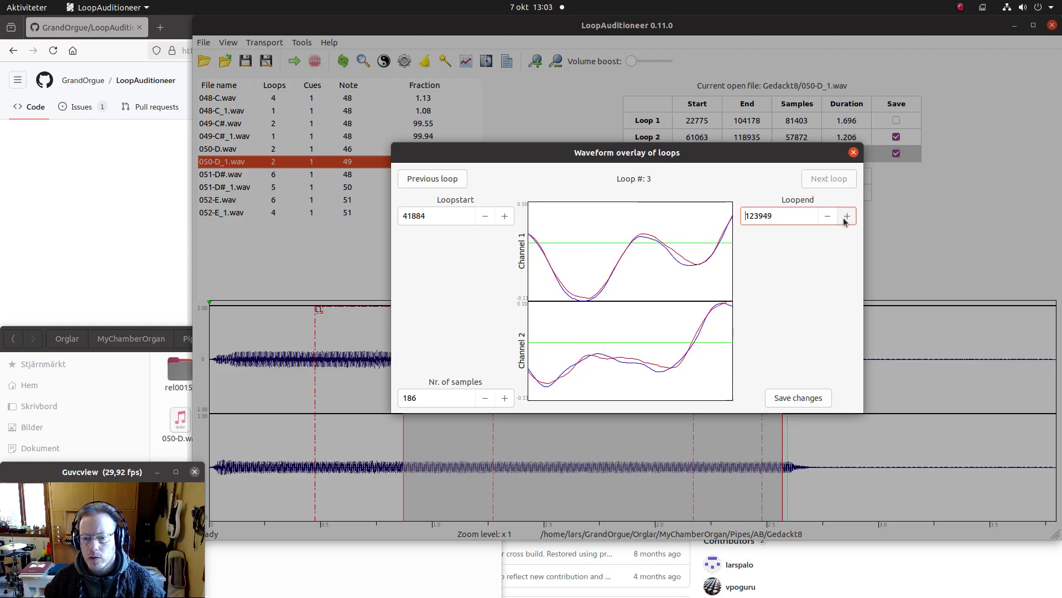
click(846, 217)
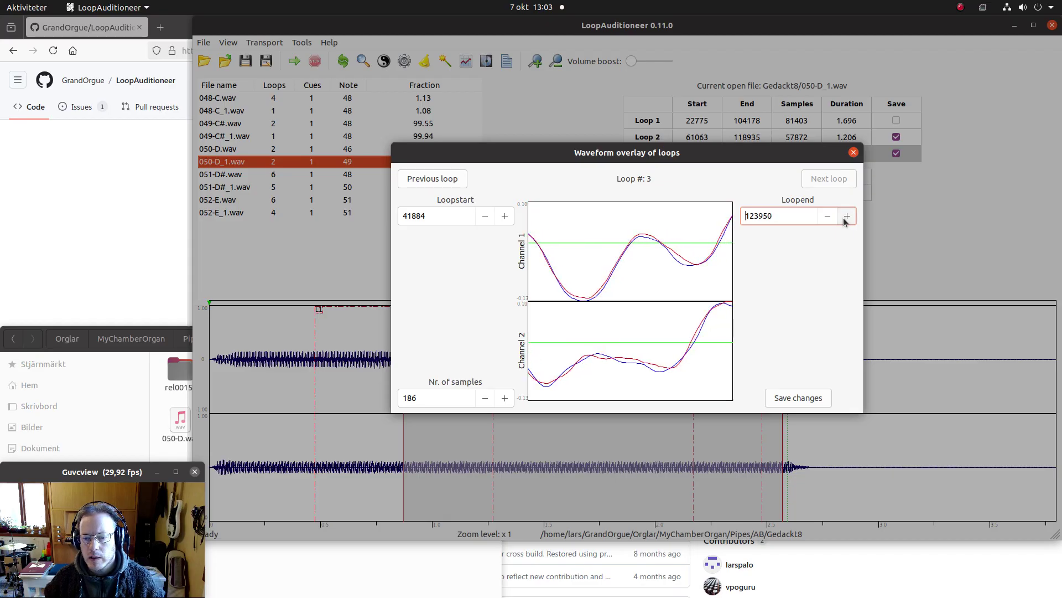
click(846, 217)
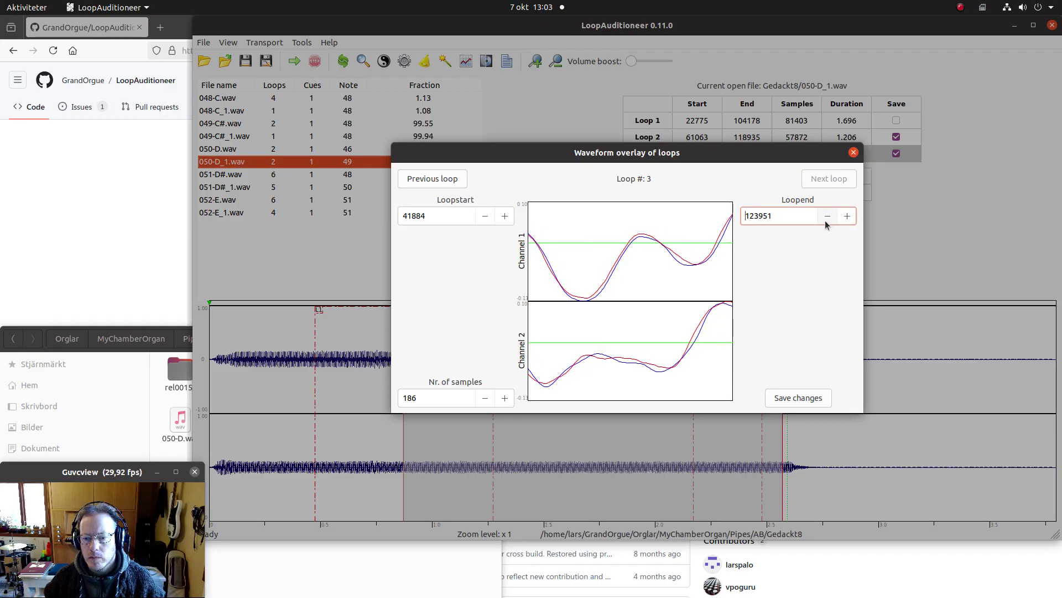
click(827, 218)
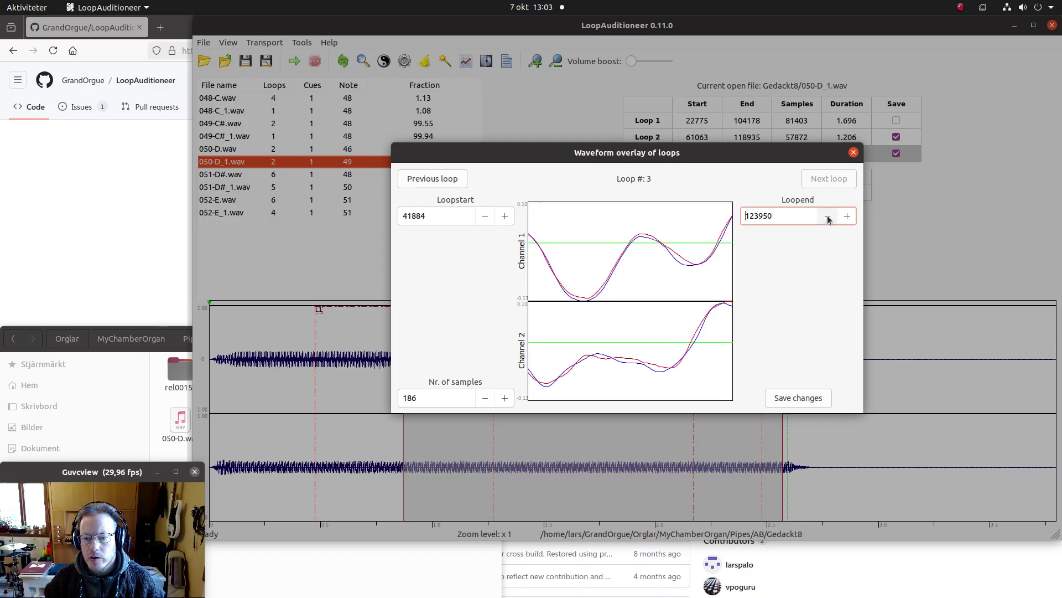
click(828, 219)
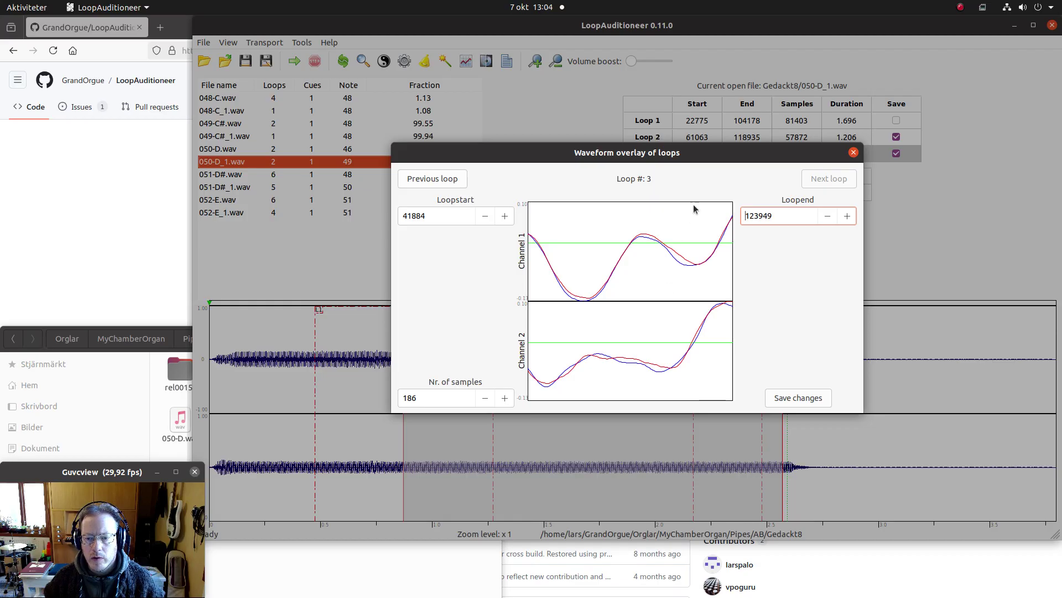
click(801, 397)
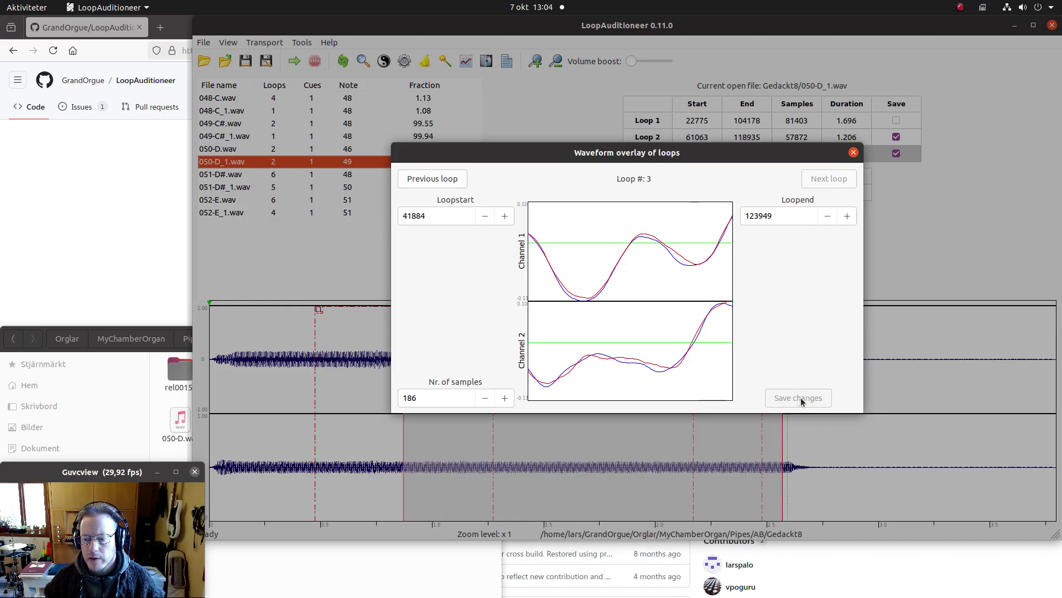
click(852, 153)
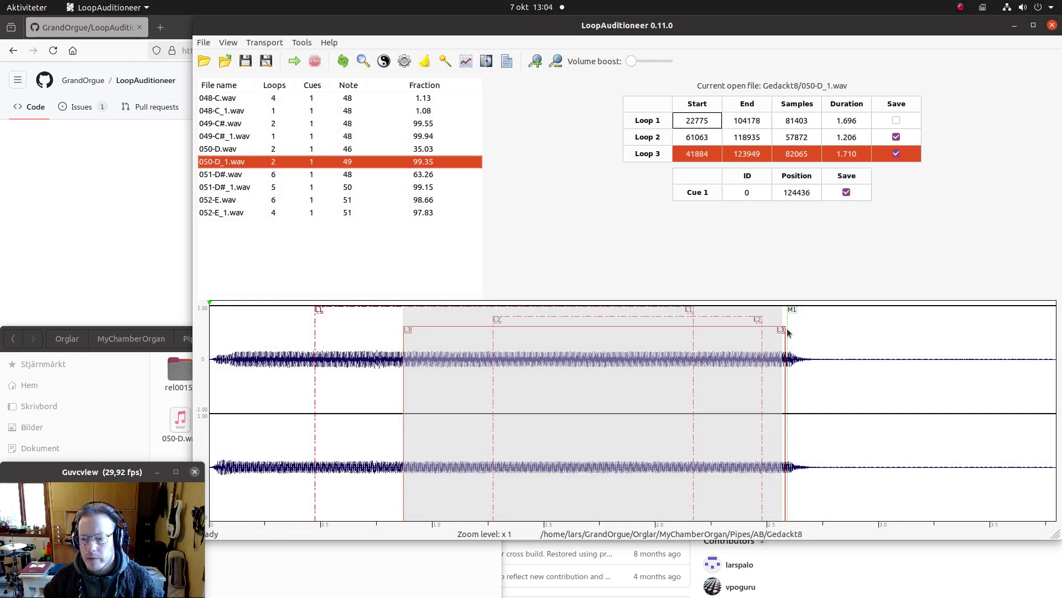
Audition the adjusted Loop 3 of 050-D_1.wav twice.
click(659, 155)
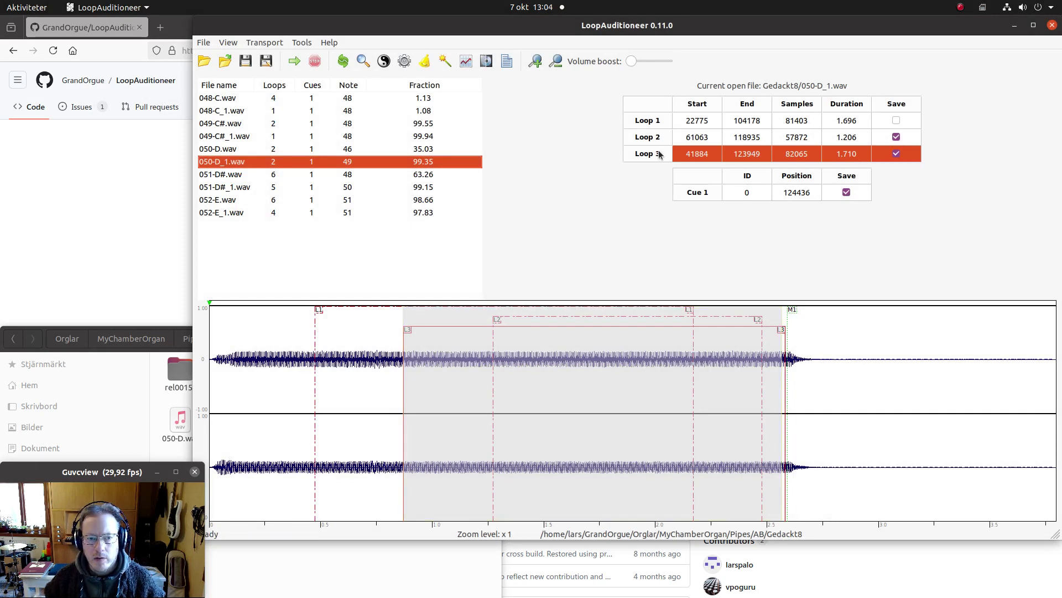
key(space)
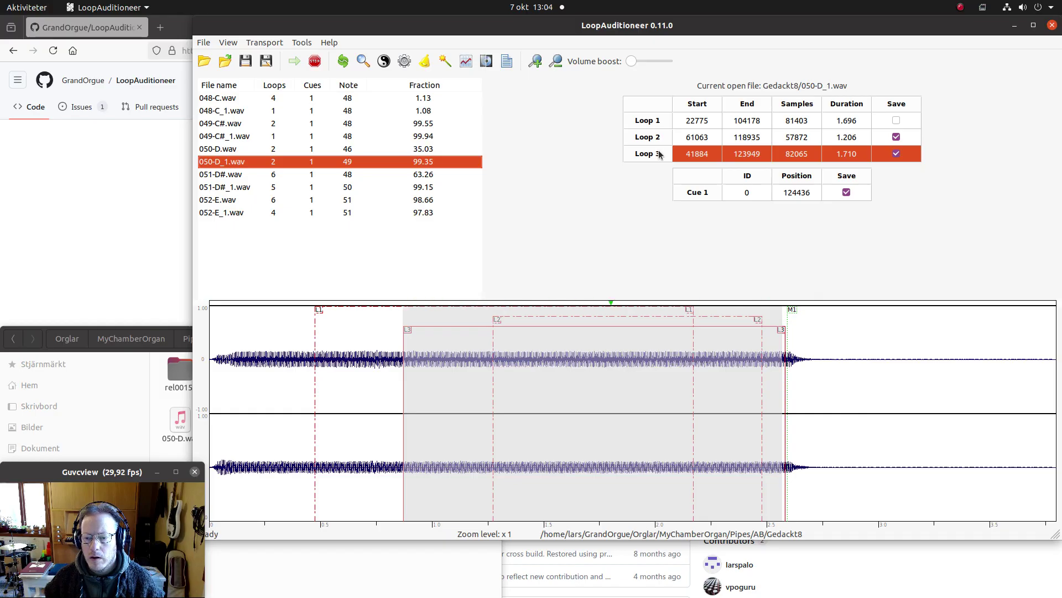
key(space)
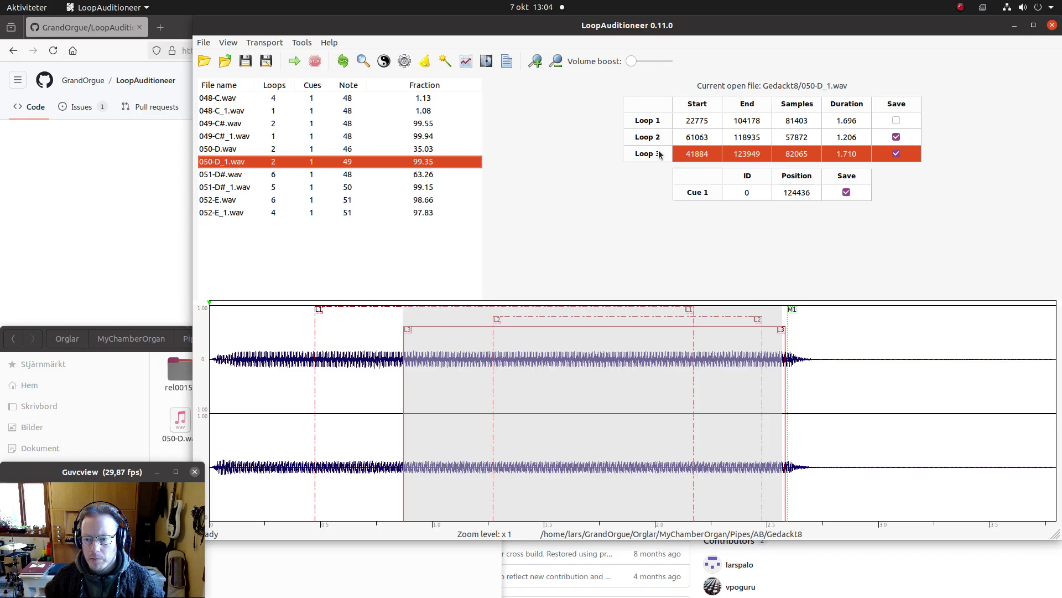
key(space)
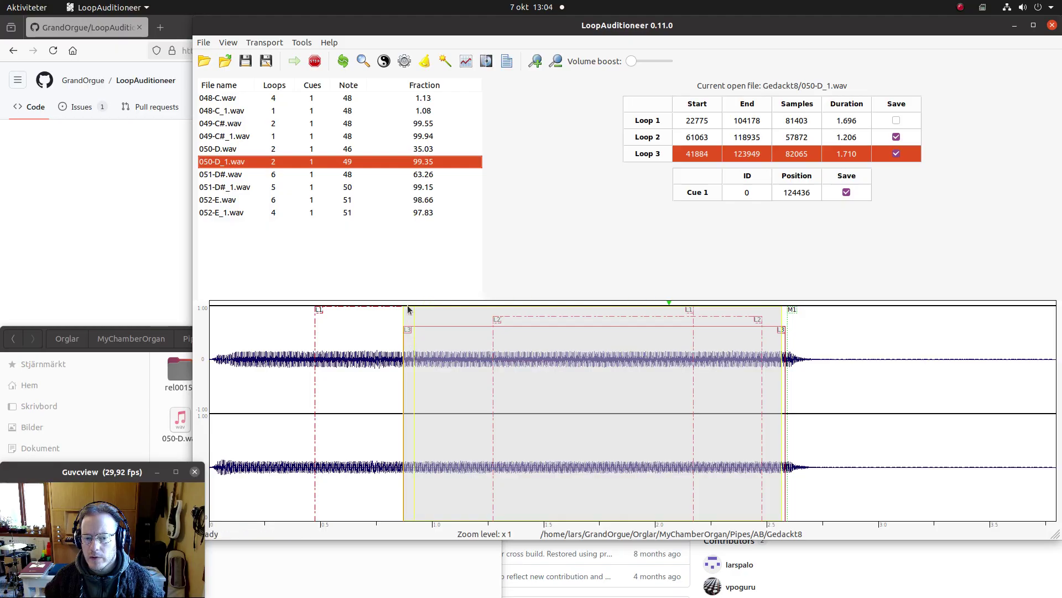
key(space)
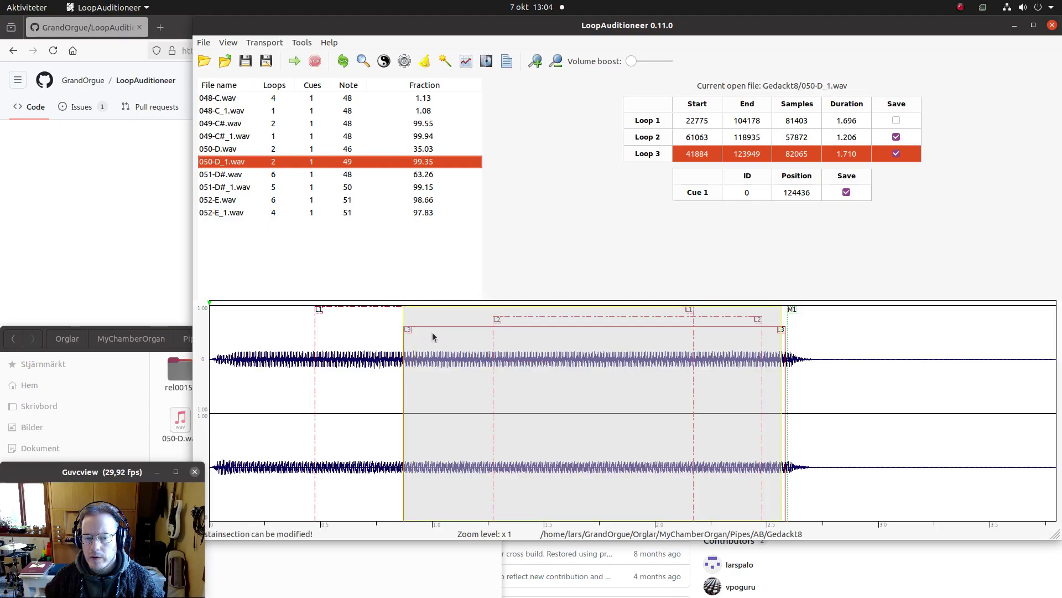
Audition Loop 1 of 050-D_1.wav and save the file with Loop 3 also excluded.
click(646, 122)
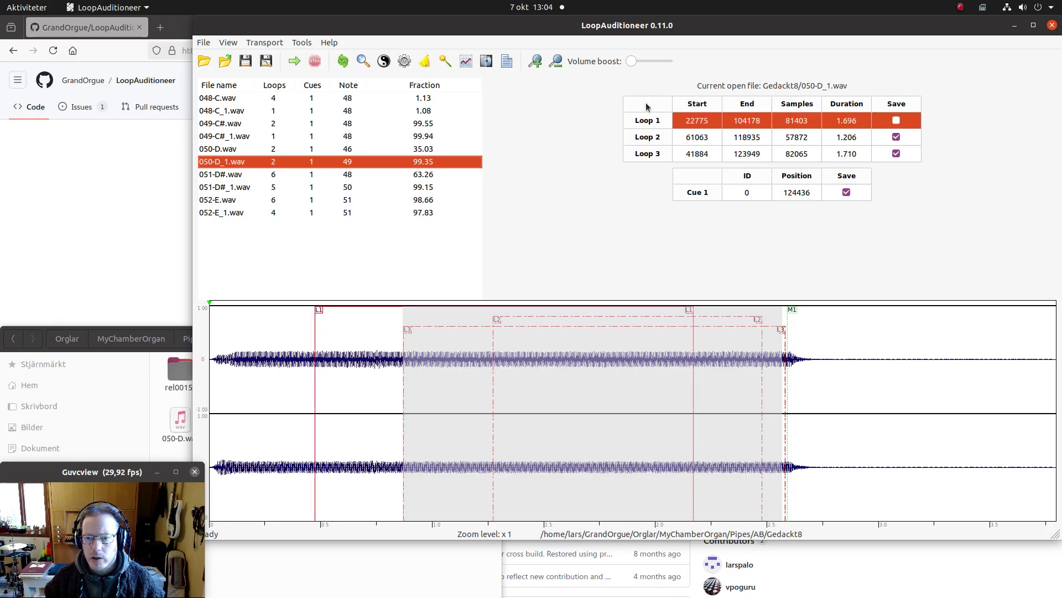
key(space)
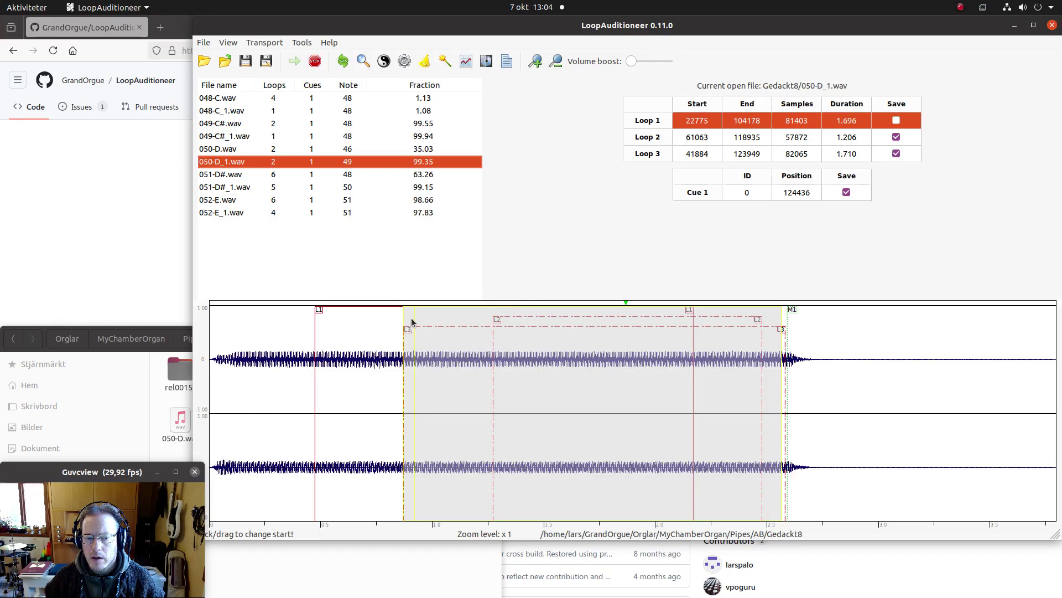
key(space)
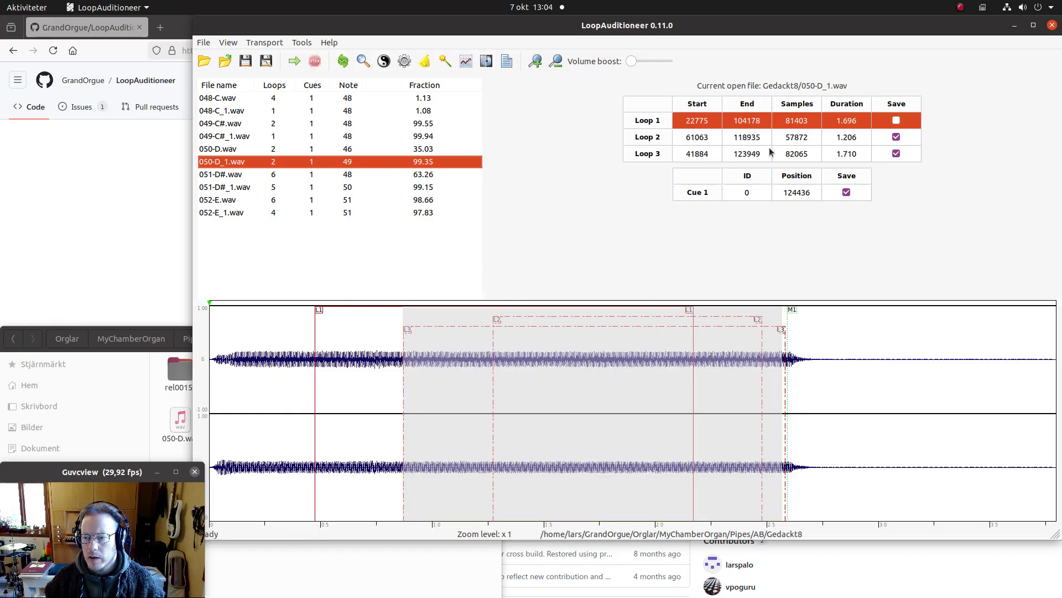
click(896, 154)
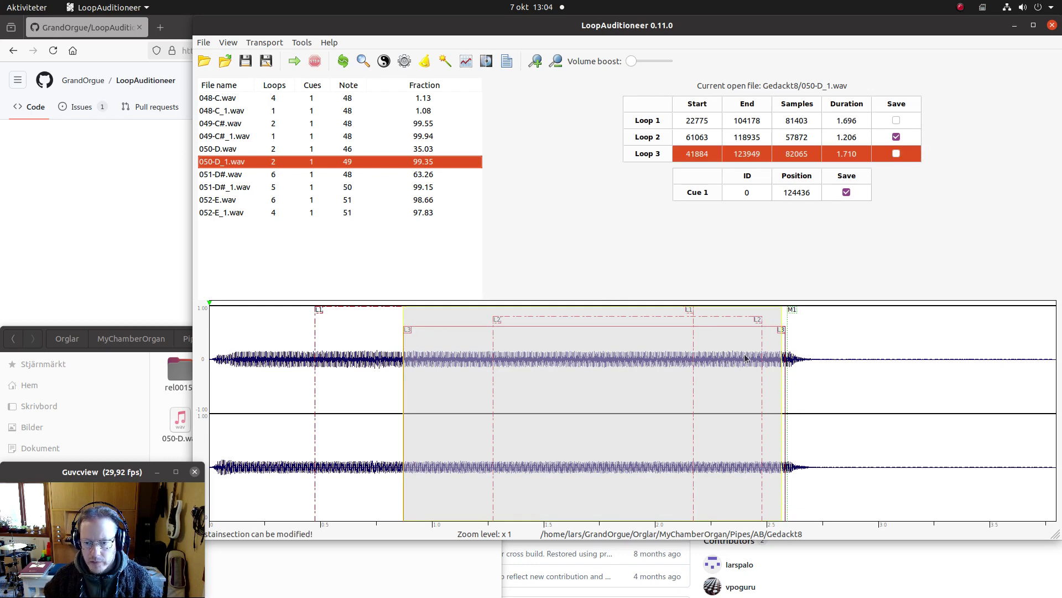
key(ctrl+s)
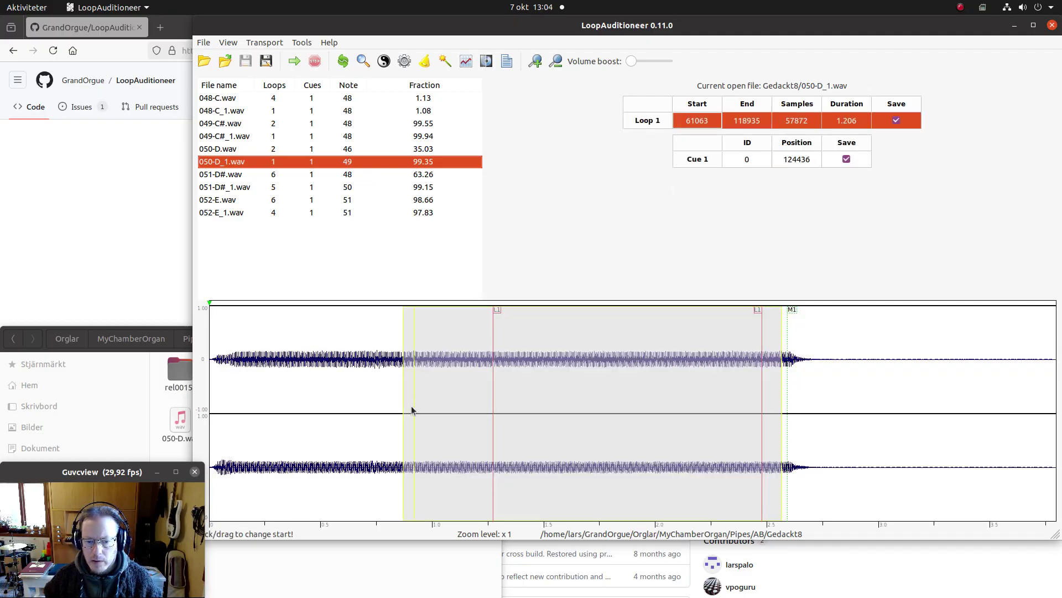
Search 050-D_1.wav for loops with the sustain section starting at about 1.59 s, and play the new Loop 2.
mouse_move(411, 406)
mouse_down()
mouse_move(570, 428)
mouse_move(585, 404)
mouse_move(570, 406)
mouse_up()
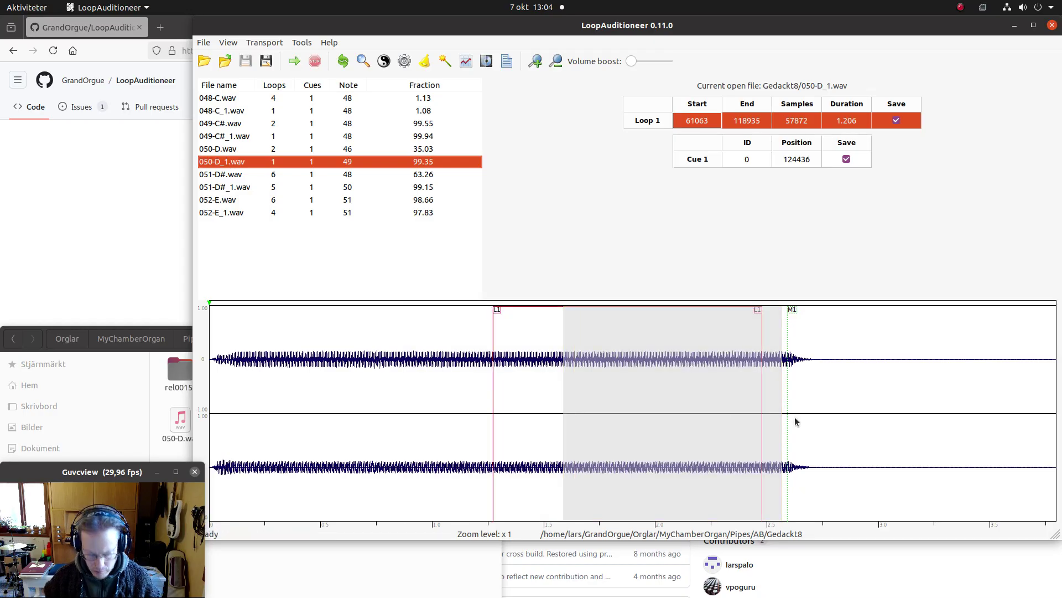
key(ctrl+l)
key(Return)
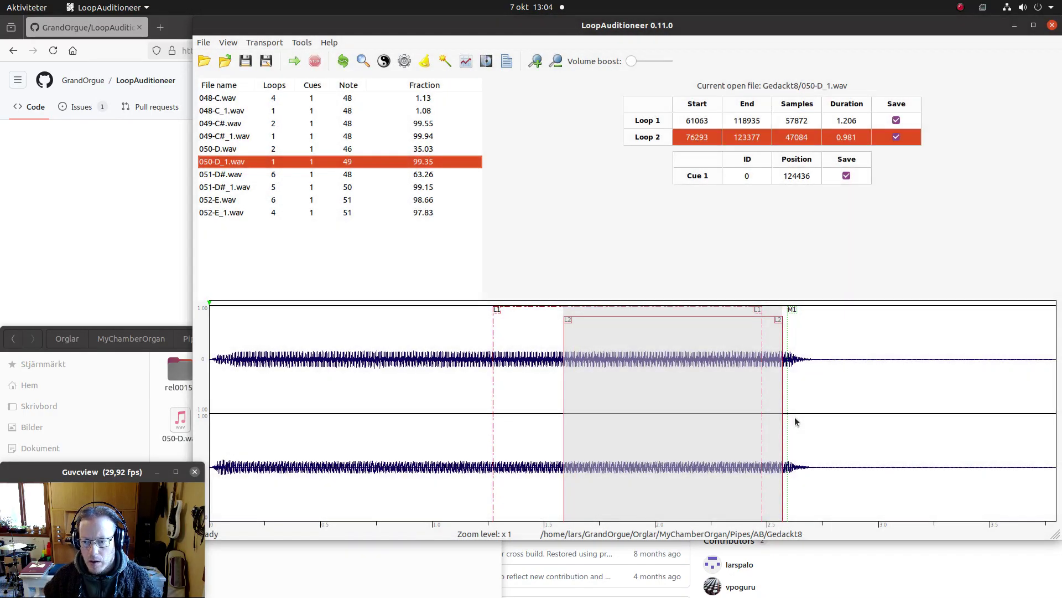
key(space)
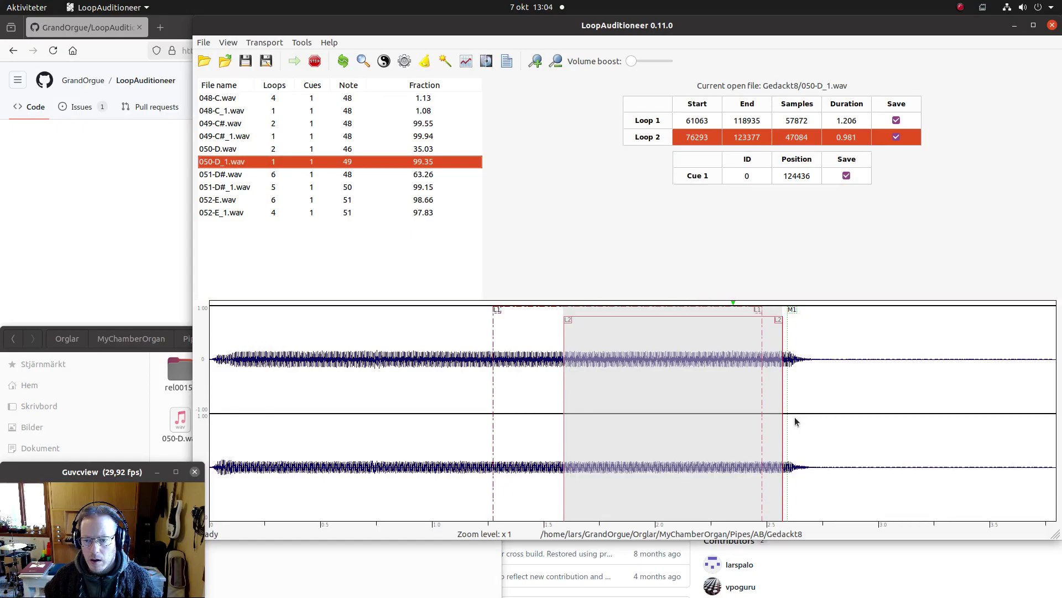
key(space)
Check Loop 2 of 050-D_1.wav in the waveform overlay with 186 samples displayed, and save the file.
key(ctrl+w)
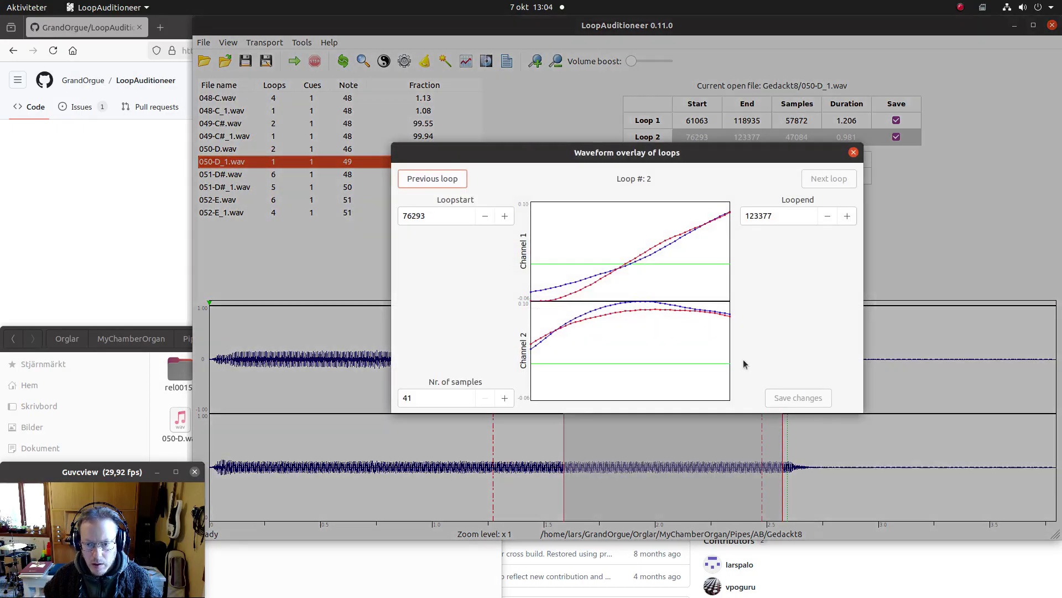
click(443, 397)
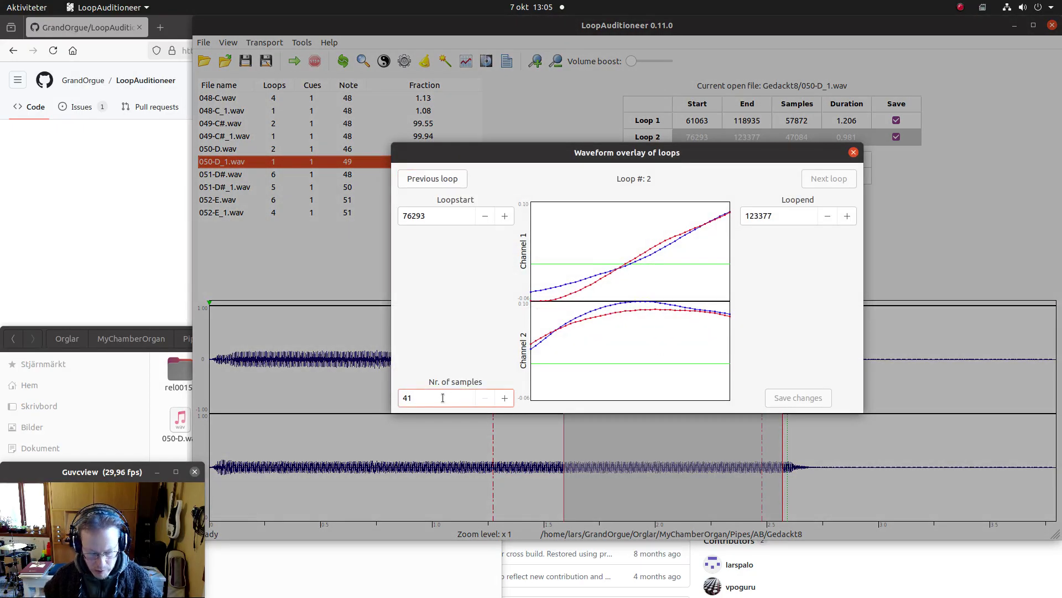
text(4)
click(504, 397)
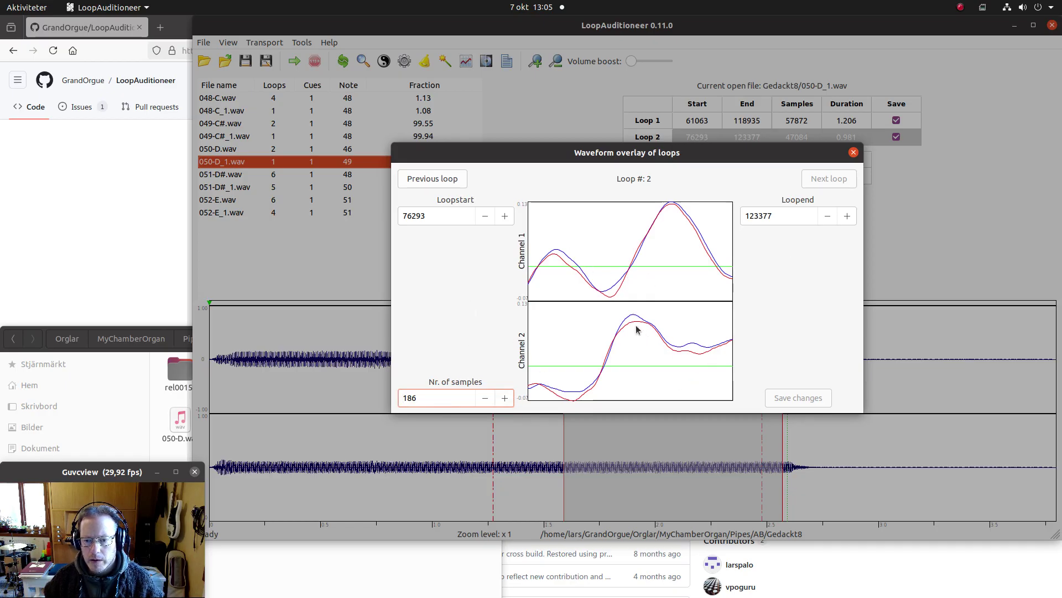
click(854, 152)
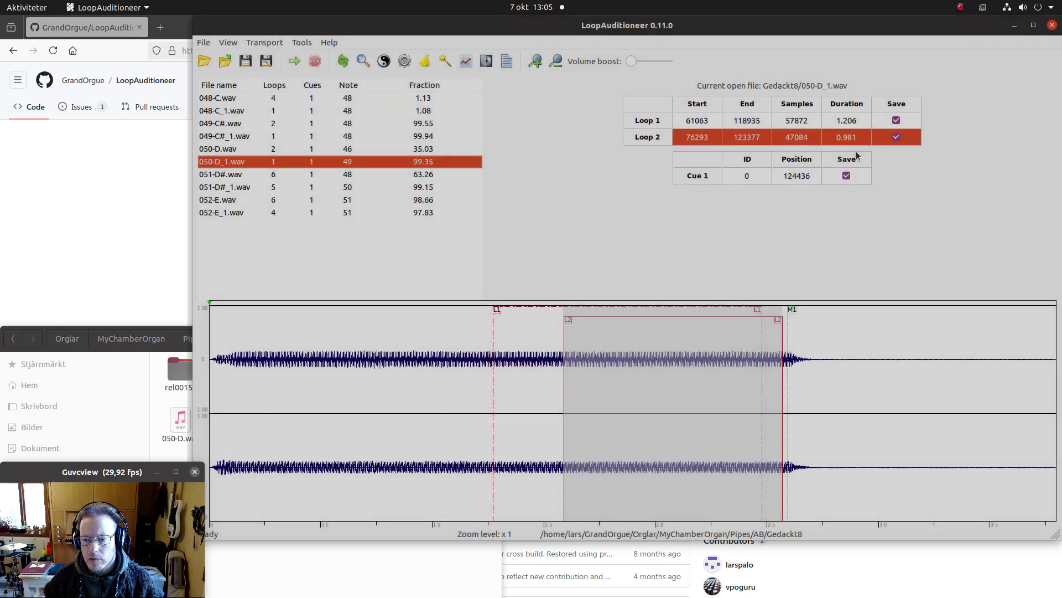
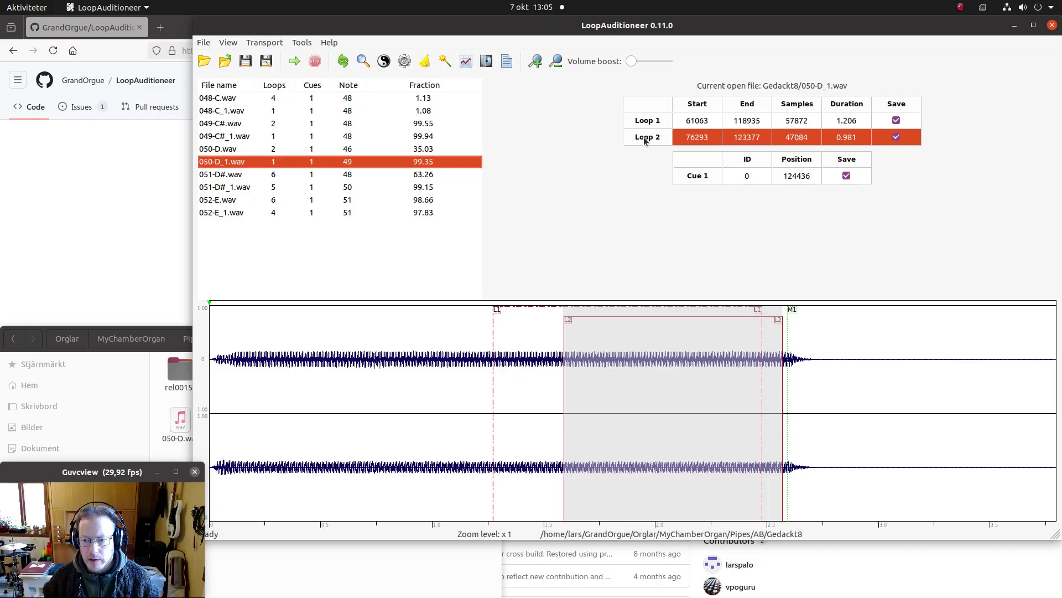
key(ctrl+s)
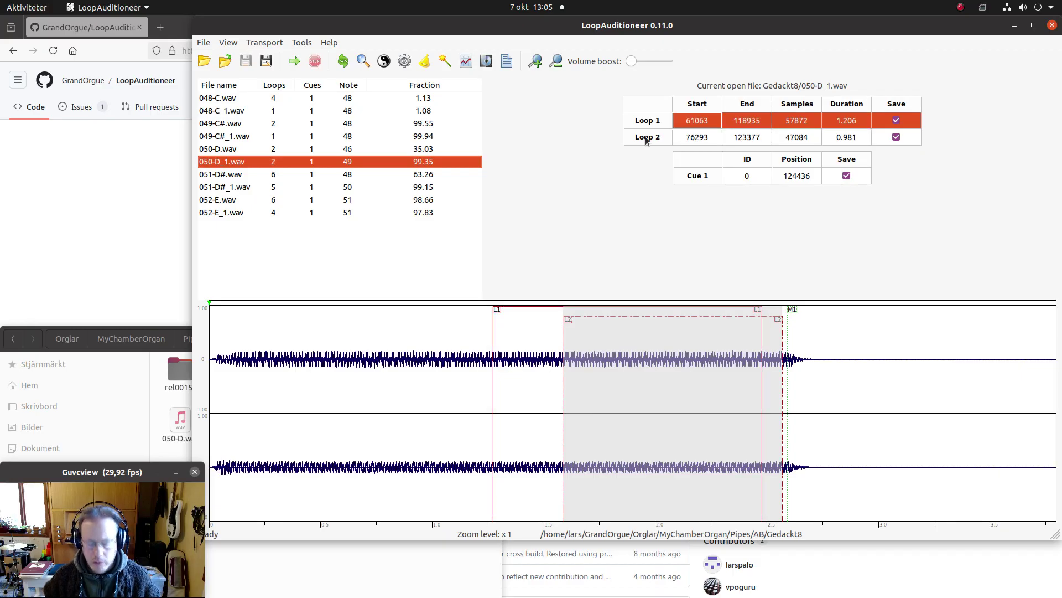
Crossfade Loop 2 of 050-D_1.wav with the Linear method over about 12 ms, and audition the crossfaded loop.
click(646, 137)
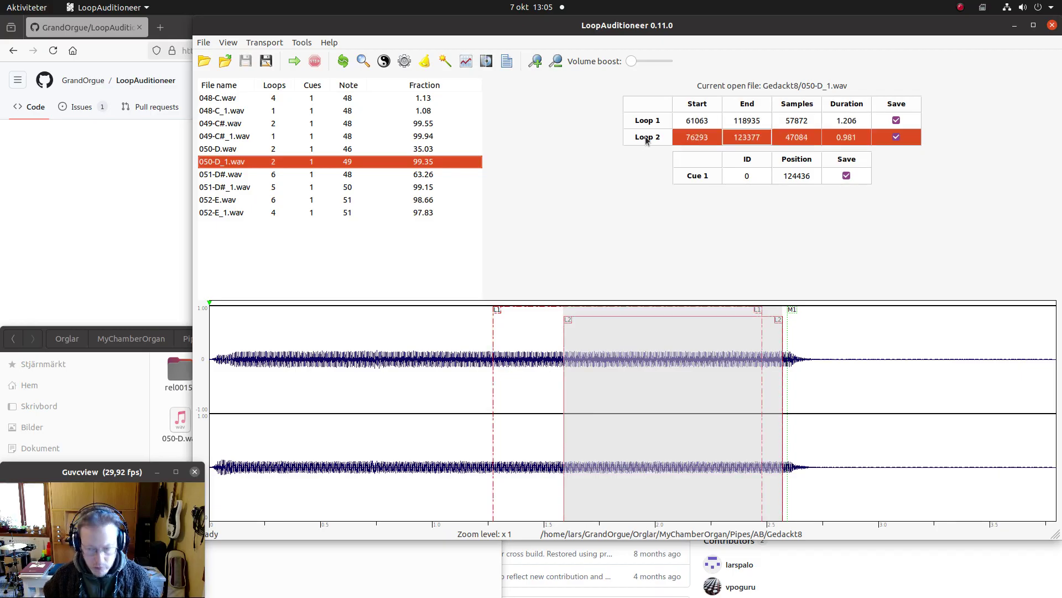
key(ctrl+x)
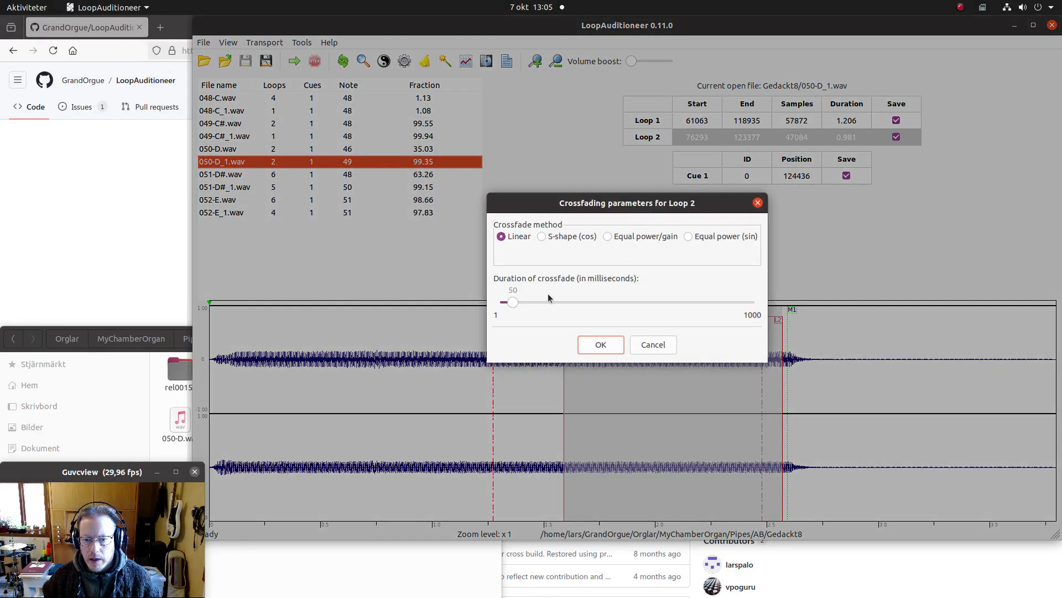
click(512, 303)
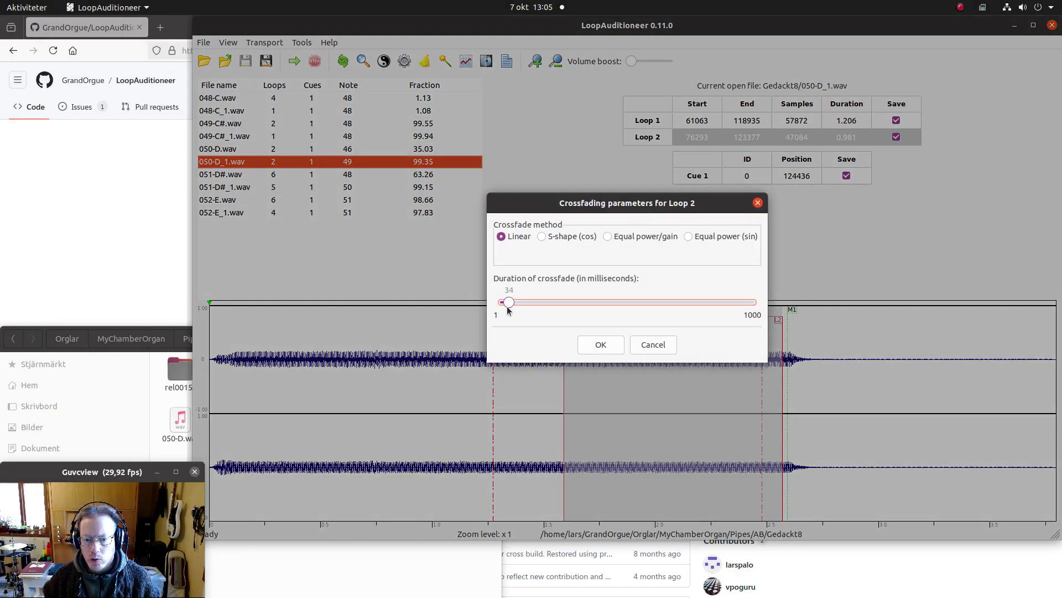
drag(507, 307, 502, 310)
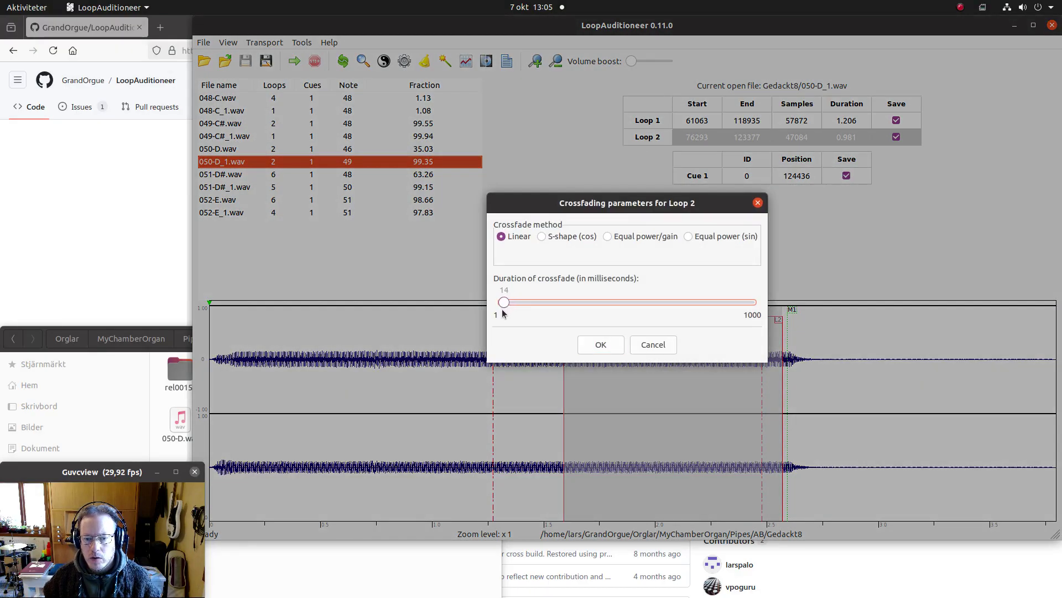
click(600, 347)
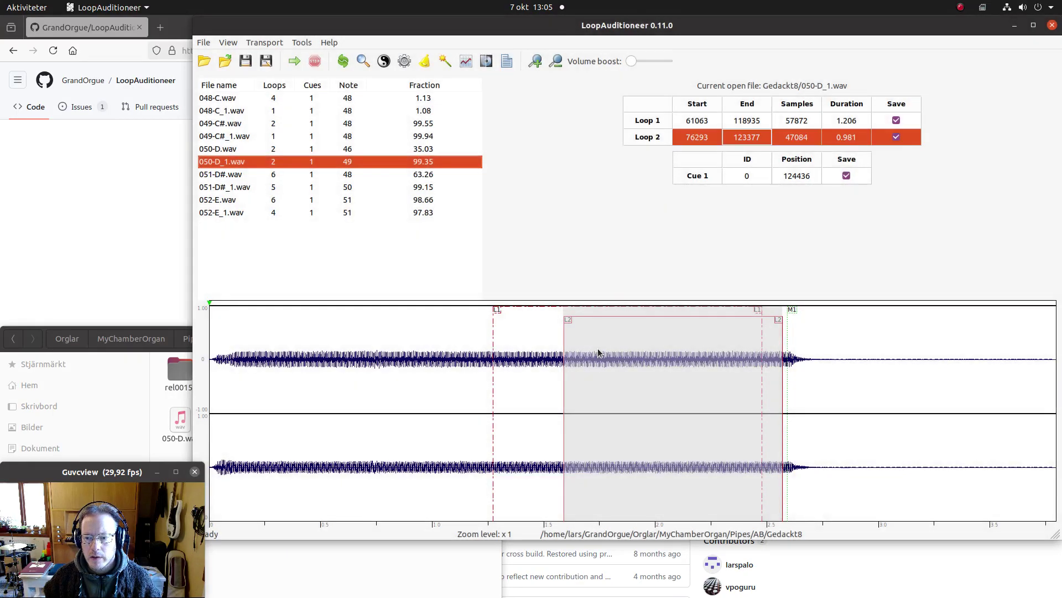
key(space)
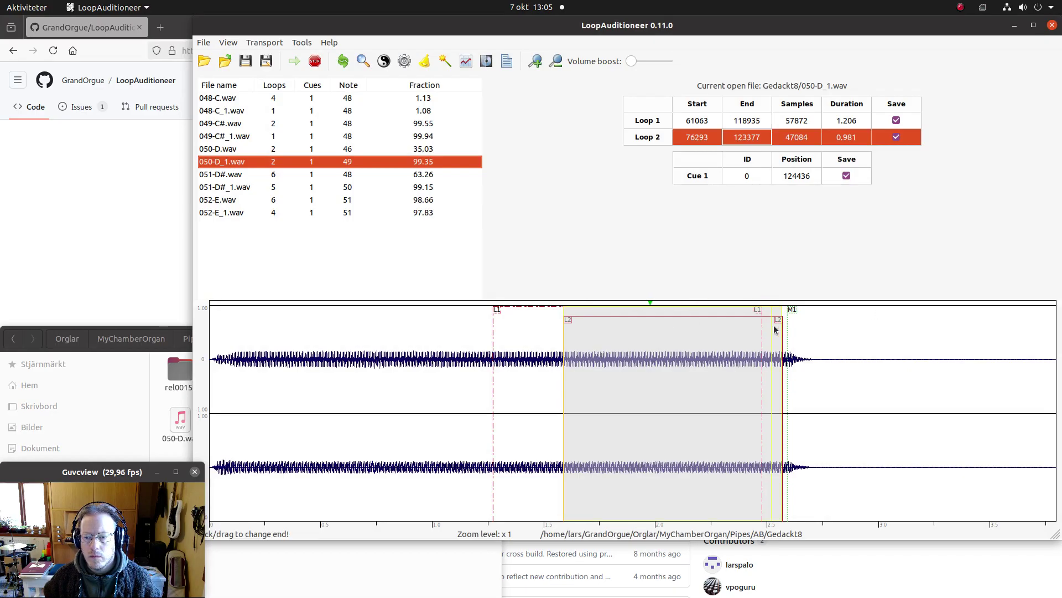
key(space)
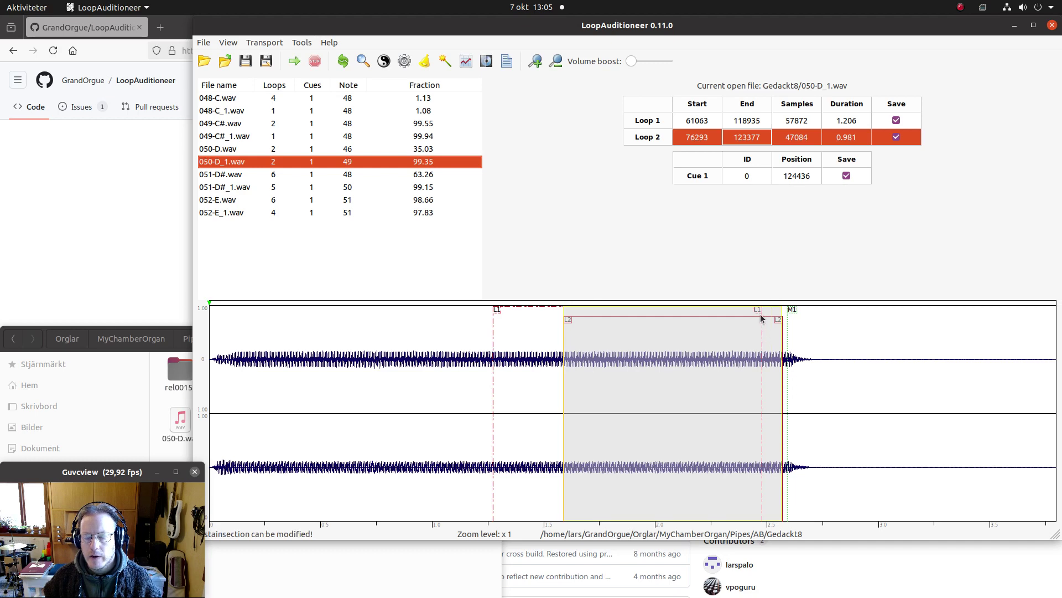
Audition Loop 1 of 050-D_1.wav and save the file with Loop 2 excluded.
double_click(659, 121)
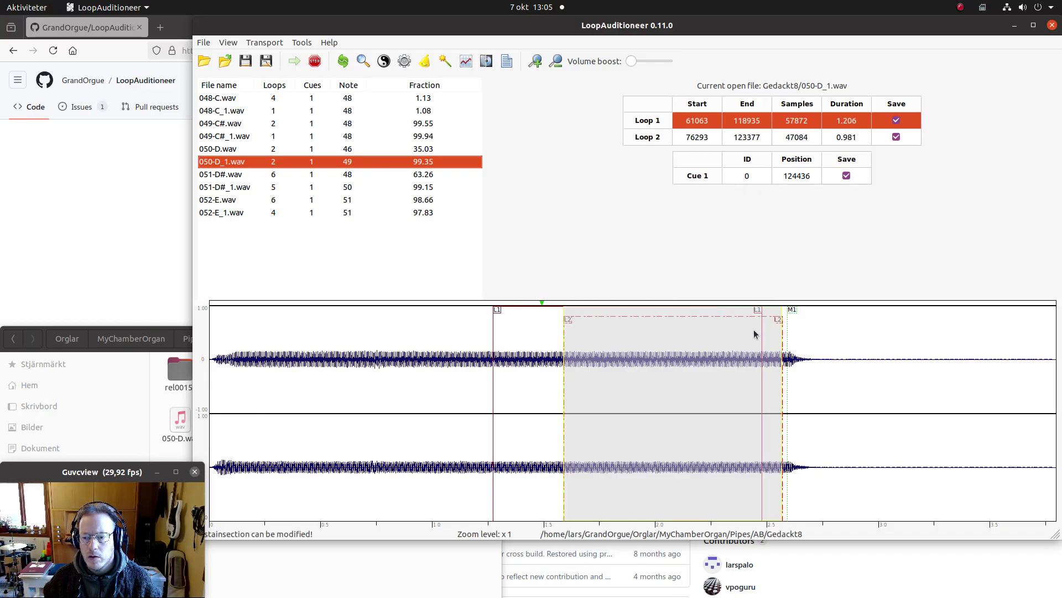
key(space)
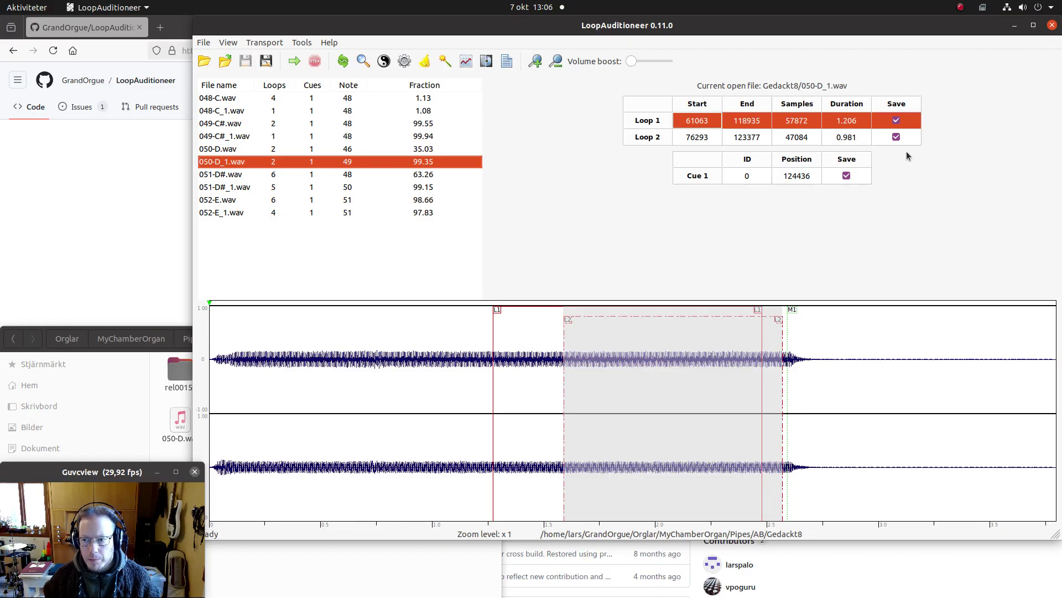
click(894, 137)
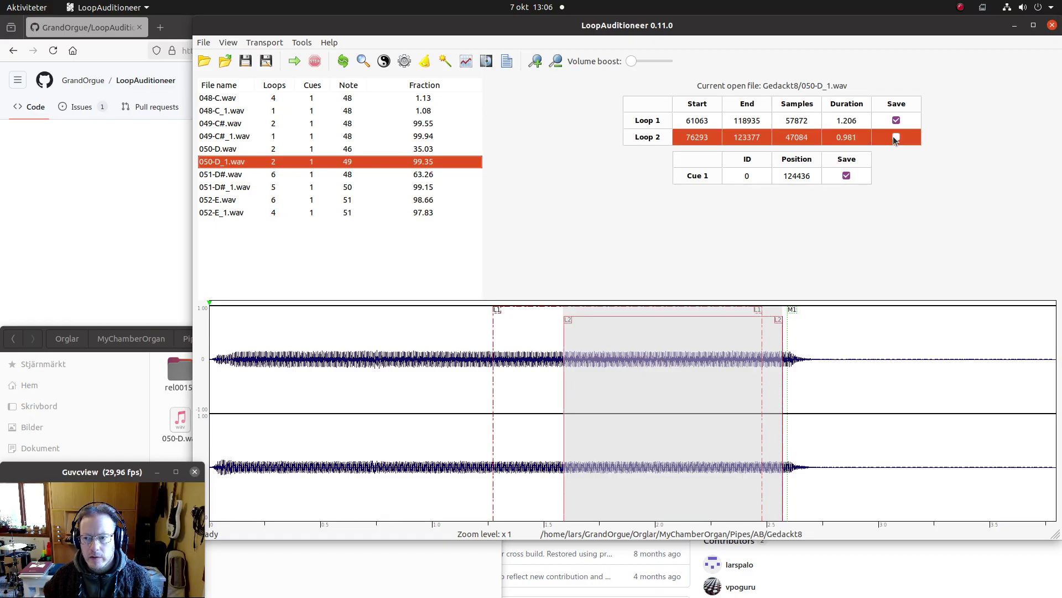
key(ctrl+s)
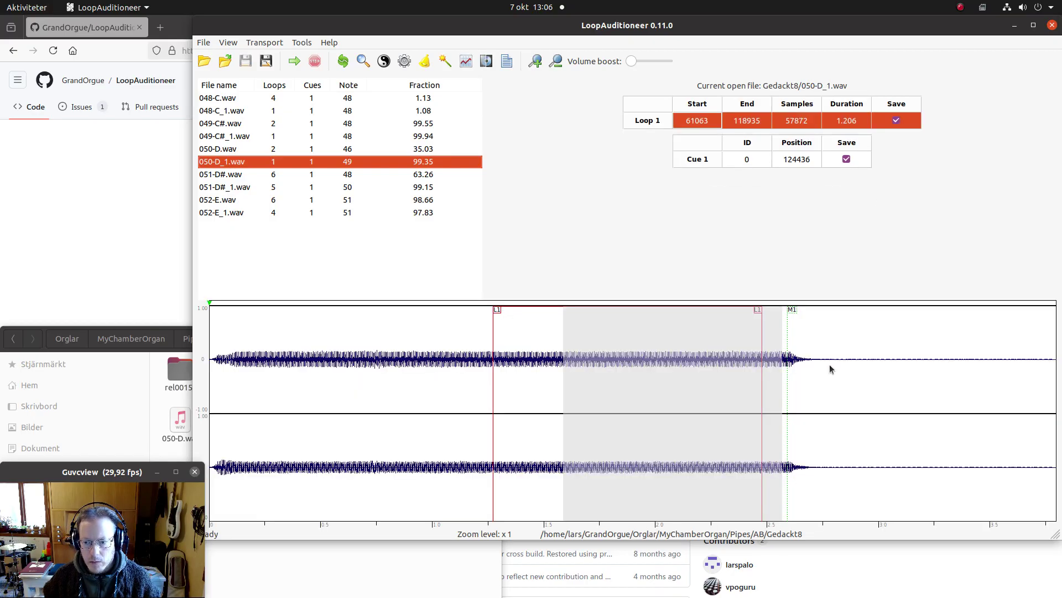
Set the sustain section to about 1.1–2.2 s, add a manual loop from sample 52672 to 107026, and play it.
mouse_move(572, 440)
mouse_down()
mouse_move(452, 445)
mouse_move(461, 451)
mouse_up()
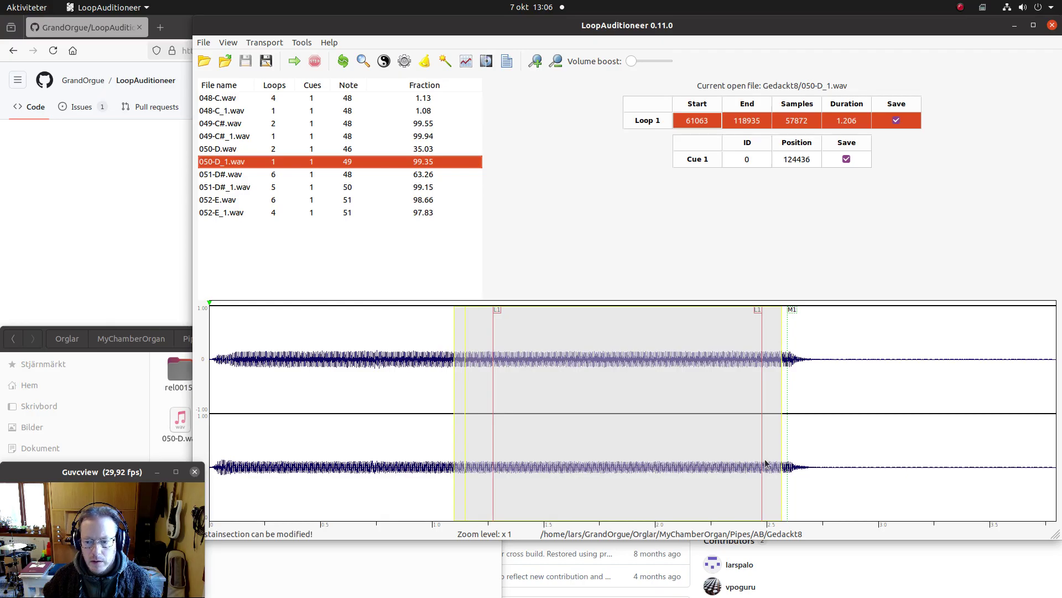
mouse_move(777, 459)
mouse_down()
mouse_move(671, 461)
mouse_move(700, 462)
mouse_up()
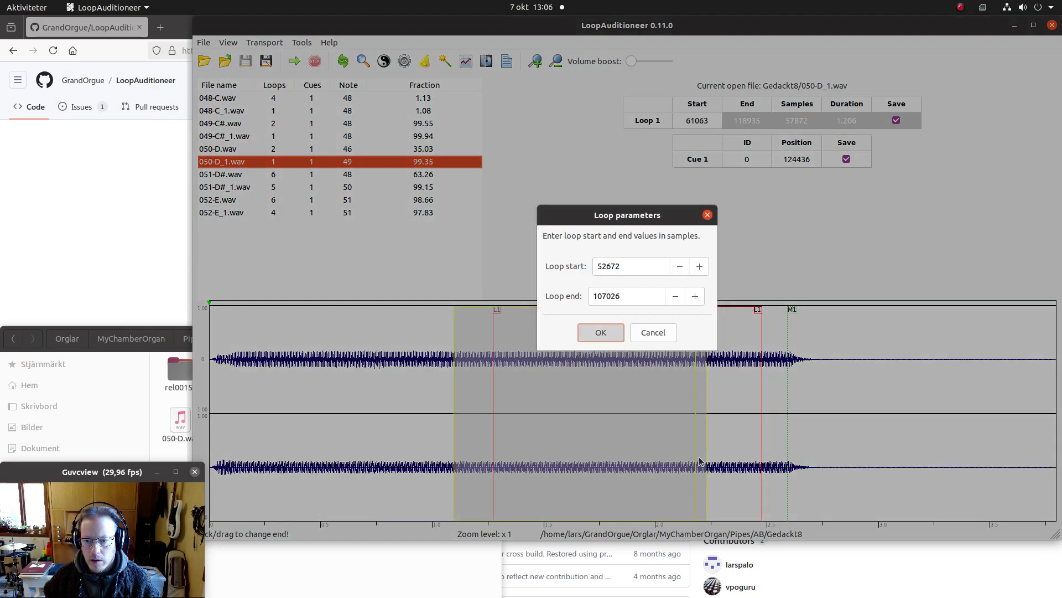
key(Return)
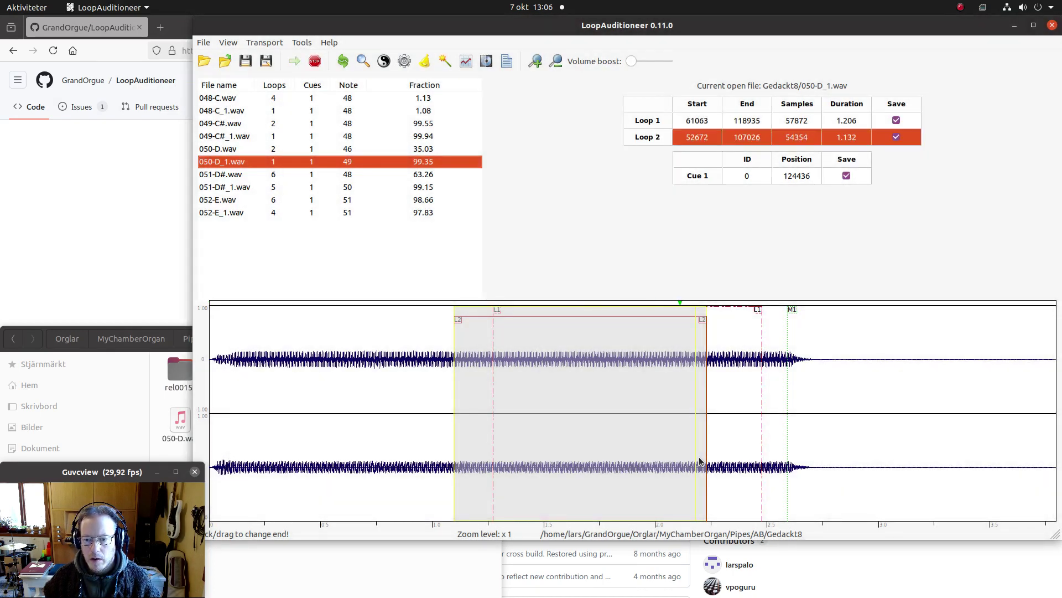
key(space)
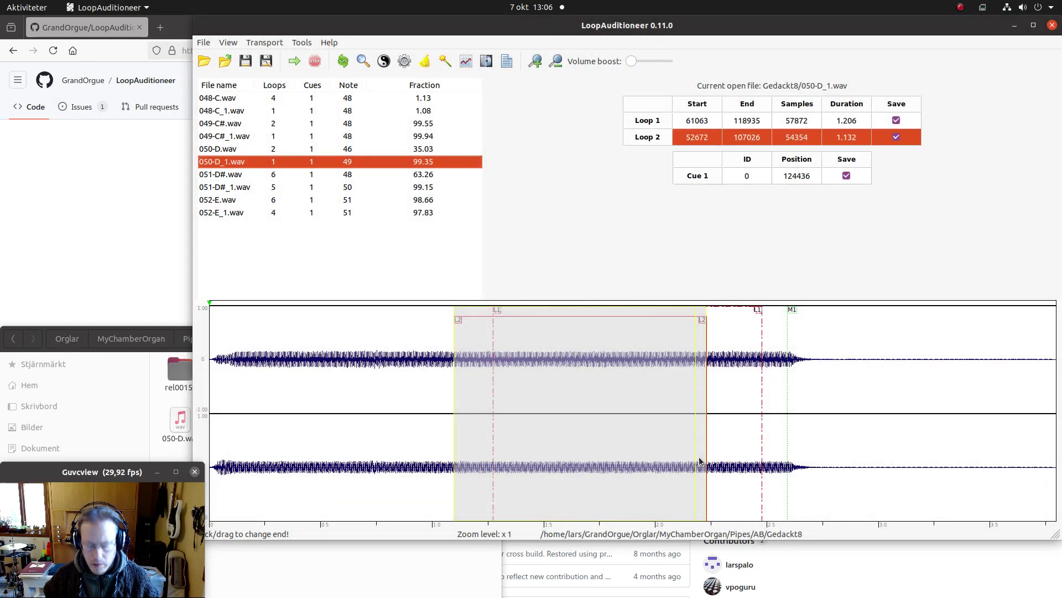
Show the new Loop 2 in the waveform overlay with 186 samples displayed.
key(w)
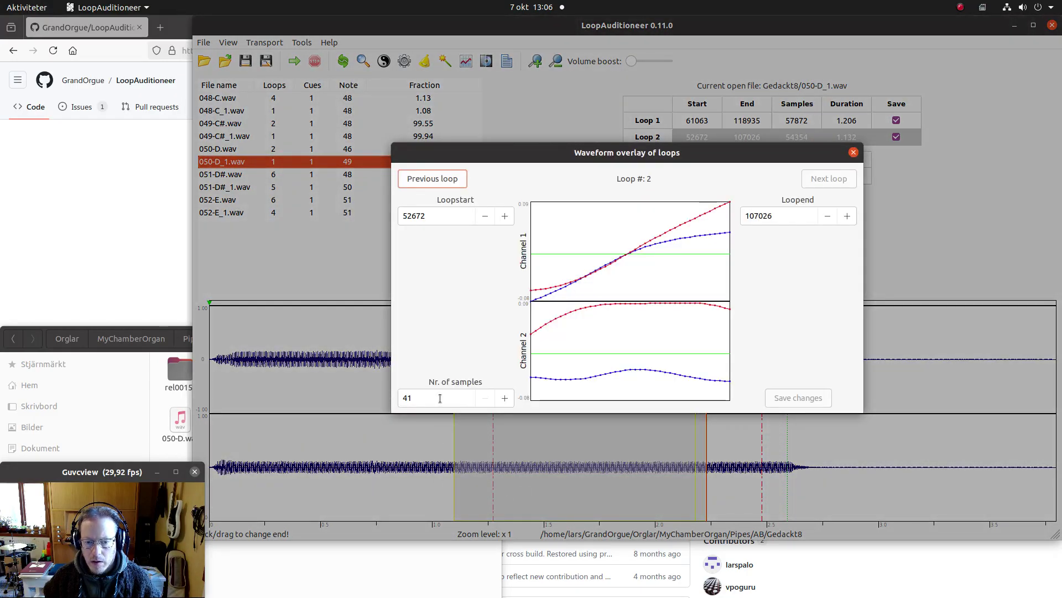
click(441, 398)
text(4)
click(505, 398)
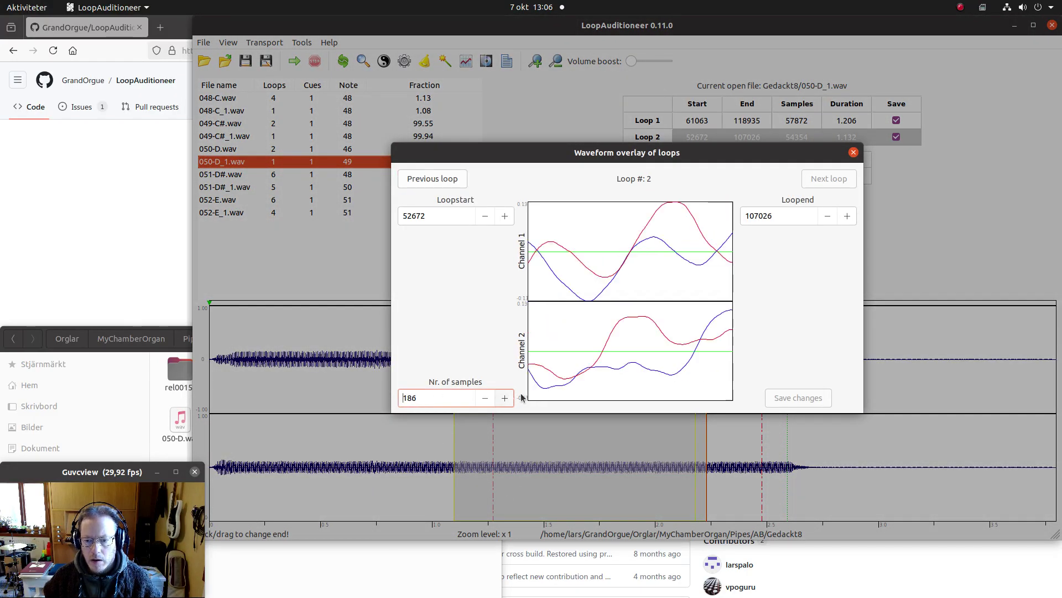
Adjust the loop end of Loop 2 to 107922 so both channels' waveforms align, and save the loop changes.
click(832, 218)
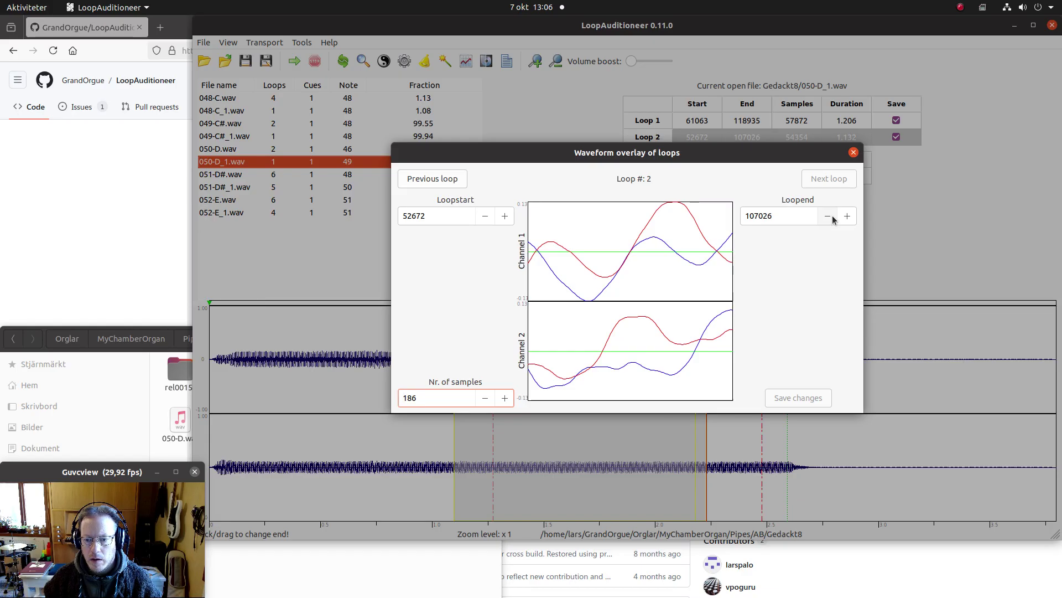
click(847, 216)
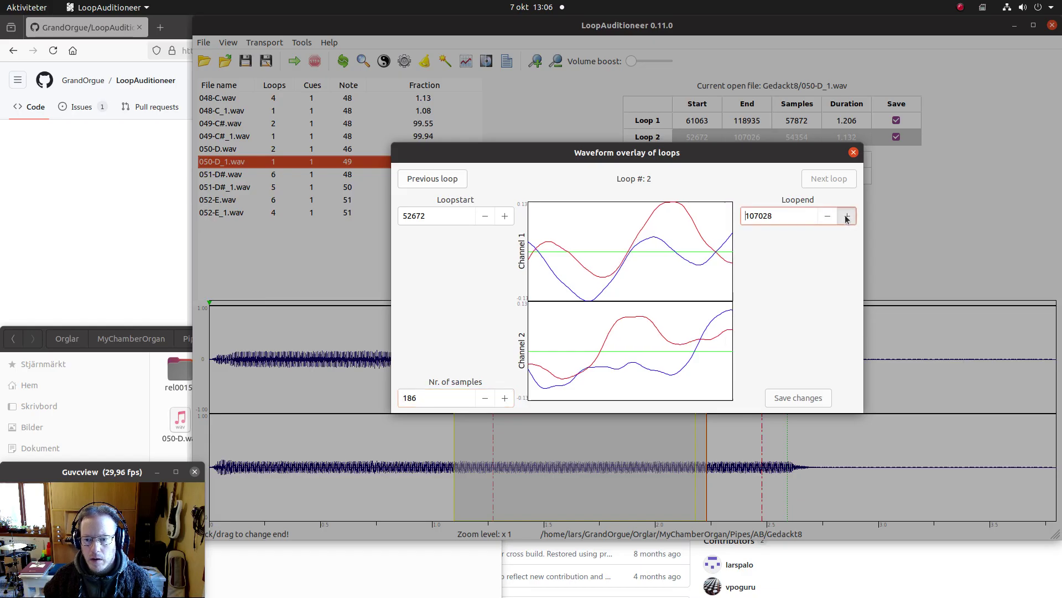
click(847, 216)
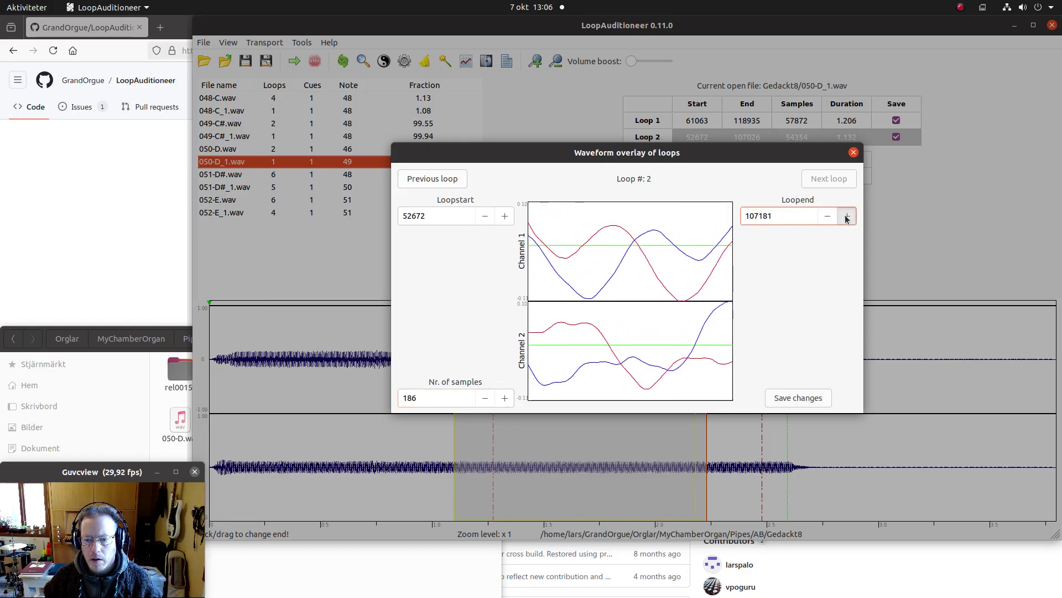
click(847, 217)
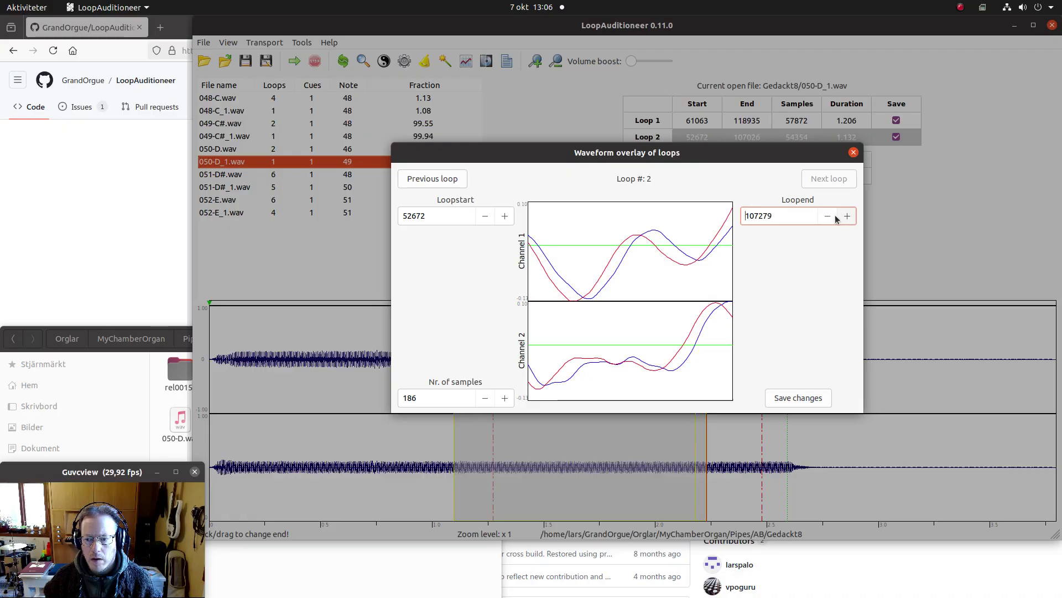
click(833, 218)
click(833, 218)
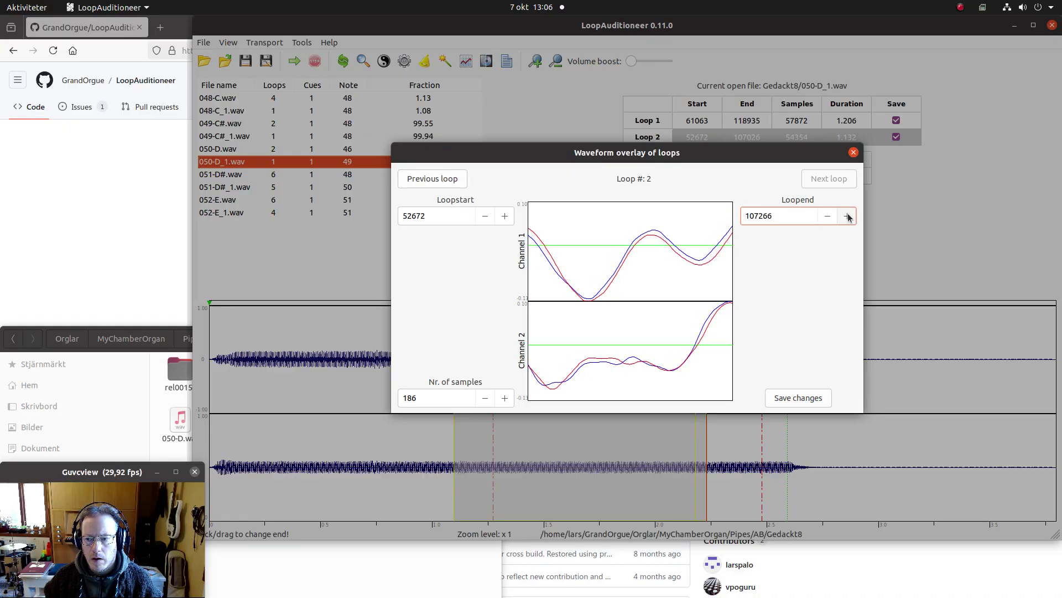
click(847, 216)
click(847, 216)
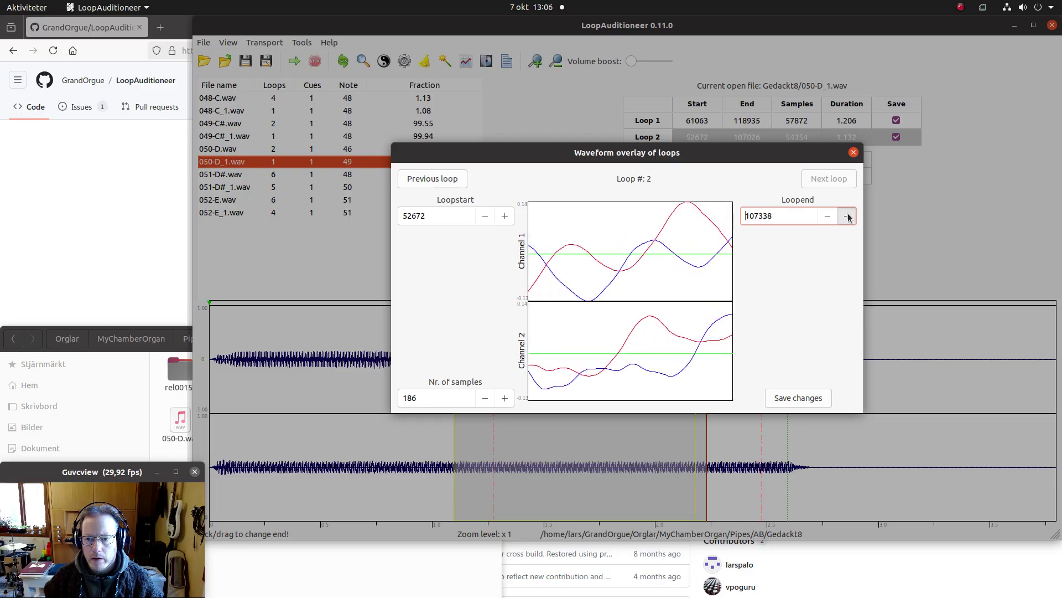
click(848, 216)
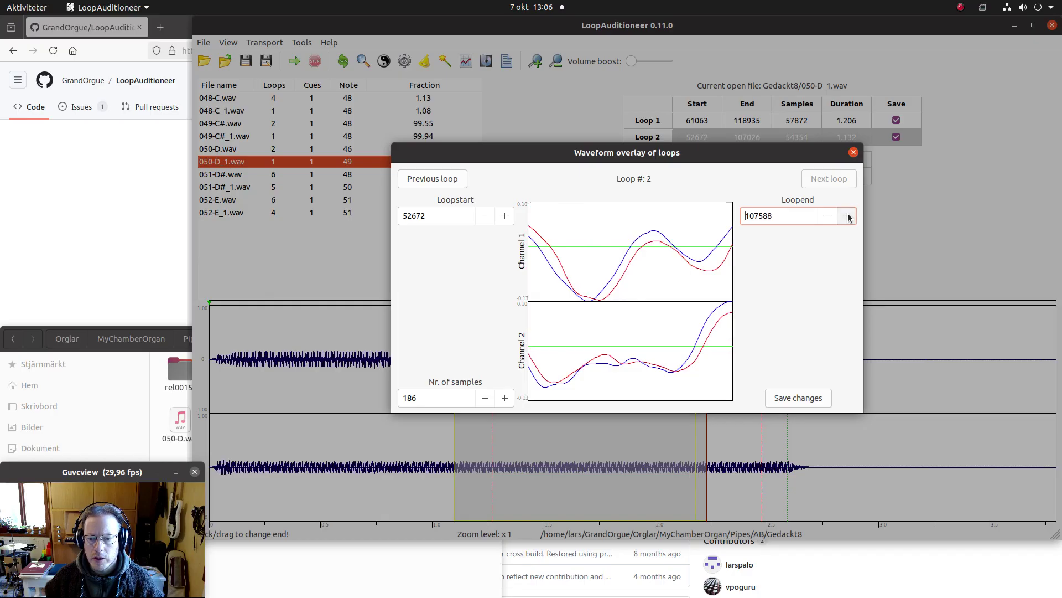
click(848, 216)
click(848, 216)
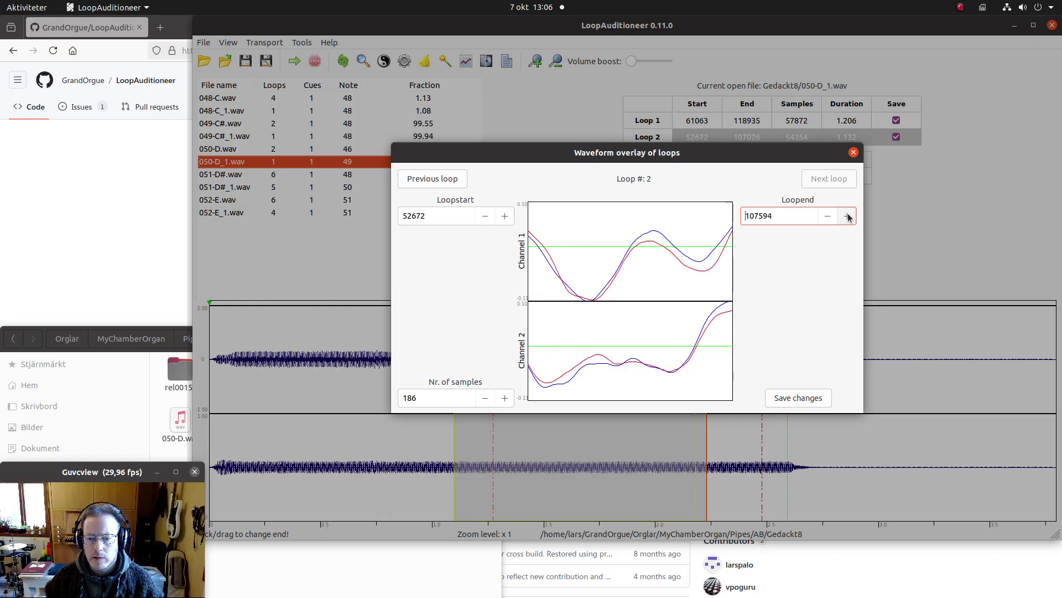
click(848, 216)
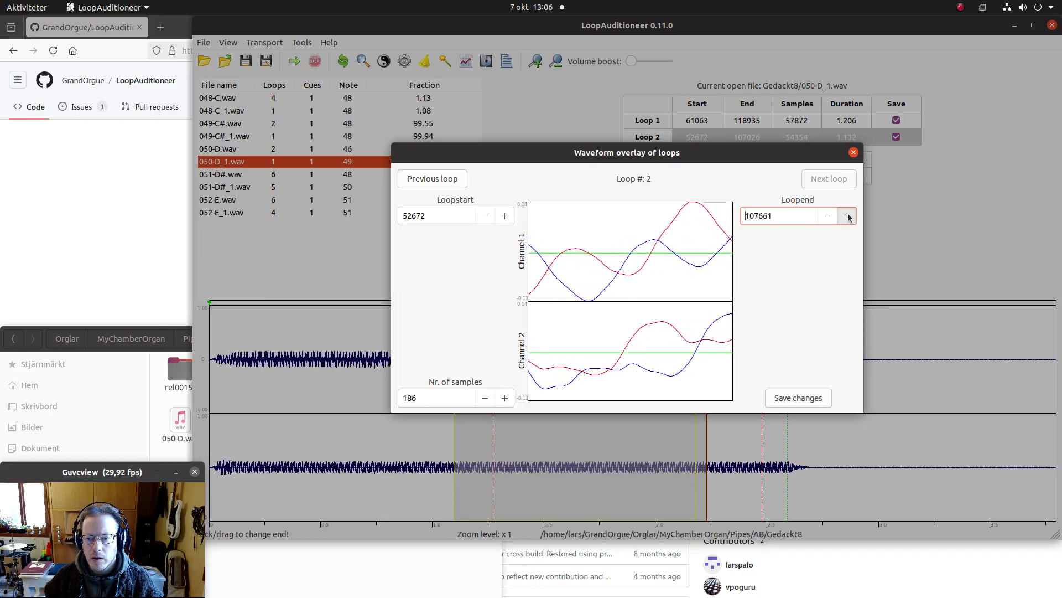
click(848, 217)
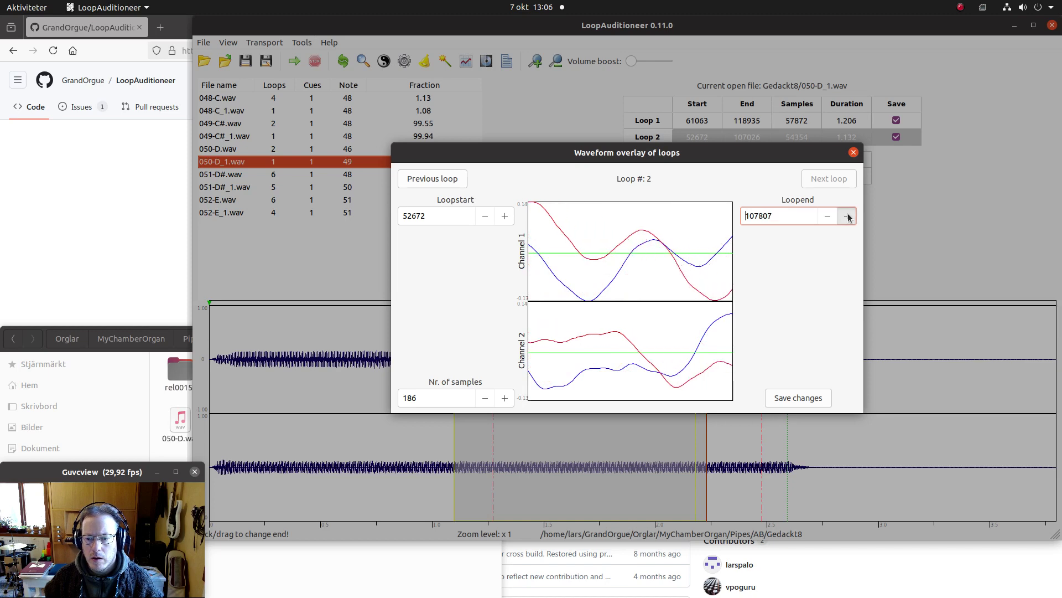
click(848, 216)
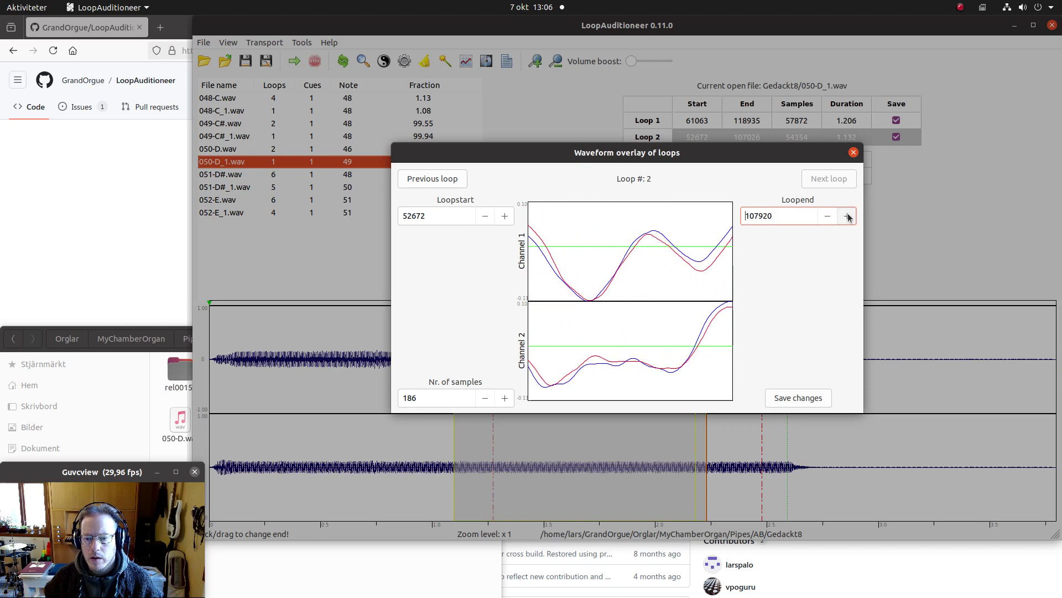
click(849, 216)
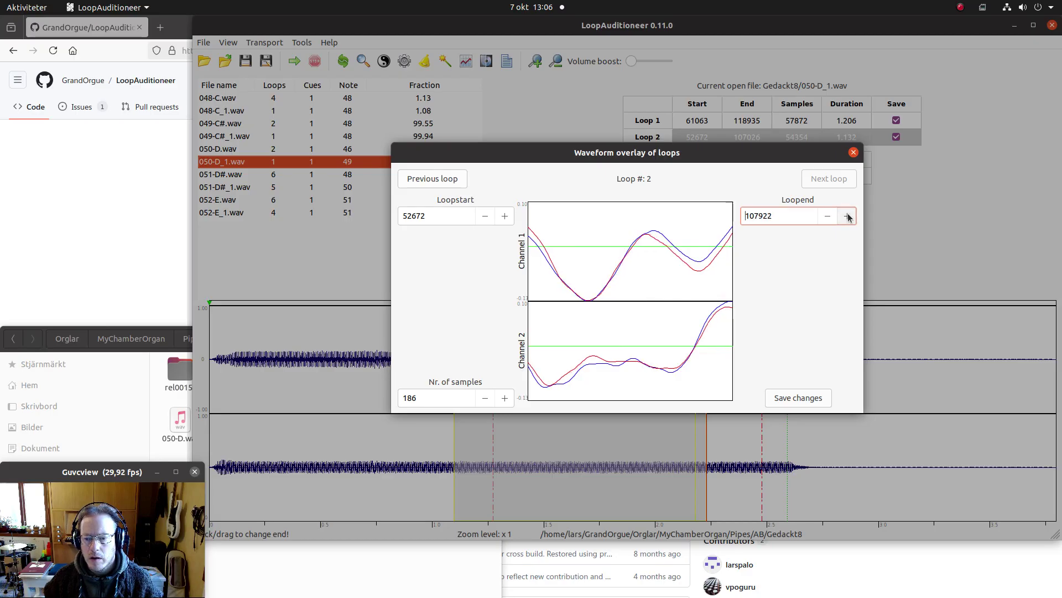
click(849, 216)
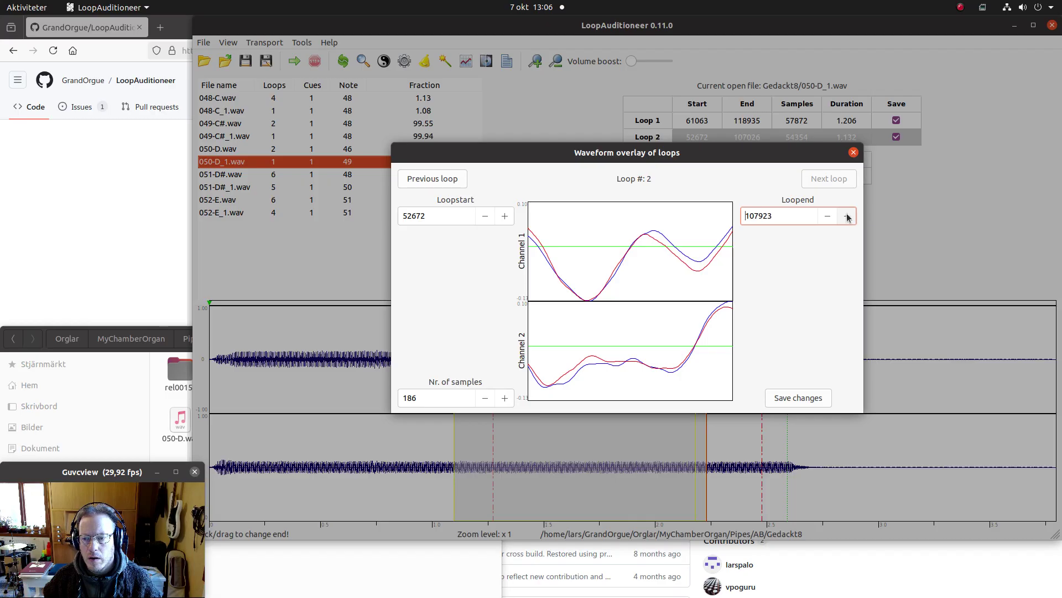
click(828, 220)
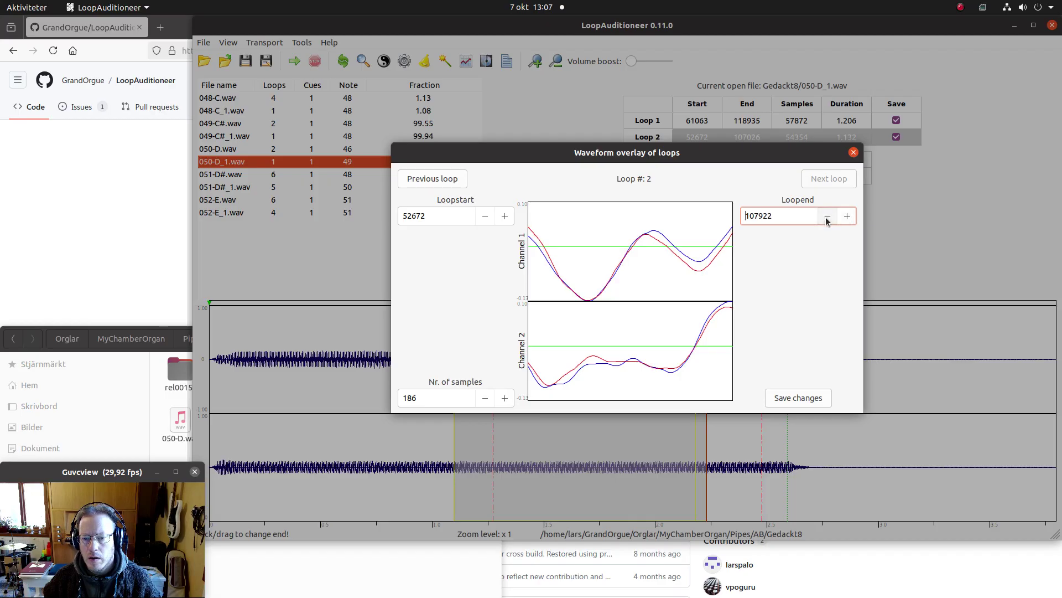
click(801, 398)
click(854, 152)
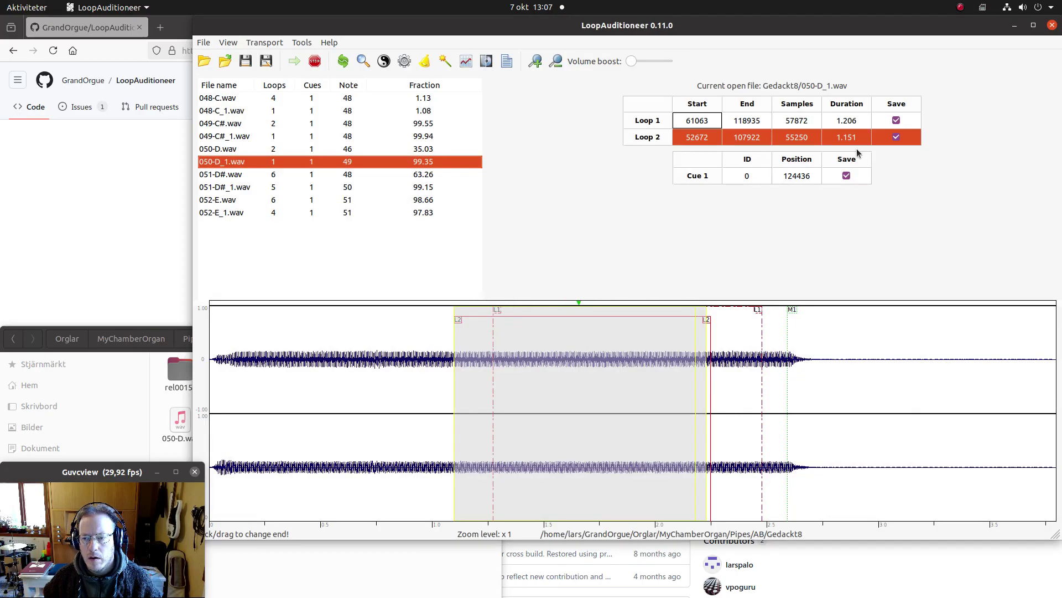
Audition the adjusted Loop 2 and save 050-D_1.wav.
key(space)
click(657, 125)
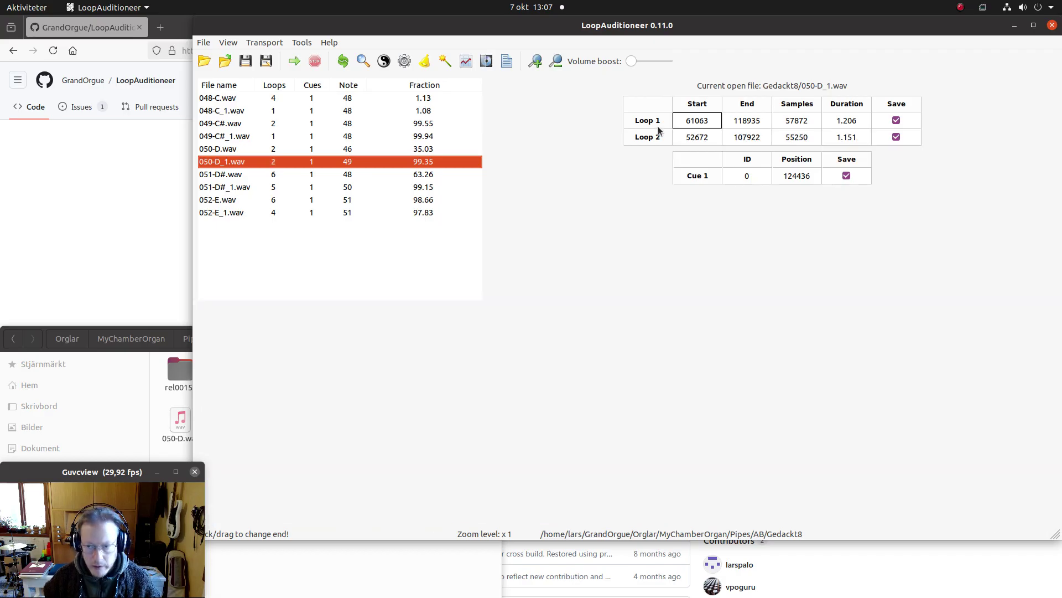
Apply a linear 12 ms crossfade to Loop 2 of 050-D_1.wav and audition both of its loops.
click(645, 137)
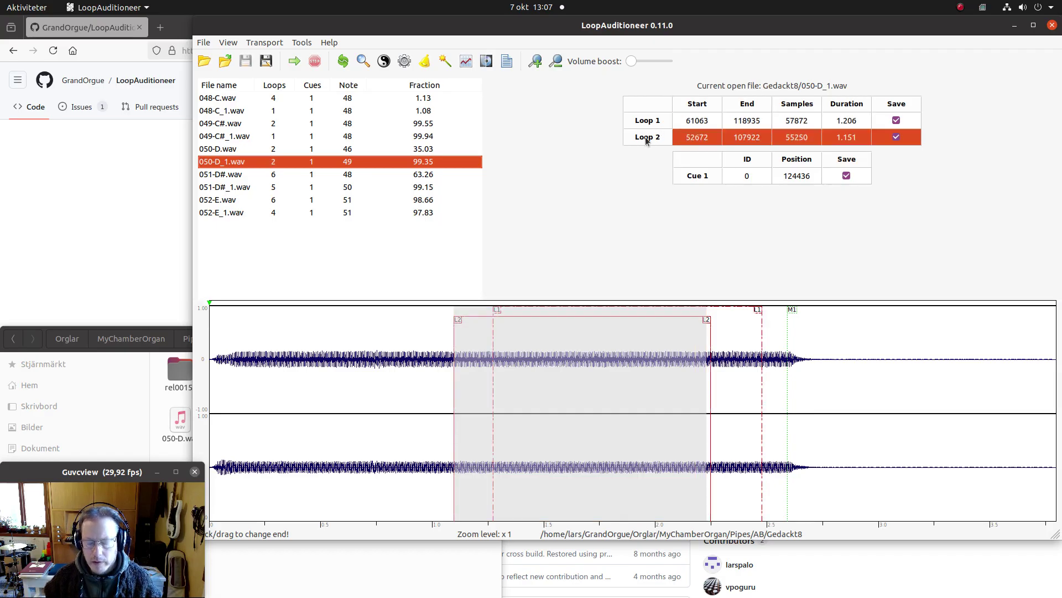
double_click(645, 137)
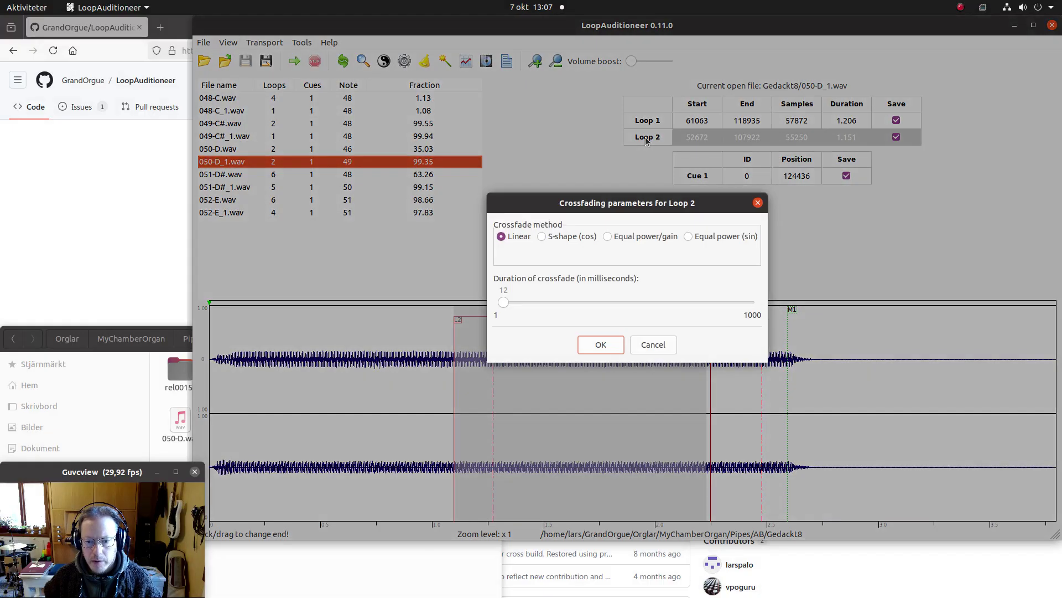
key(Return)
key(space)
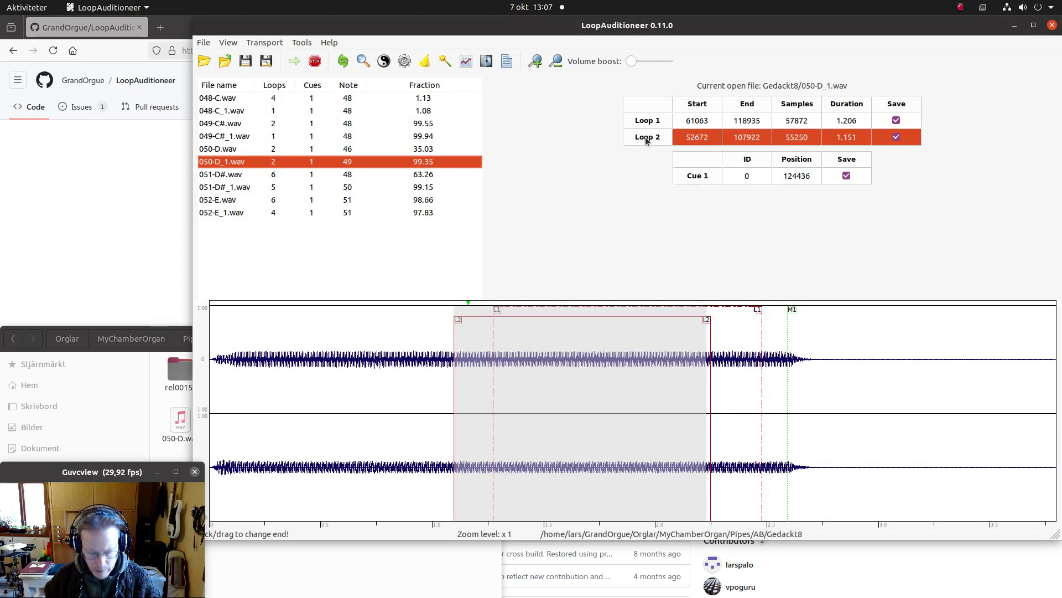
key(Up)
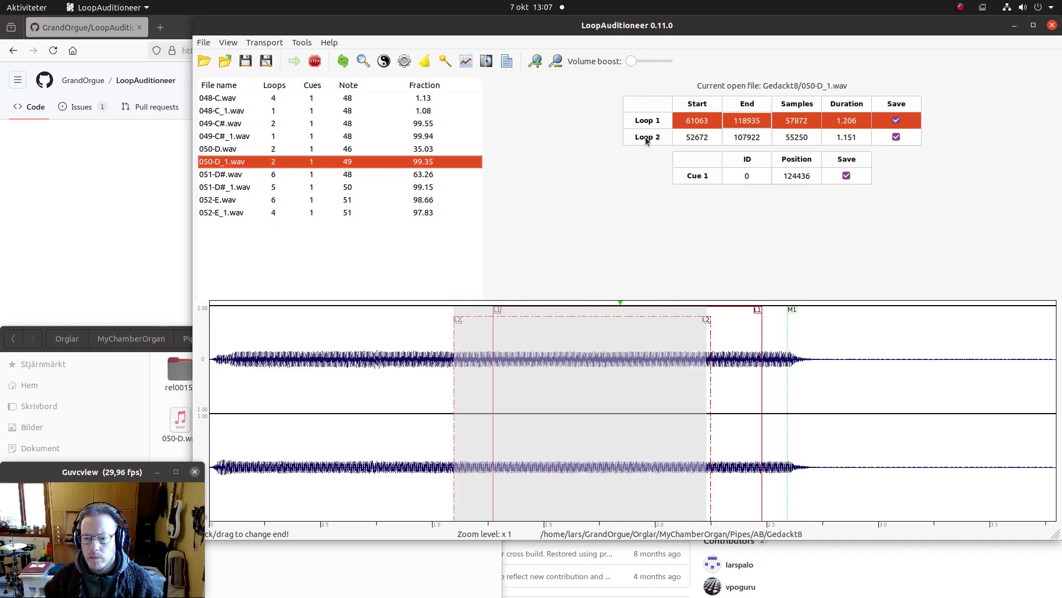
key(space)
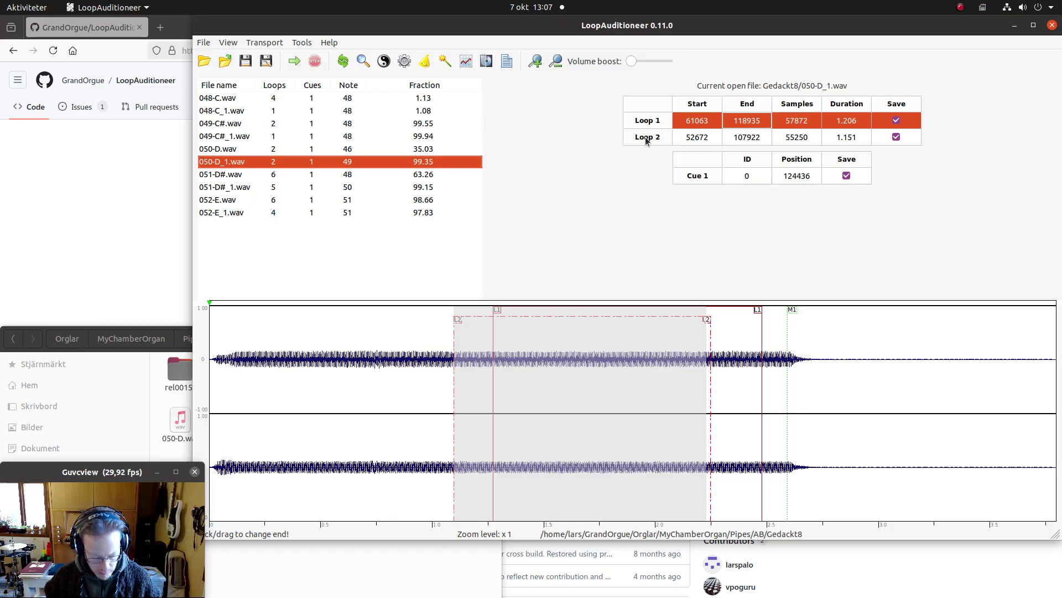
Open 051-D#.wav, audition its first two loops, and exclude Loop 2 from saving.
key(Down)
key(space)
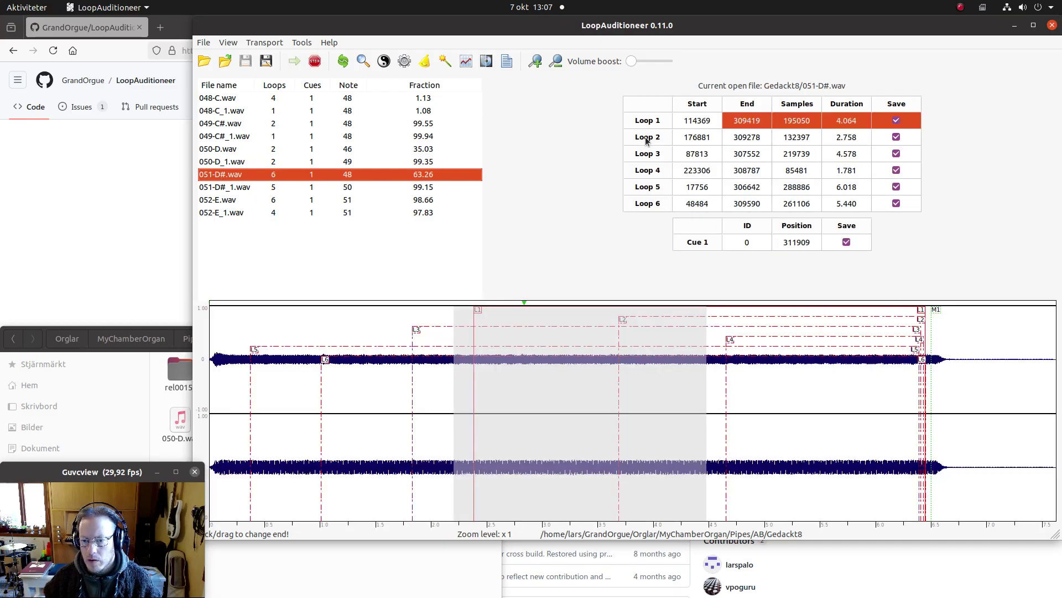
click(646, 140)
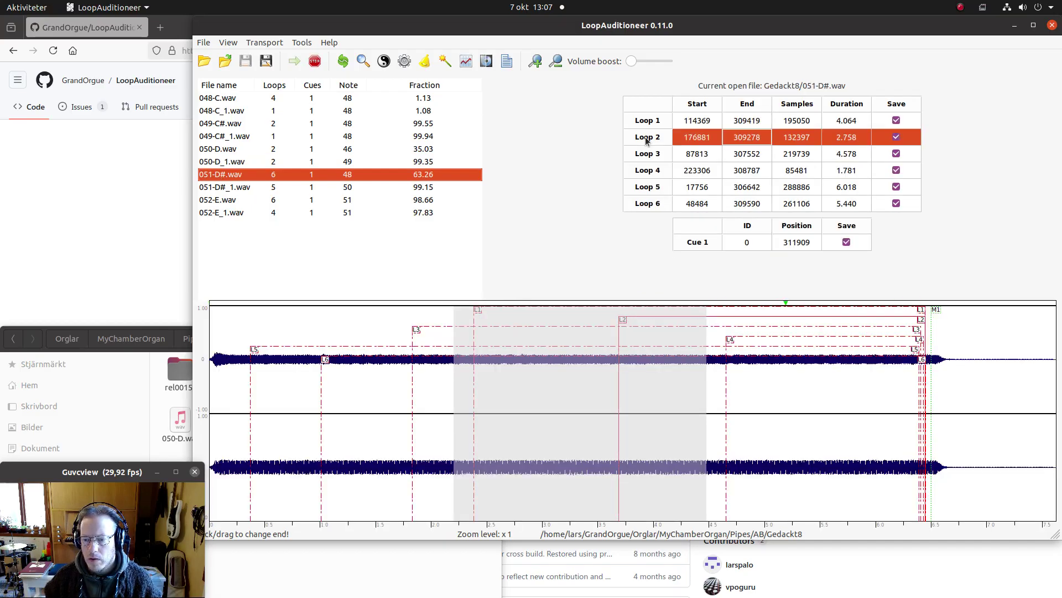
key(Delete)
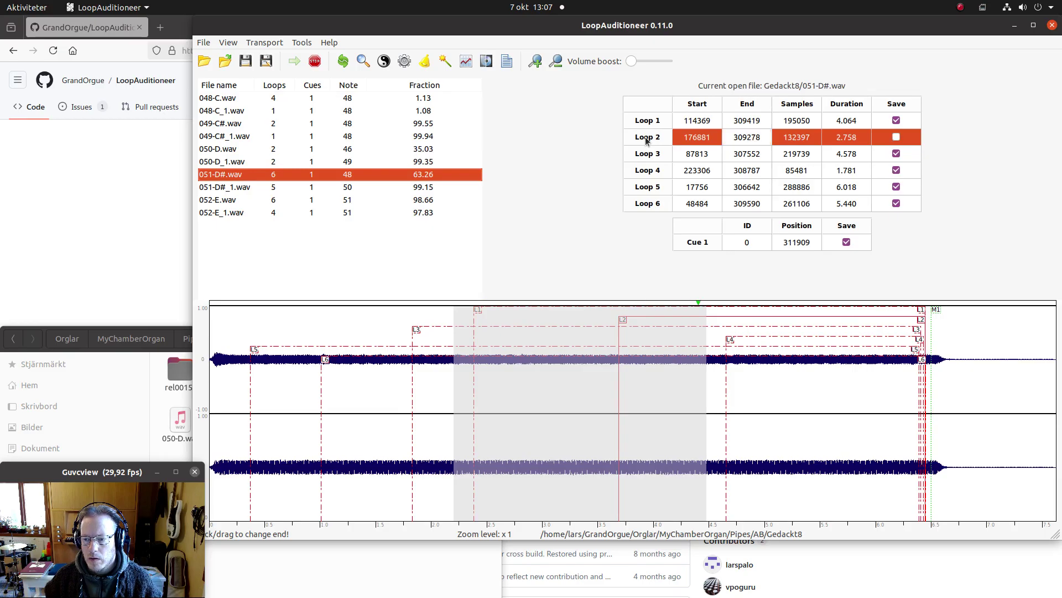
Audition Loops 3 to 6 of 051-D#.wav, stop playback, and save the file.
key(Down)
key(Down)
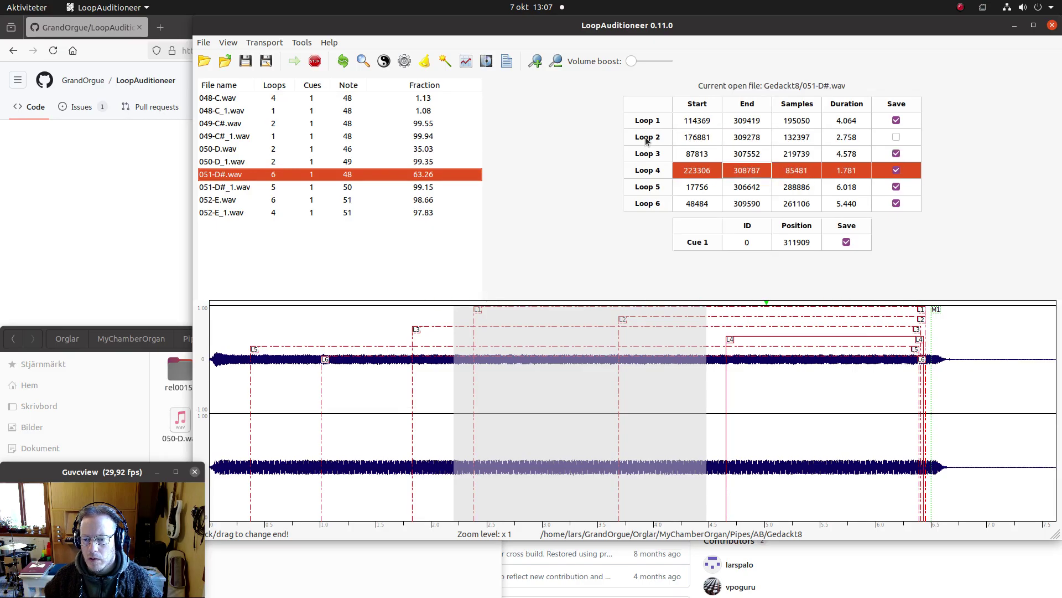
key(Down)
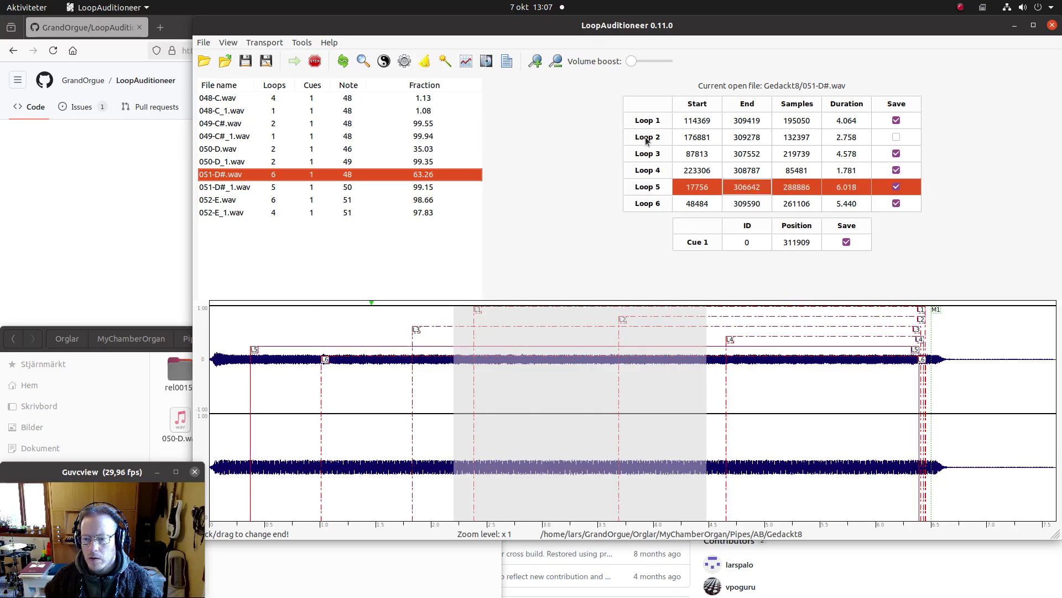
key(Down)
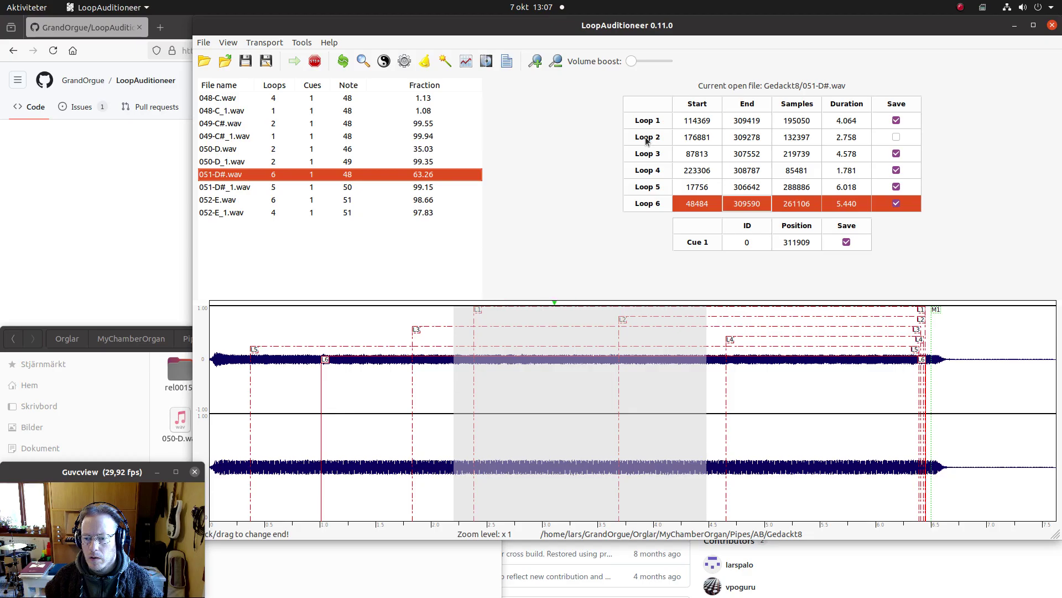
key(space)
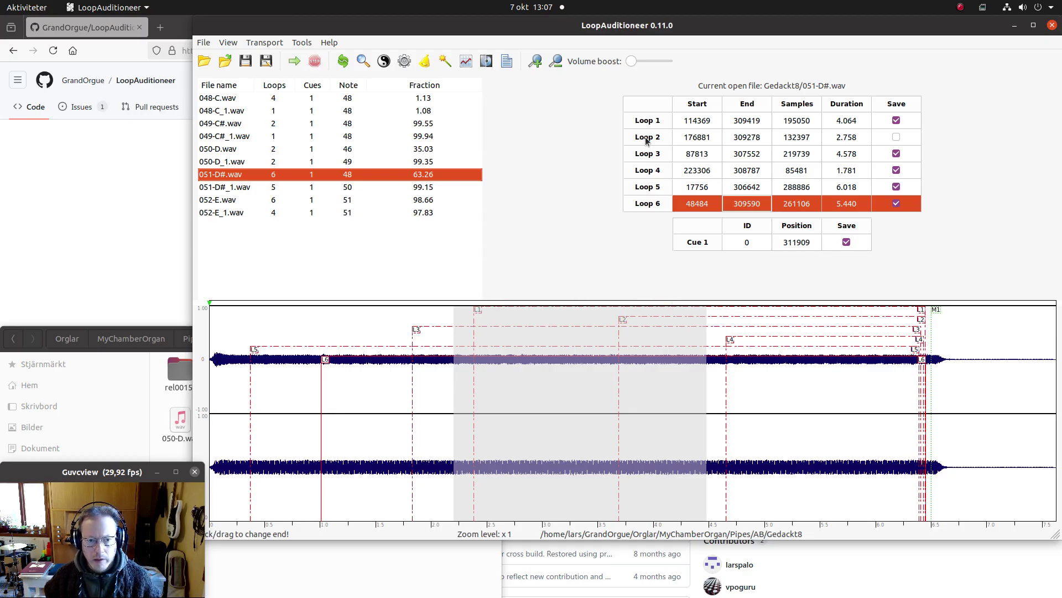
key(ctrl+s)
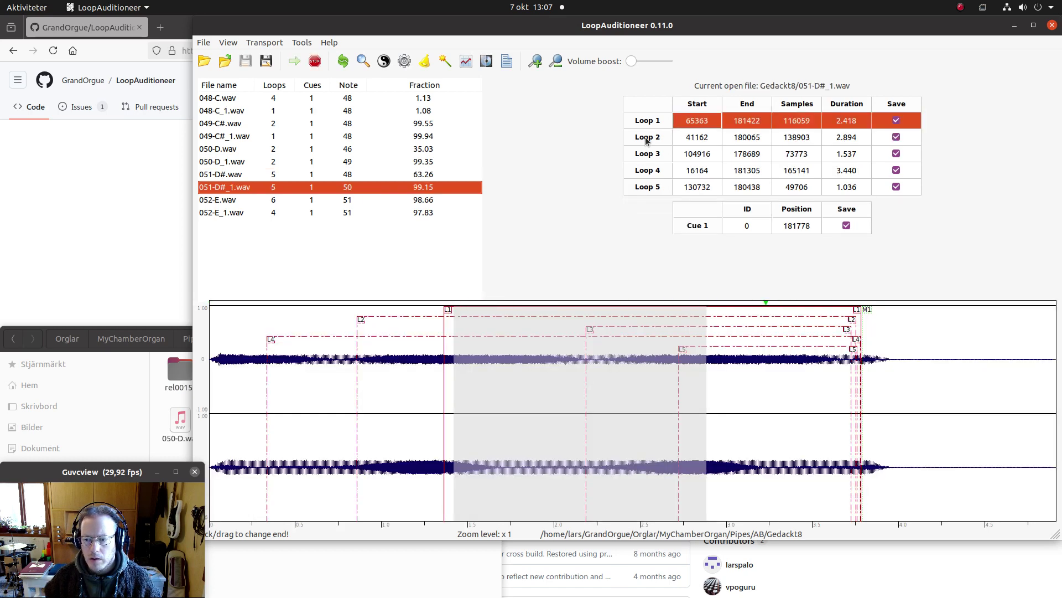
Audition Loops 2 to 5 of 051-D#_1.wav one after another and stop playback.
click(646, 139)
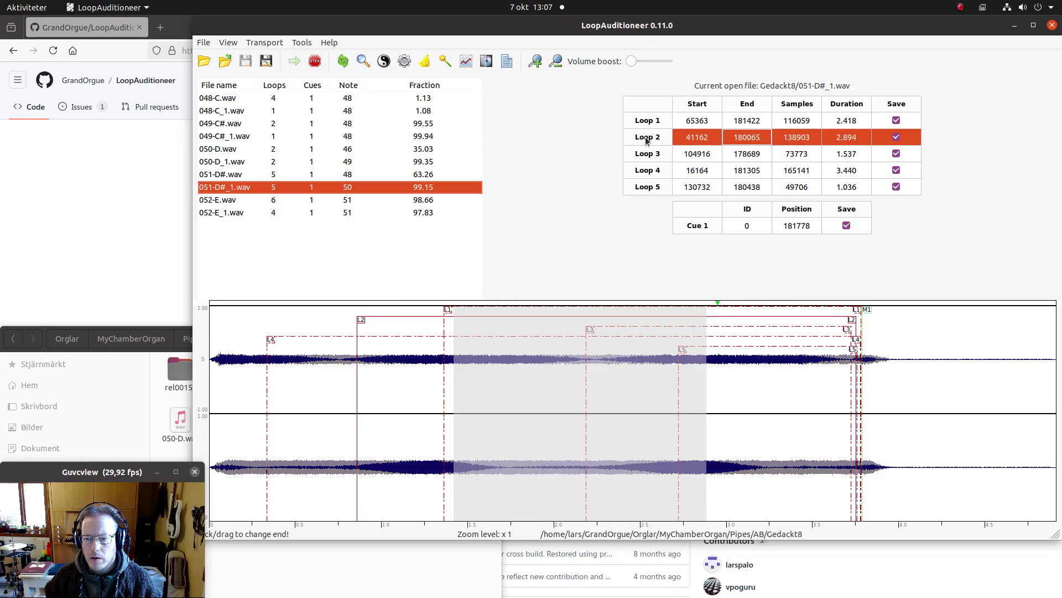
key(Down)
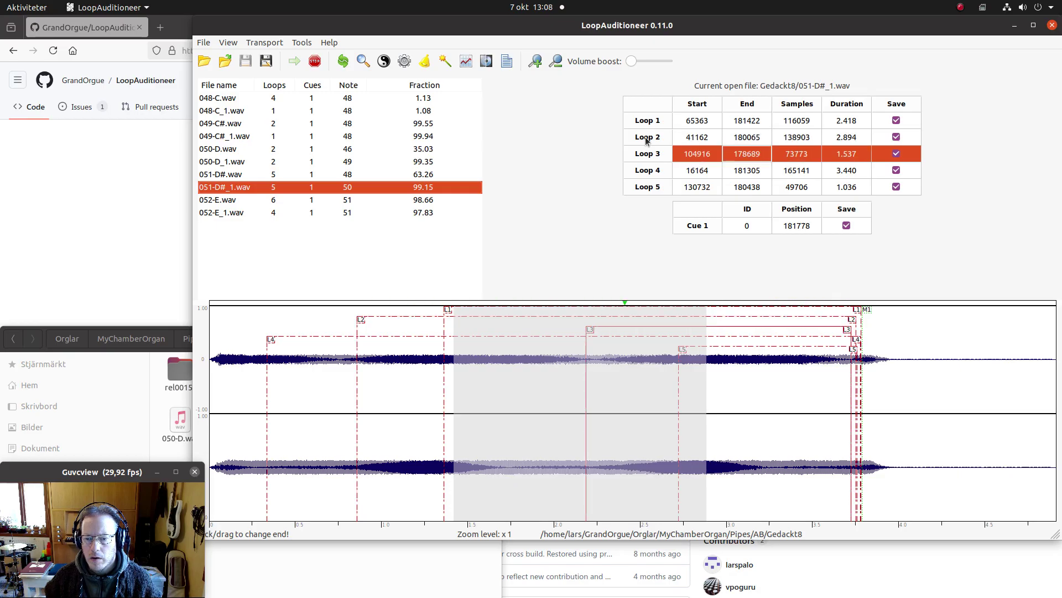
key(Down)
key(Down)
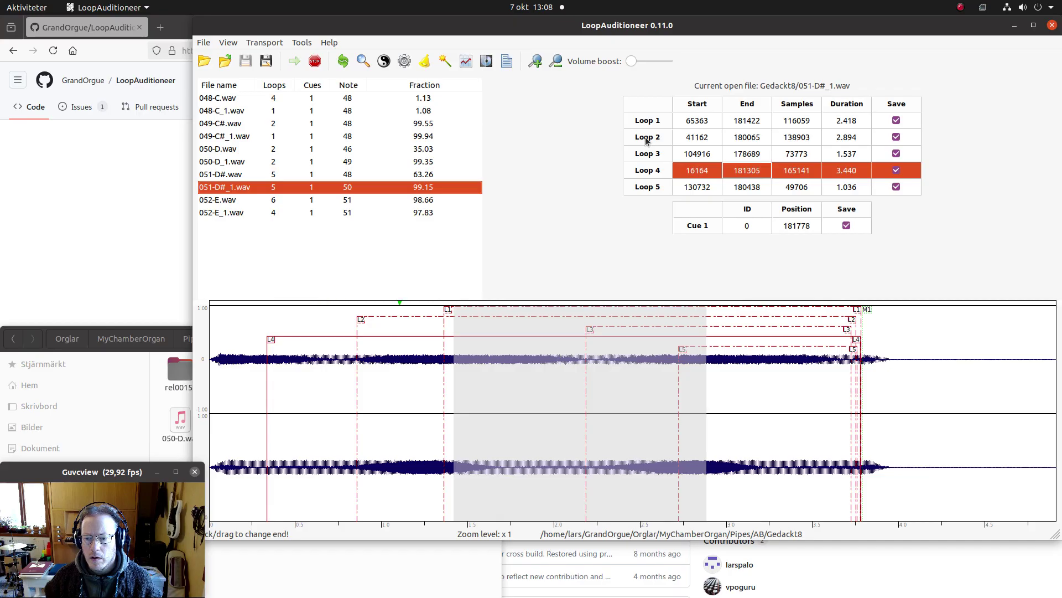
key(space)
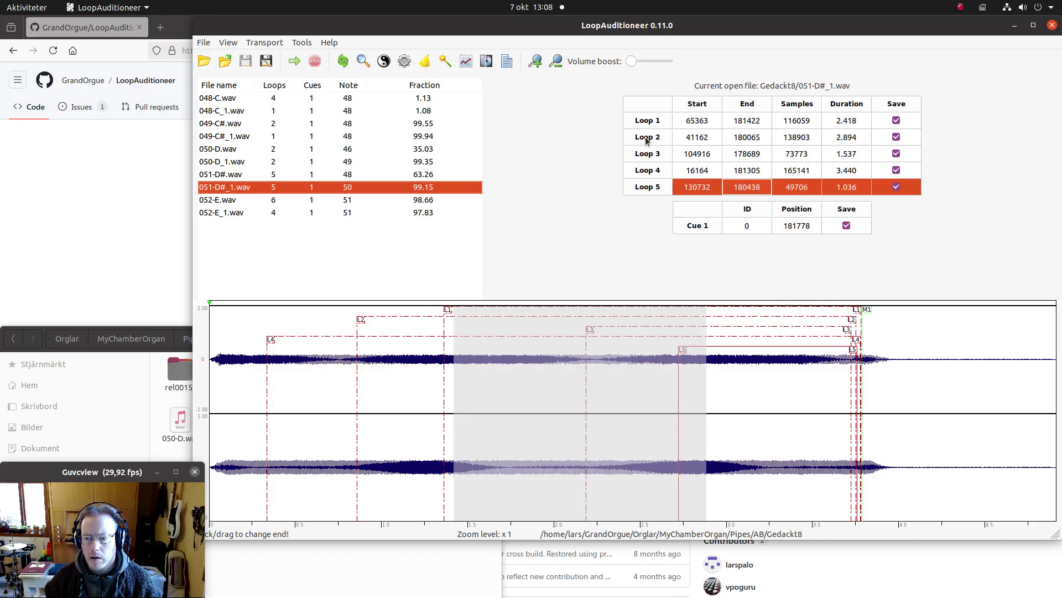
Move the release cue of 051-D#_1.wav to sample 183123 and the cue of 052-E.wav to sample 278709.
click(865, 311)
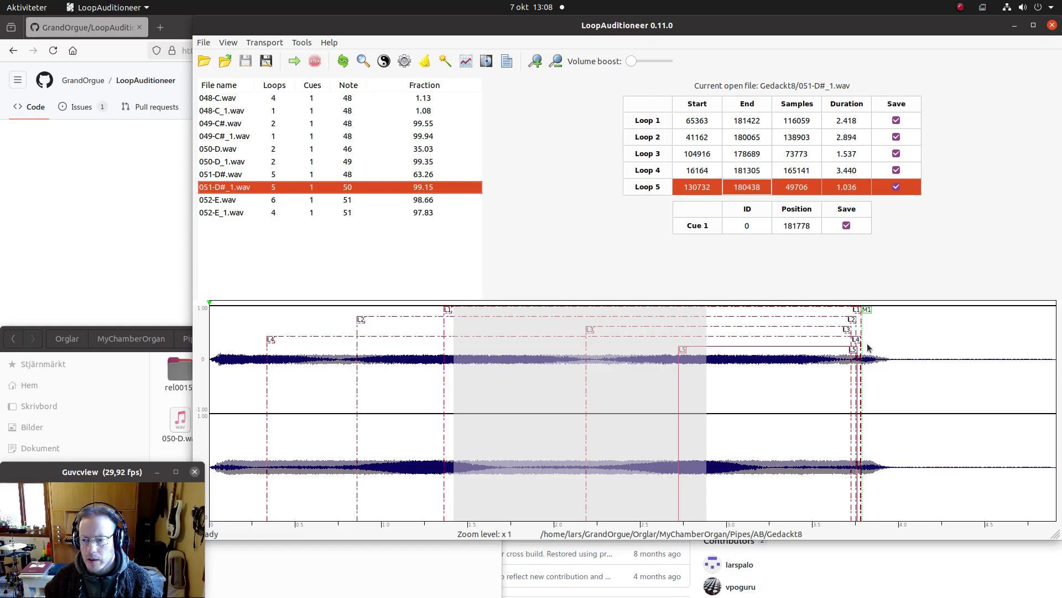
click(867, 347)
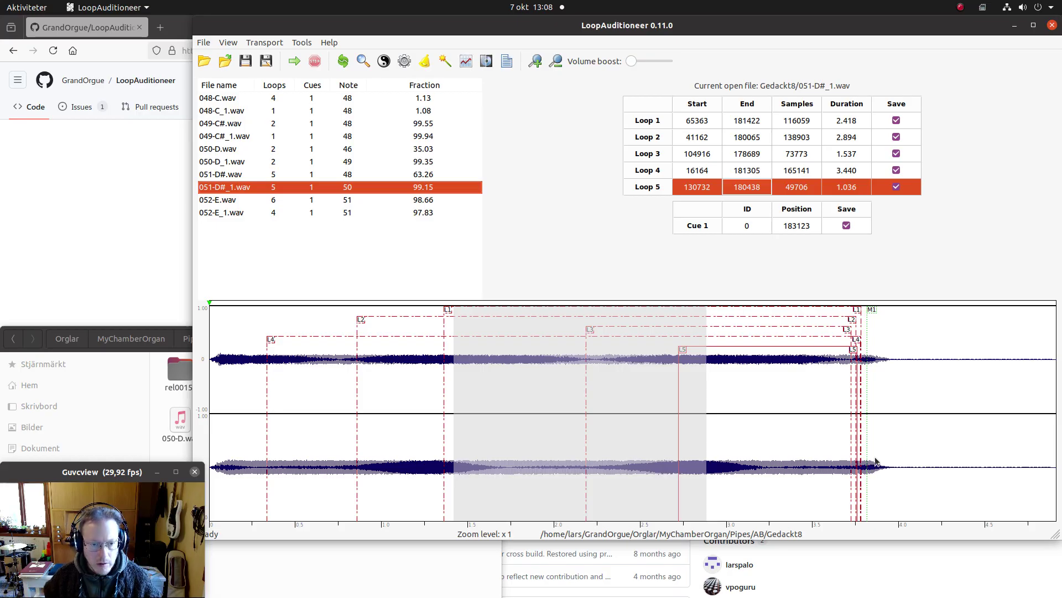
key(Down)
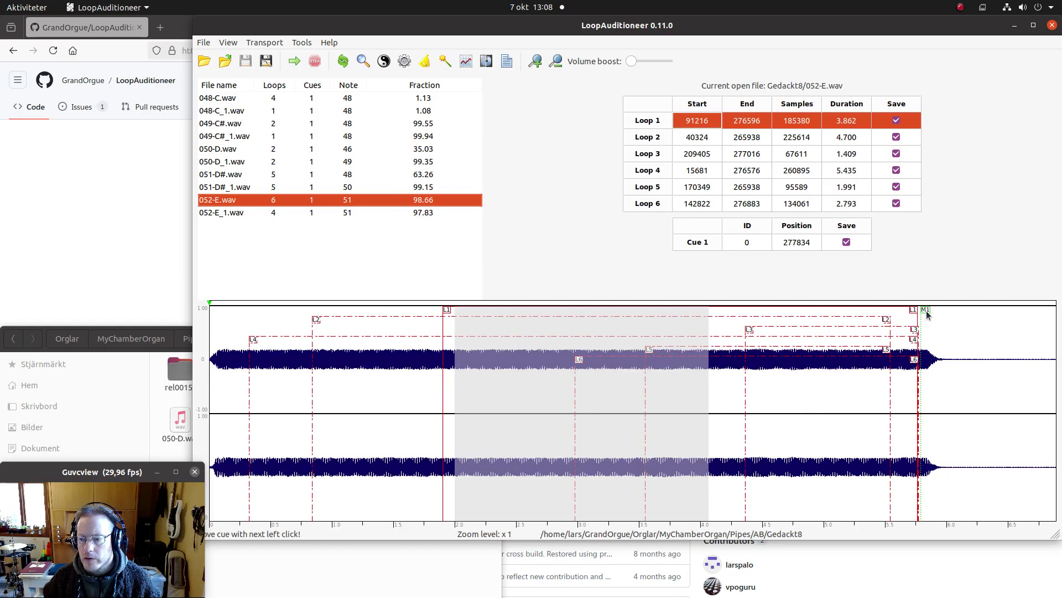
drag(926, 311, 924, 341)
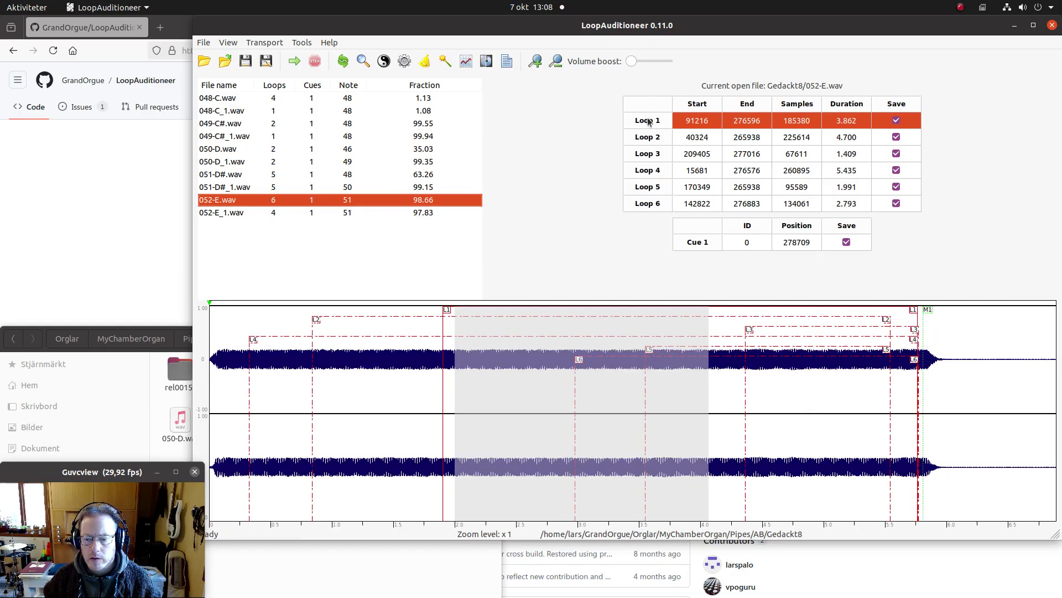
Audition Loops 1 to 4 of 052-E.wav and exclude Loops 2, 3 and 4 from saving.
key(space)
key(Down)
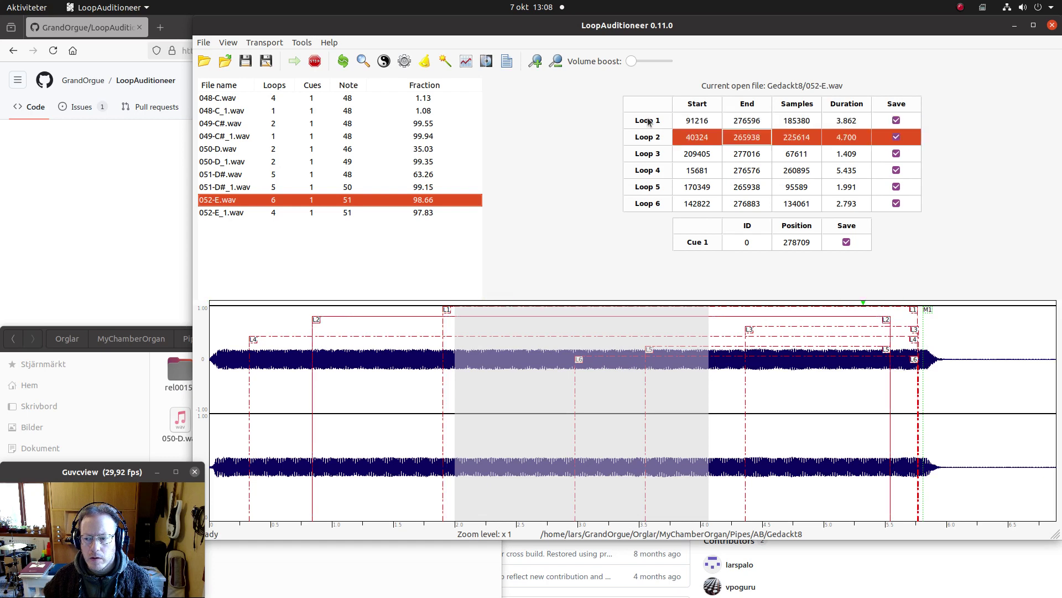
key(Up)
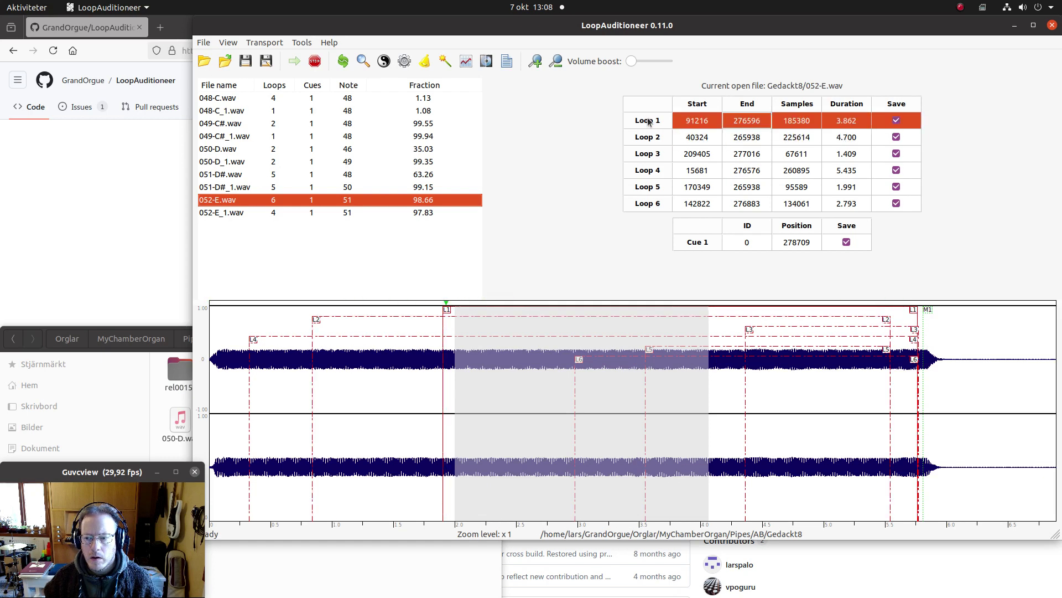
key(Down)
key(space)
key(Down)
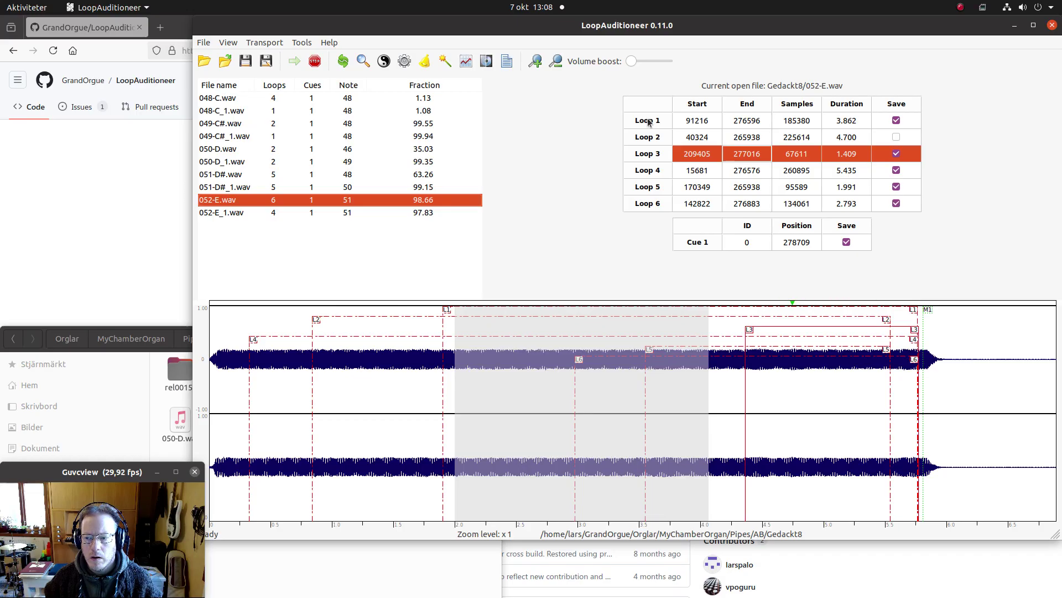
key(space)
key(Down)
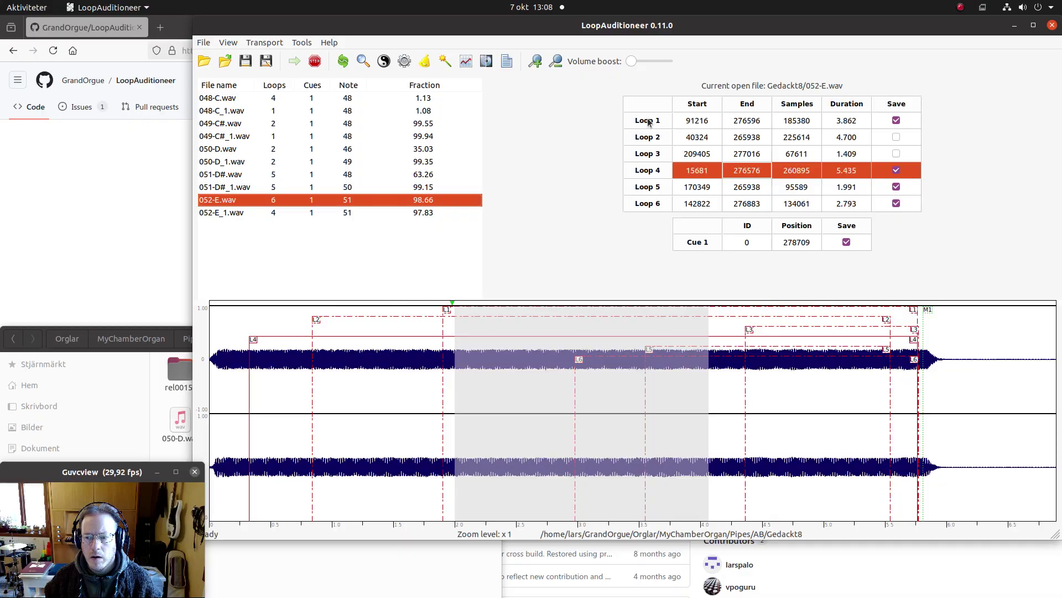
key(space)
Recheck Loops 3 and 4 of 052-E.wav, audition Loops 5 and 6, and save the file.
key(Up)
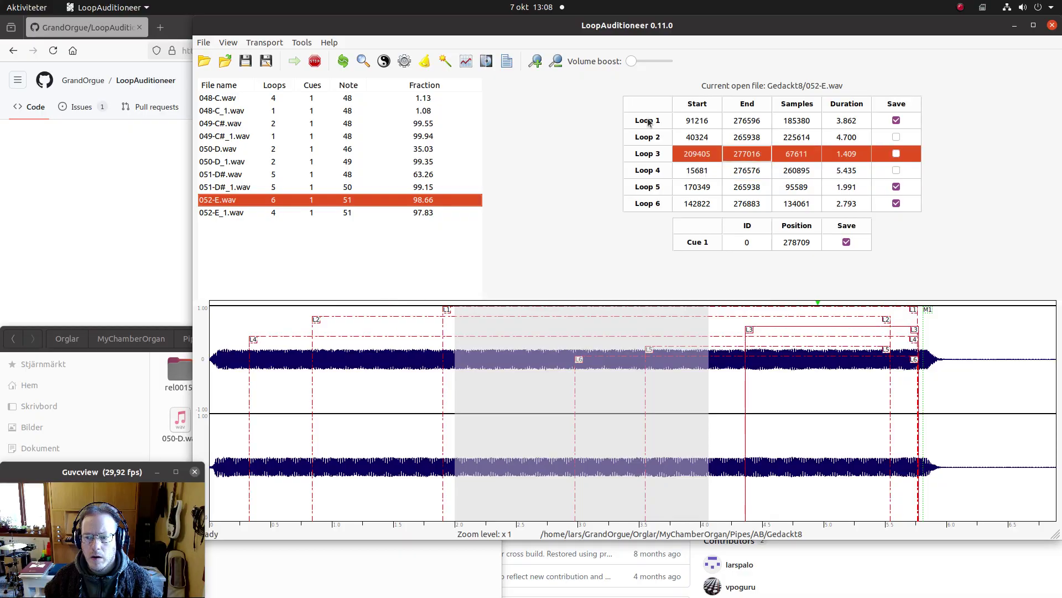
key(Down)
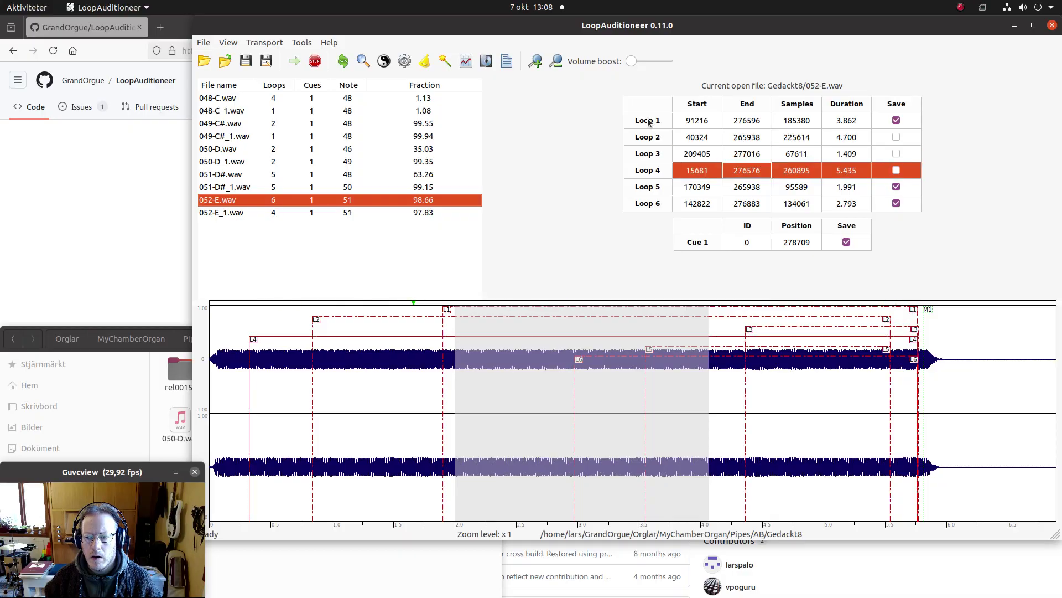
key(Down)
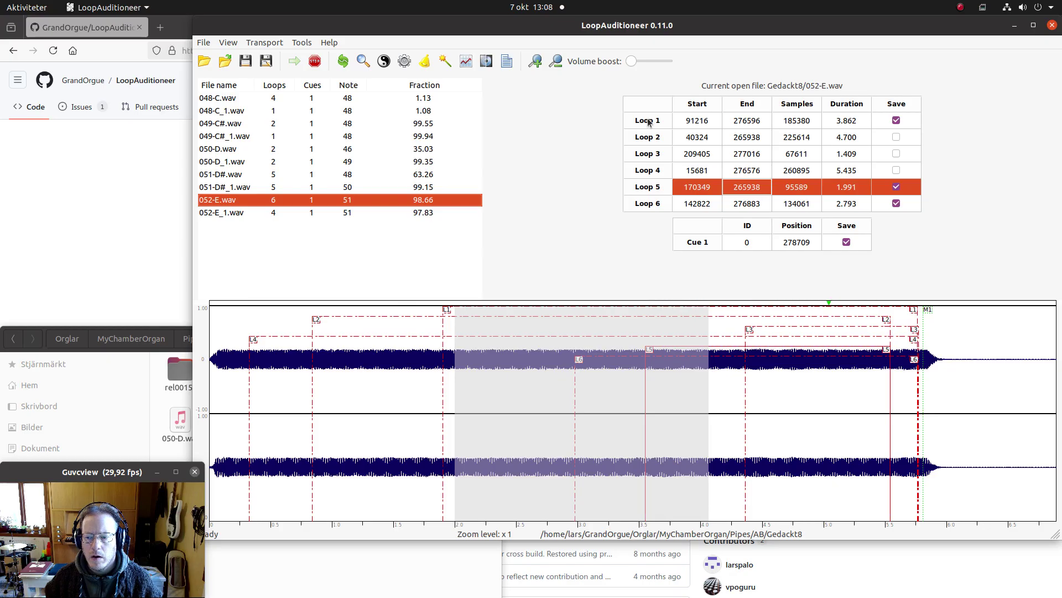
key(Down)
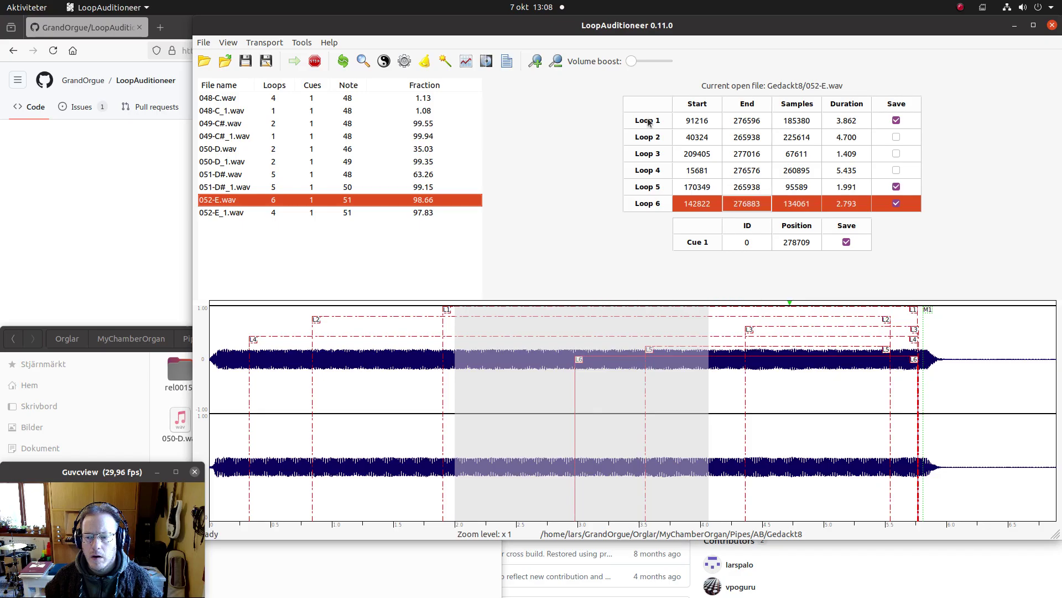
key(space)
key(ctrl+s)
Audition the loops of 052-E_1.wav, exclude Loops 2, 3 and 4 from saving, and move the release cue to sample 161322.
key(ctrl+n)
key(space)
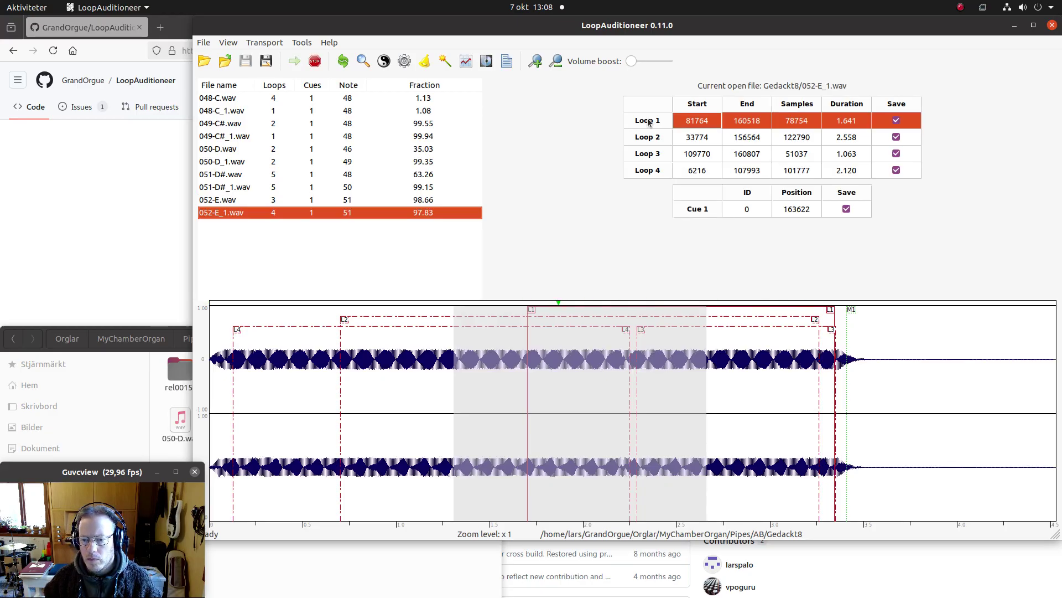
key(Down)
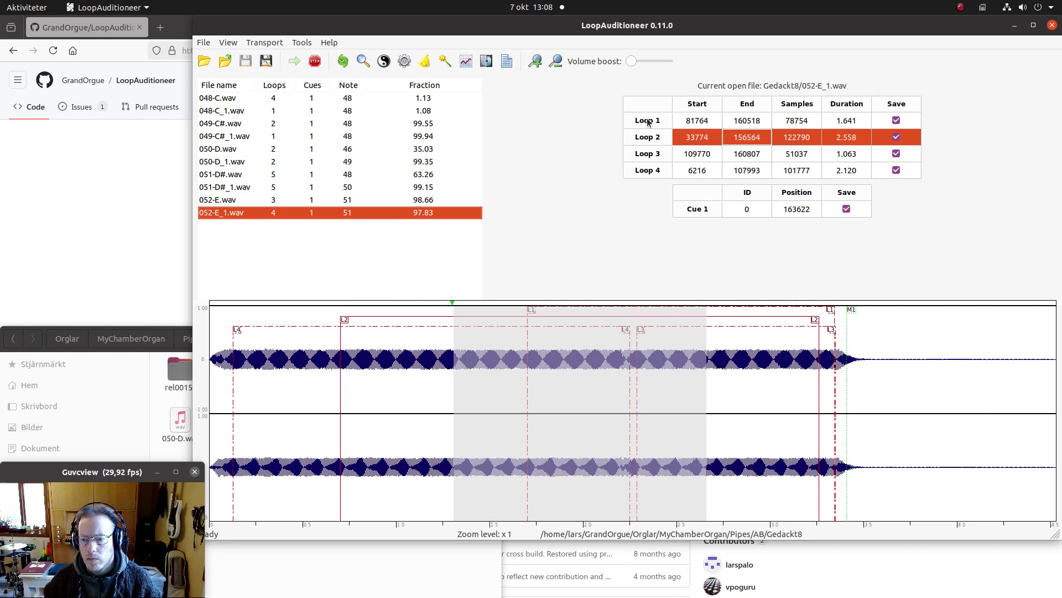
key(space)
key(Down)
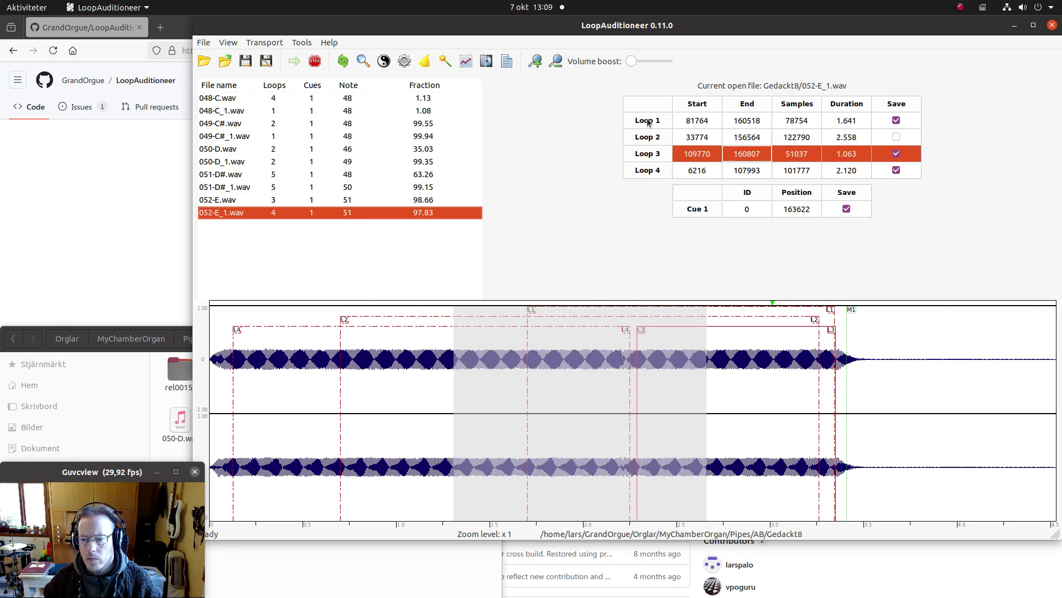
key(space)
key(Down)
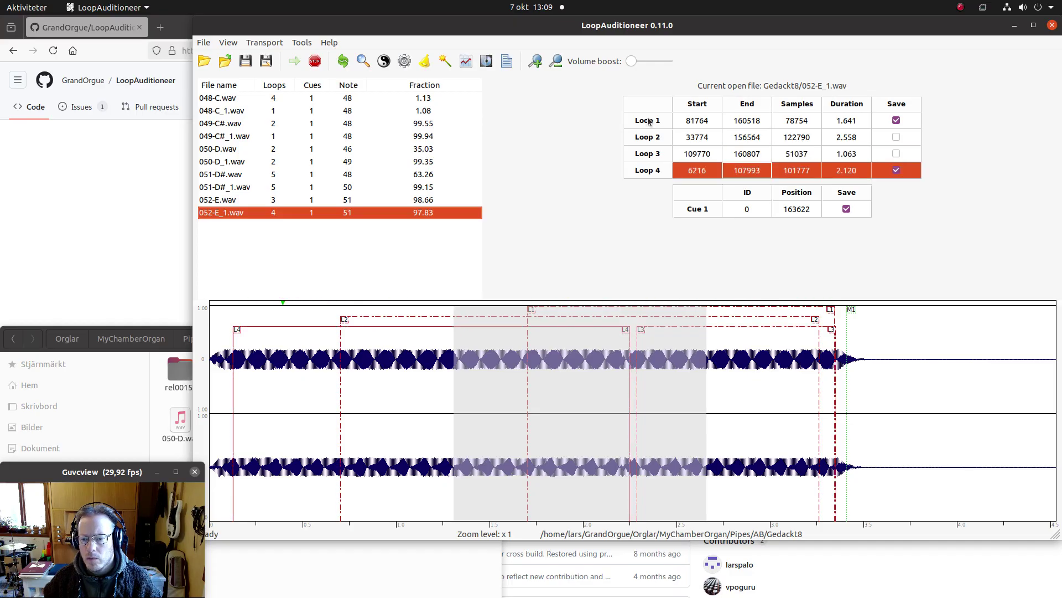
key(space)
key(space)
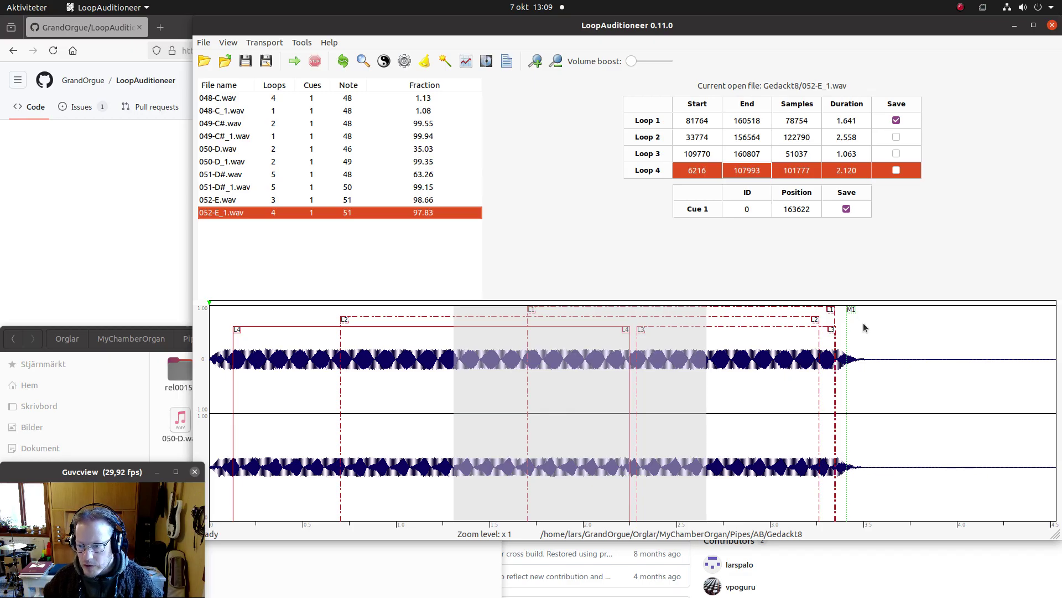
click(838, 347)
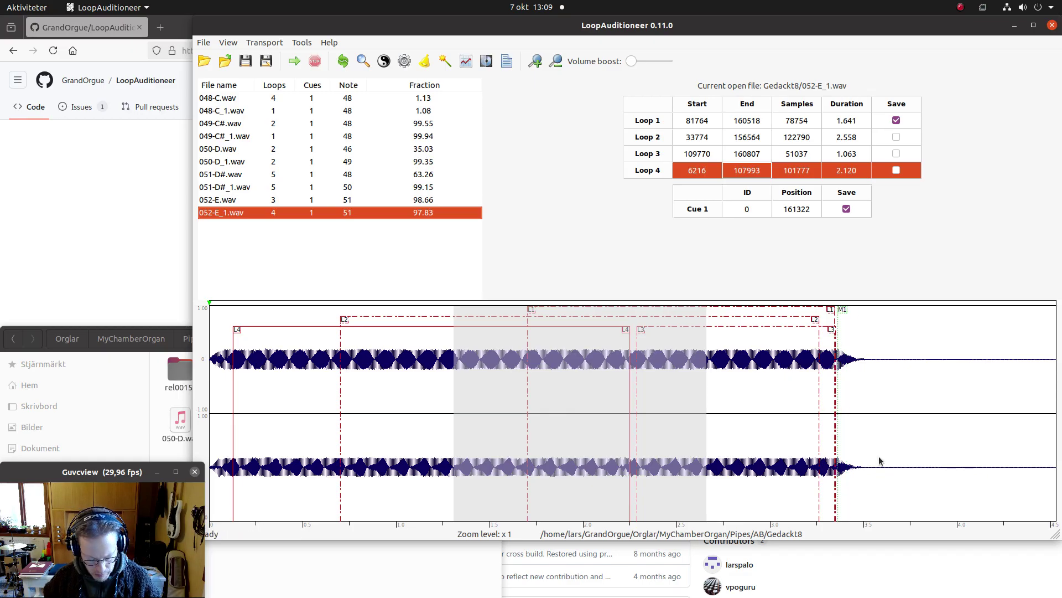
Save 052-E_1.wav, extend its sustain section back to about 0.5 s, and search for new loops.
key(ctrl+s)
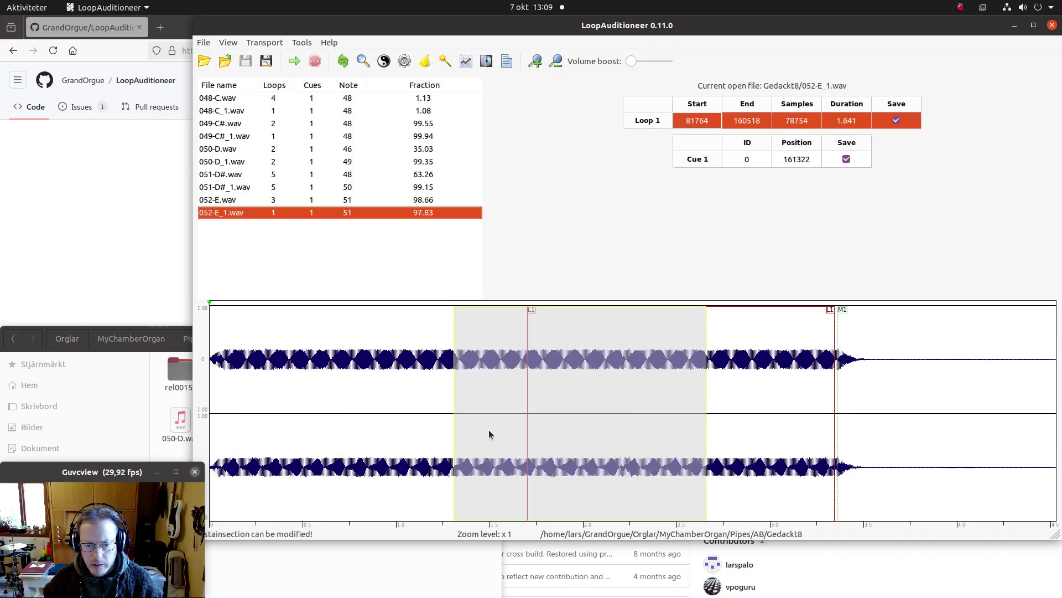
drag(459, 437, 338, 459)
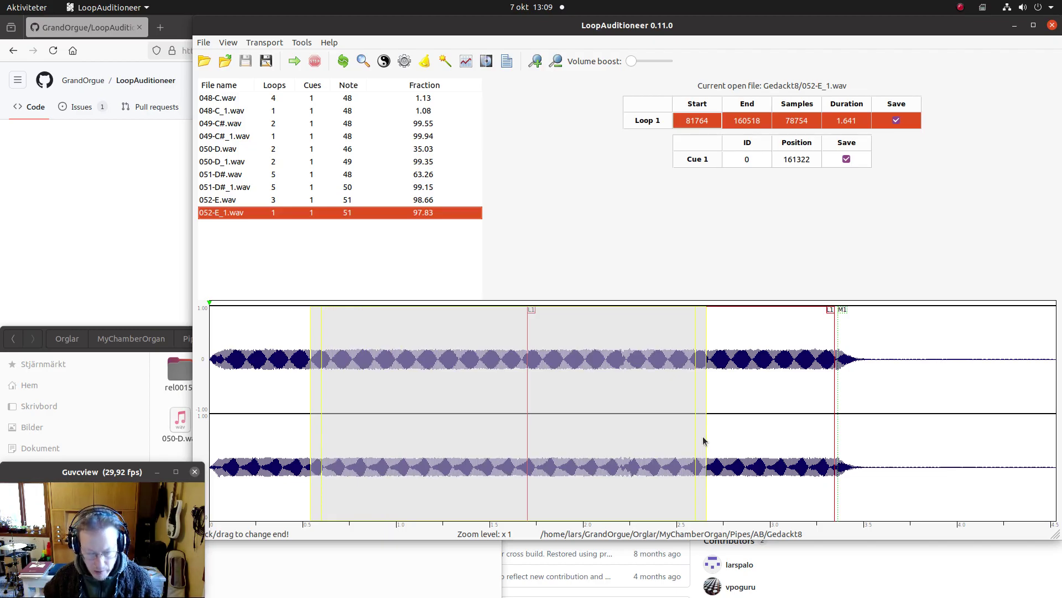
key(Return)
Audition Loops 1 and 2 of 052-E_1.wav and save the file.
key(space)
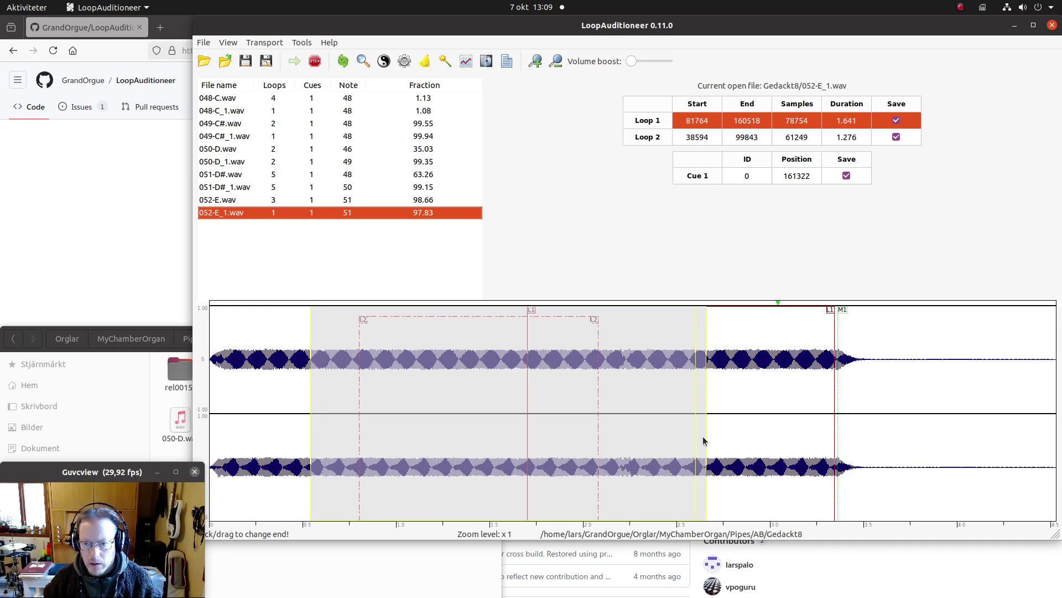
key(Down)
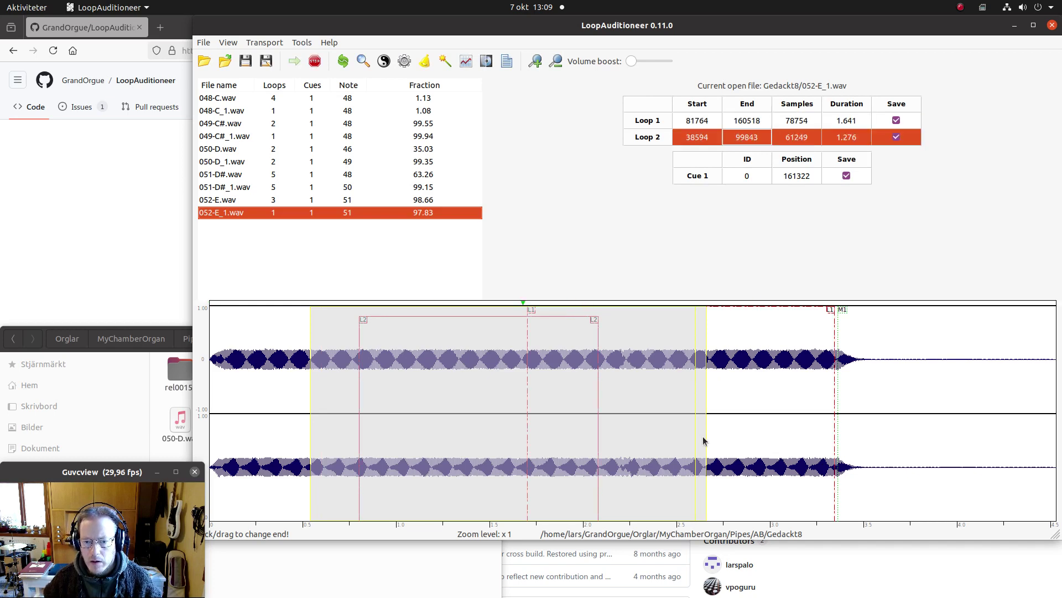
key(space)
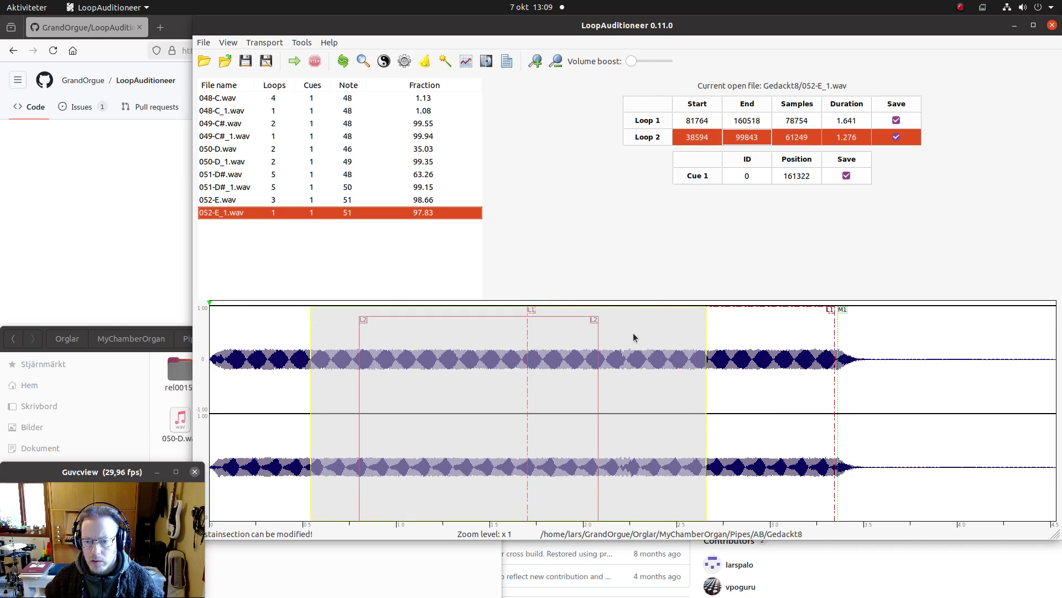
key(space)
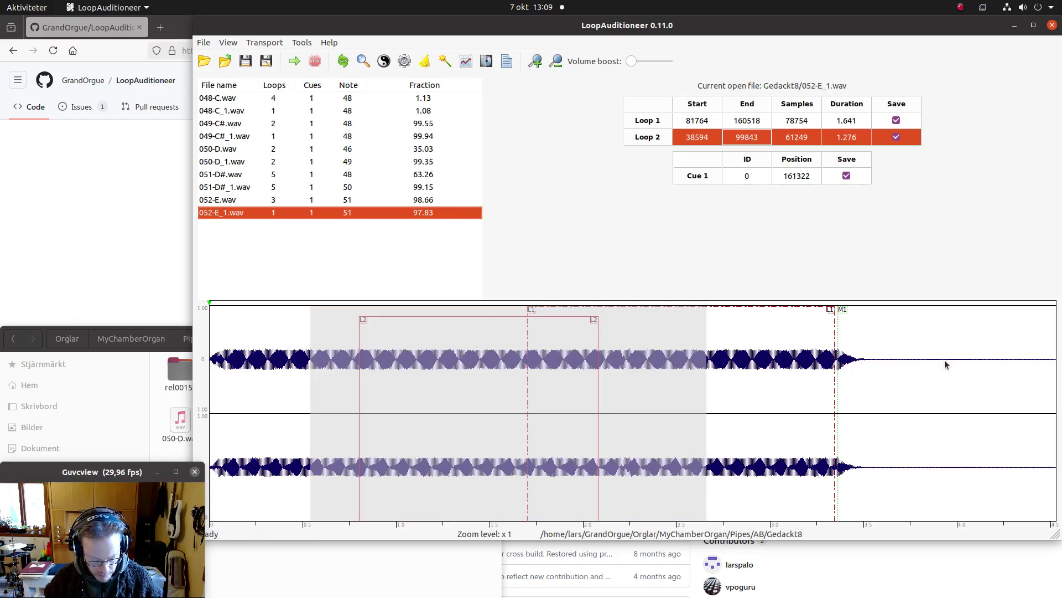
key(ctrl+s)
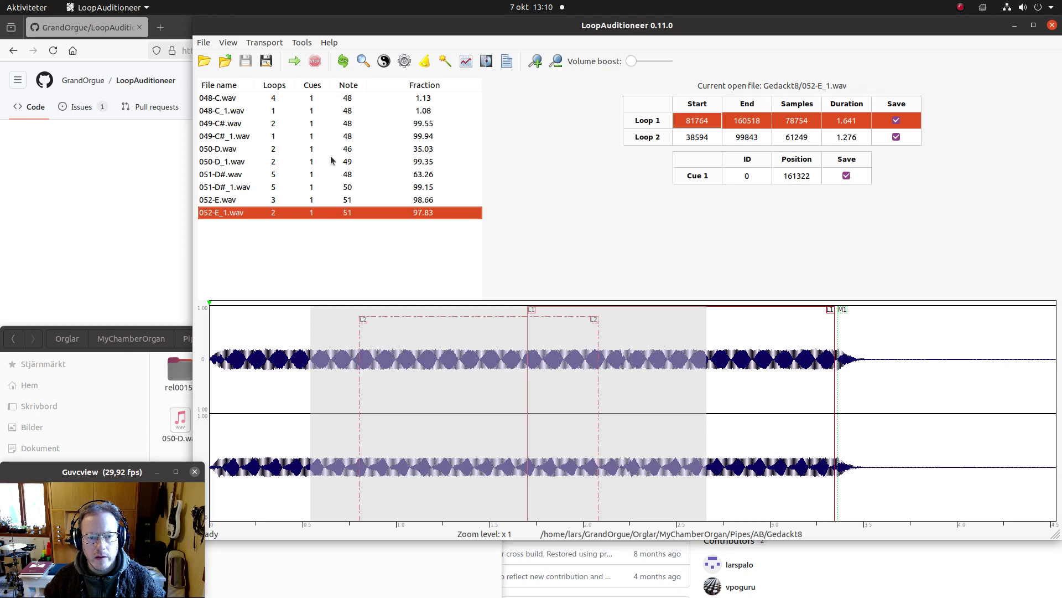
Set 050-D.wav to use the timedomain-detected pitch, and move on to 050-D_1.wav.
click(250, 148)
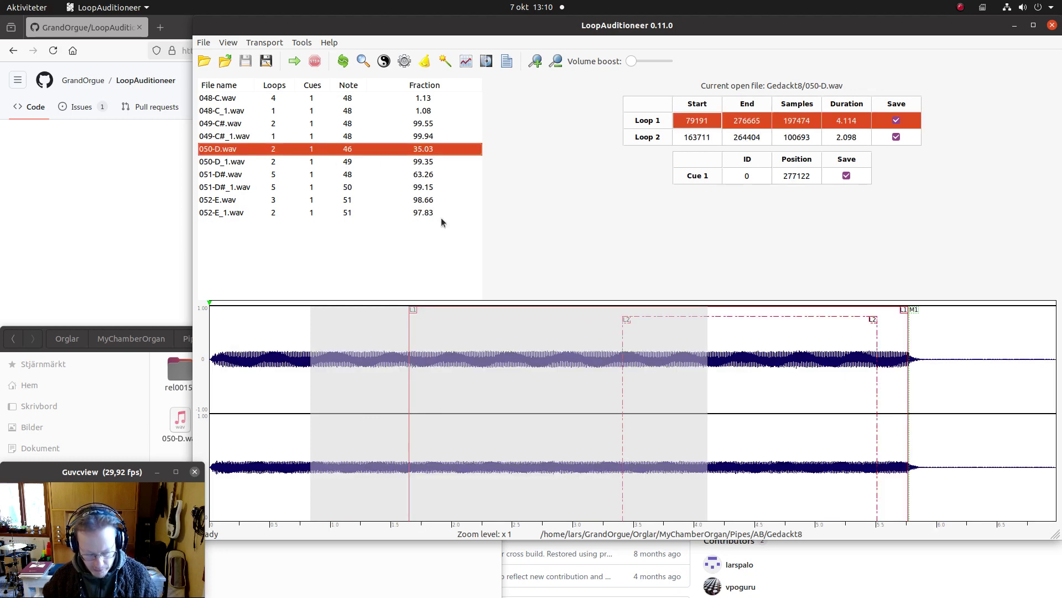
key(p)
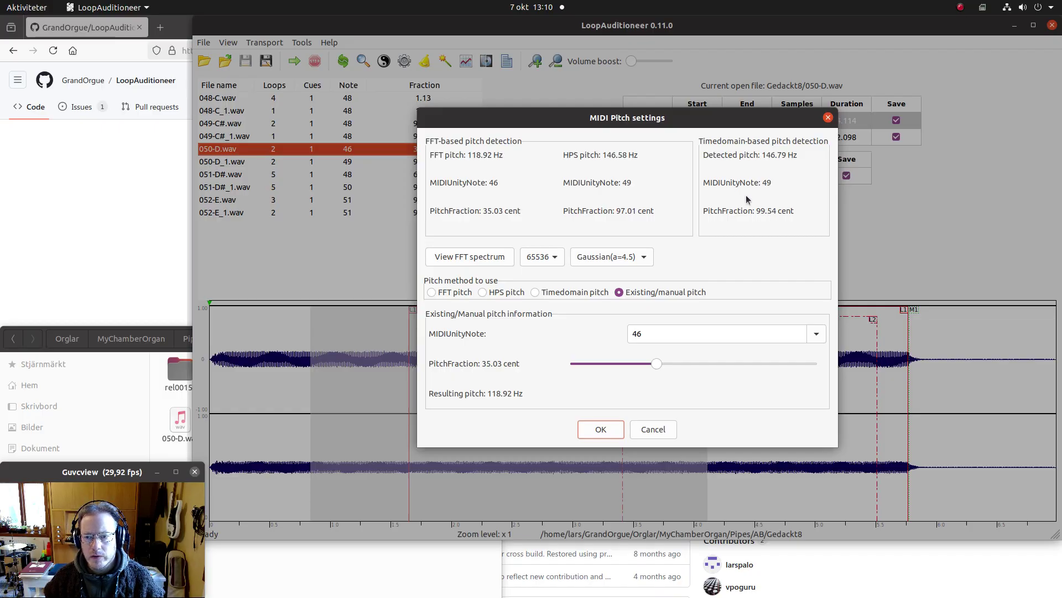
click(577, 293)
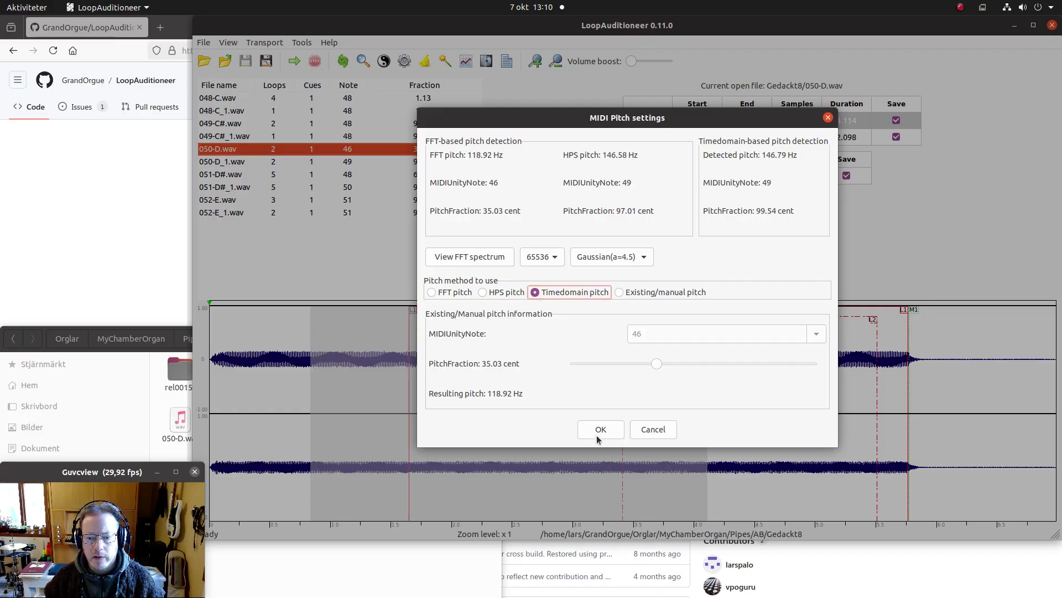
click(601, 429)
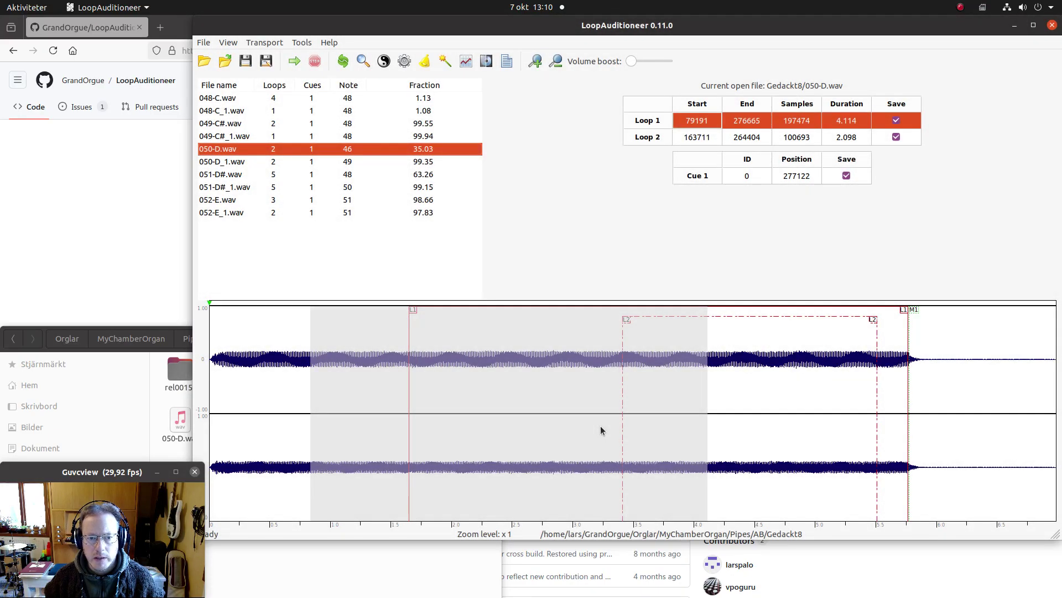
key(Down)
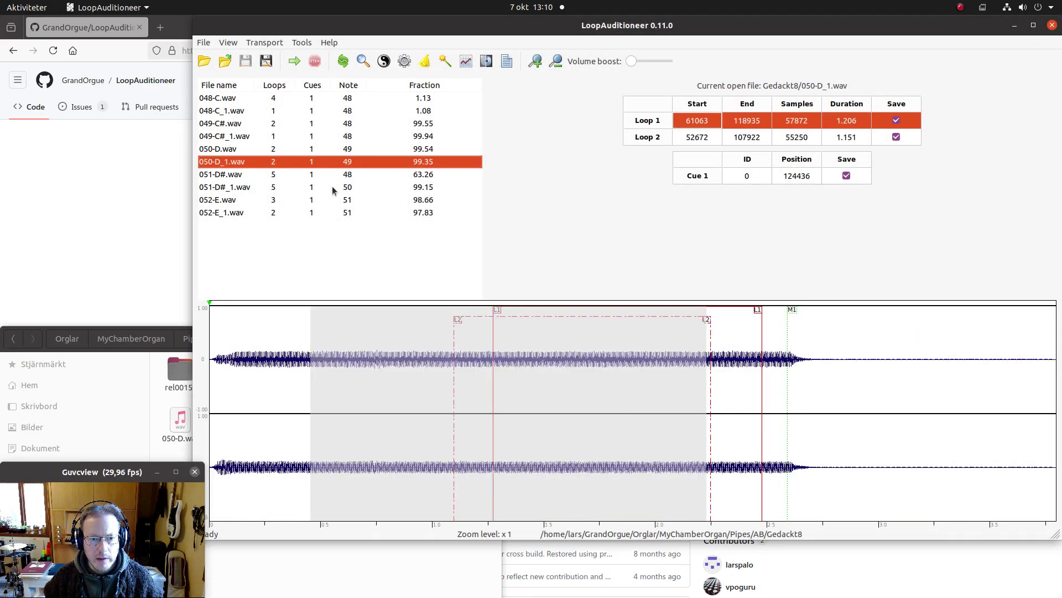
Apply the timedomain-detected pitch to 051-D#.wav and move on to 051-D#_1.wav.
click(273, 175)
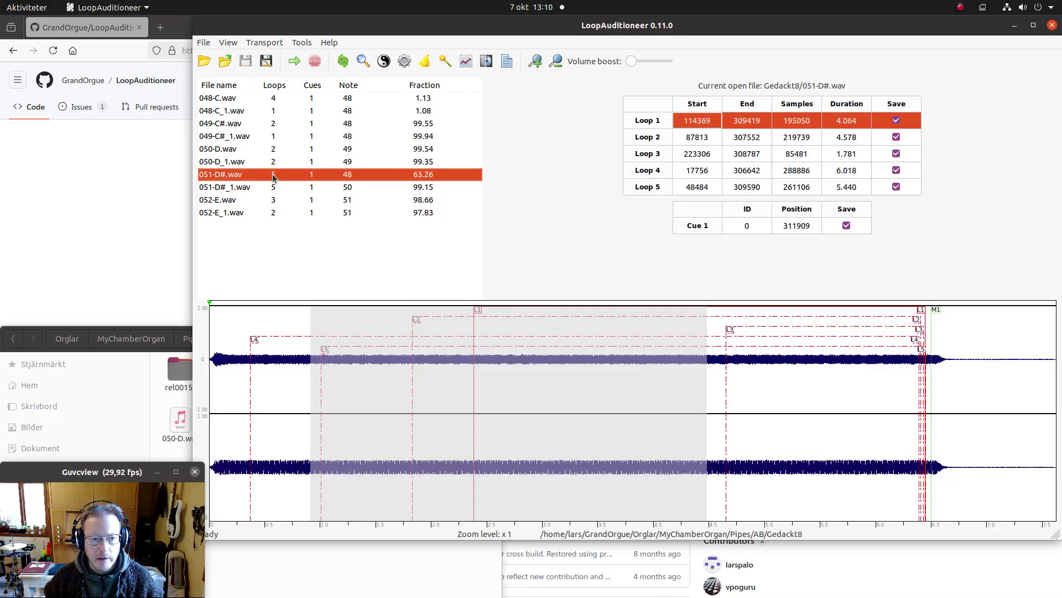
double_click(273, 177)
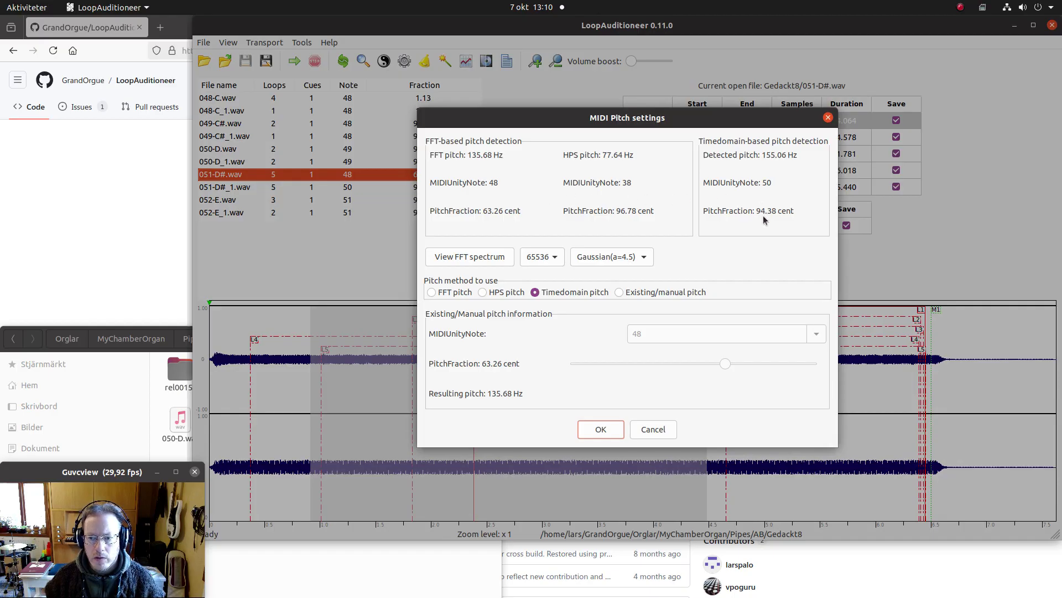
click(601, 429)
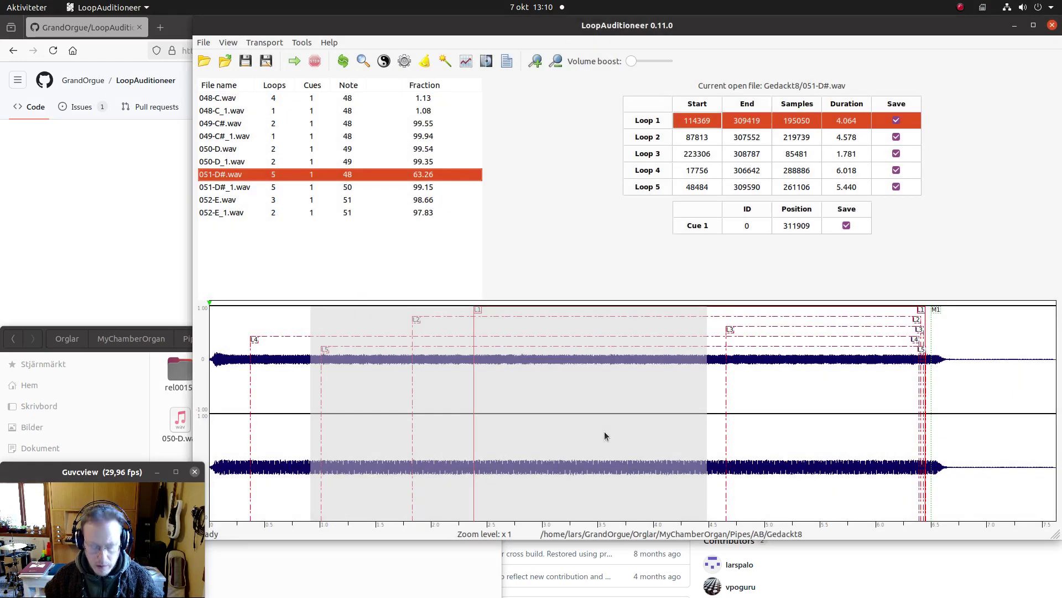
key(Down)
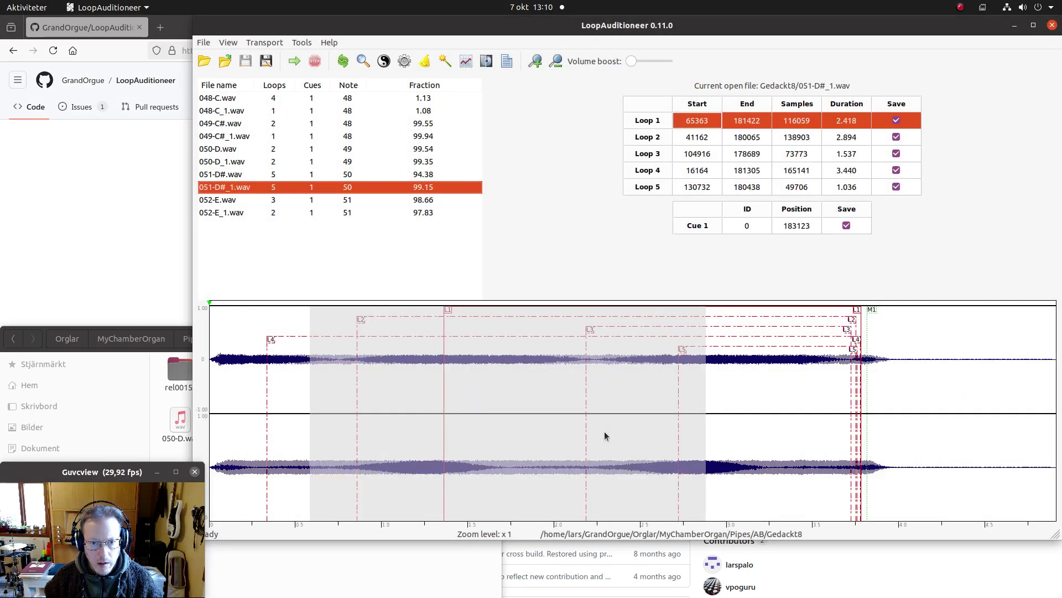
Set the pitch of 051-D#.wav to 155.42 Hz from the highest peak in its FFT spectrum, and move on to 051-D#_1.wav.
click(332, 175)
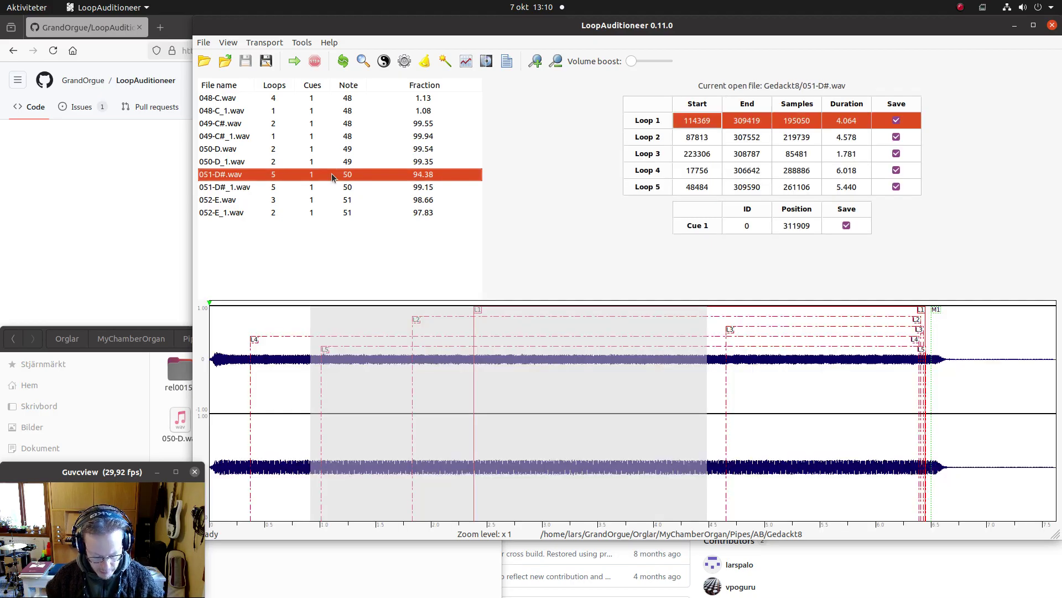
double_click(331, 174)
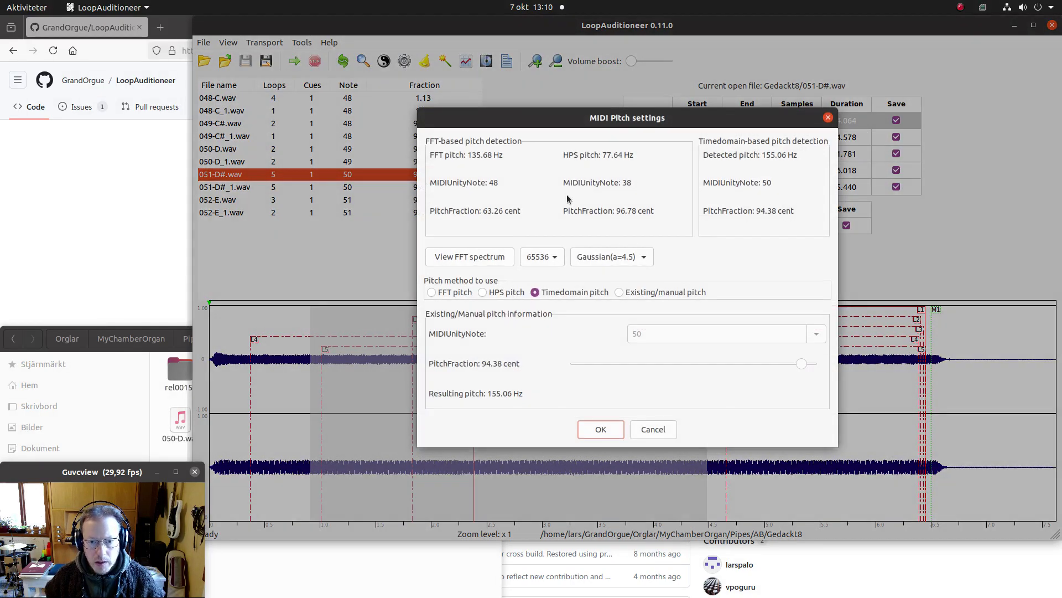
click(490, 257)
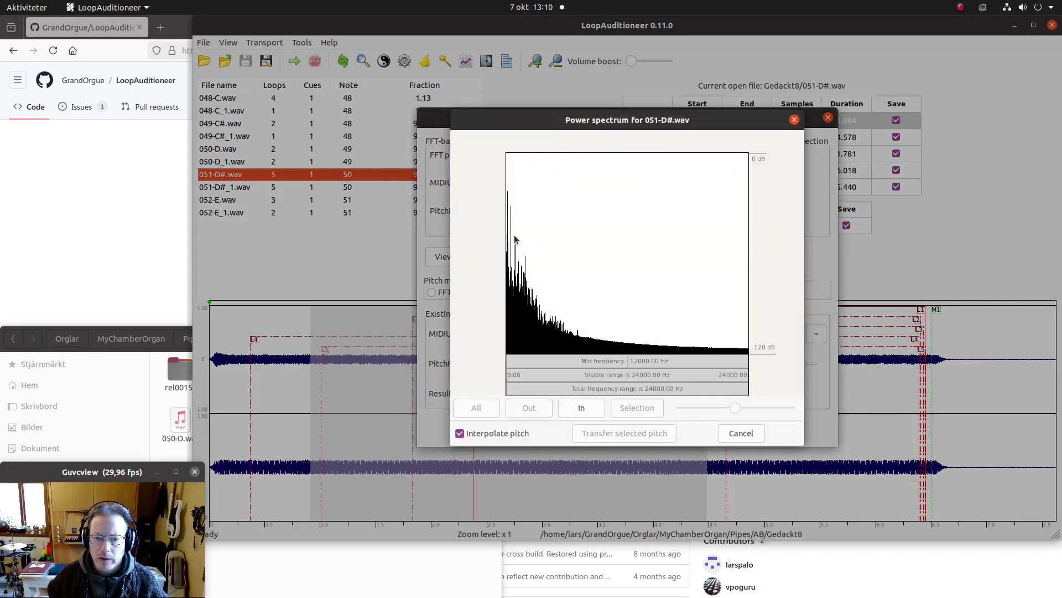
click(507, 266)
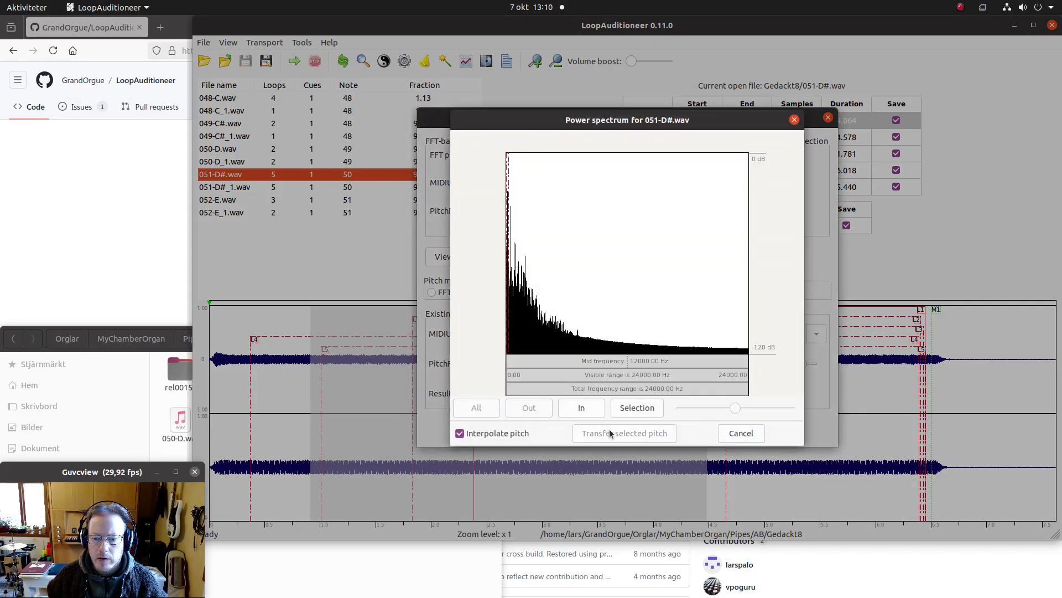
click(625, 412)
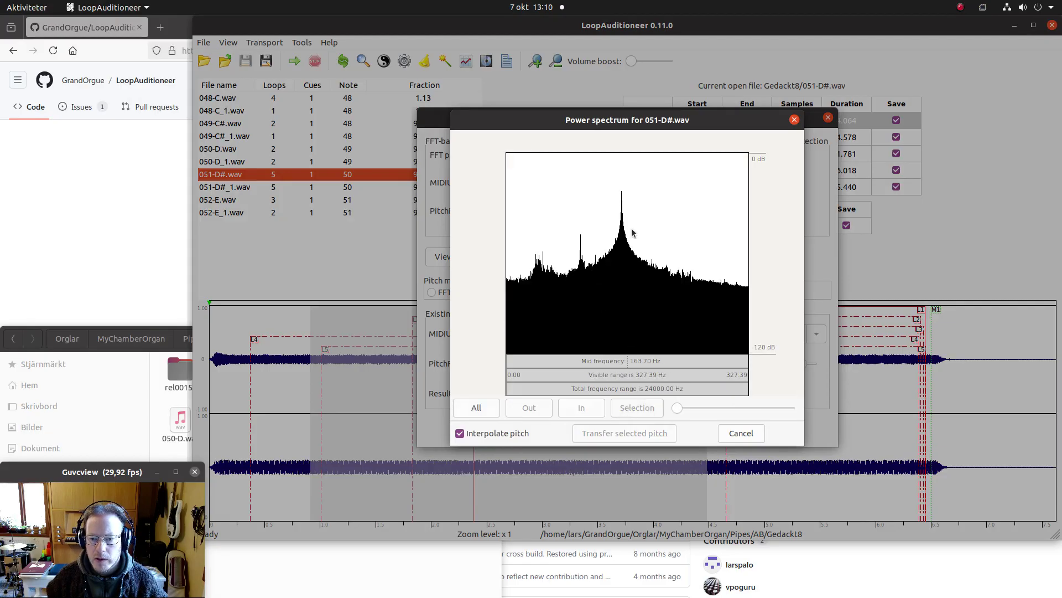
drag(626, 236, 618, 232)
click(639, 409)
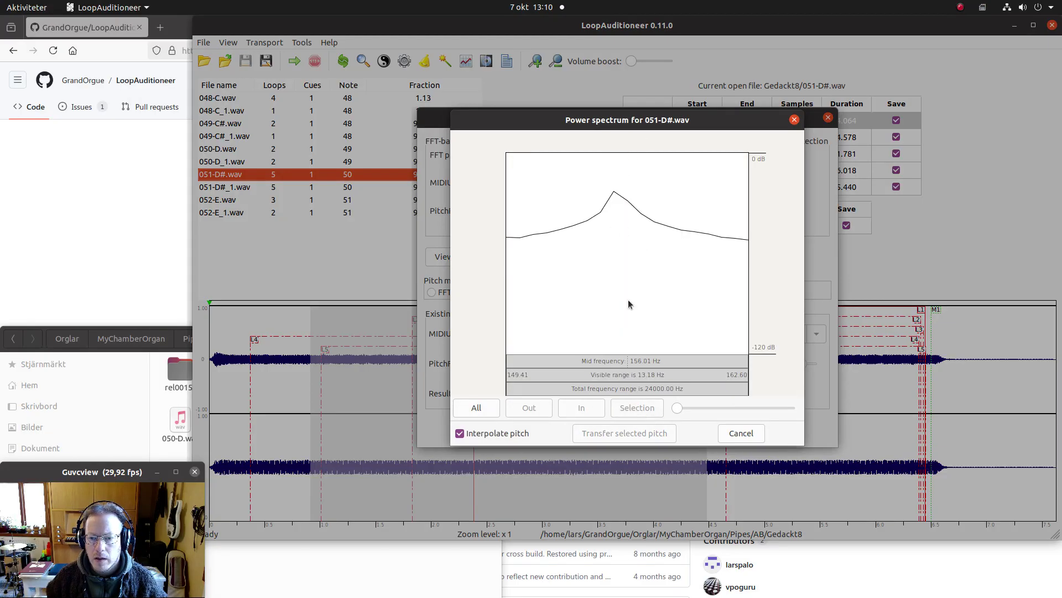
click(616, 204)
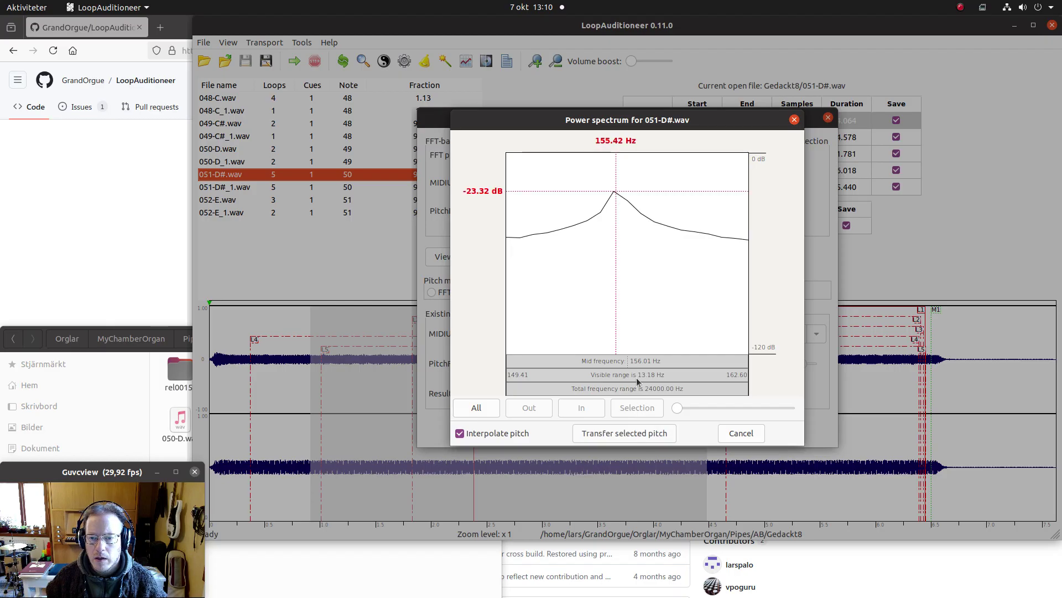
click(624, 437)
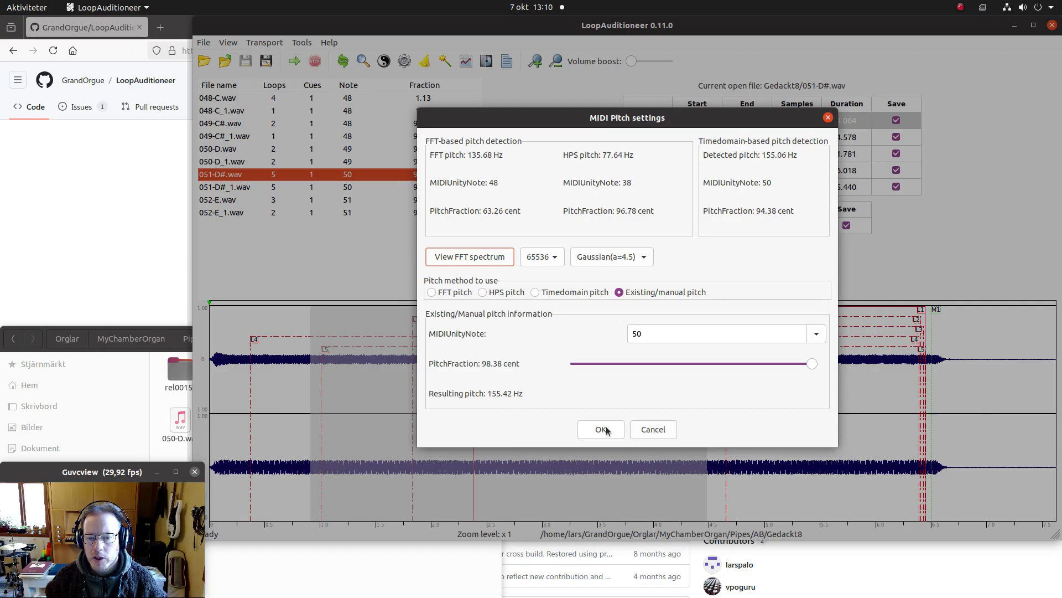
click(602, 429)
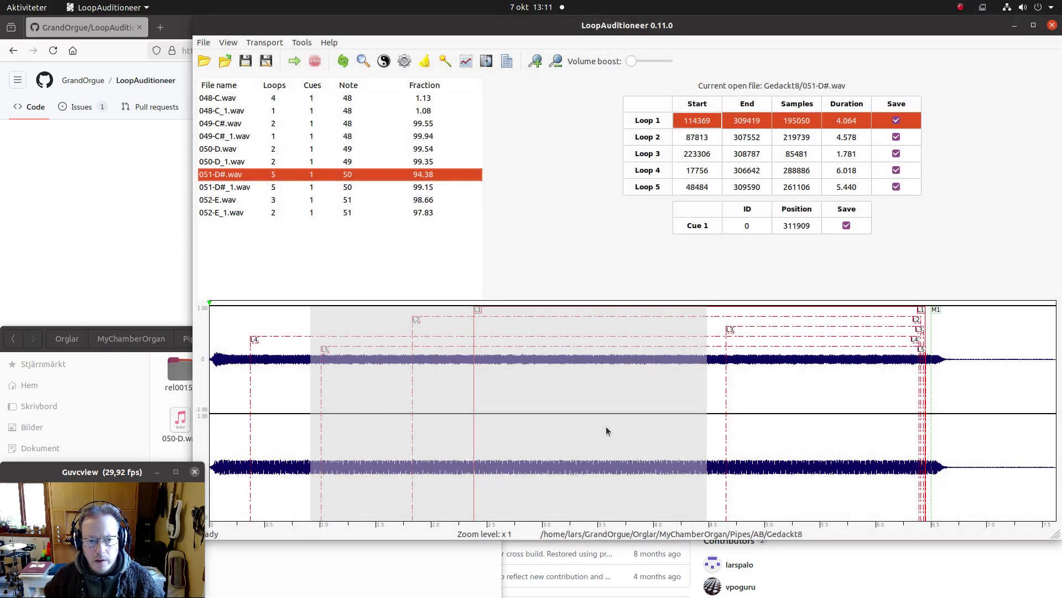
key(Down)
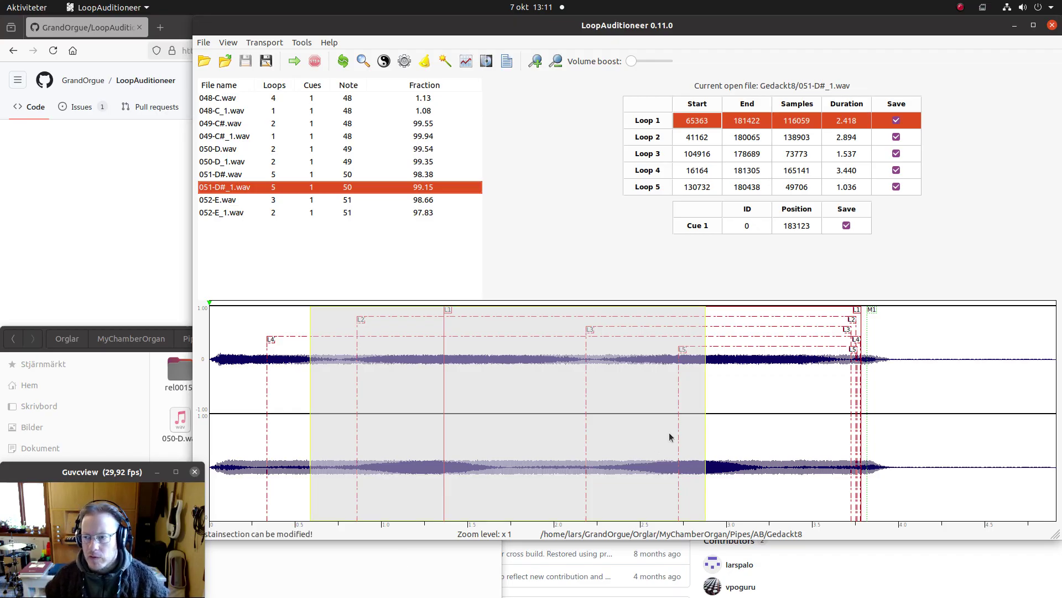
click(963, 8)
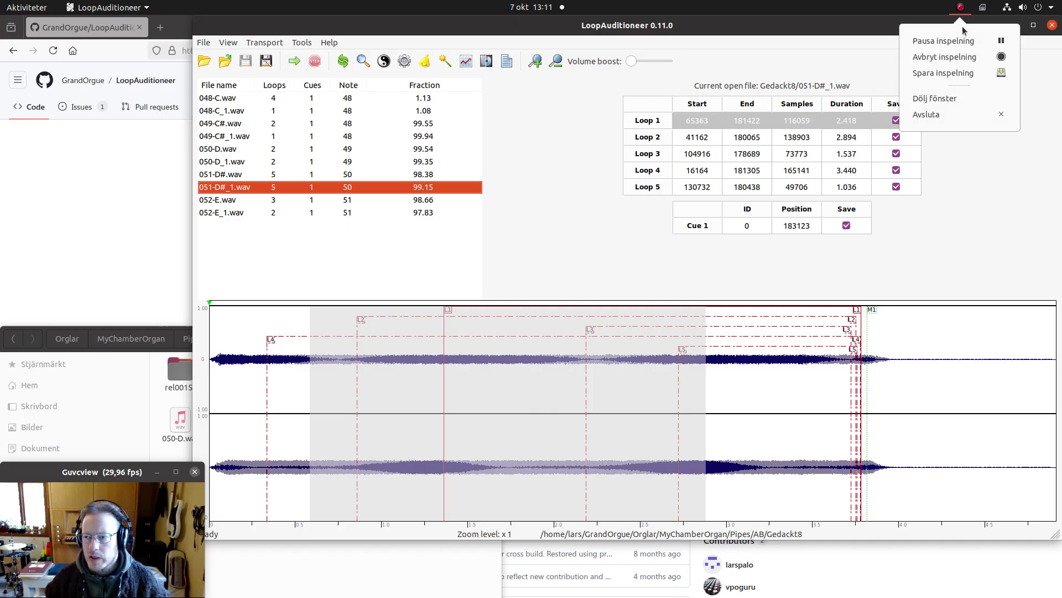